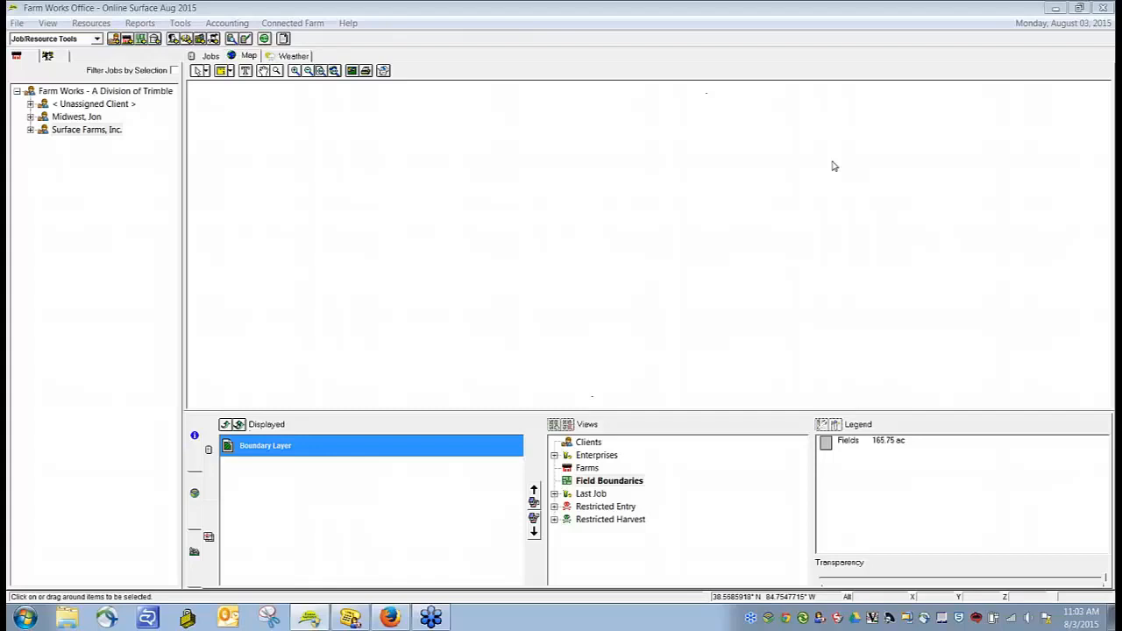
# Step: Start reading job data and choose the Trimble FMX Display as the source device
pyautogui.click(807, 277)
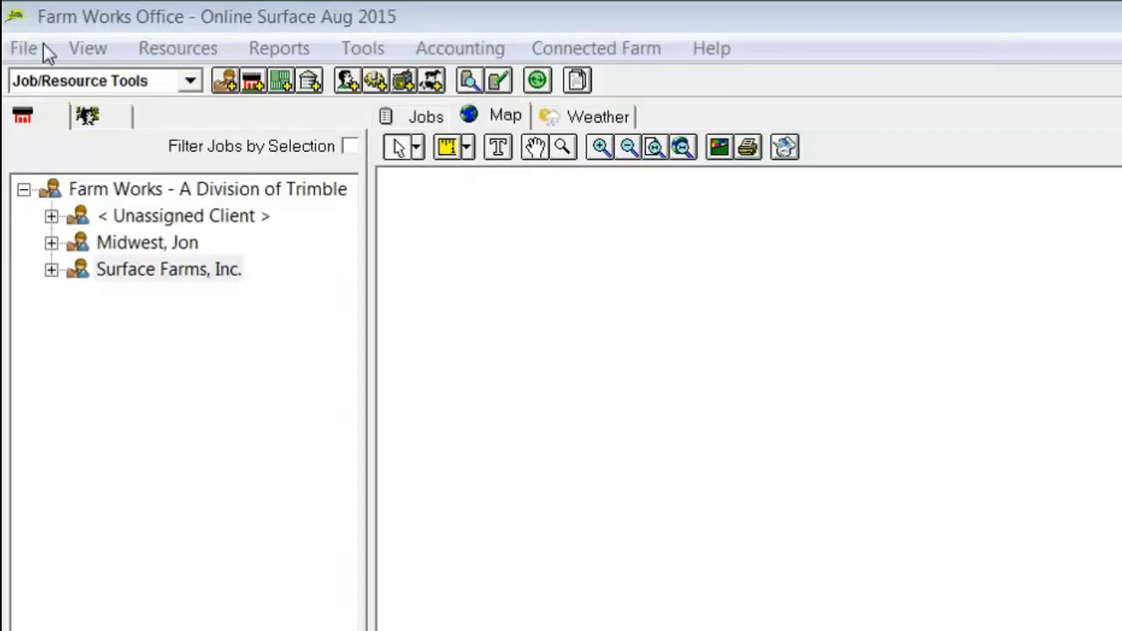
pyautogui.click(21, 23)
pyautogui.click(97, 260)
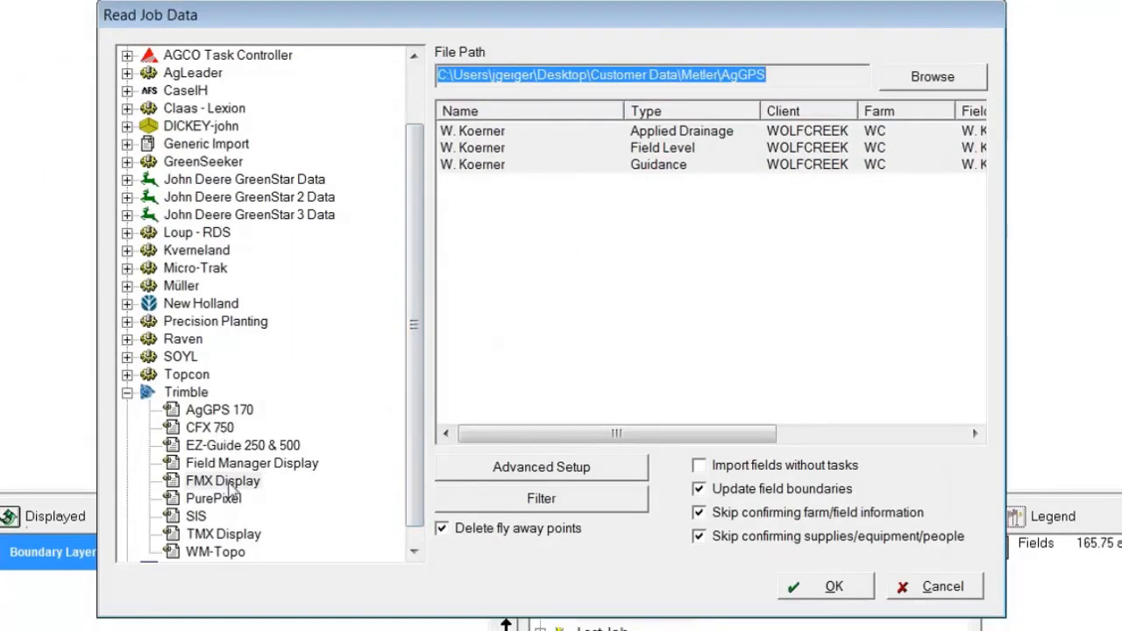
pyautogui.click(228, 482)
pyautogui.click(228, 484)
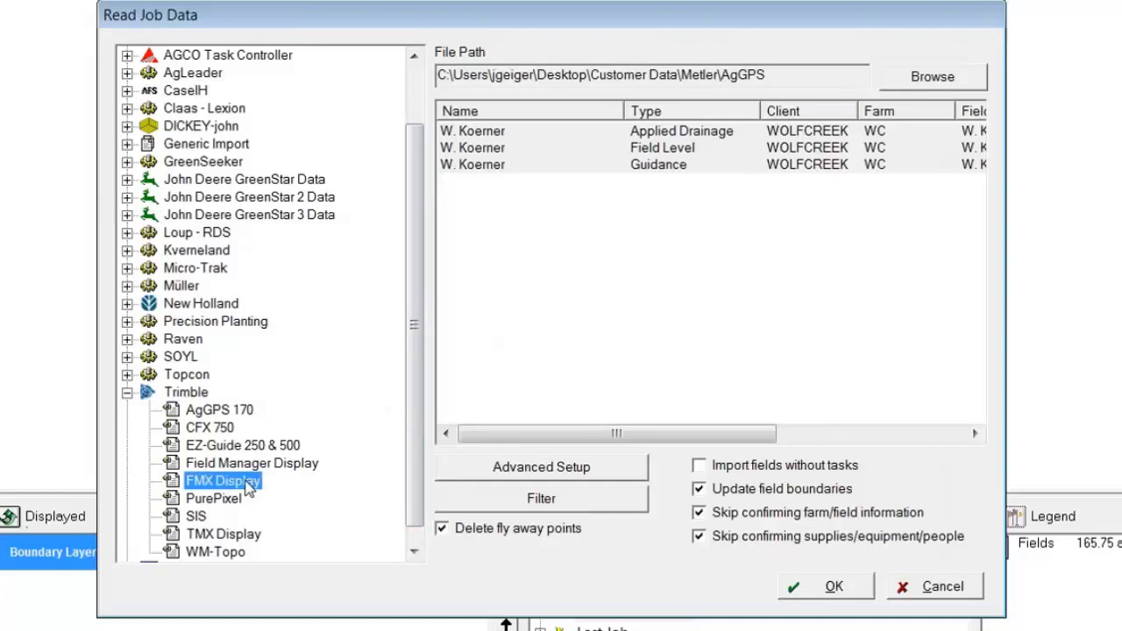
# Step: Set the import file path to the AgGPS folder inside Class Data
pyautogui.click(912, 88)
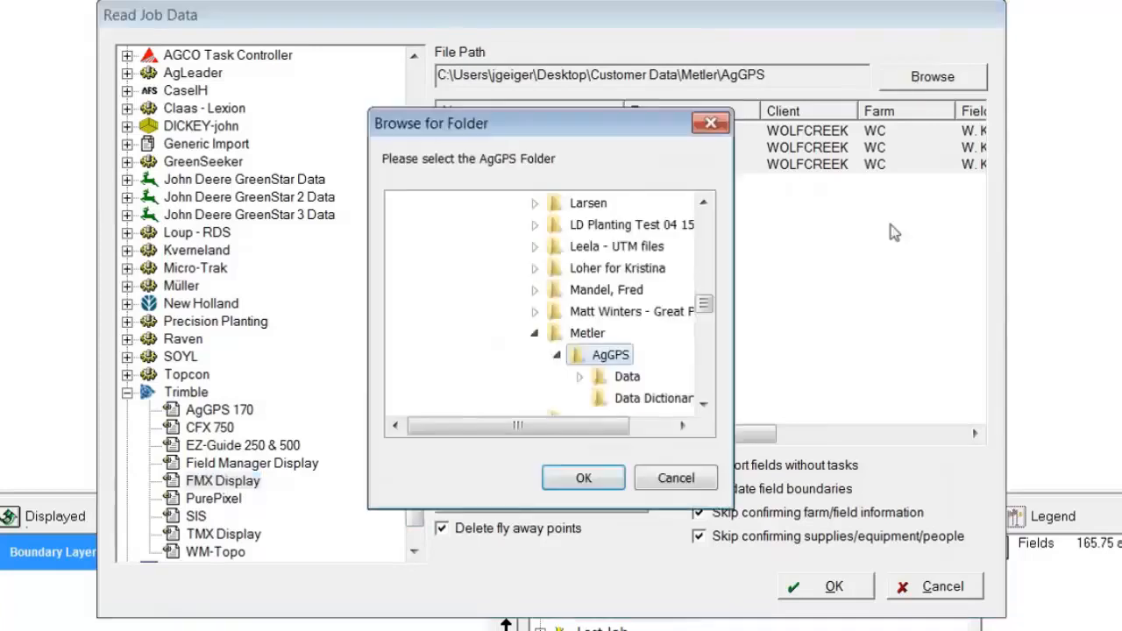
pyautogui.click(534, 333)
pyautogui.scroll(1, 706, 305)
pyautogui.moveTo(706, 306); pyautogui.dragTo(709, 230)
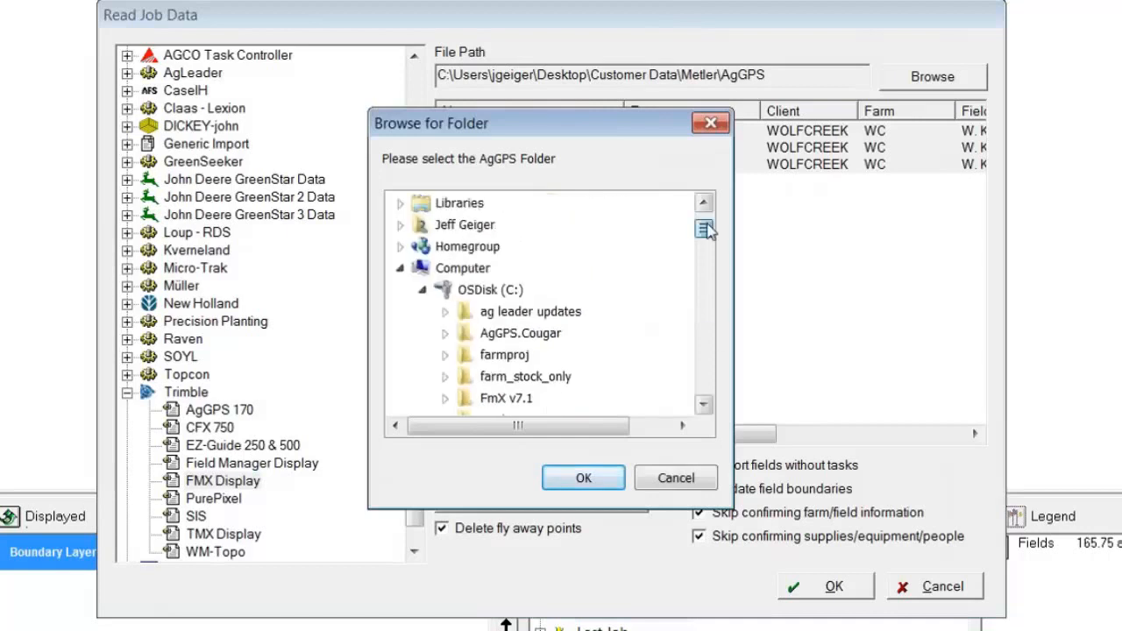
pyautogui.click(421, 289)
pyautogui.click(401, 270)
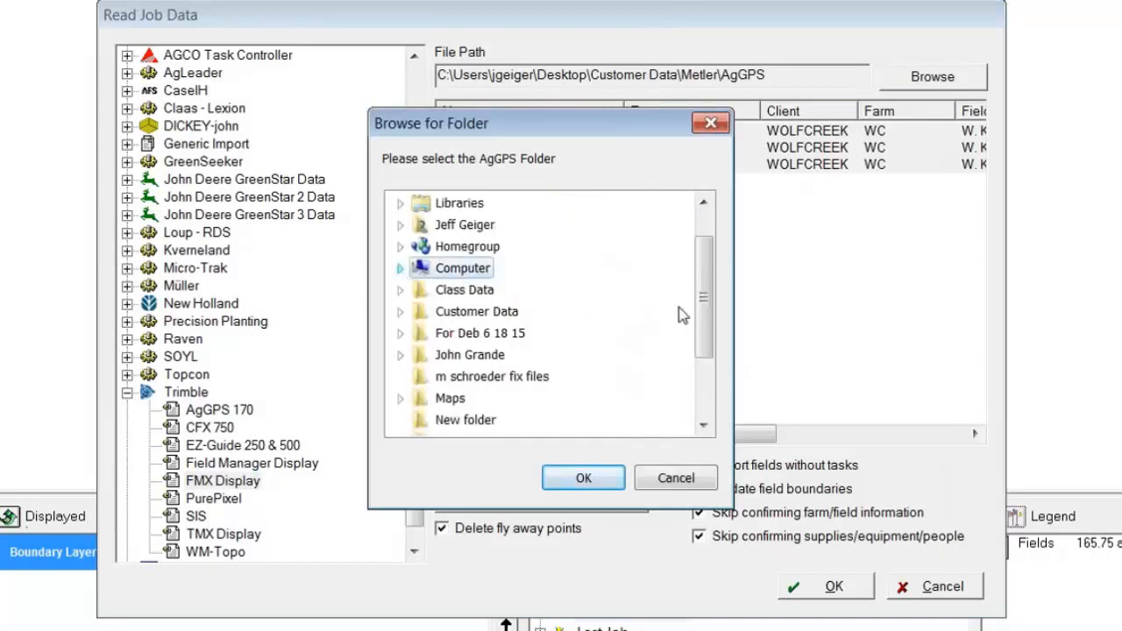
pyautogui.doubleClick(474, 294)
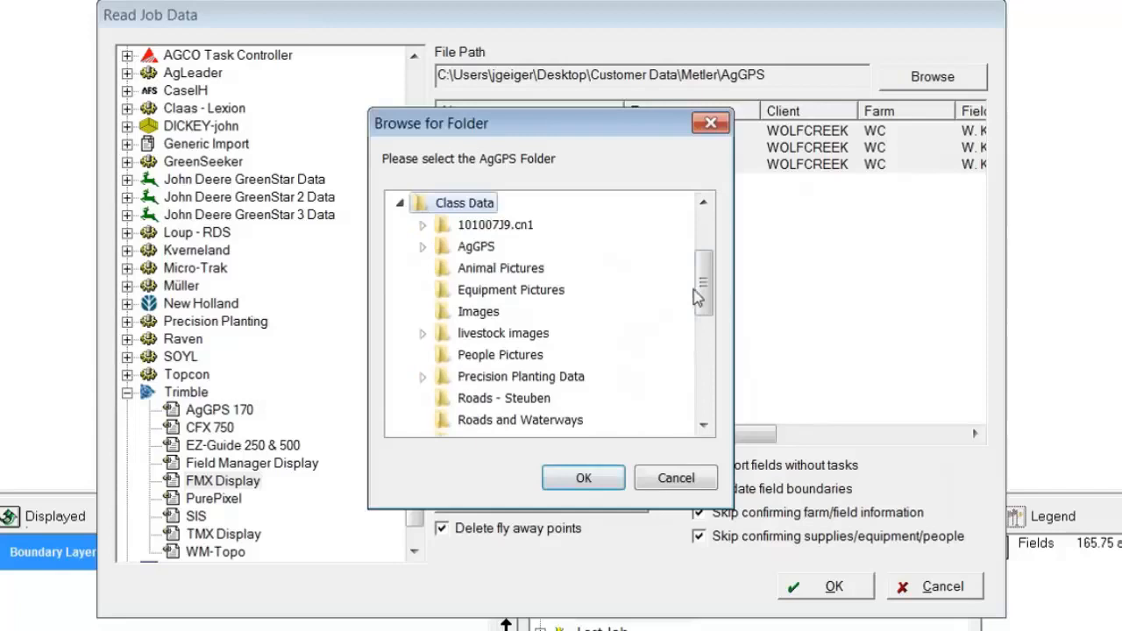
pyautogui.click(478, 250)
pyautogui.click(582, 480)
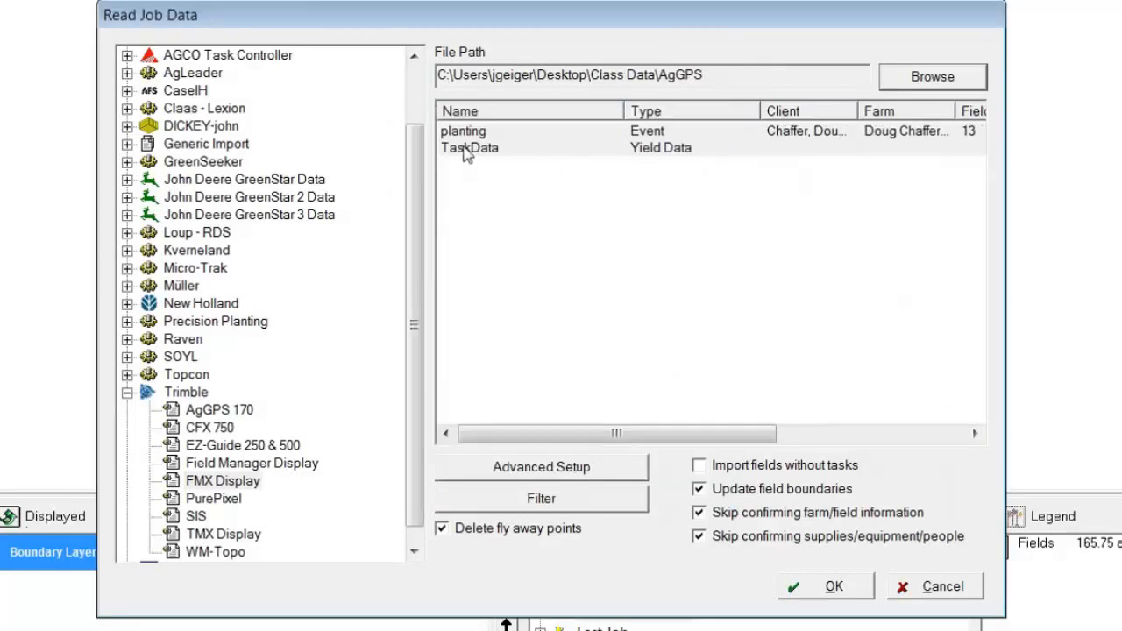
# Step: Read the planting event and link its supply DKC62-54 to DKC54-49 Corn Seed
pyautogui.click(651, 138)
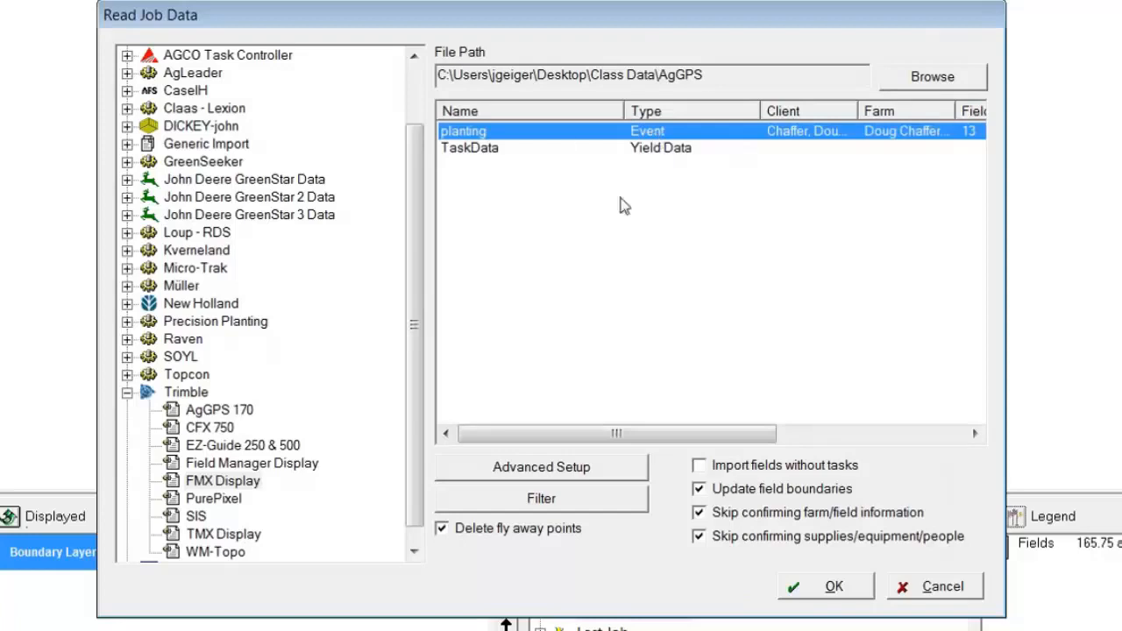
pyautogui.click(813, 594)
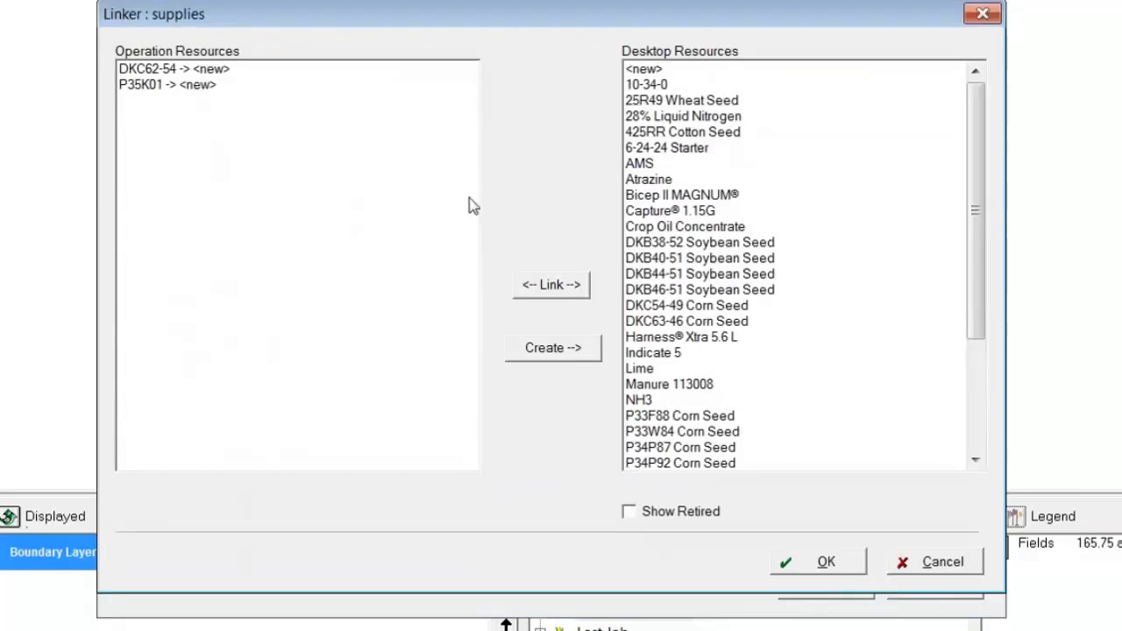
pyautogui.click(155, 70)
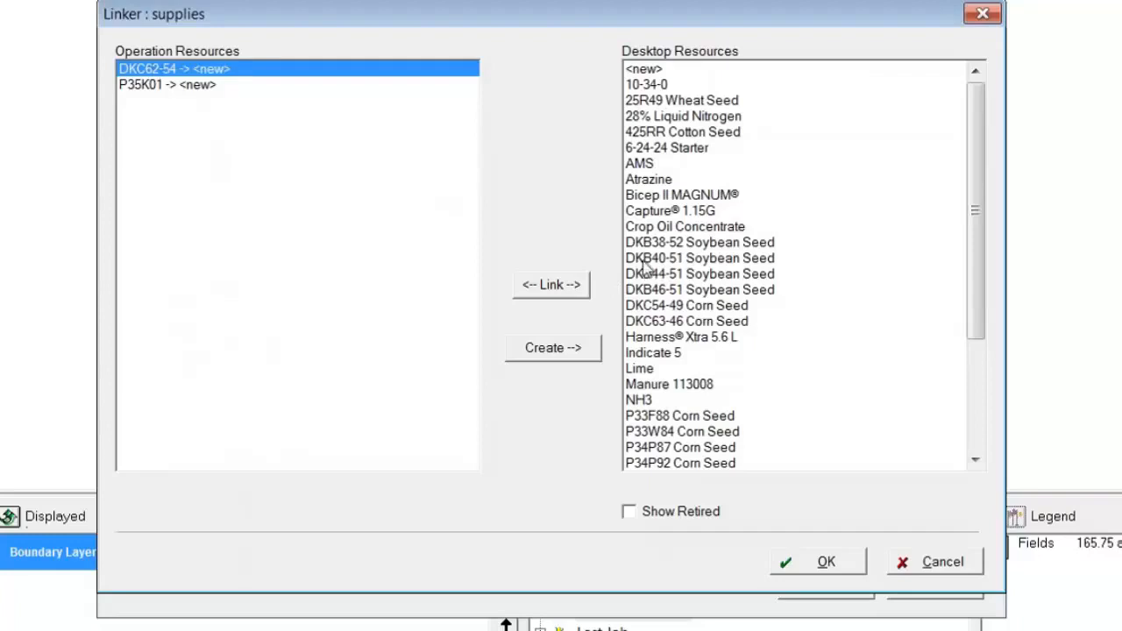
pyautogui.click(664, 307)
pyautogui.click(561, 288)
# Step: Link supply P35K01 to P35H40 Corn Seed and accept the supply links and the new field 13
pyautogui.click(160, 86)
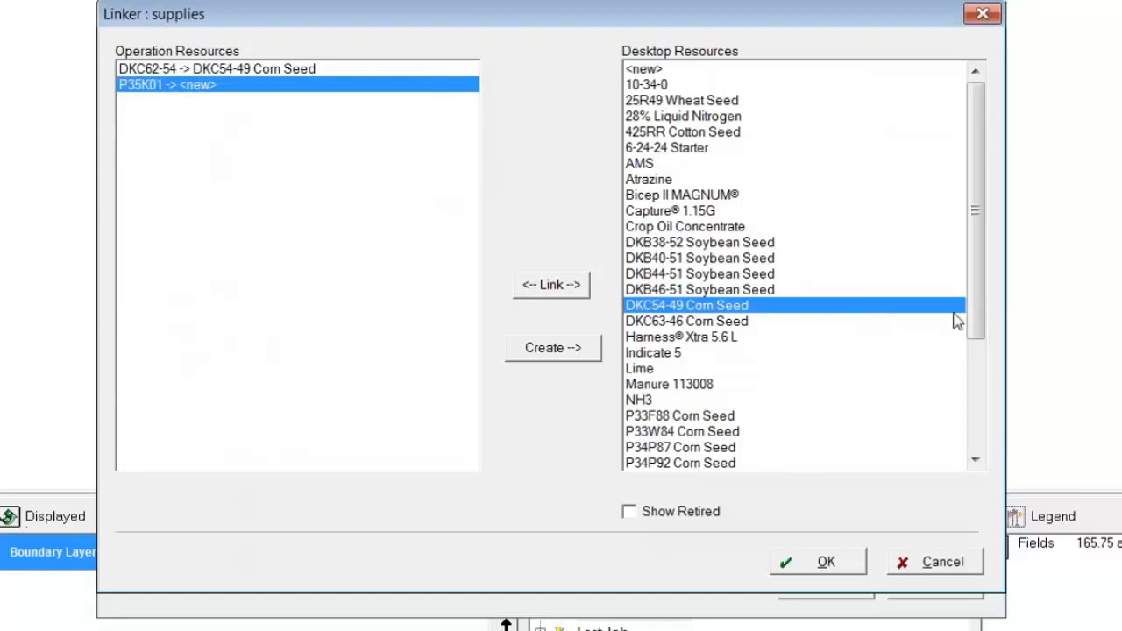
pyautogui.moveTo(975, 324); pyautogui.dragTo(999, 384)
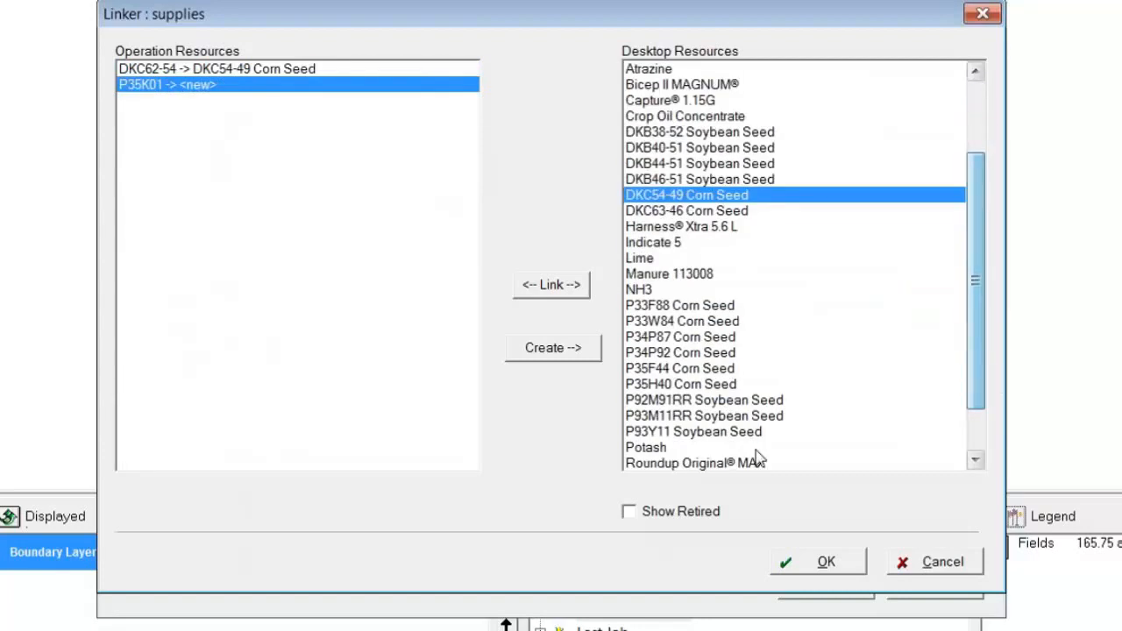
pyautogui.click(672, 432)
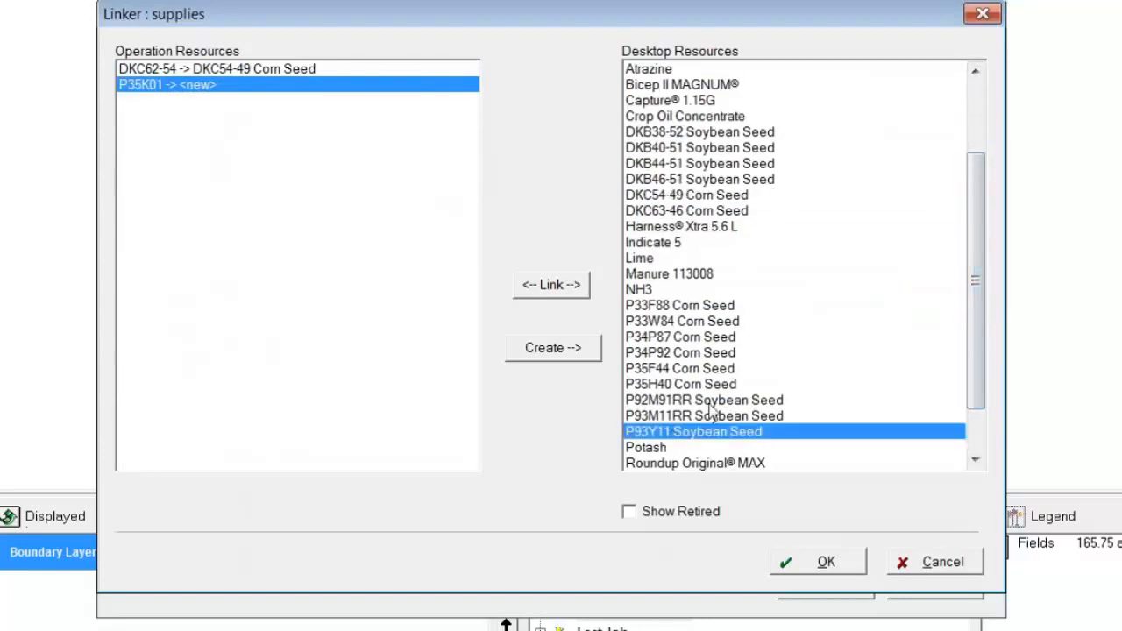
pyautogui.click(680, 385)
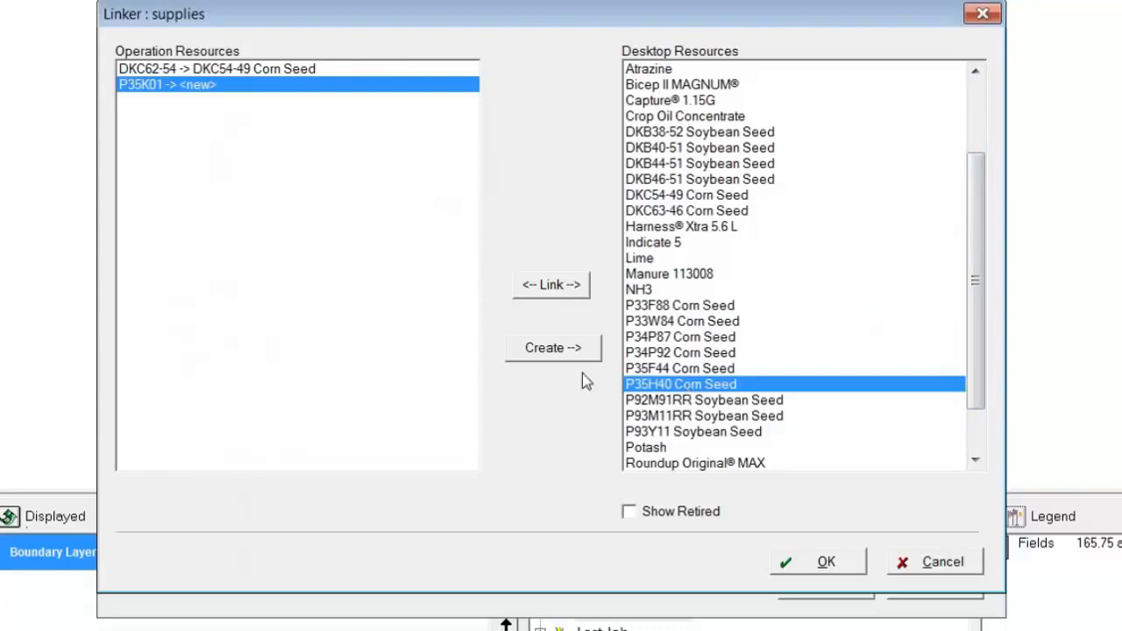
pyautogui.click(543, 293)
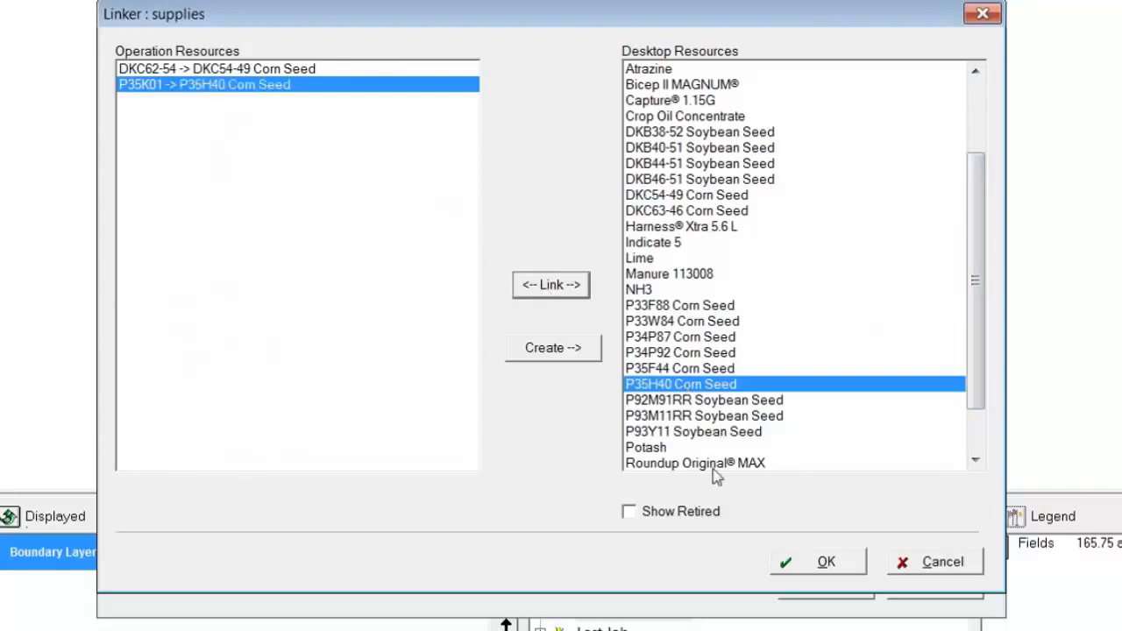
pyautogui.click(808, 561)
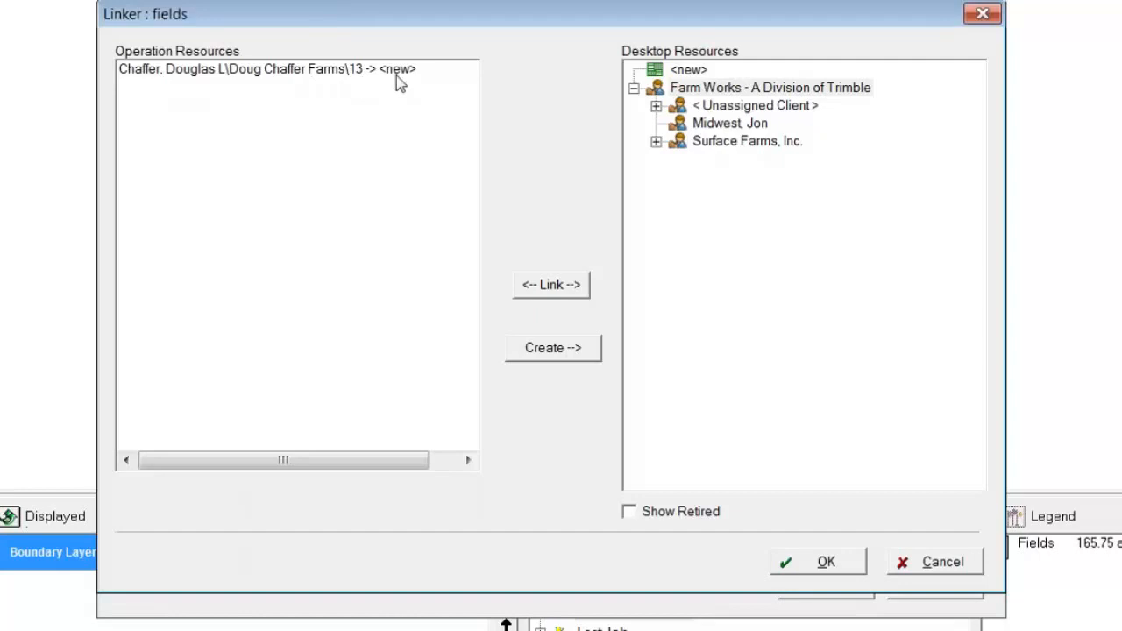
pyautogui.click(833, 565)
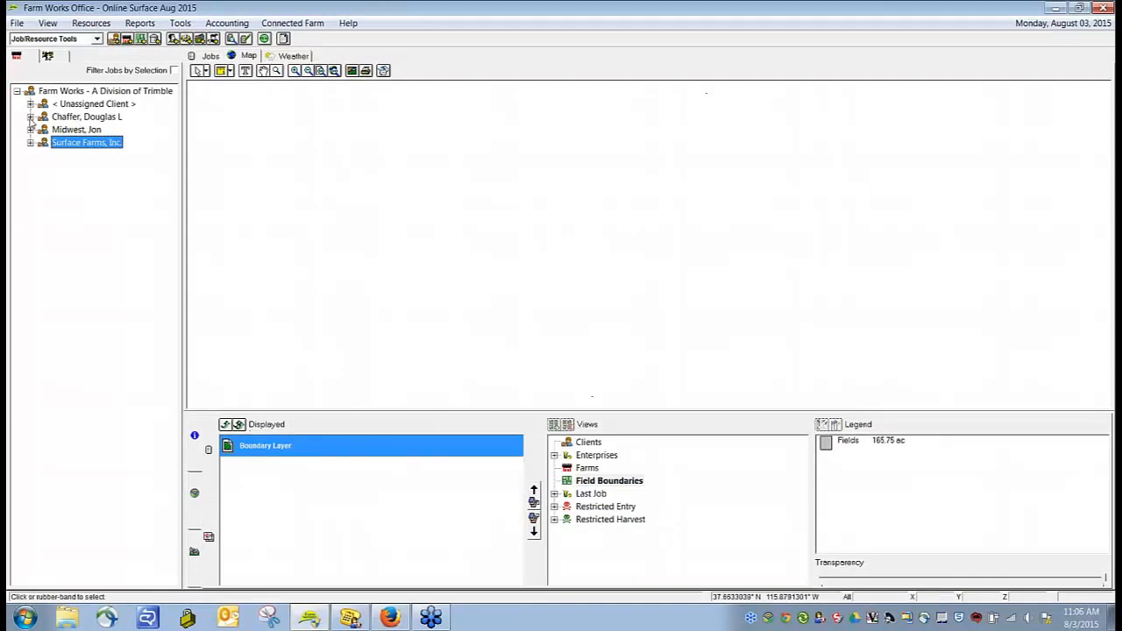
# Step: Display the Topographic layer of the imported client's field 13 on the map and review its elevation legend
pyautogui.click(30, 116)
pyautogui.click(43, 129)
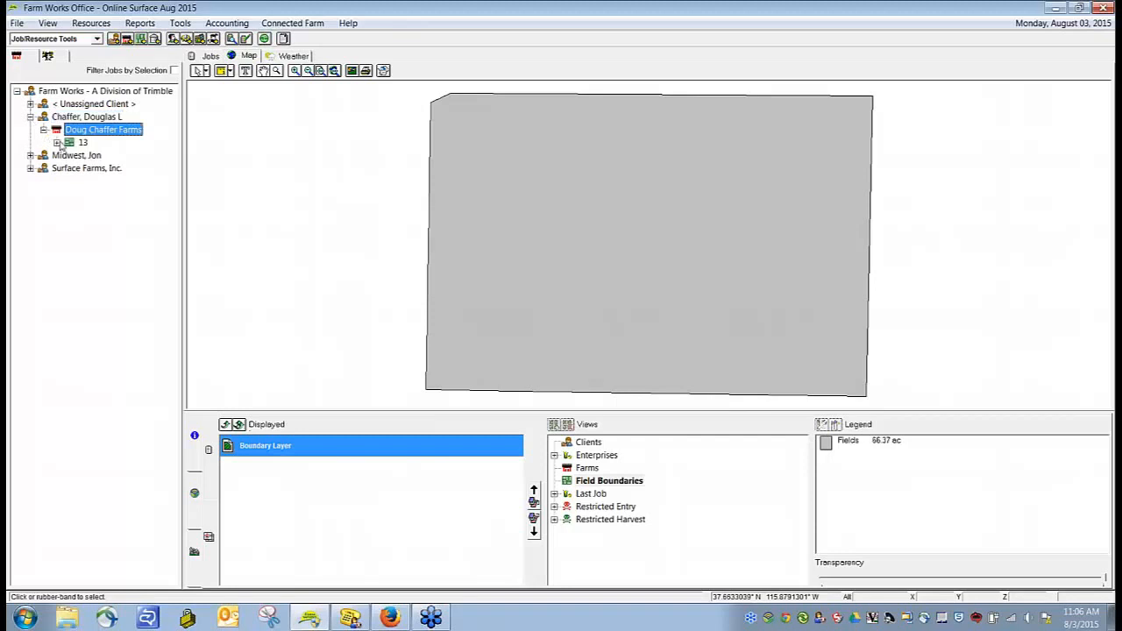
pyautogui.click(56, 142)
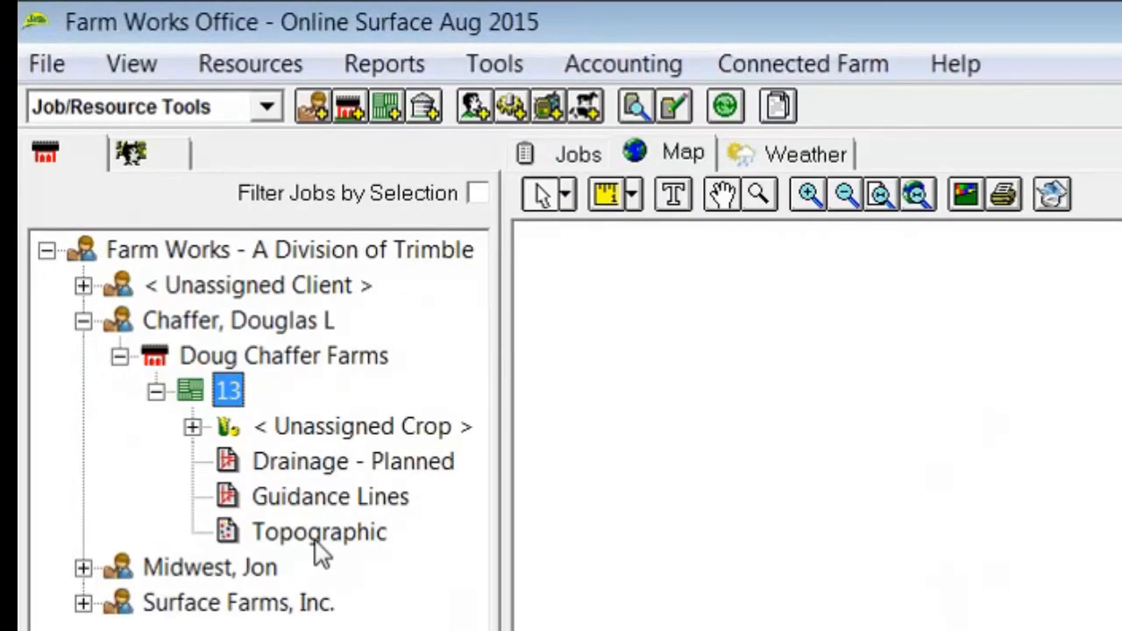
pyautogui.click(317, 540)
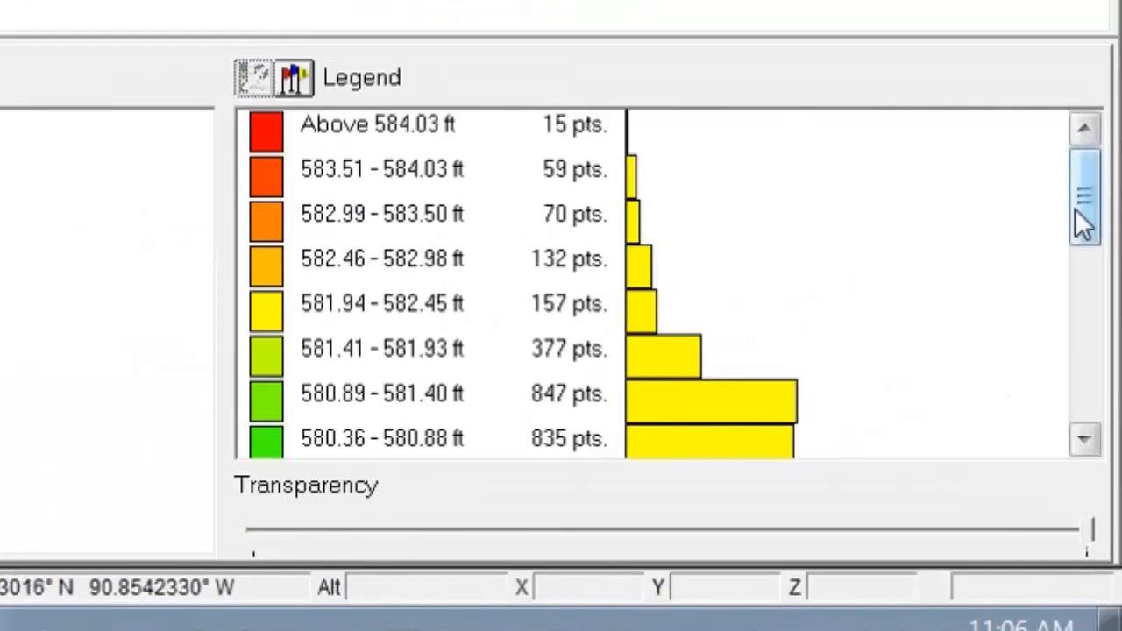
pyautogui.moveTo(1082, 210); pyautogui.dragTo(1110, 408)
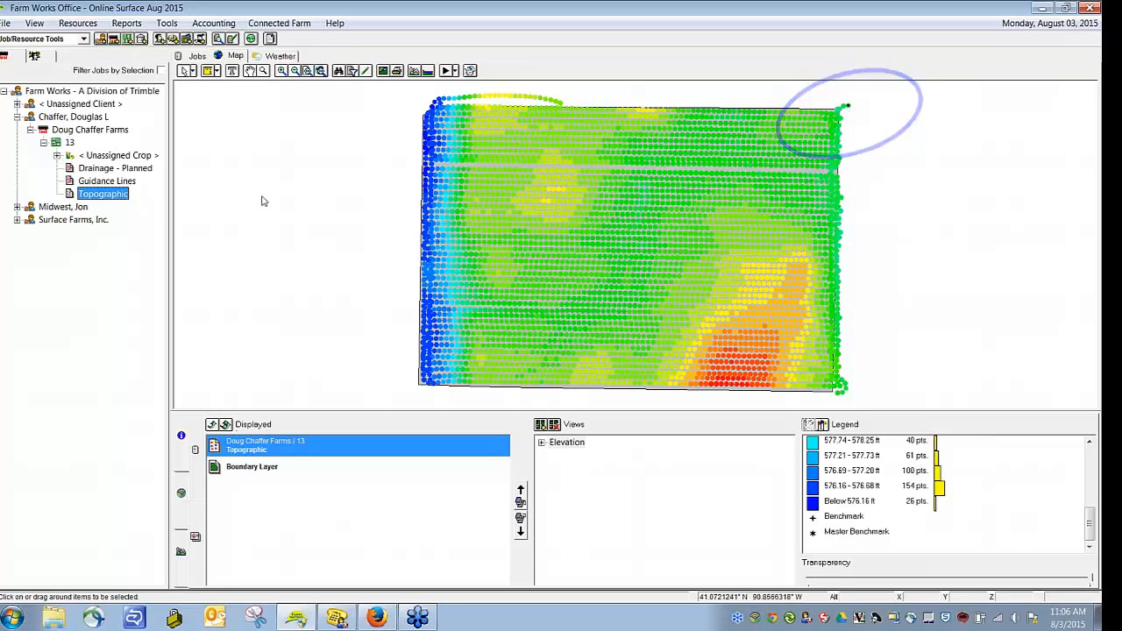
# Step: View the field's elevation data as Watersheds and switch the map to the Topography view
pyautogui.click(542, 443)
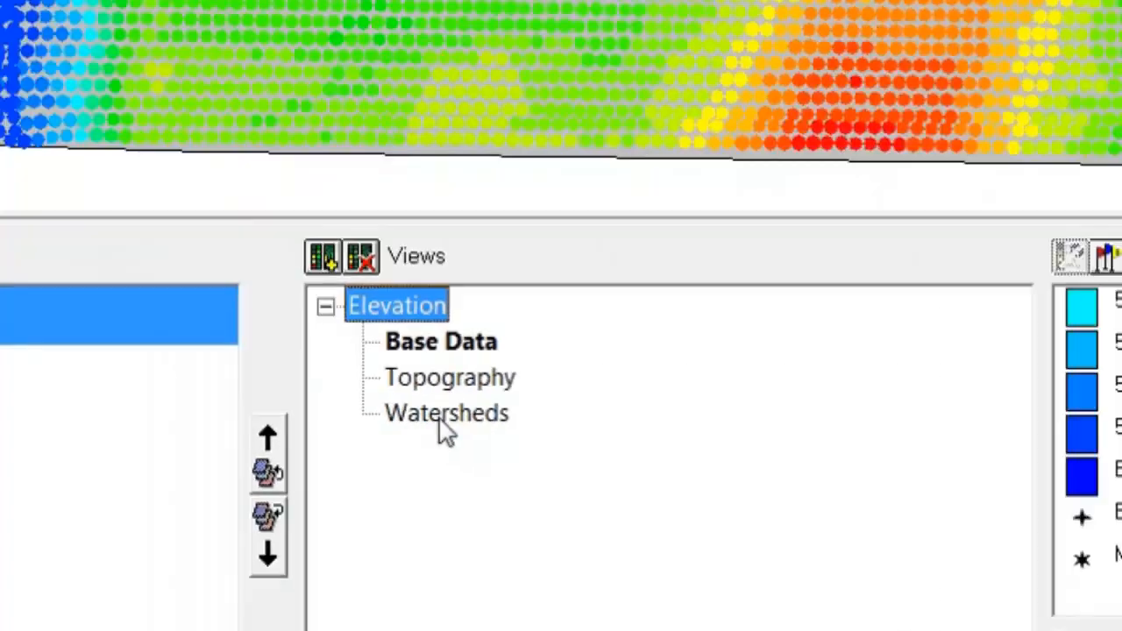
pyautogui.click(389, 390)
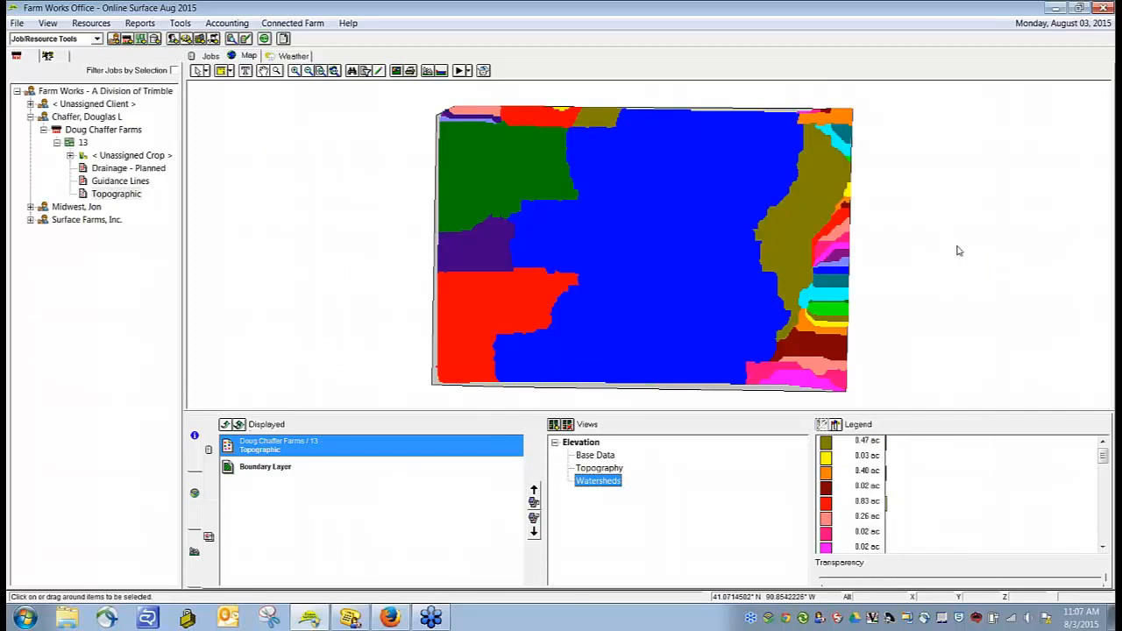
pyautogui.click(600, 468)
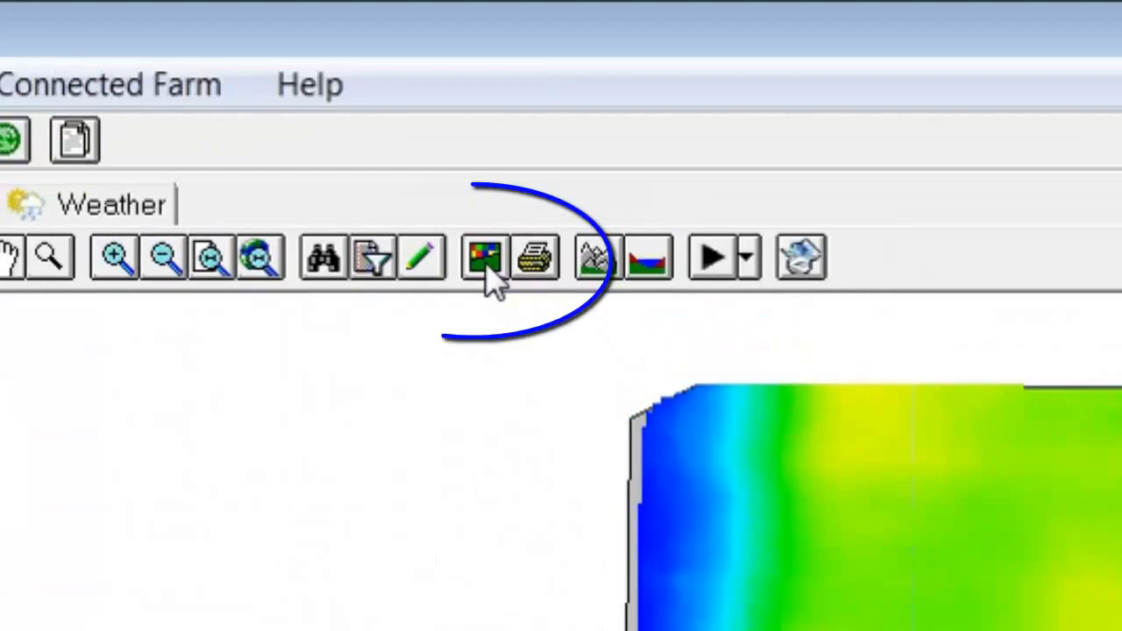
# Step: Turn on tributary lines for the topographic layer and inspect them up close on the map
pyautogui.click(395, 71)
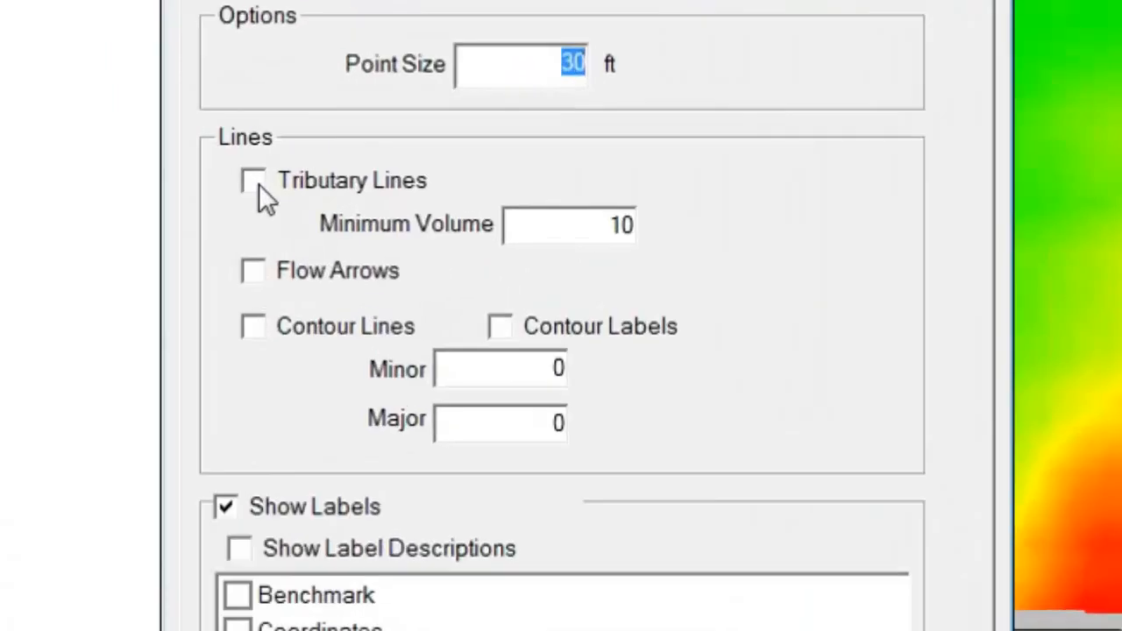
pyautogui.click(314, 172)
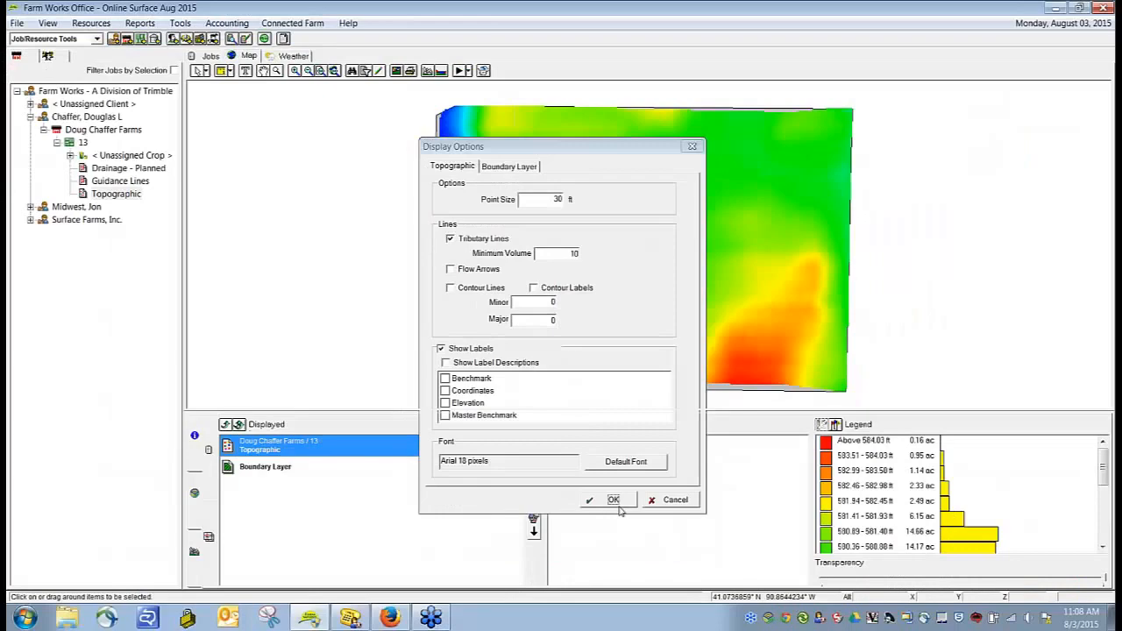
pyautogui.click(617, 501)
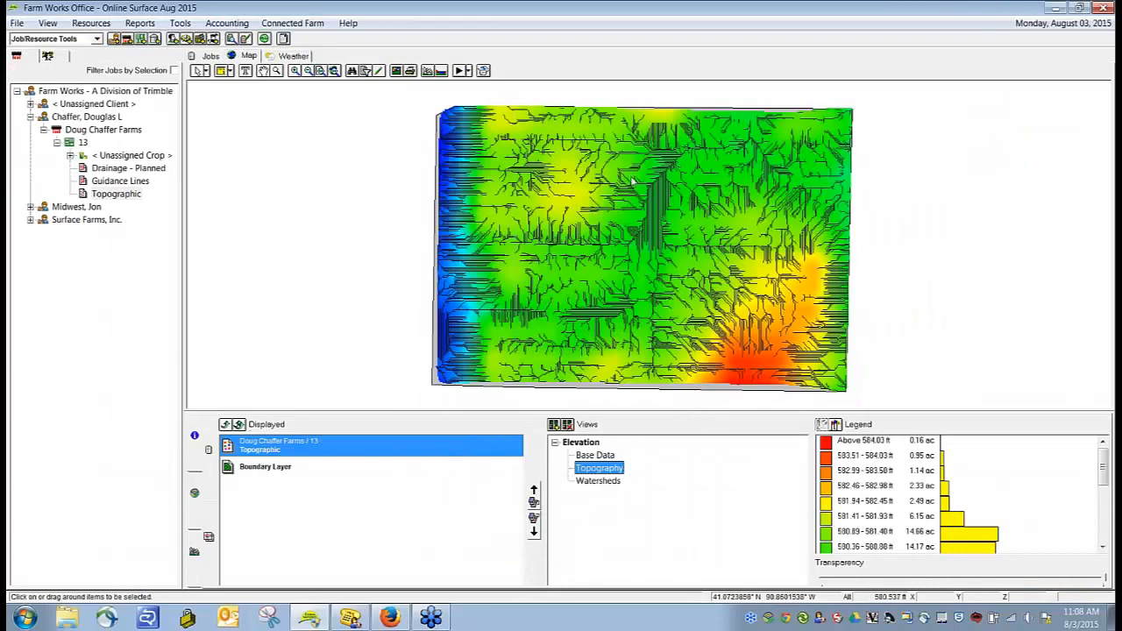
pyautogui.scroll(2, 699, 167)
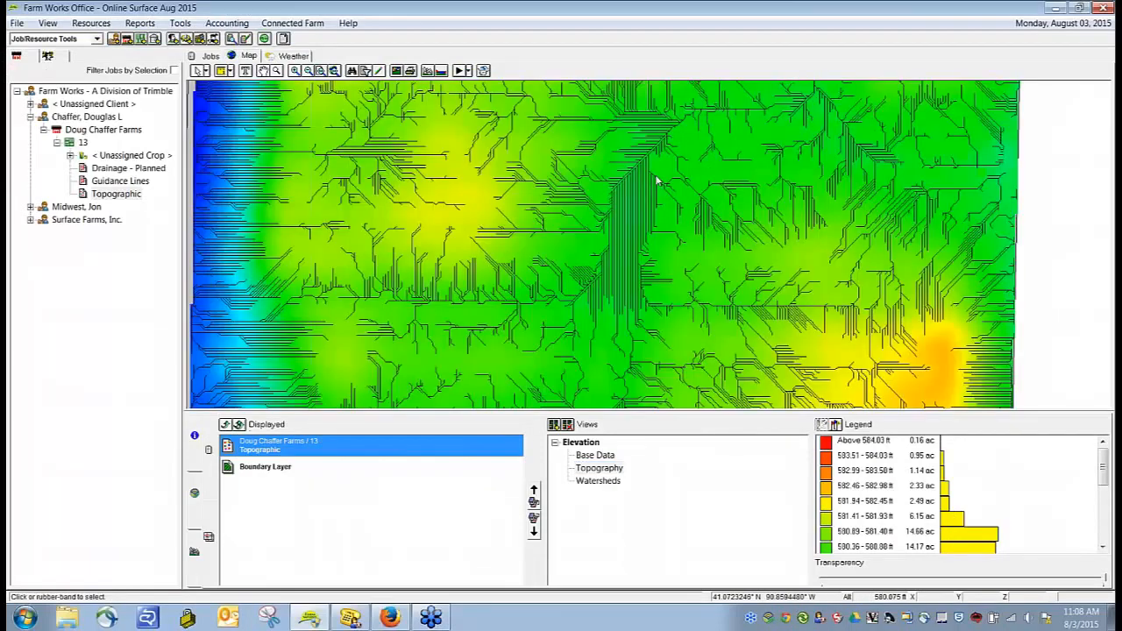
pyautogui.scroll(-2, 656, 180)
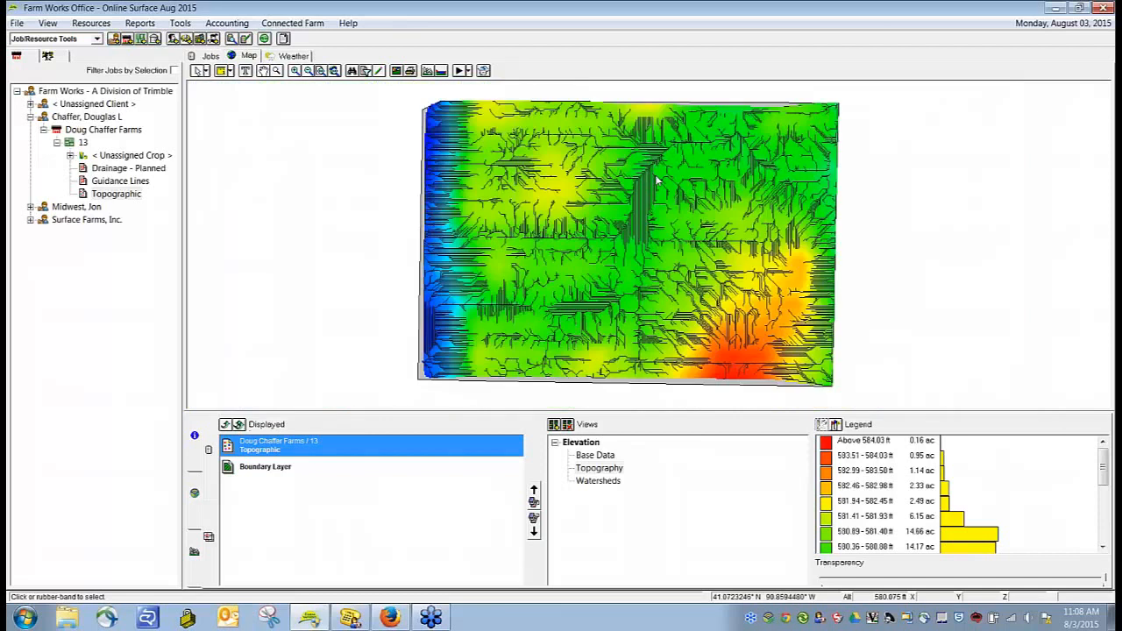
# Step: Set the tributary lines' minimum volume to 200 in the topographic display options
pyautogui.click(396, 71)
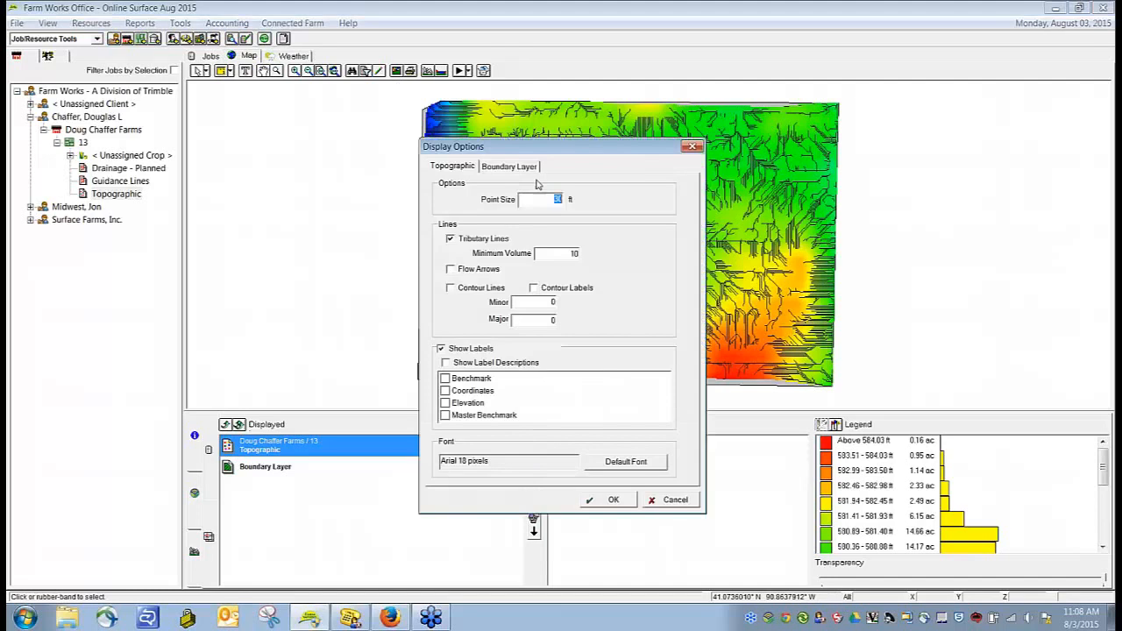
pyautogui.click(558, 255)
pyautogui.doubleClick(572, 253)
pyautogui.write('200')
pyautogui.click(595, 501)
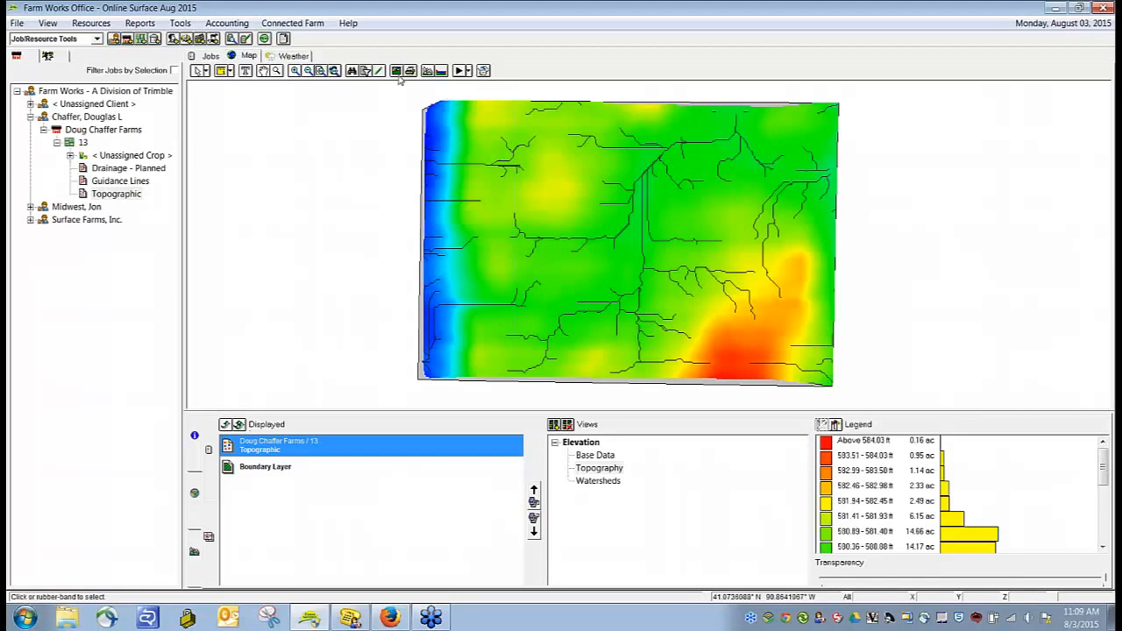
# Step: Turn off tributary lines and show flow arrows on the topographic layer instead
pyautogui.click(367, 71)
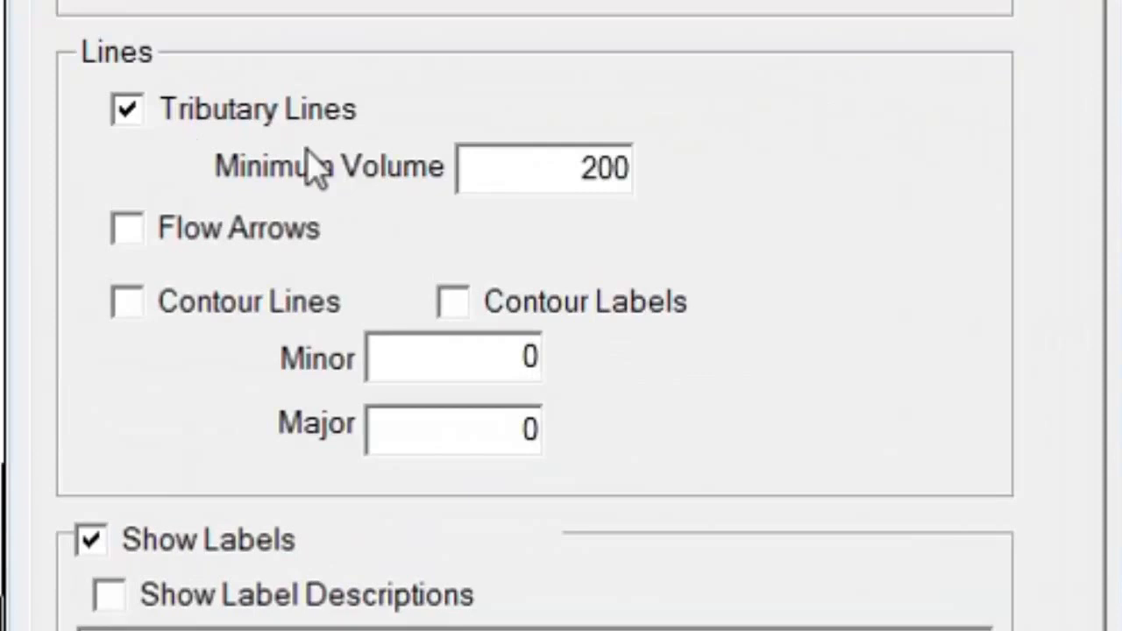
pyautogui.click(133, 115)
pyautogui.click(132, 230)
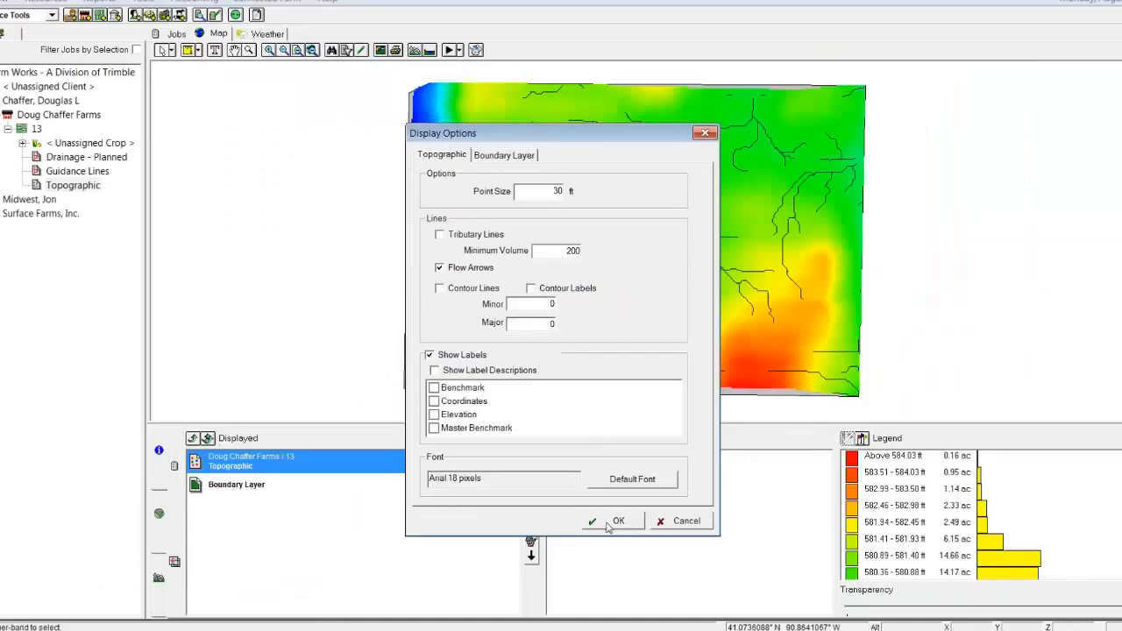
pyautogui.click(621, 521)
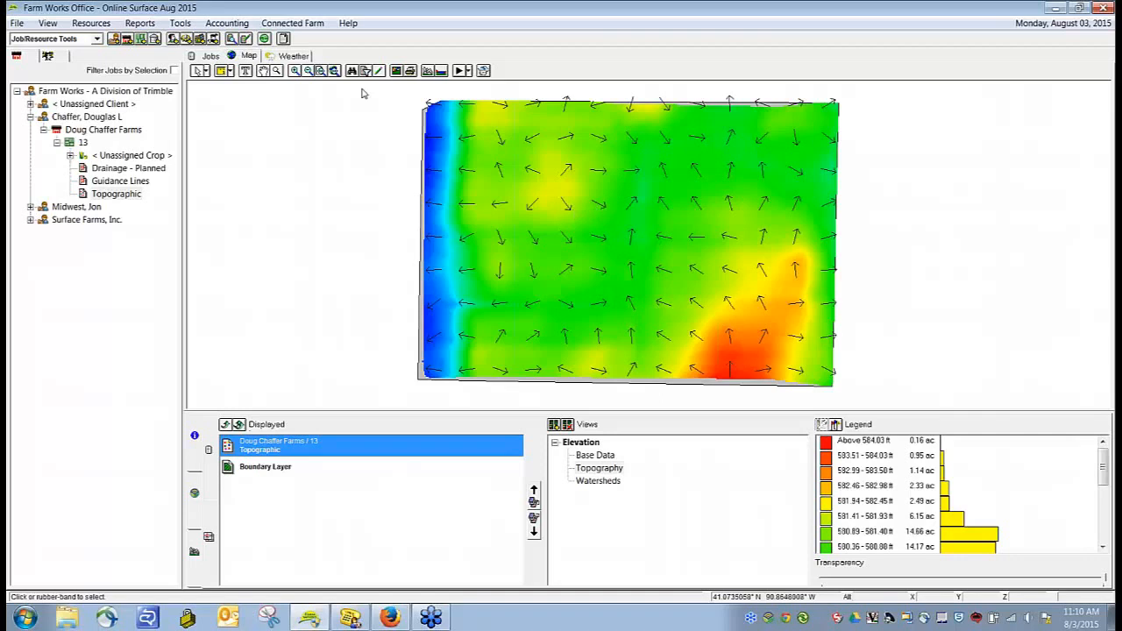
# Step: Examine how the flow arrows on the topographic layer change in density and direction at different zoom levels
pyautogui.scroll(-3, 614, 192)
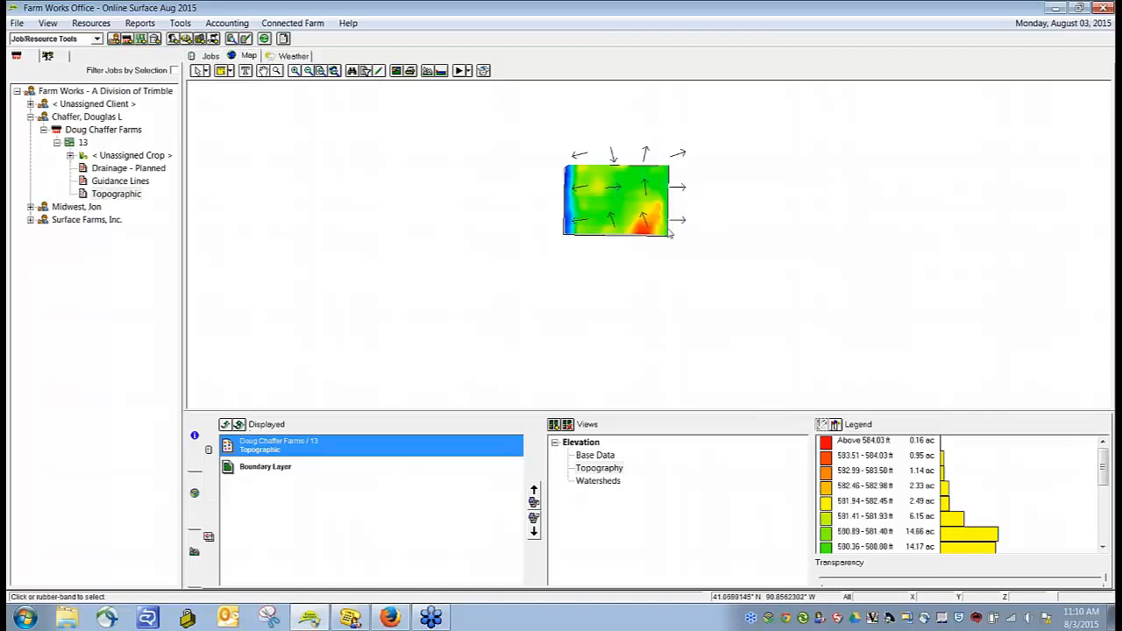
pyautogui.scroll(5, 619, 203)
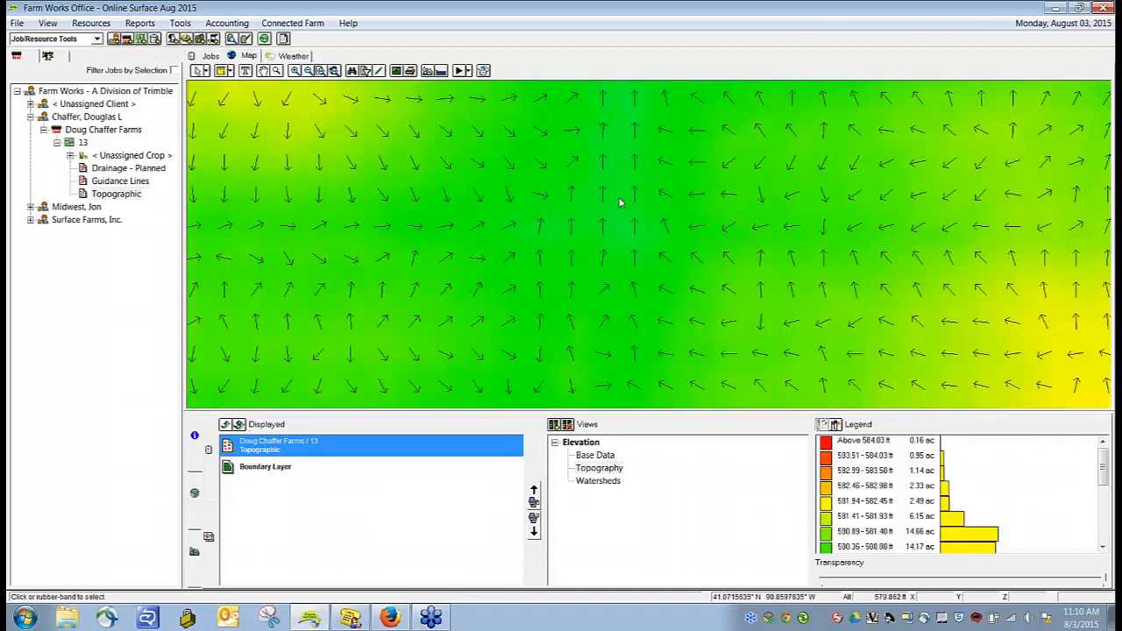
pyautogui.scroll(2, 619, 203)
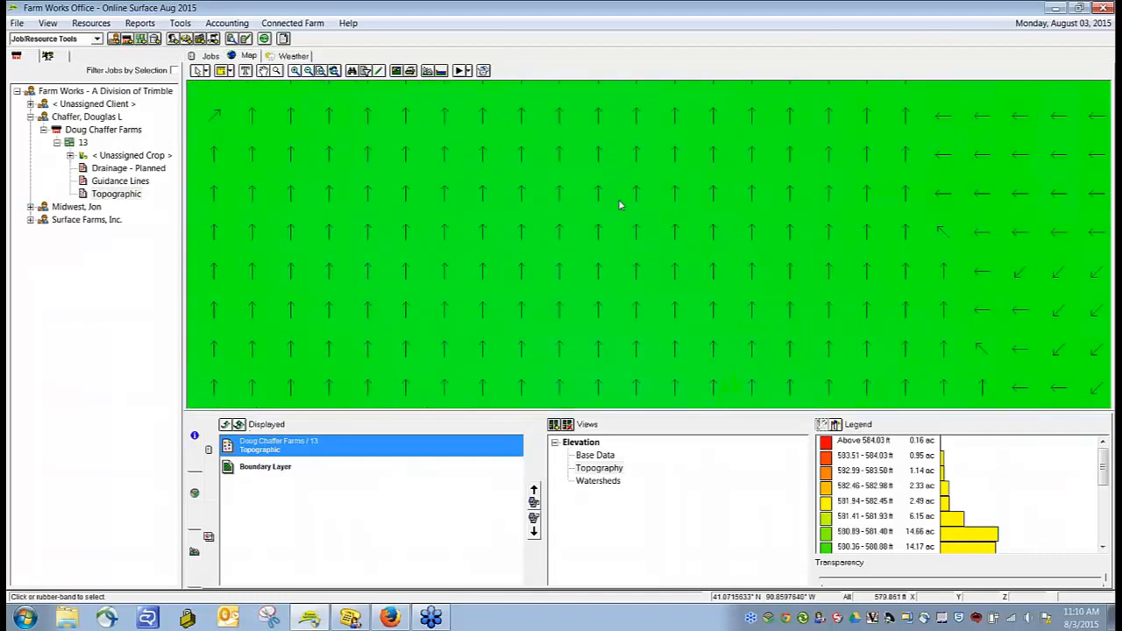
pyautogui.scroll(-2, 619, 203)
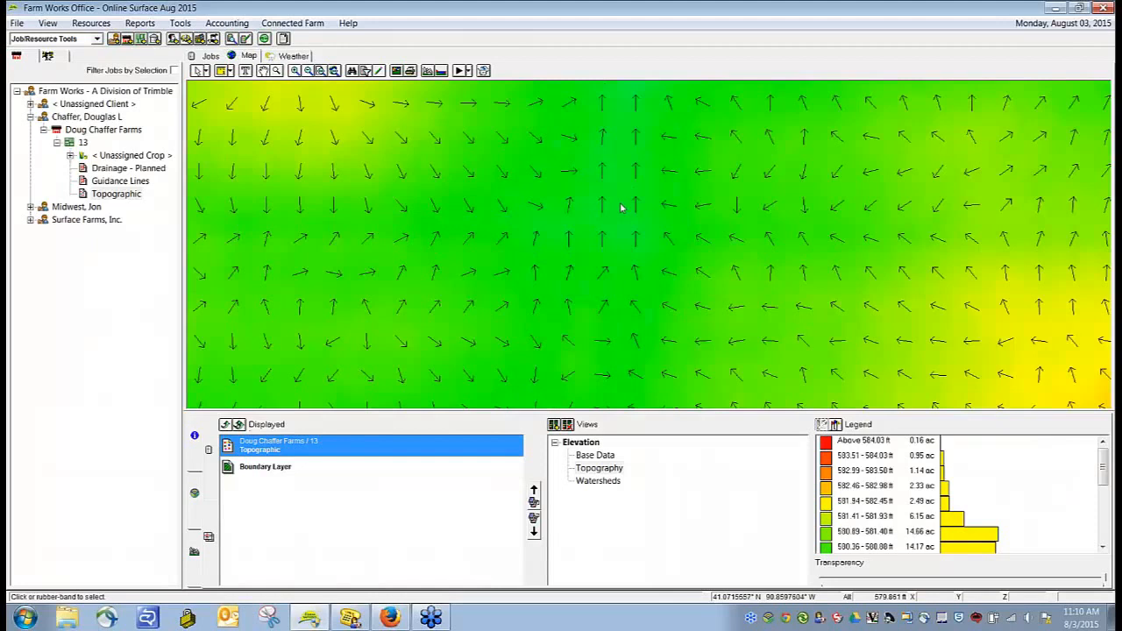
pyautogui.scroll(-2, 620, 208)
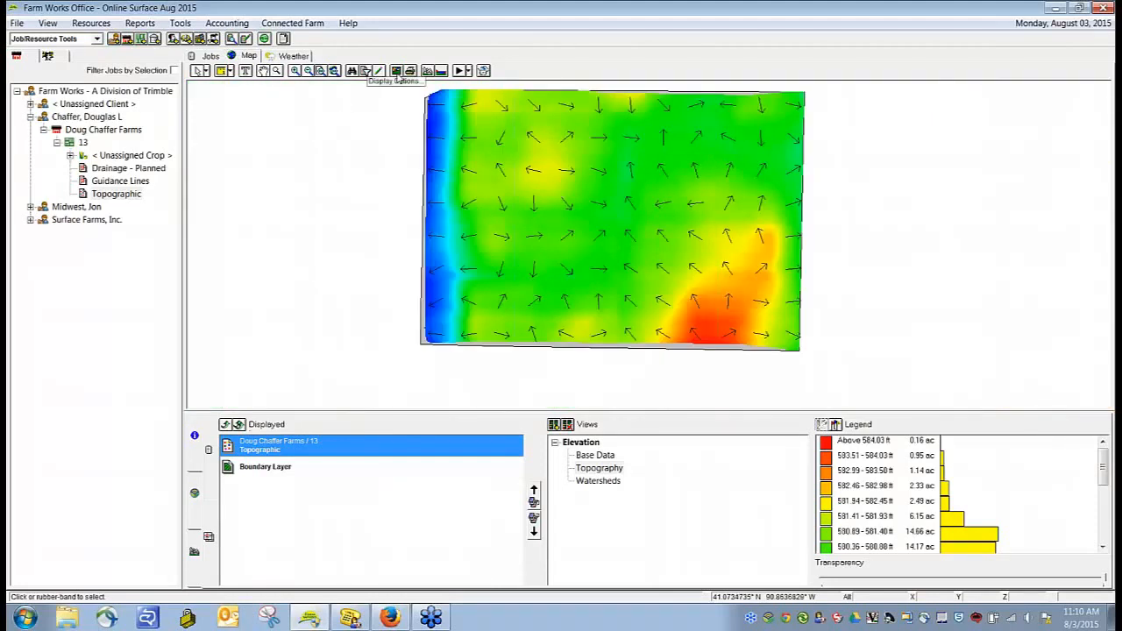
# Step: Turn on tributary lines so they display together with the flow arrows on the topographic layer
pyautogui.click(395, 72)
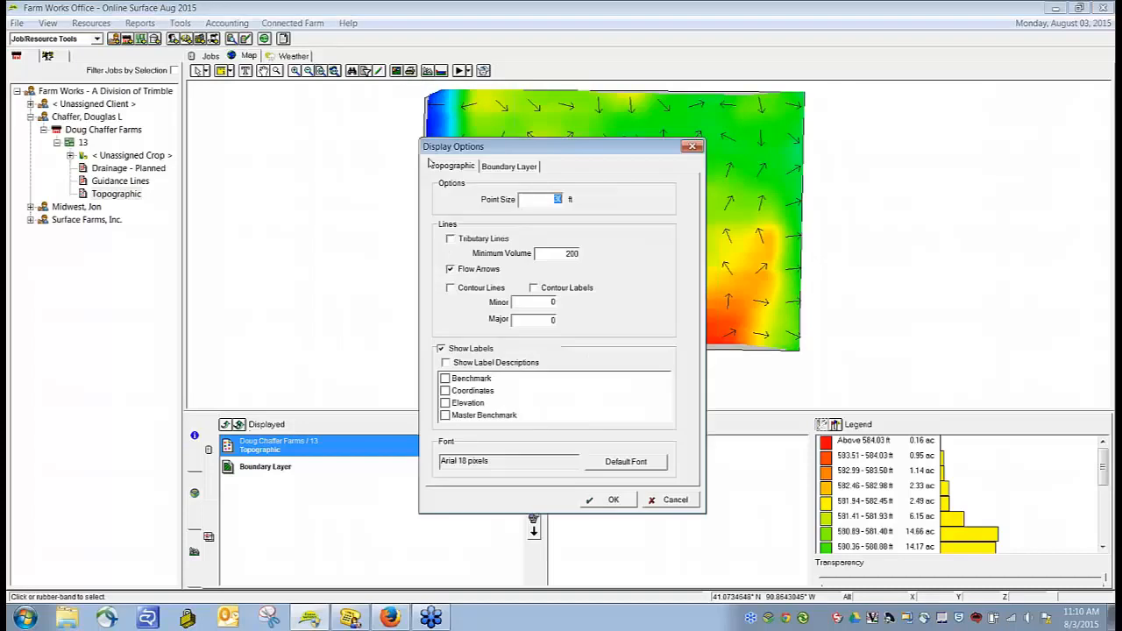
pyautogui.click(451, 239)
pyautogui.click(609, 502)
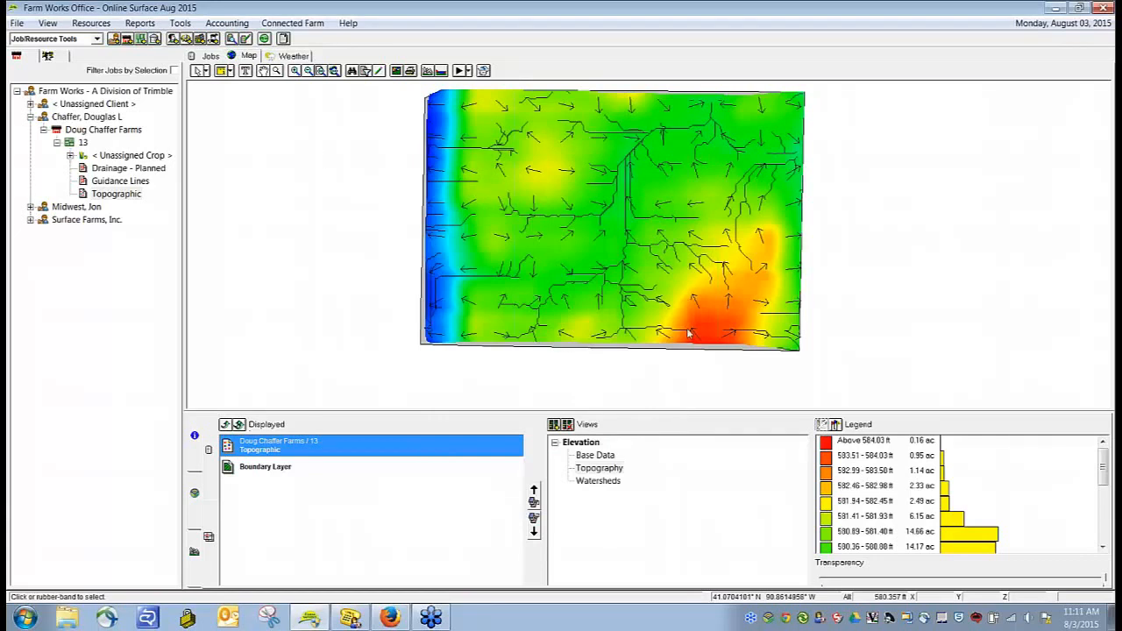
# Step: Turn off both tributary lines and flow arrows in the topographic display options
pyautogui.click(397, 71)
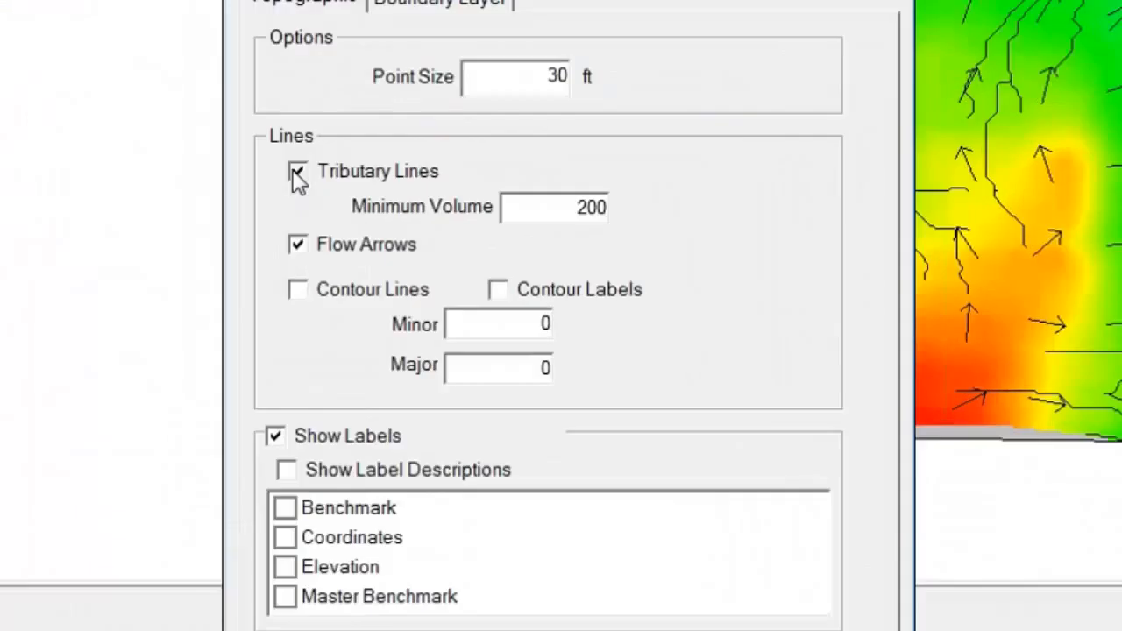
pyautogui.click(298, 172)
pyautogui.click(297, 244)
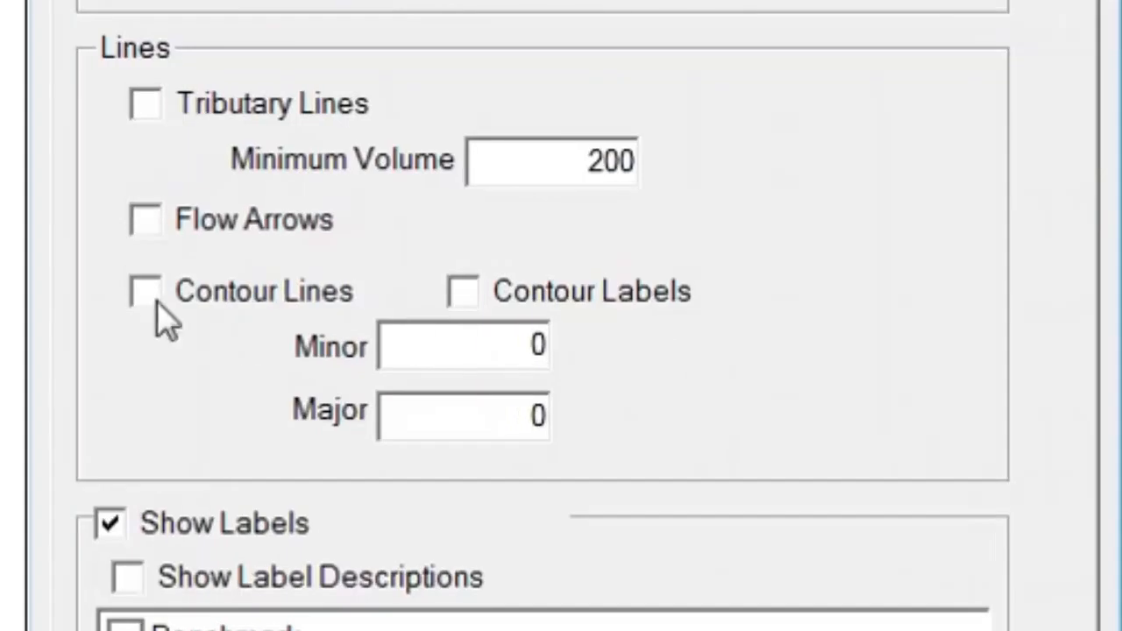
# Step: Enable contour lines for the topographic layer with a major interval of 2 and a minor interval of 1
pyautogui.click(155, 301)
pyautogui.moveTo(468, 425); pyautogui.dragTo(832, 427)
pyautogui.write('2')
pyautogui.moveTo(539, 346); pyautogui.dragTo(766, 350)
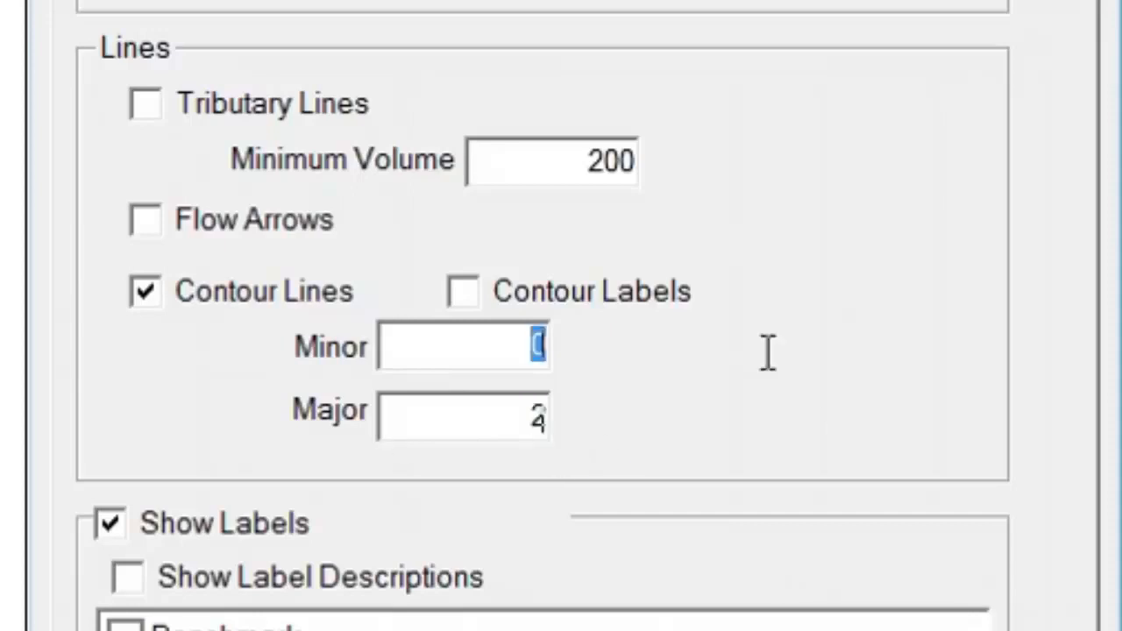
pyautogui.write('1')
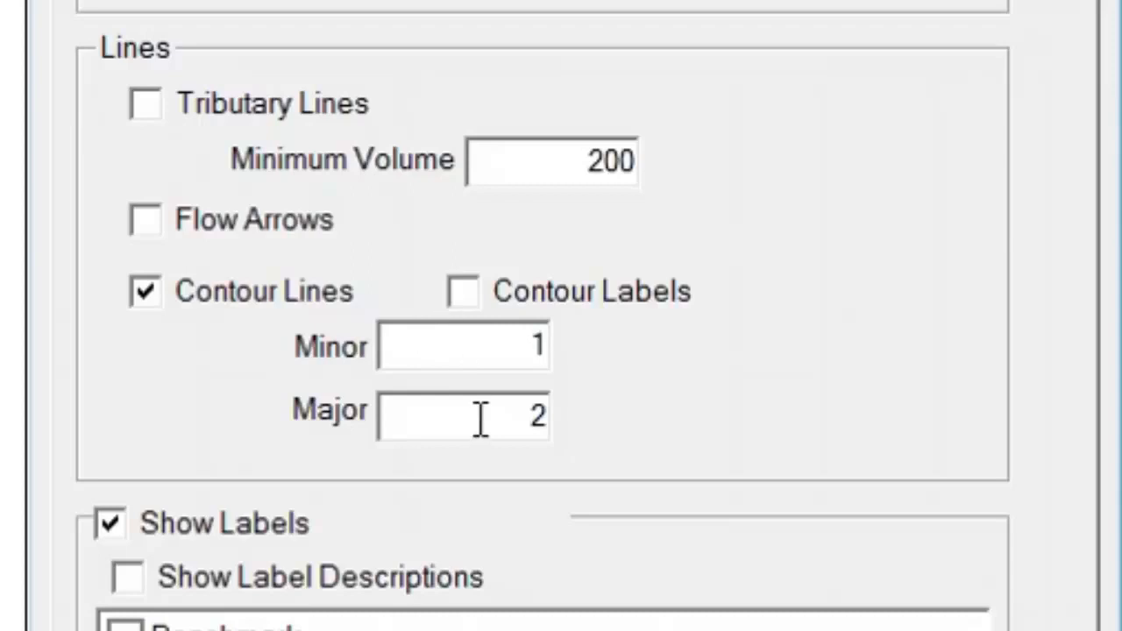
# Step: Change the contour line intervals to 3 for major and 2 for minor
pyautogui.press('Tab')
pyautogui.write('3')
pyautogui.doubleClick(501, 353)
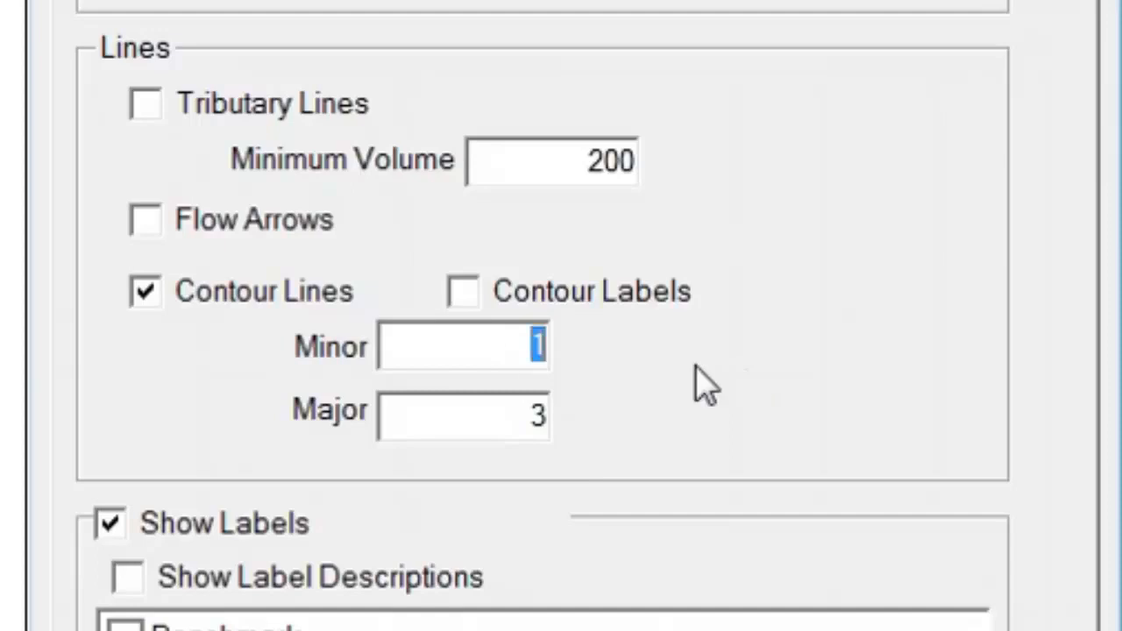
pyautogui.write('4')
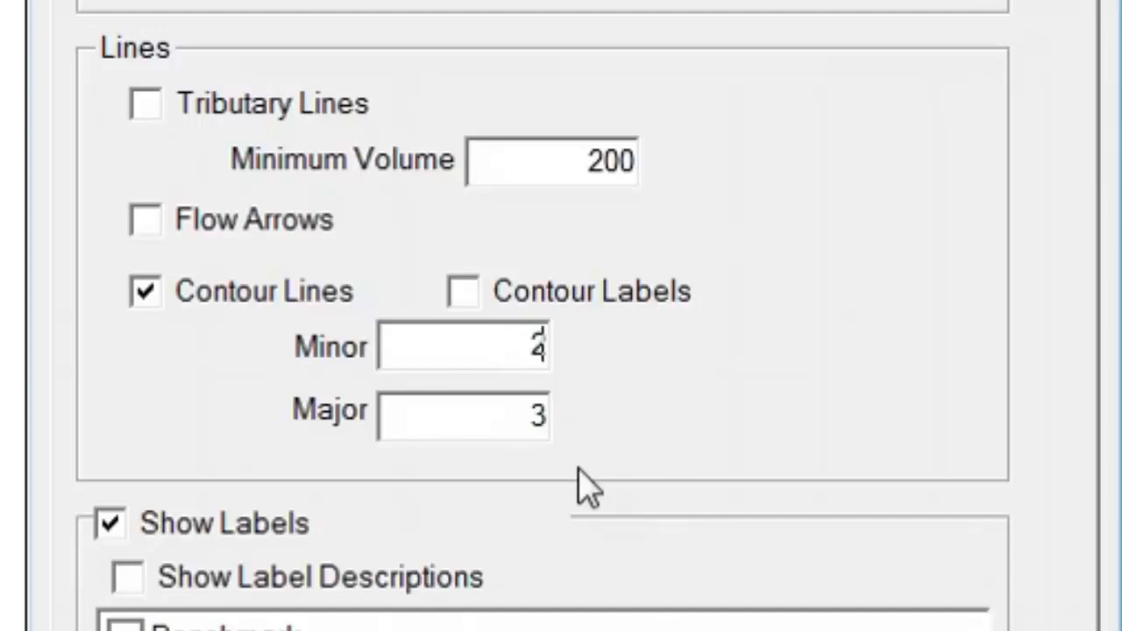
# Step: Set the contour intervals to 2 for major and 1 for minor, and apply the display options to the map
pyautogui.moveTo(518, 401); pyautogui.dragTo(779, 402)
pyautogui.write('2')
pyautogui.moveTo(518, 344); pyautogui.dragTo(664, 345)
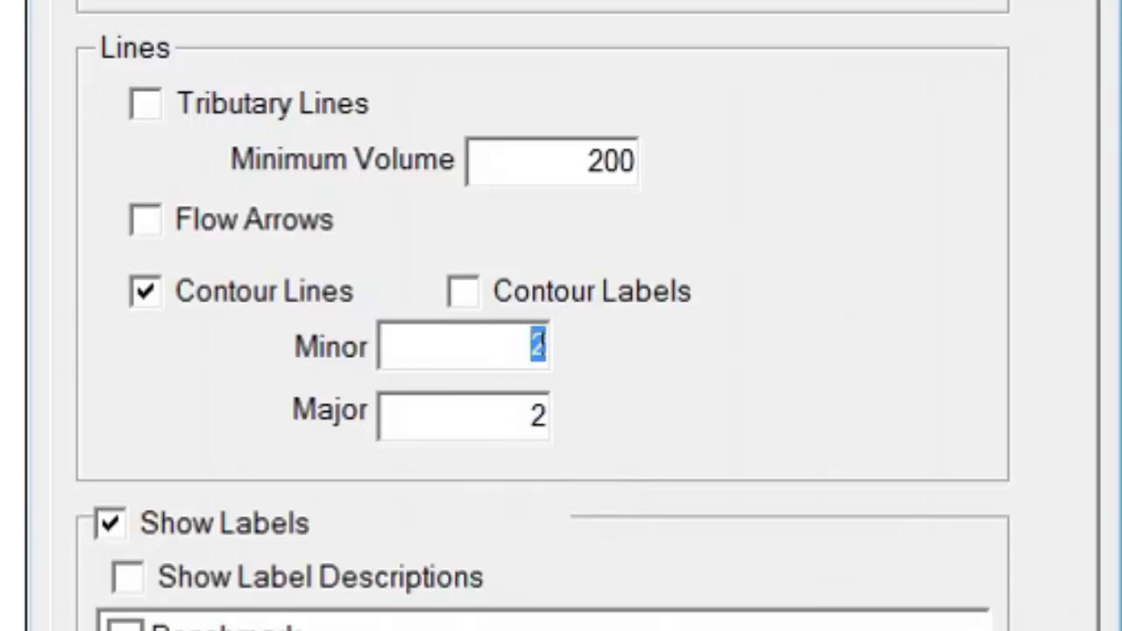
pyautogui.write('1')
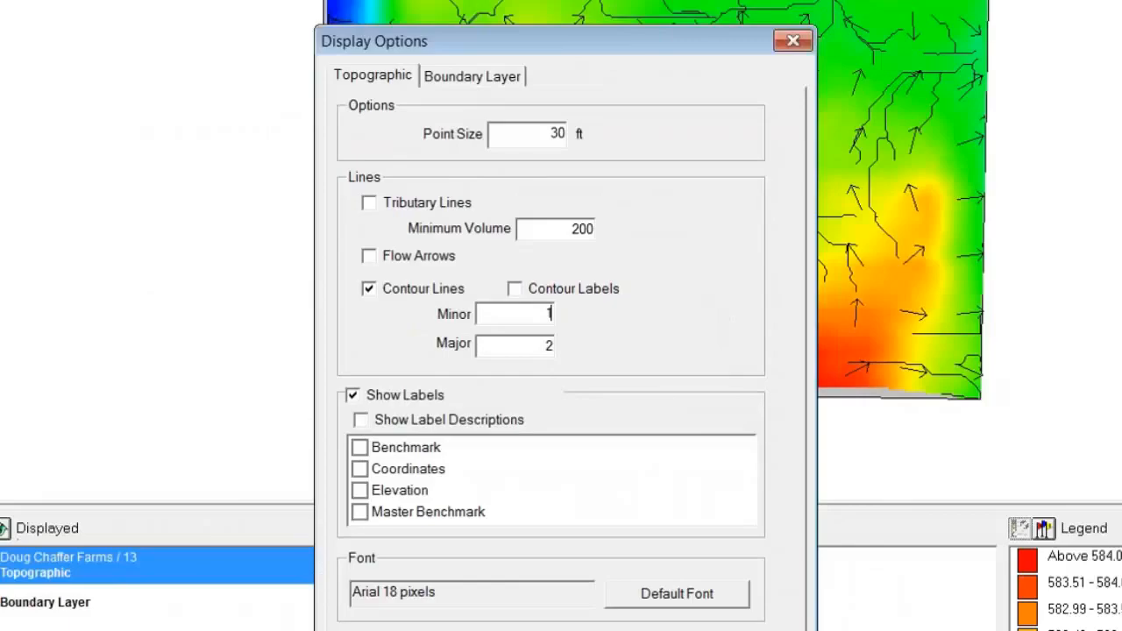
pyautogui.click(616, 506)
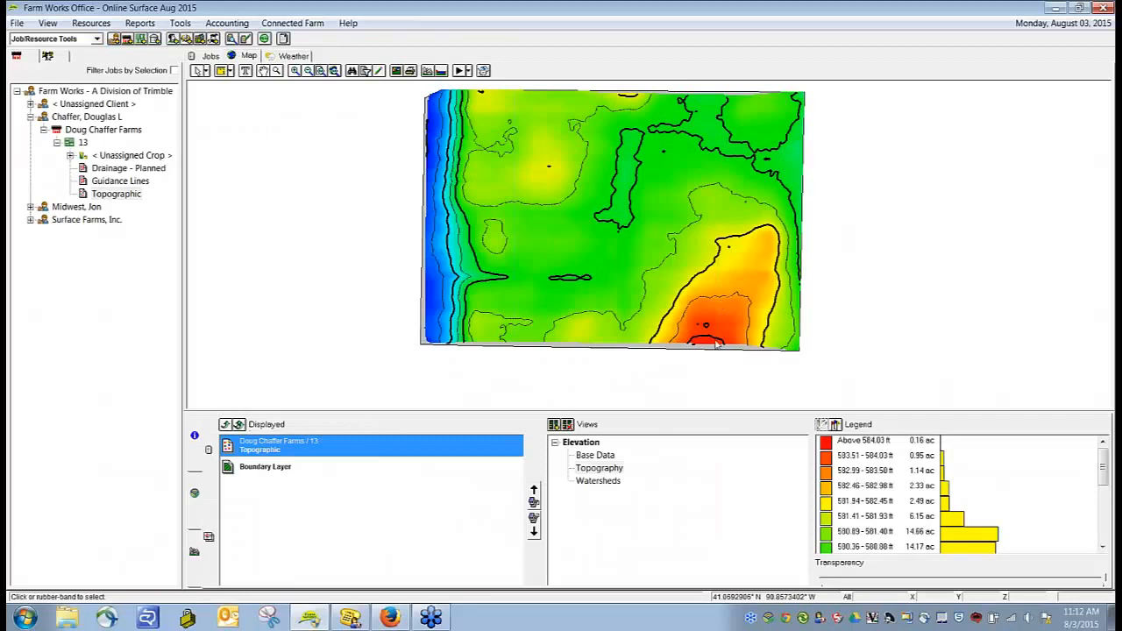
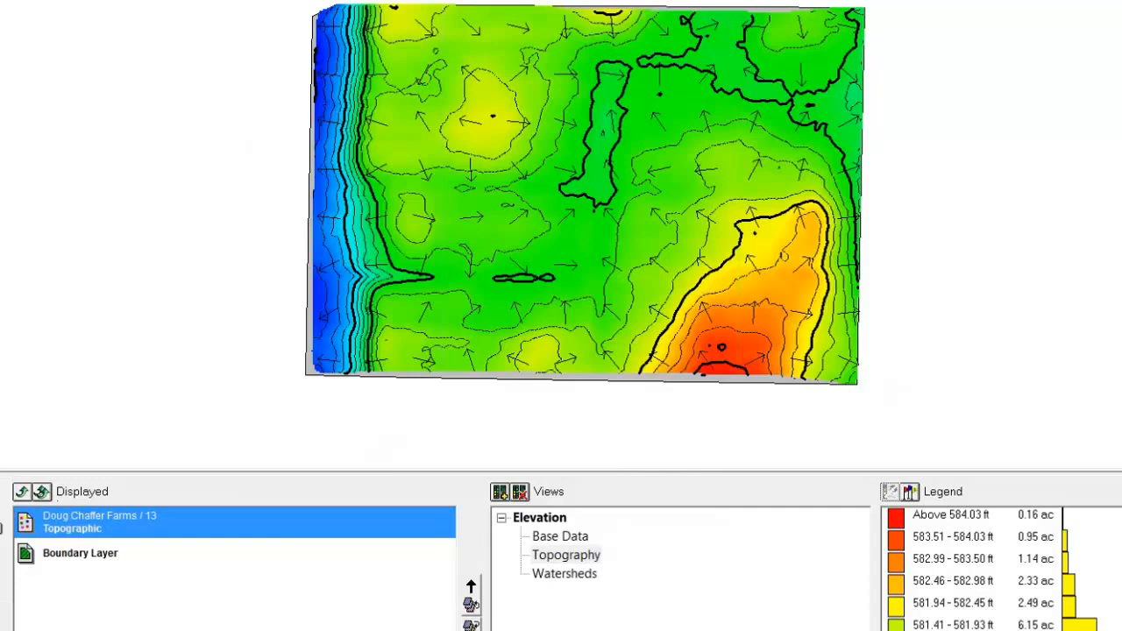
# Step: Turn off flow arrows and contour lines and turn on tributary lines in the topographic display options
pyautogui.click(348, 268)
pyautogui.click(593, 608)
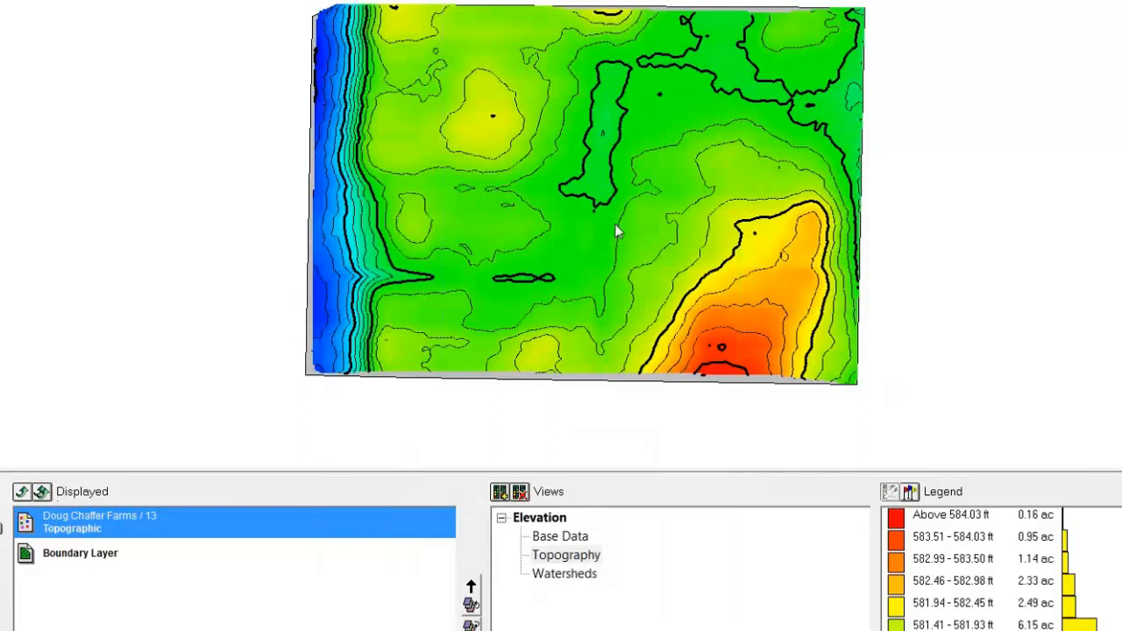
pyautogui.click(278, 1)
pyautogui.click(349, 293)
pyautogui.click(349, 222)
pyautogui.click(593, 605)
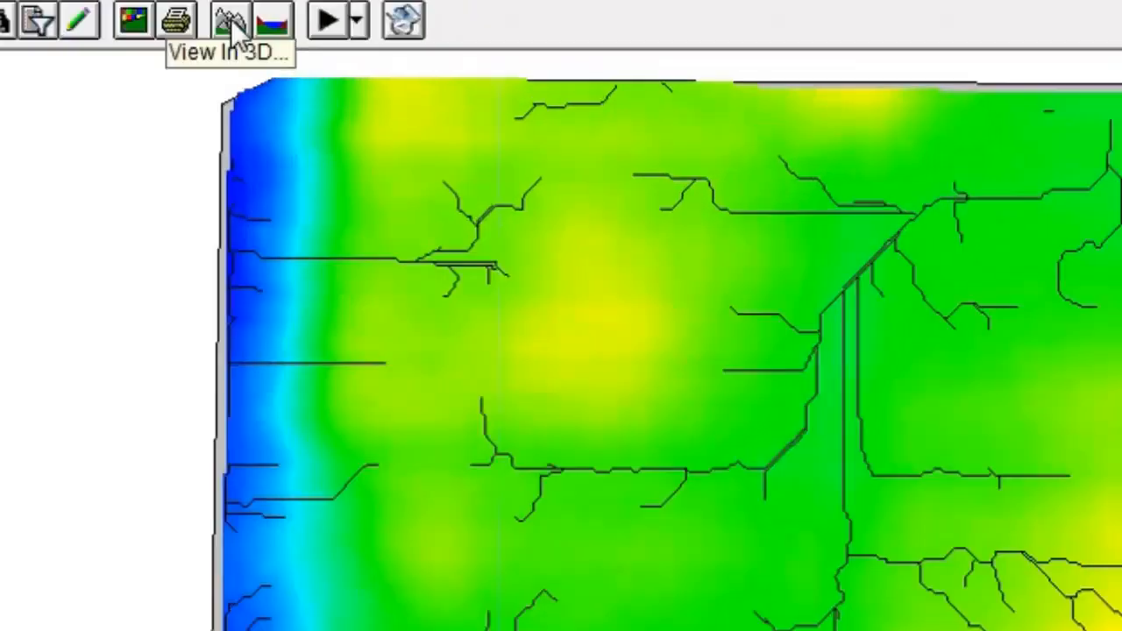
# Step: Open the field's 3D topography view with contours shown and an increased vertical scale
pyautogui.click(230, 19)
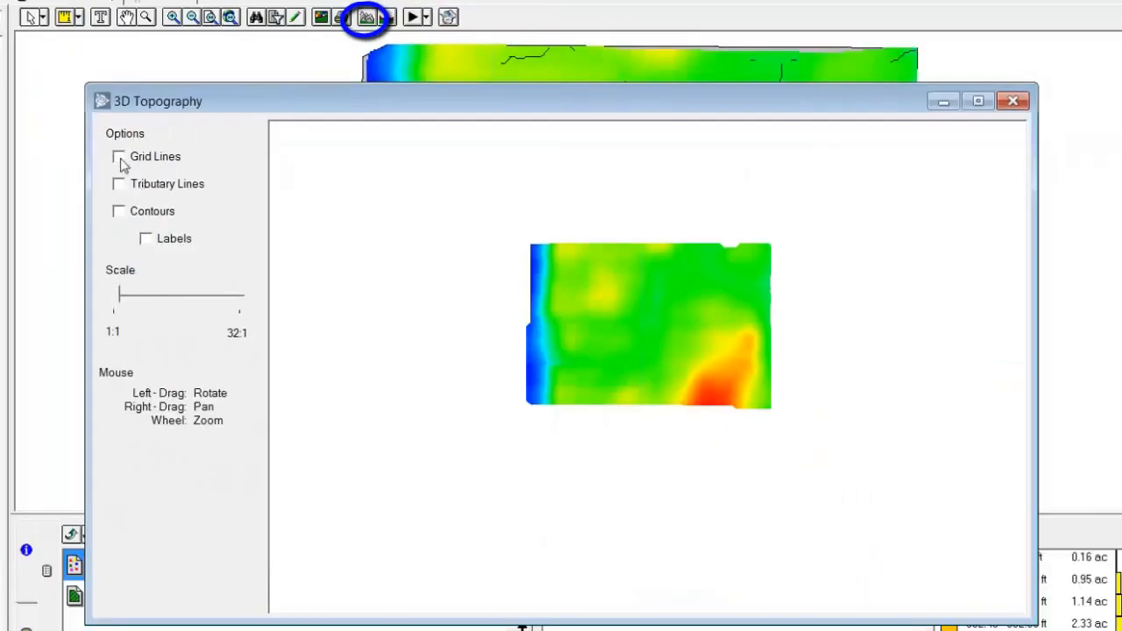
pyautogui.click(119, 211)
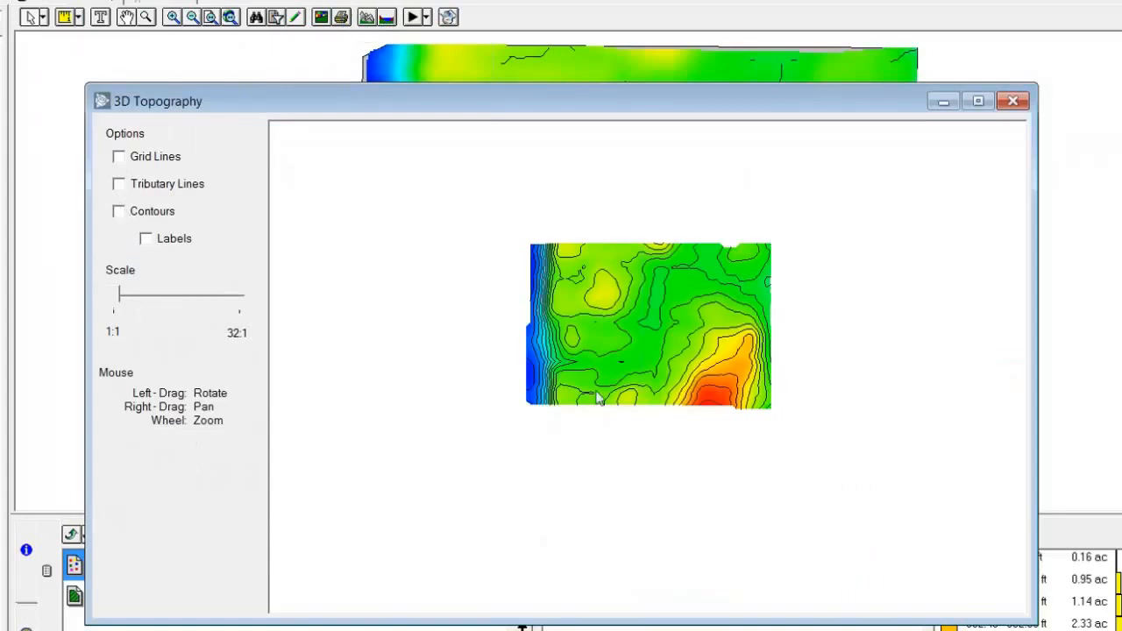
pyautogui.moveTo(119, 301); pyautogui.dragTo(166, 302)
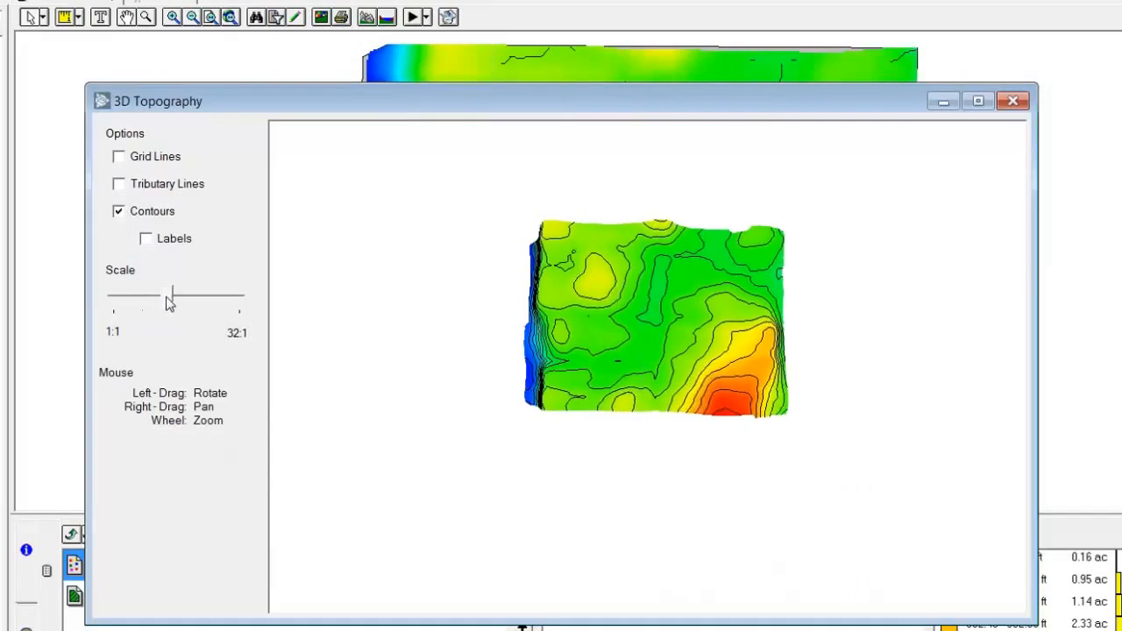
# Step: Examine the 3D terrain from several angles and distances with the vertical scale slightly adjusted, and close the 3D view
pyautogui.moveTo(783, 521); pyautogui.dragTo(681, 393)
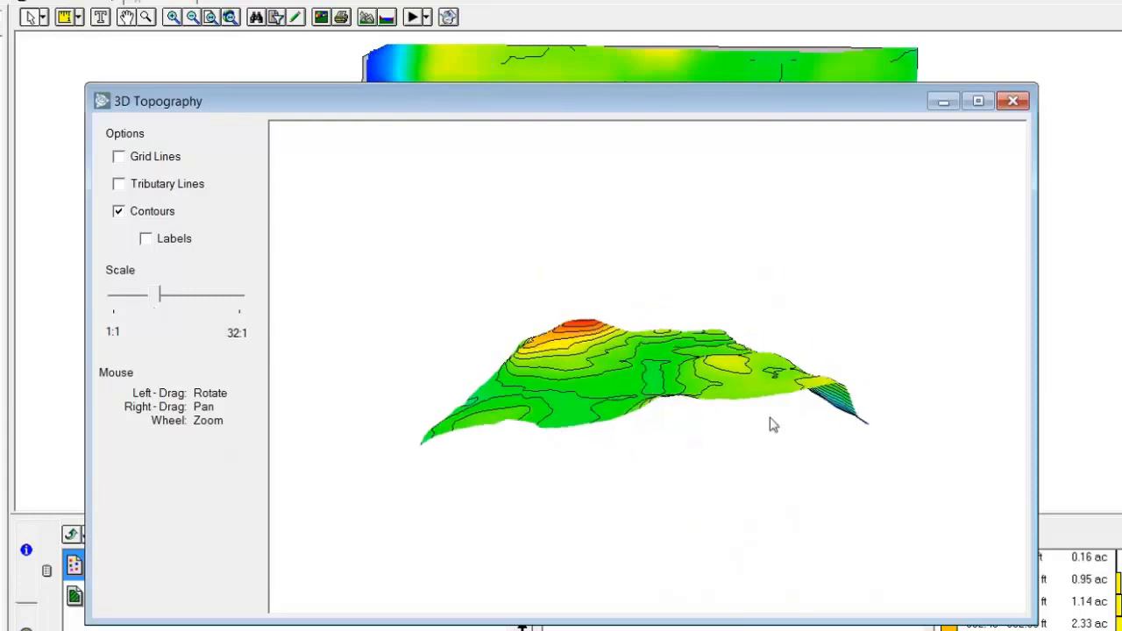
pyautogui.moveTo(161, 308)
pyautogui.mouseDown()
pyautogui.moveTo(213, 305)
pyautogui.moveTo(176, 311)
pyautogui.mouseUp()
pyautogui.moveTo(553, 386); pyautogui.dragTo(626, 430)
pyautogui.scroll(5, 626, 430)
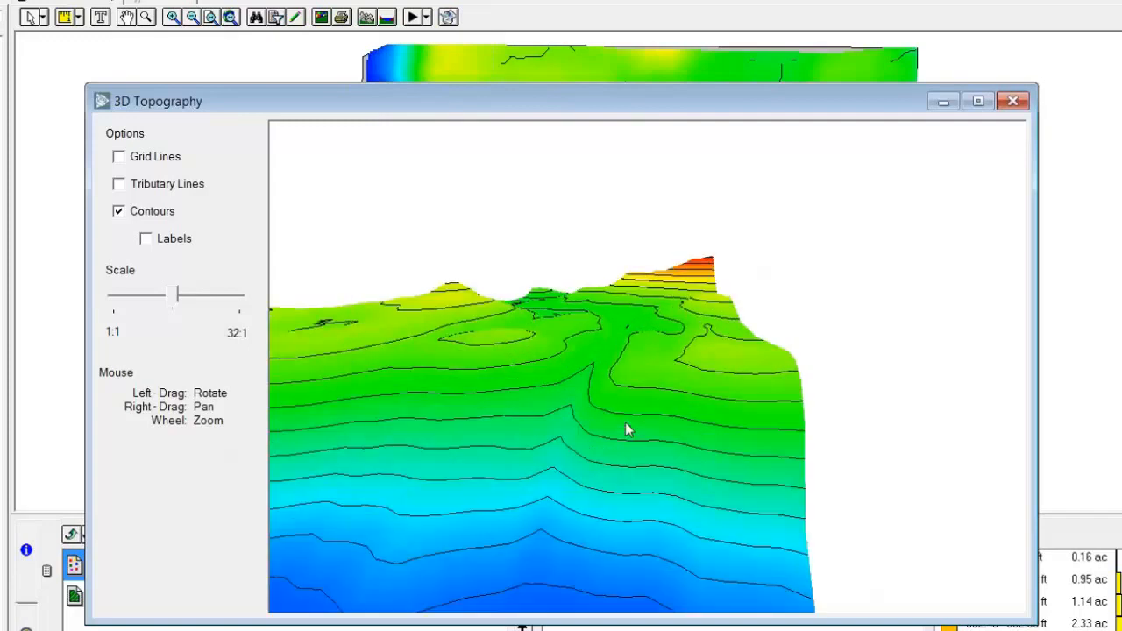
pyautogui.moveTo(588, 491); pyautogui.dragTo(588, 430)
pyautogui.scroll(-3, 591, 433)
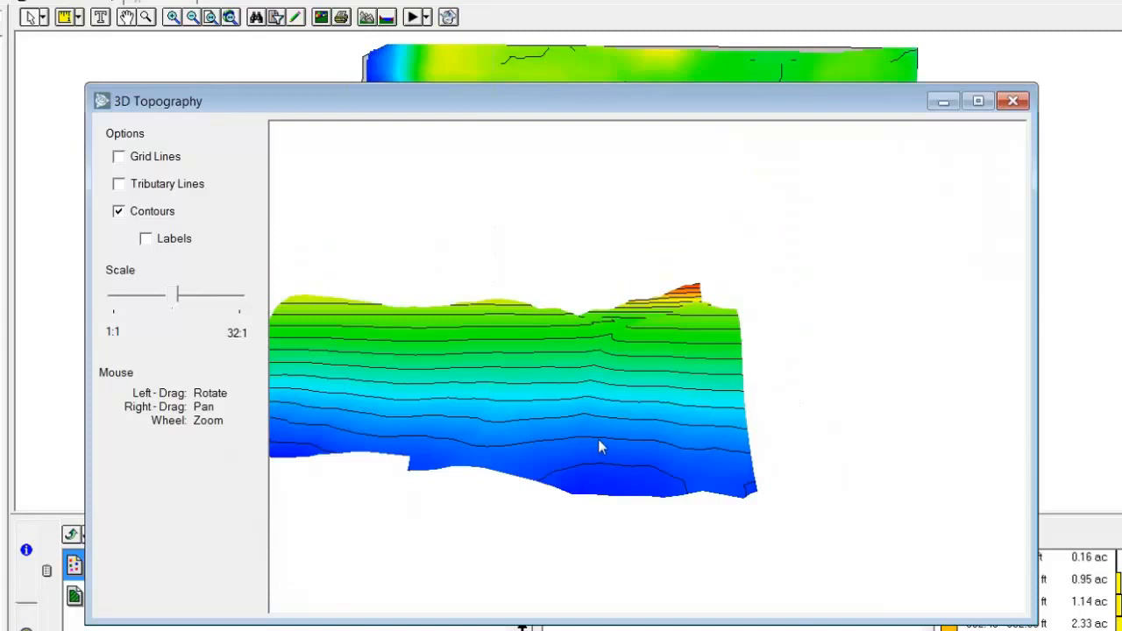
pyautogui.scroll(-4, 600, 438)
pyautogui.moveTo(614, 394); pyautogui.dragTo(685, 344)
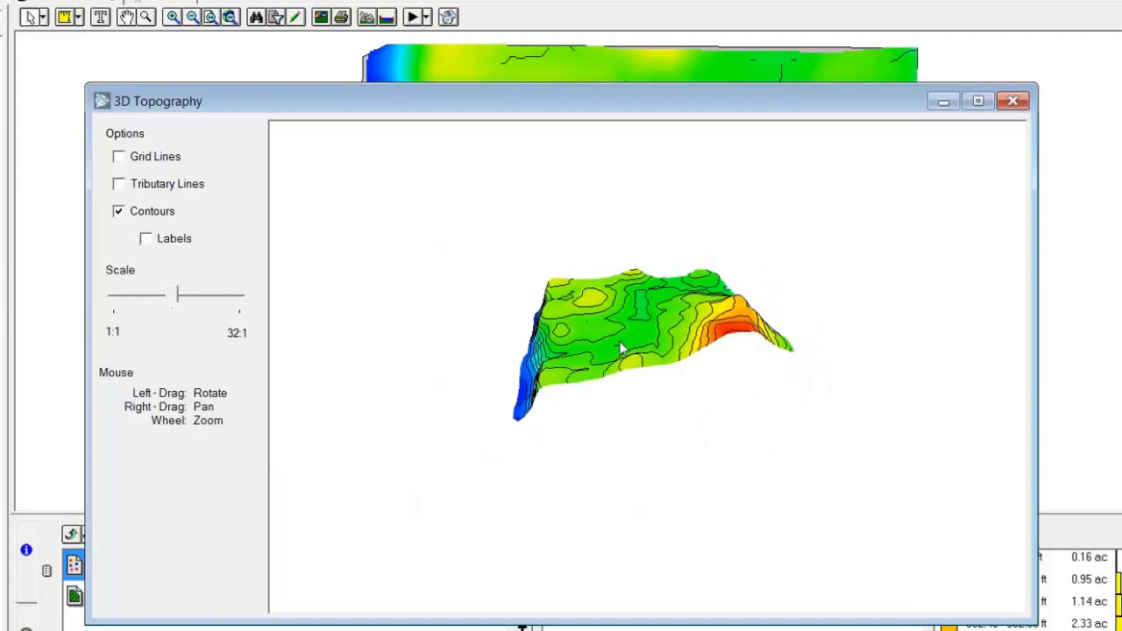
pyautogui.scroll(4, 624, 347)
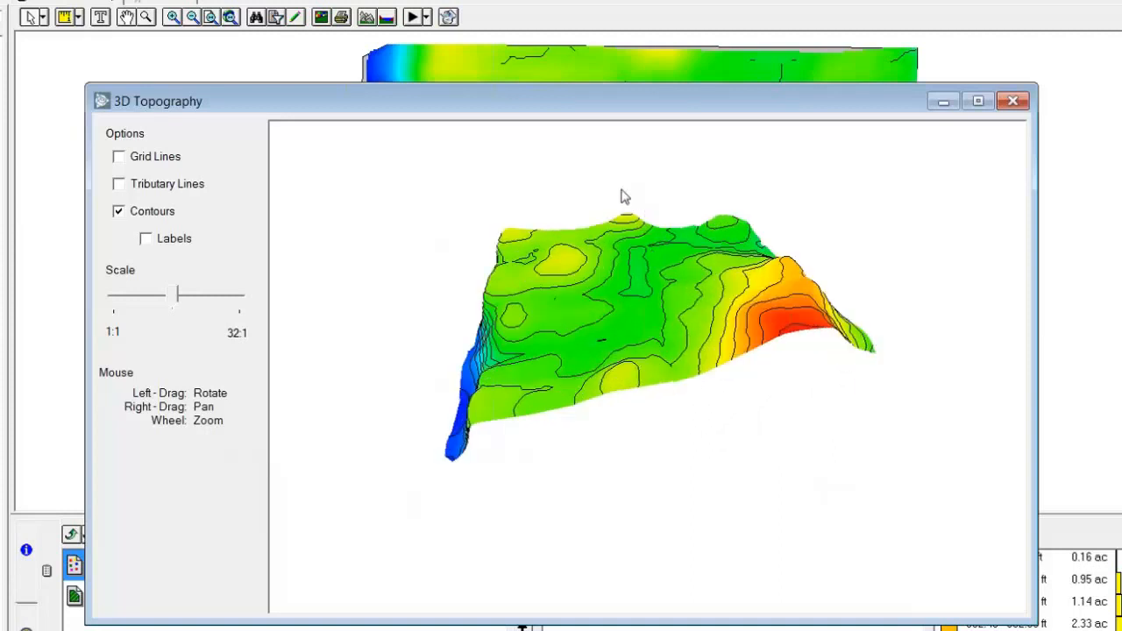
pyautogui.scroll(3, 629, 263)
pyautogui.moveTo(631, 239); pyautogui.dragTo(631, 237)
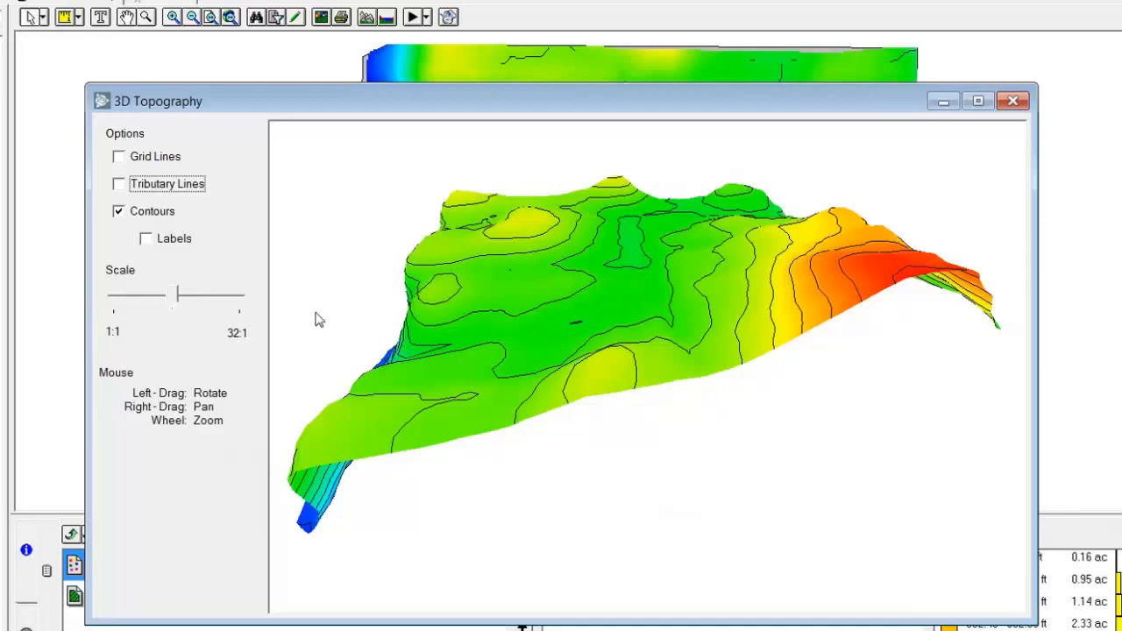
pyautogui.moveTo(348, 319); pyautogui.dragTo(612, 448)
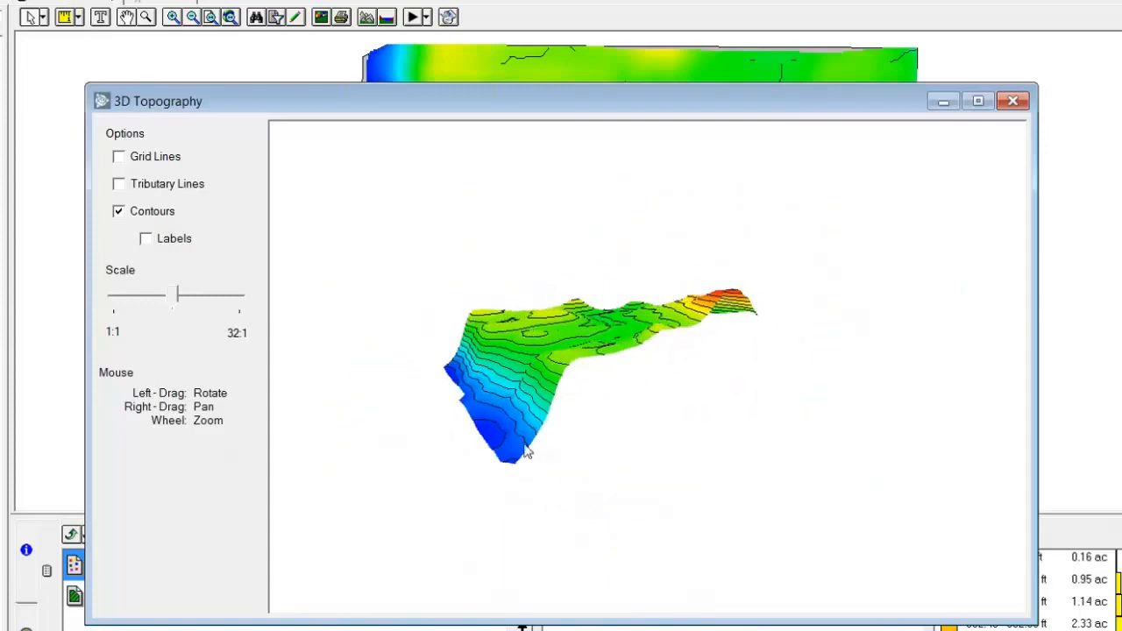
pyautogui.click(1011, 104)
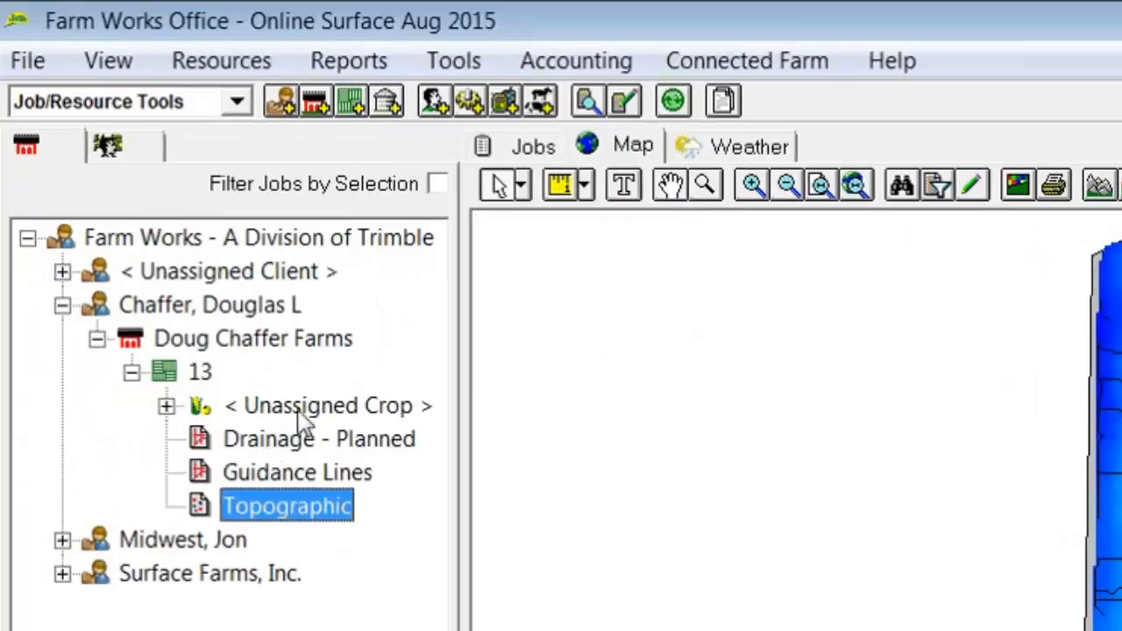
# Step: Display the Drainage - Planned layer of field 13 on the map and open it for editing with a wider design pane
pyautogui.click(262, 446)
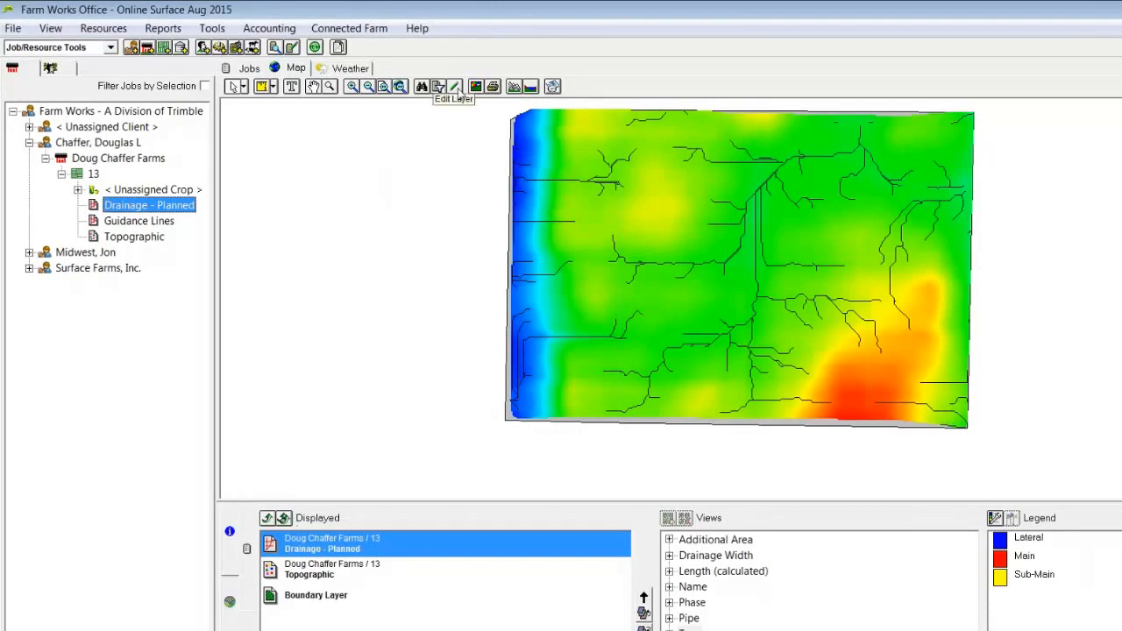
pyautogui.click(455, 87)
pyautogui.click(482, 108)
pyautogui.rightClick(144, 205)
pyautogui.click(562, 311)
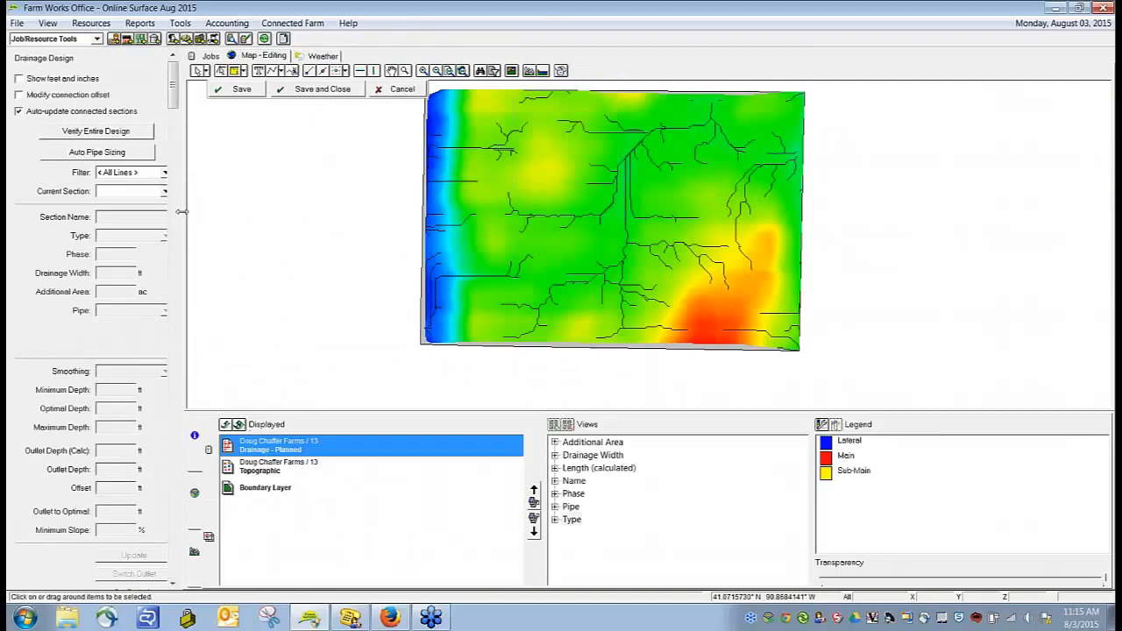
pyautogui.moveTo(184, 214); pyautogui.dragTo(208, 210)
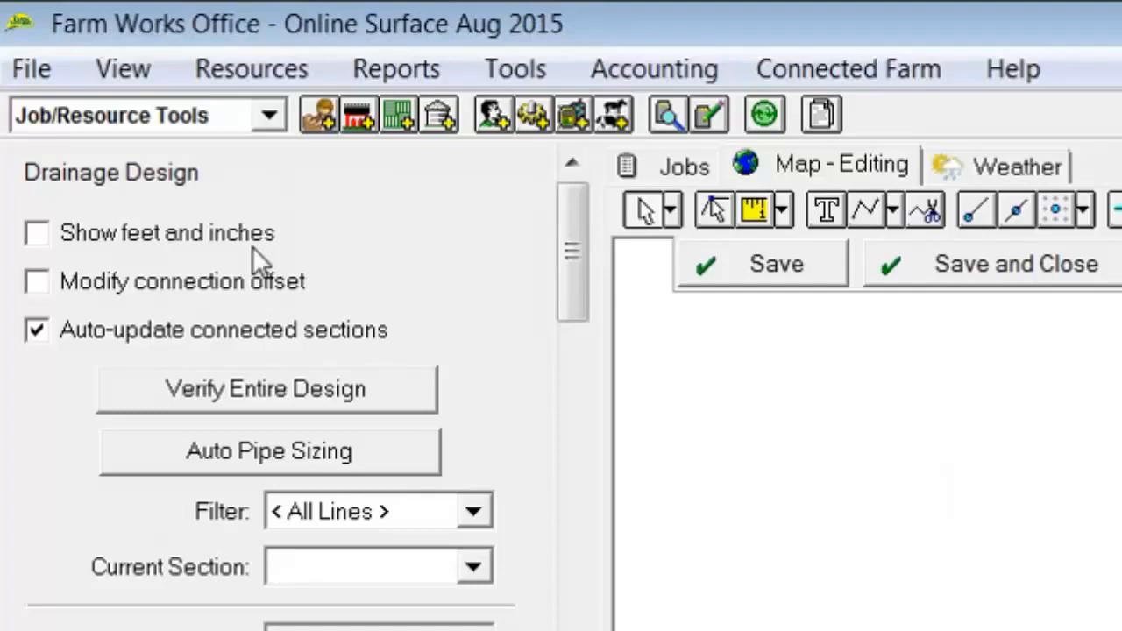
# Step: Turn on connection offset modification for the drainage design, leaving depths without feet-and-inches display
pyautogui.click(45, 236)
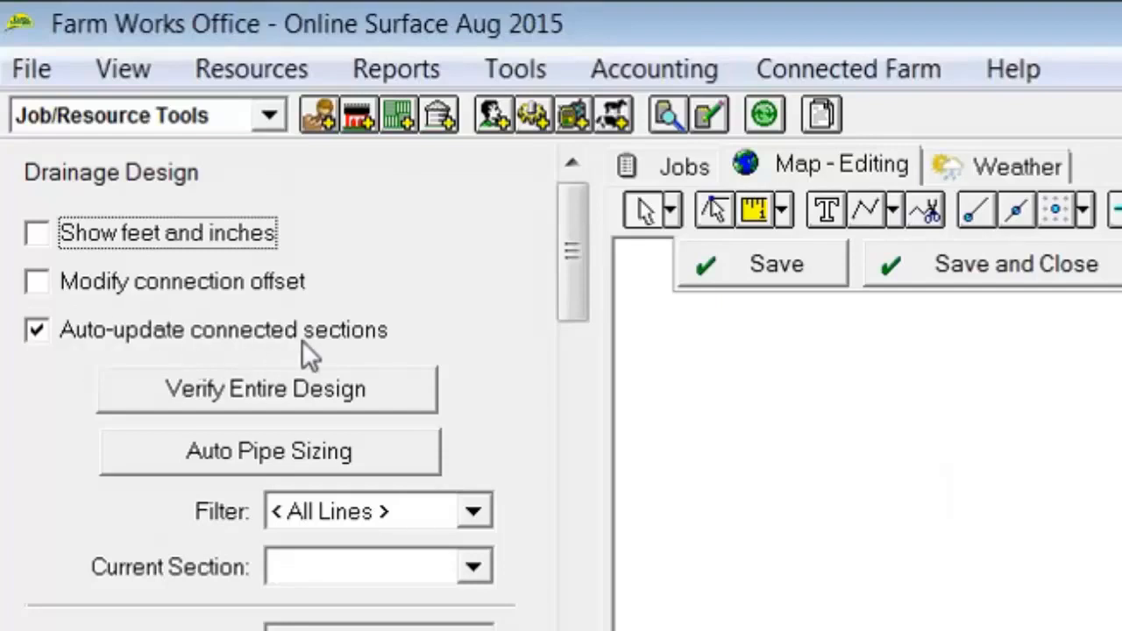
pyautogui.click(37, 282)
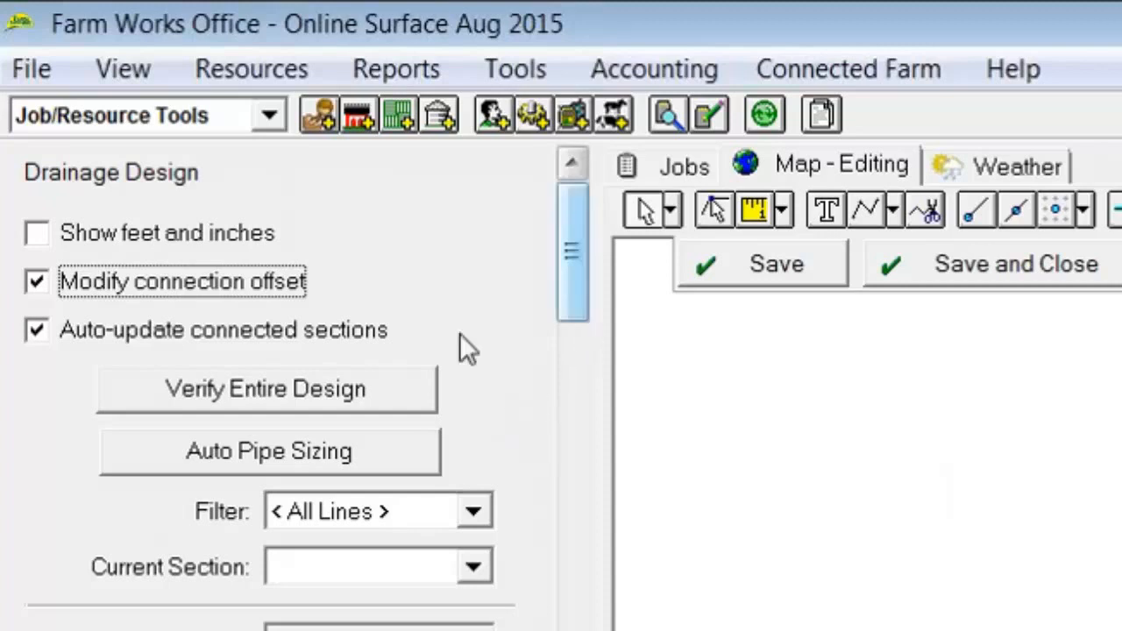
# Step: Review the drainage line filter choices and the current section list without changing them
pyautogui.moveTo(574, 278); pyautogui.dragTo(574, 626)
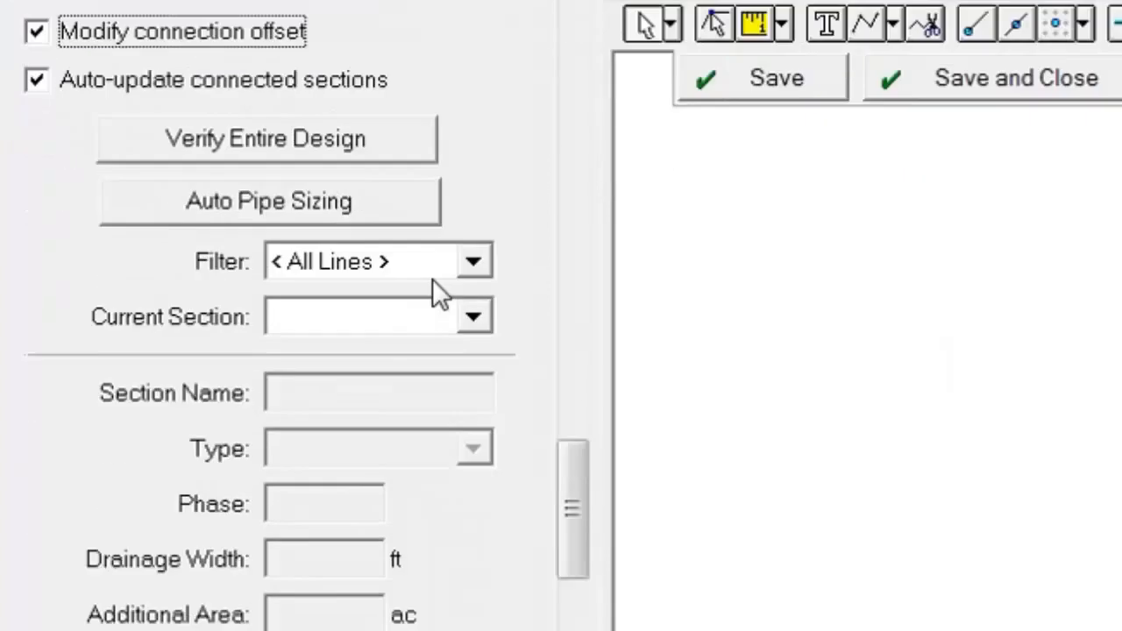
pyautogui.click(474, 154)
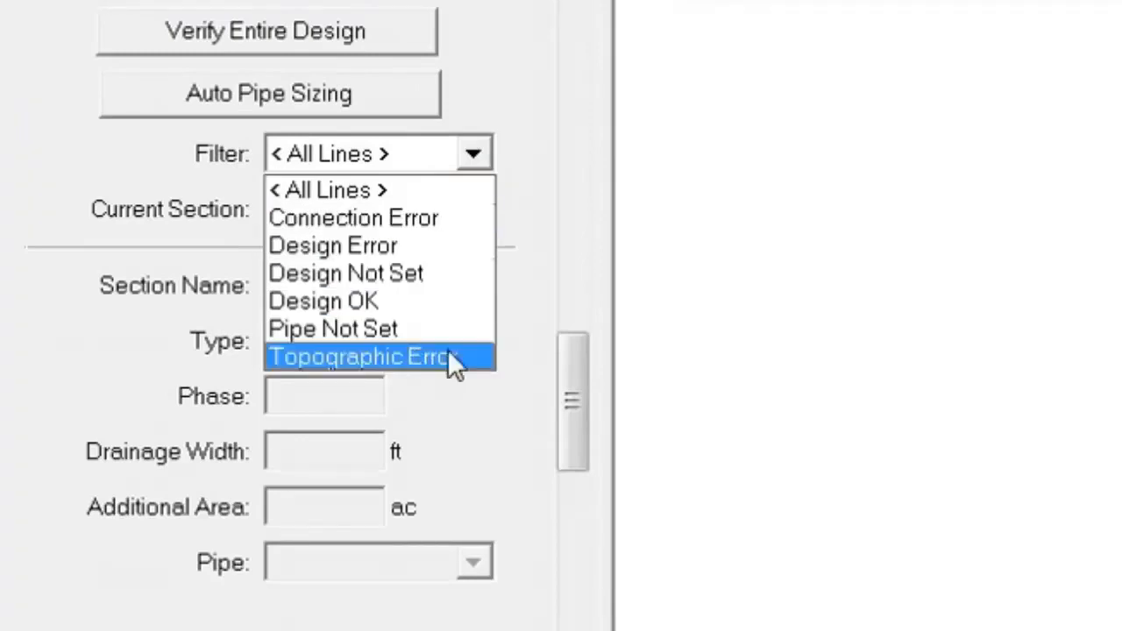
pyautogui.click(194, 160)
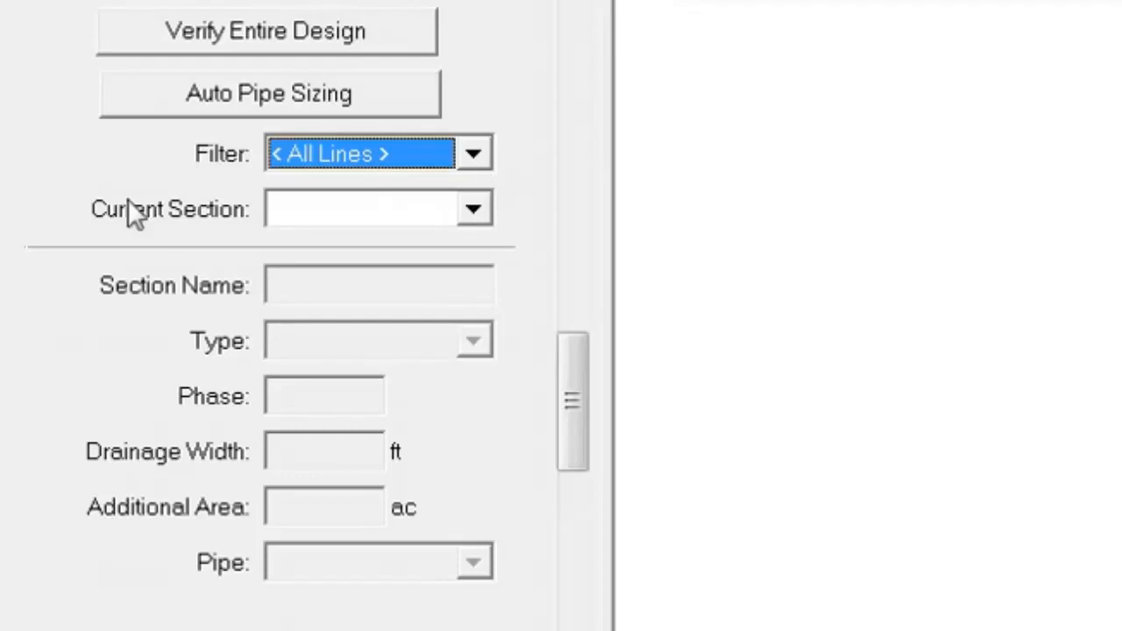
pyautogui.click(481, 209)
pyautogui.click(481, 210)
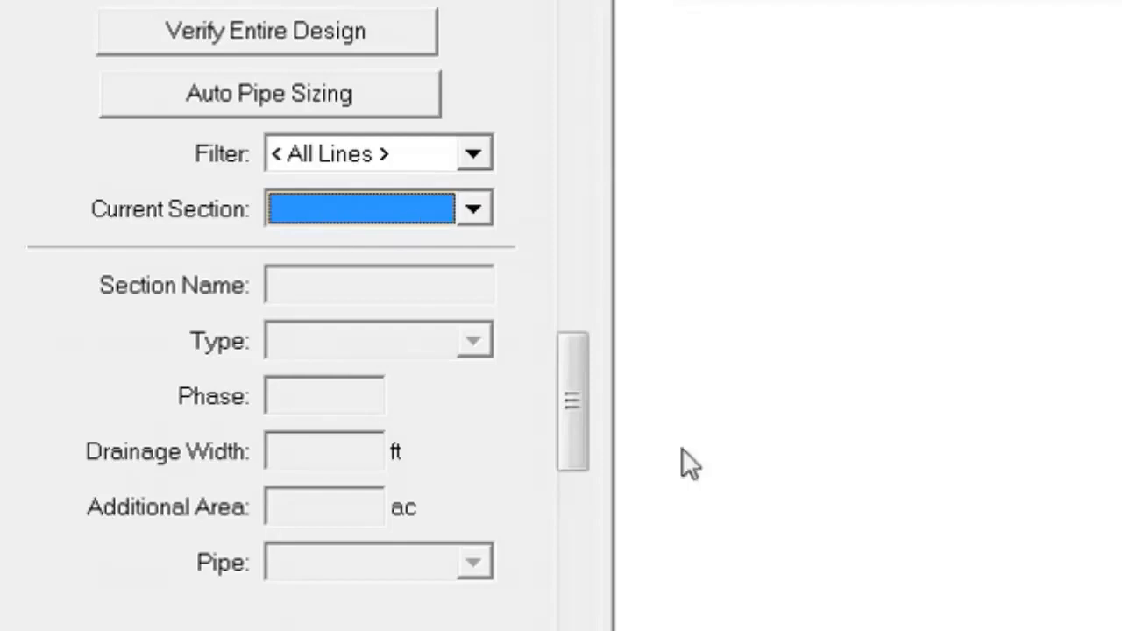
# Step: Open the AutoSlope default options for the drainage design
pyautogui.moveTo(585, 405); pyautogui.dragTo(578, 630)
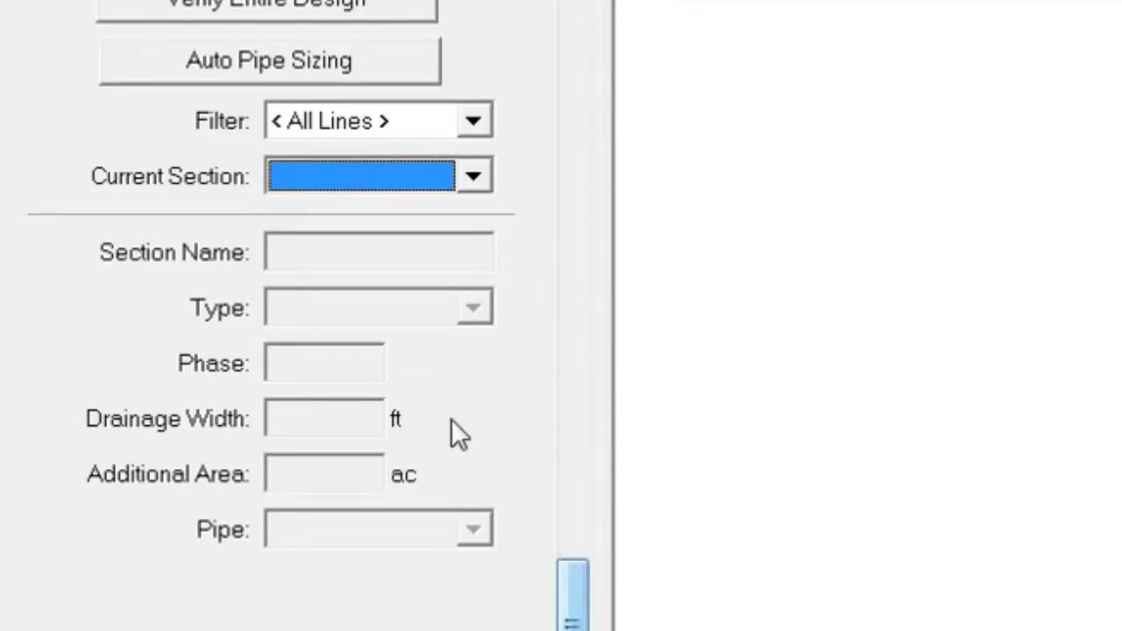
pyautogui.moveTo(577, 303); pyautogui.dragTo(577, 458)
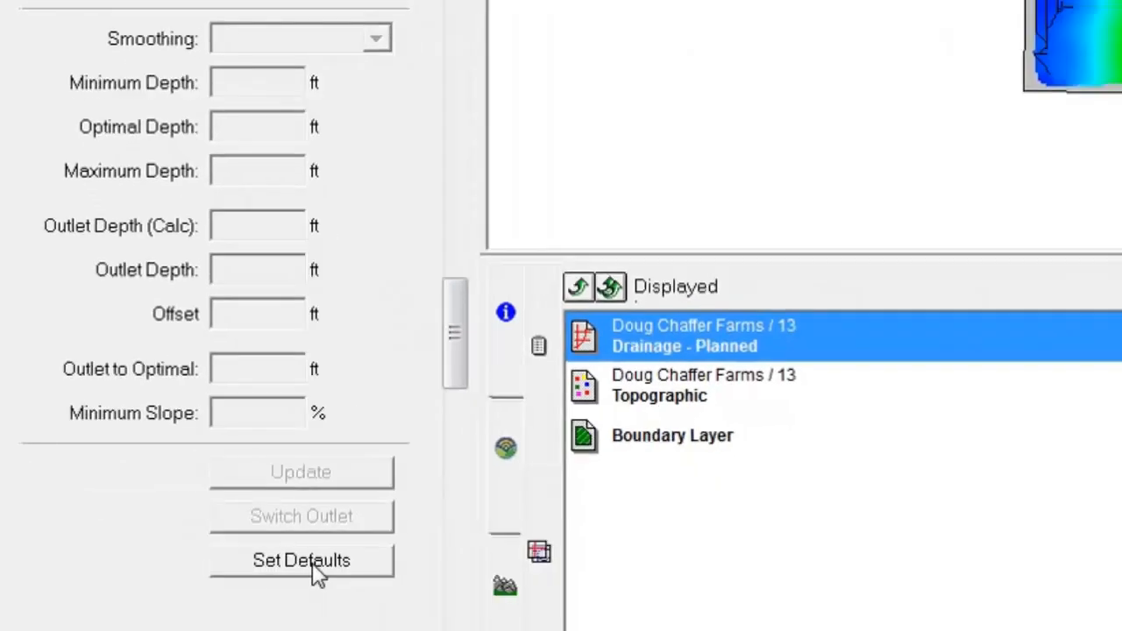
pyautogui.click(314, 568)
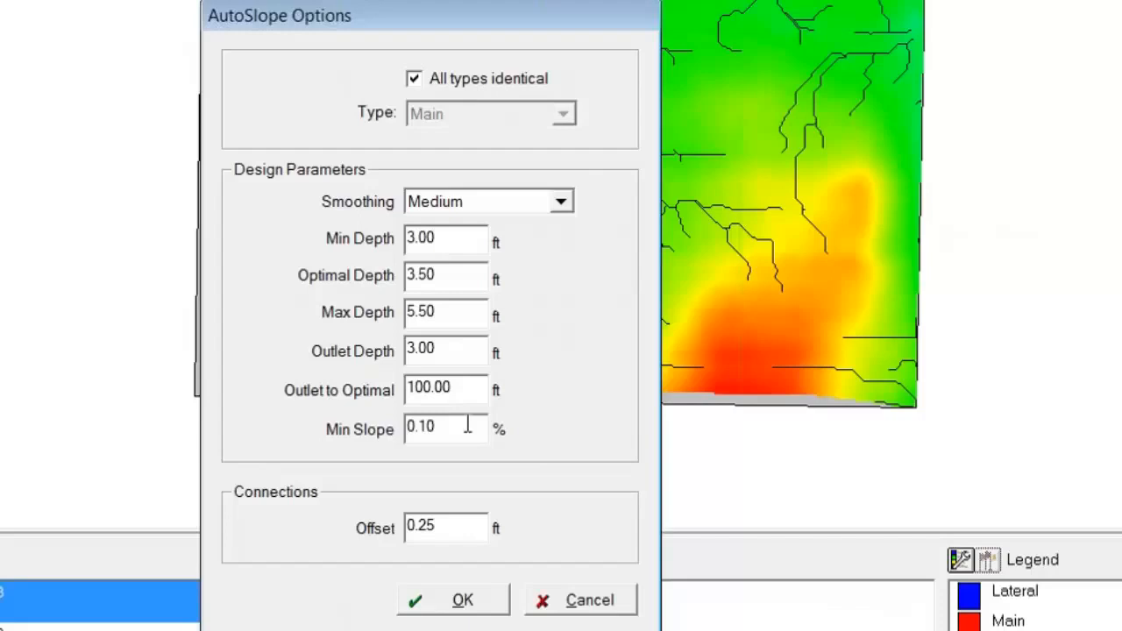
# Step: Try separate AutoSlope parameters for the Lateral type, and make all types identical again
pyautogui.click(413, 78)
pyautogui.click(466, 114)
pyautogui.click(500, 174)
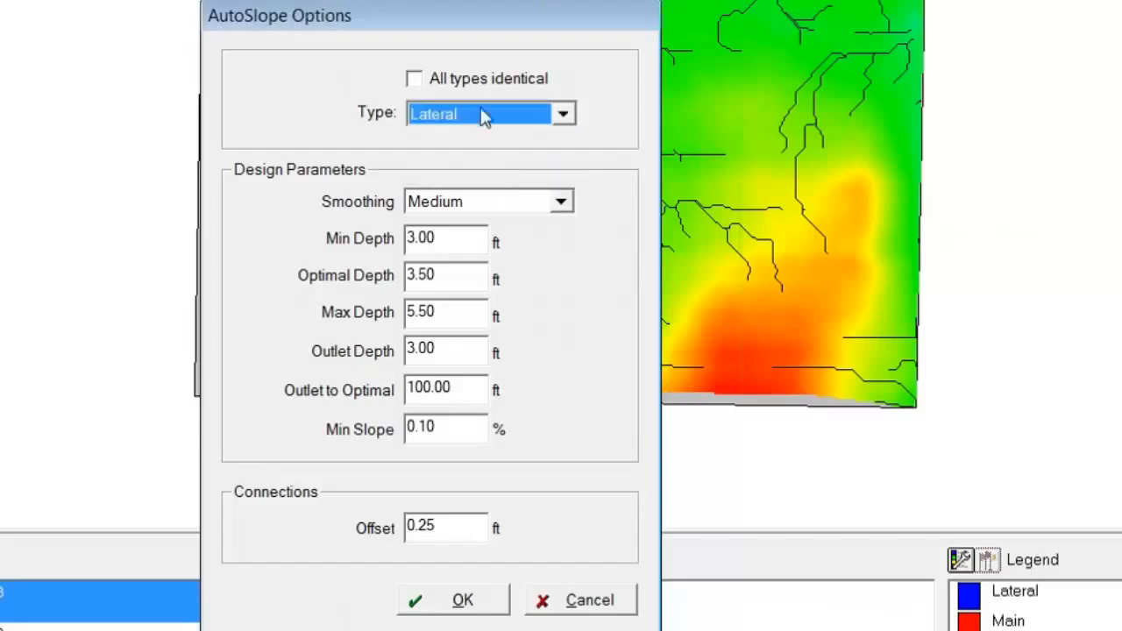
pyautogui.click(414, 79)
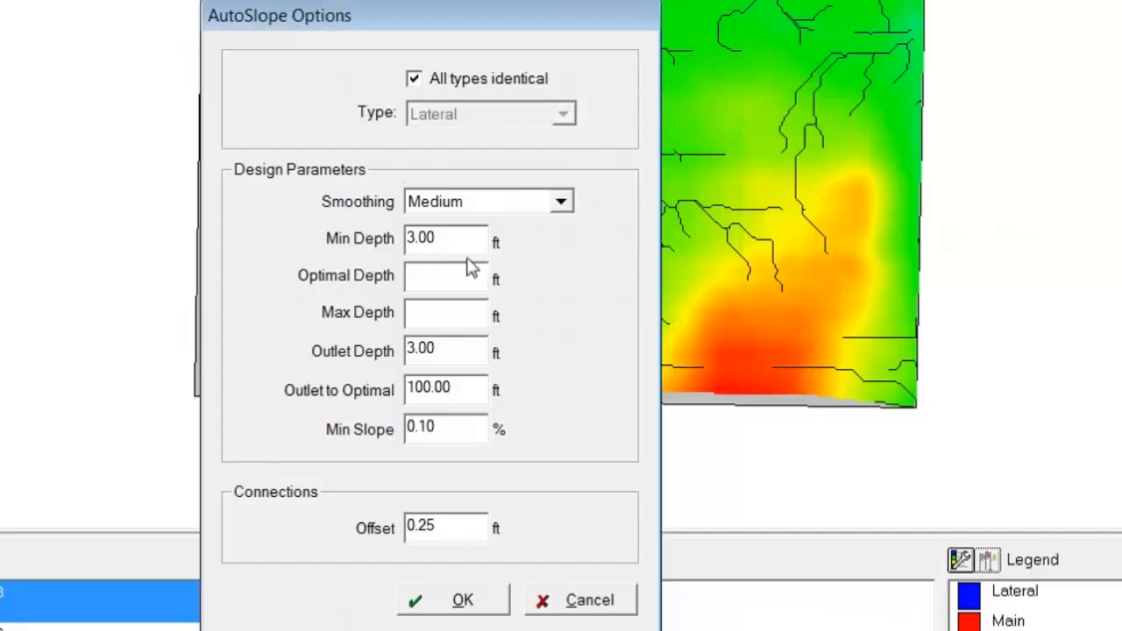
# Step: Set the default optimal depth to 3.80 ft and the maximum depth to 5.50 ft, and accept the AutoSlope options
pyautogui.click(447, 278)
pyautogui.write('3.8')
pyautogui.press('Tab')
pyautogui.write('5.5')
pyautogui.press('Tab')
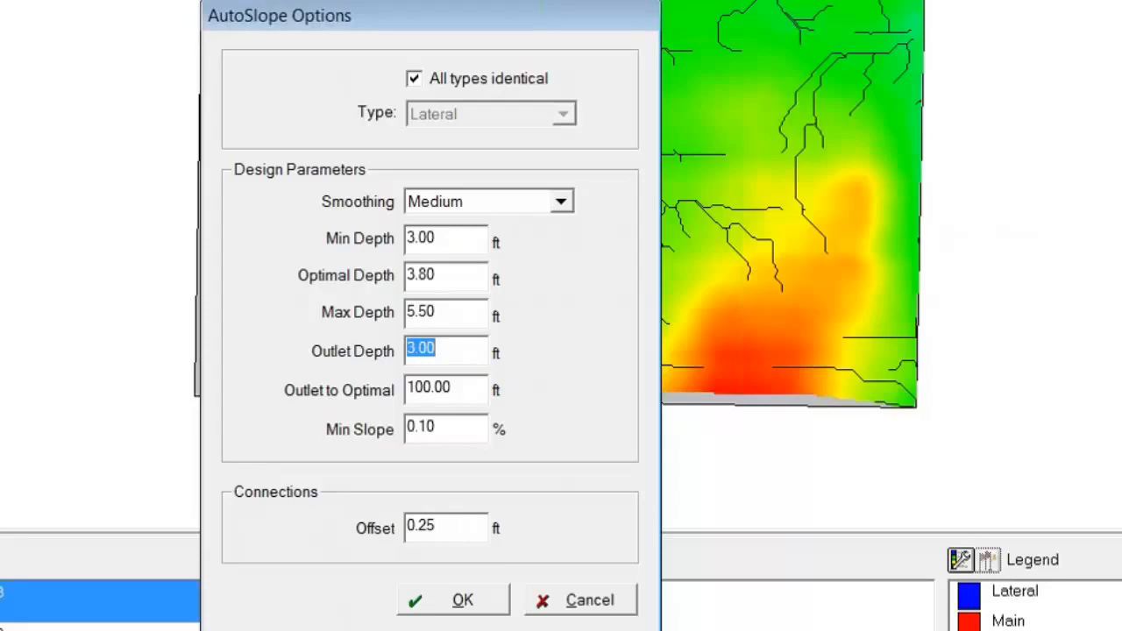
pyautogui.click(464, 603)
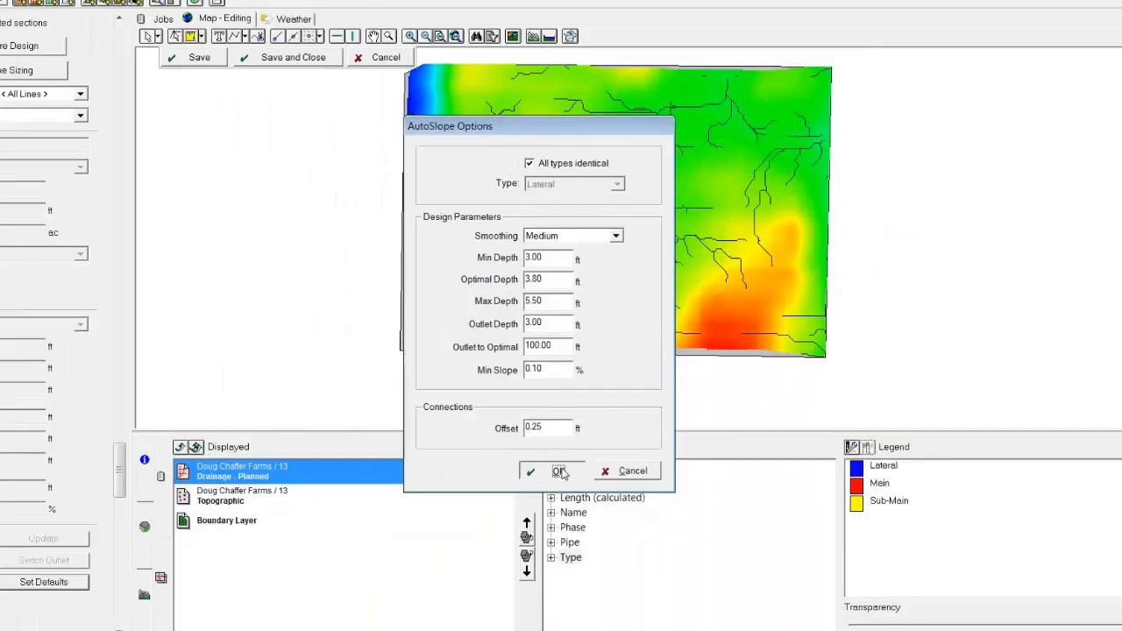
pyautogui.click(470, 604)
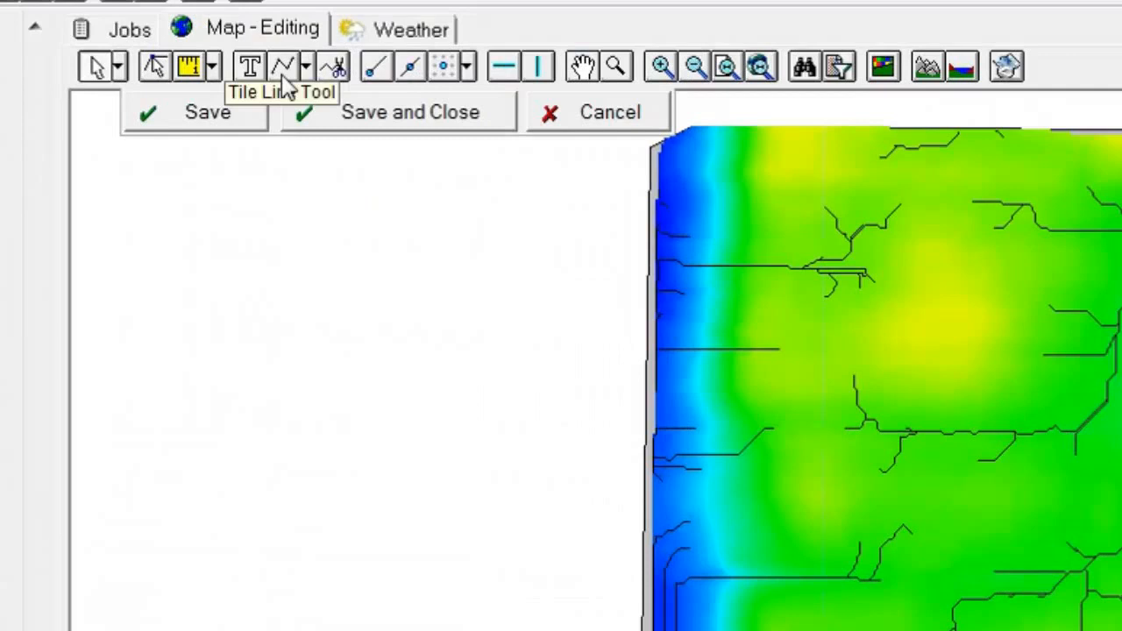
# Step: Draw a main pipe about 1,470 ft long from an outlet near the field's north edge southward along the central tributary line
pyautogui.click(309, 72)
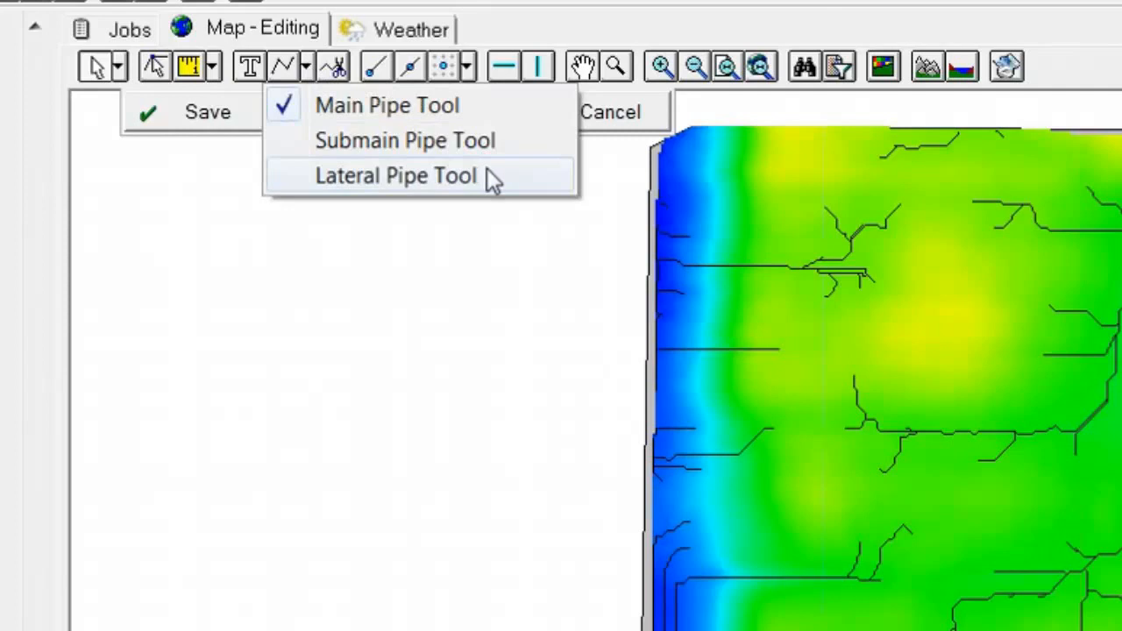
pyautogui.click(410, 110)
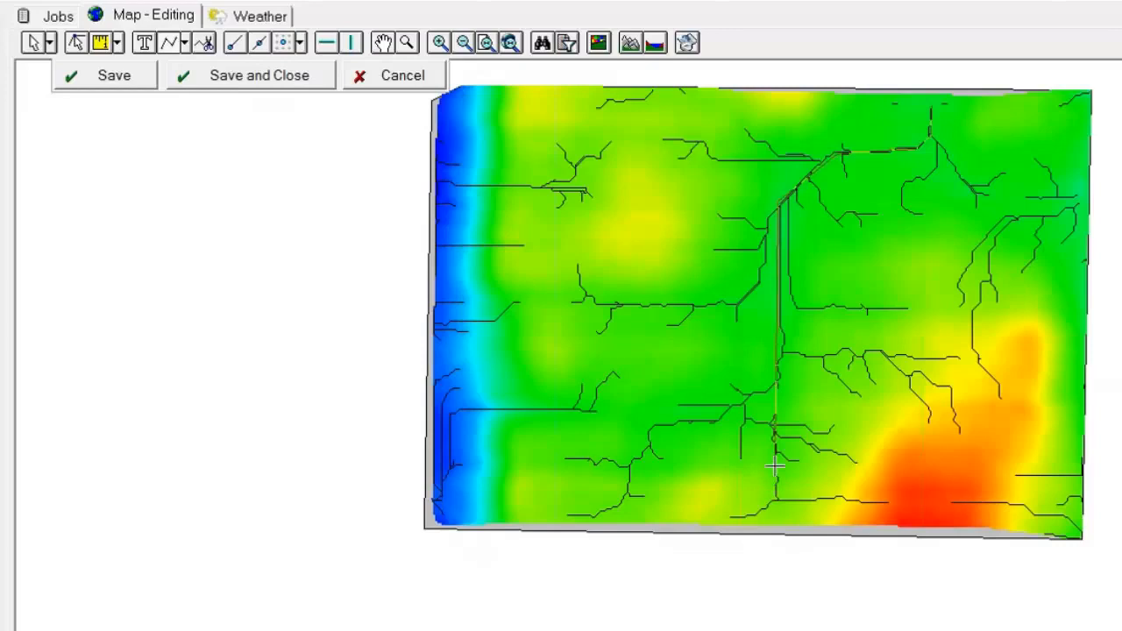
pyautogui.rightClick(774, 467)
pyautogui.click(847, 488)
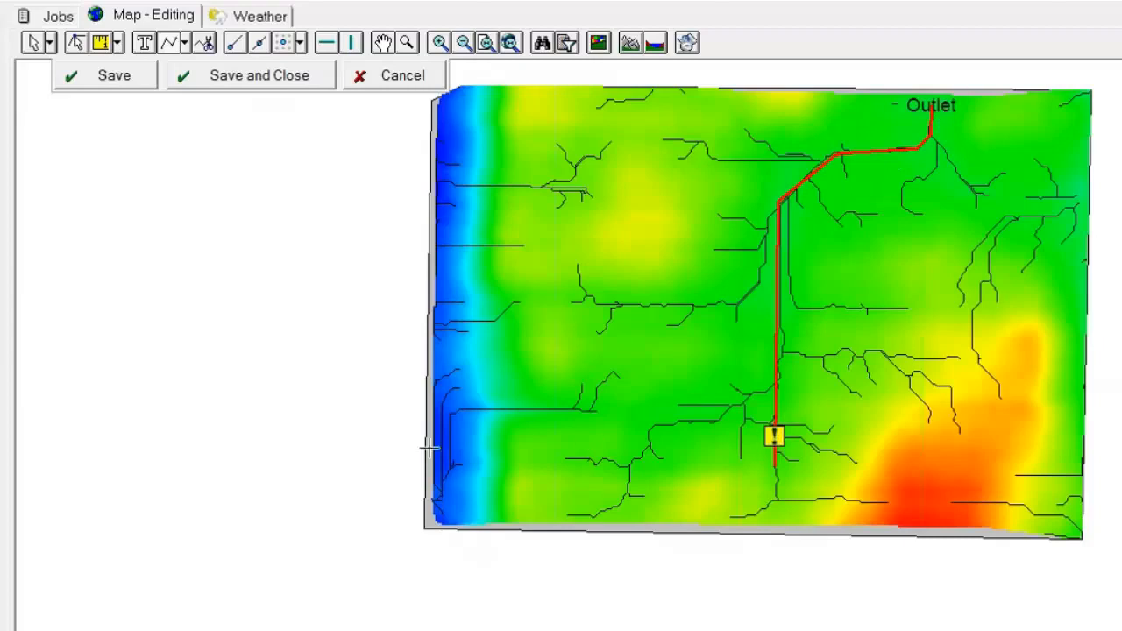
# Step: Select the drawn main pipe on the map and display its elevation profile
pyautogui.click(34, 43)
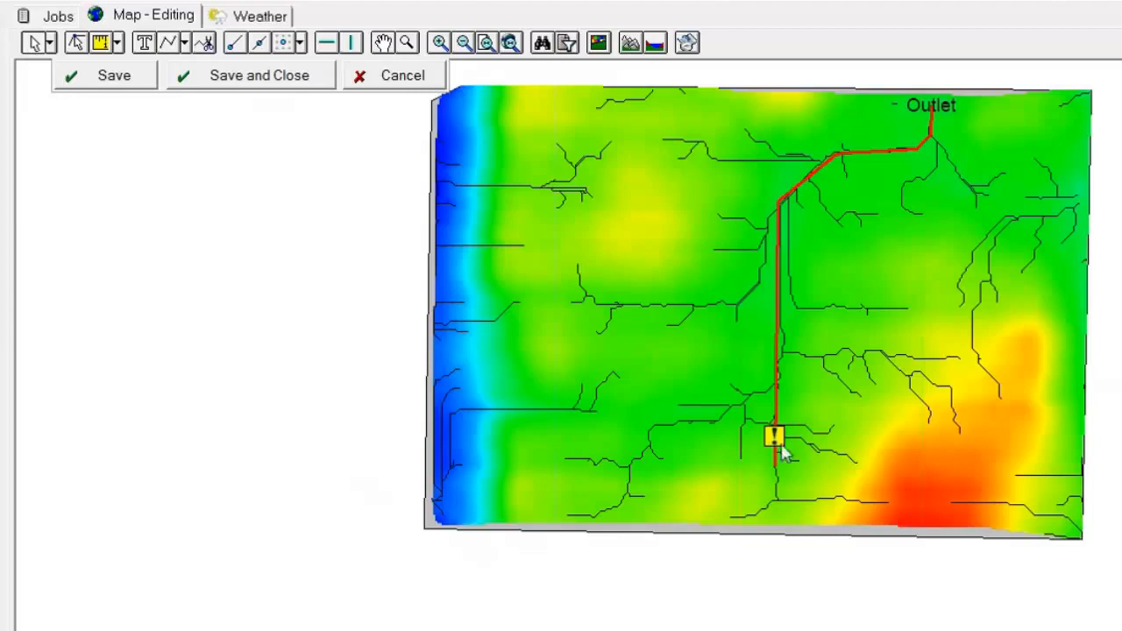
pyautogui.click(775, 417)
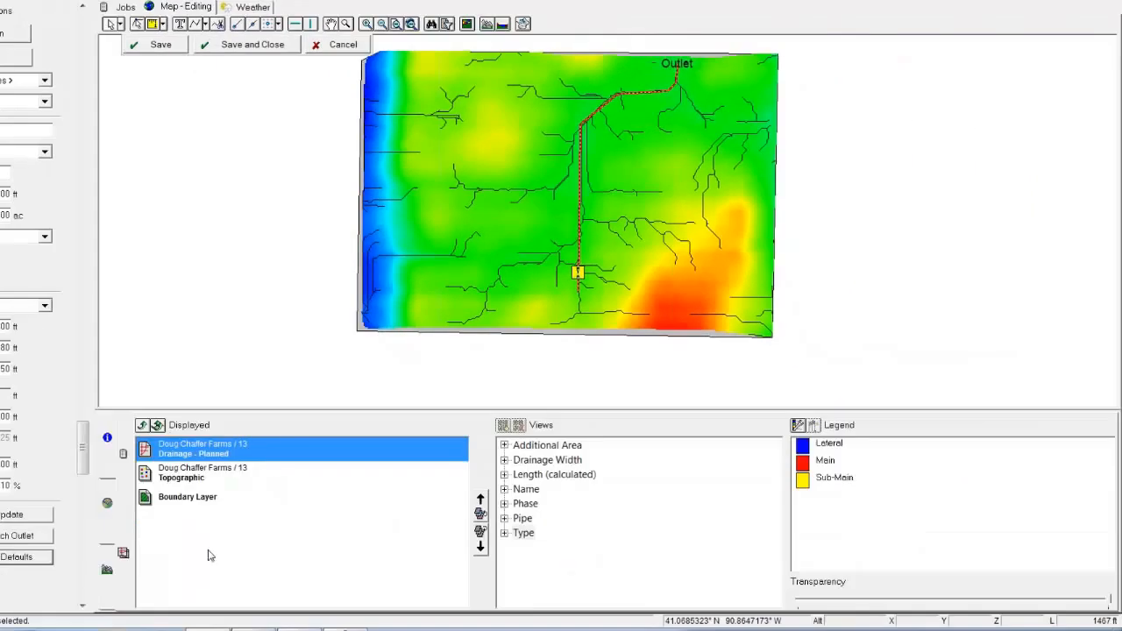
pyautogui.click(109, 570)
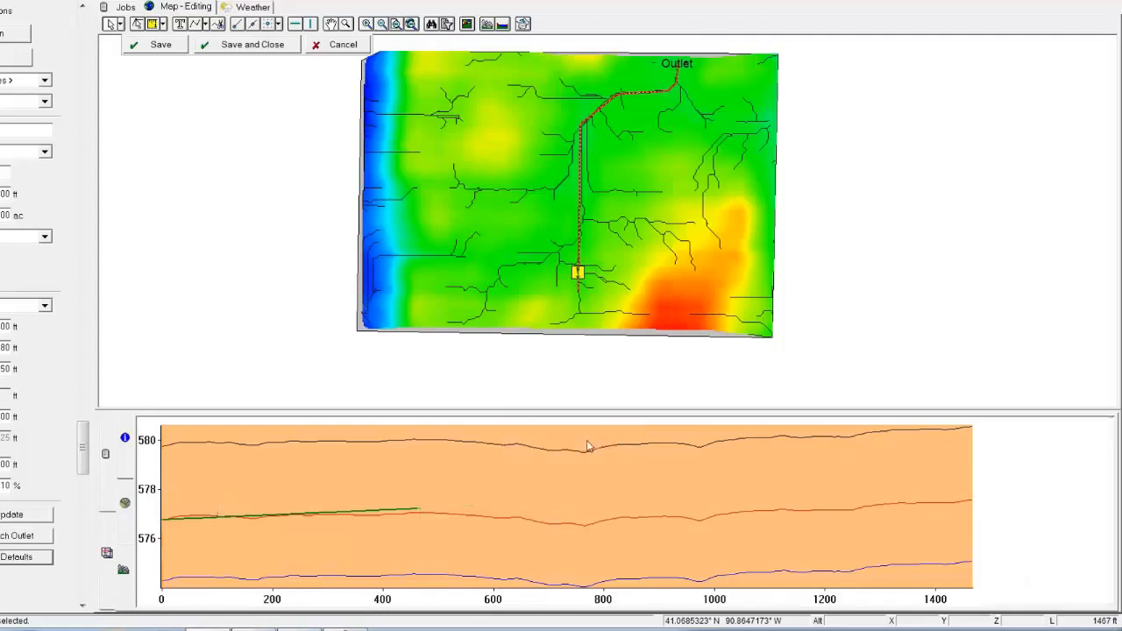
pyautogui.click(571, 443)
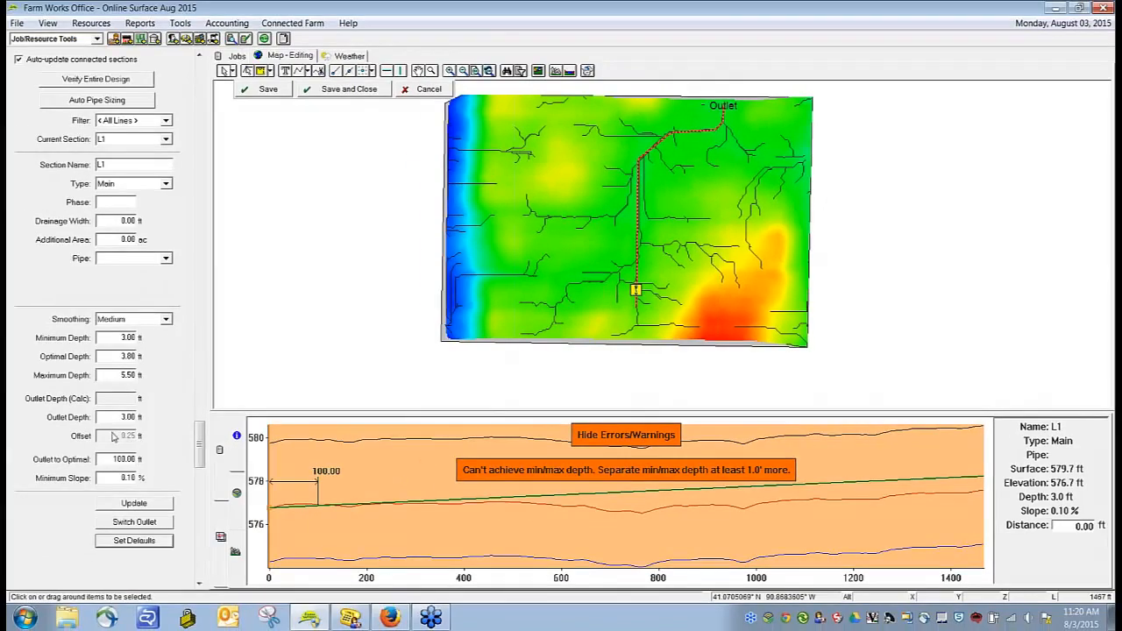
# Step: Set the main pipe's outlet depth to 5.50 ft and recalculate its profile
pyautogui.doubleClick(128, 417)
pyautogui.write('5.5')
pyautogui.click(134, 504)
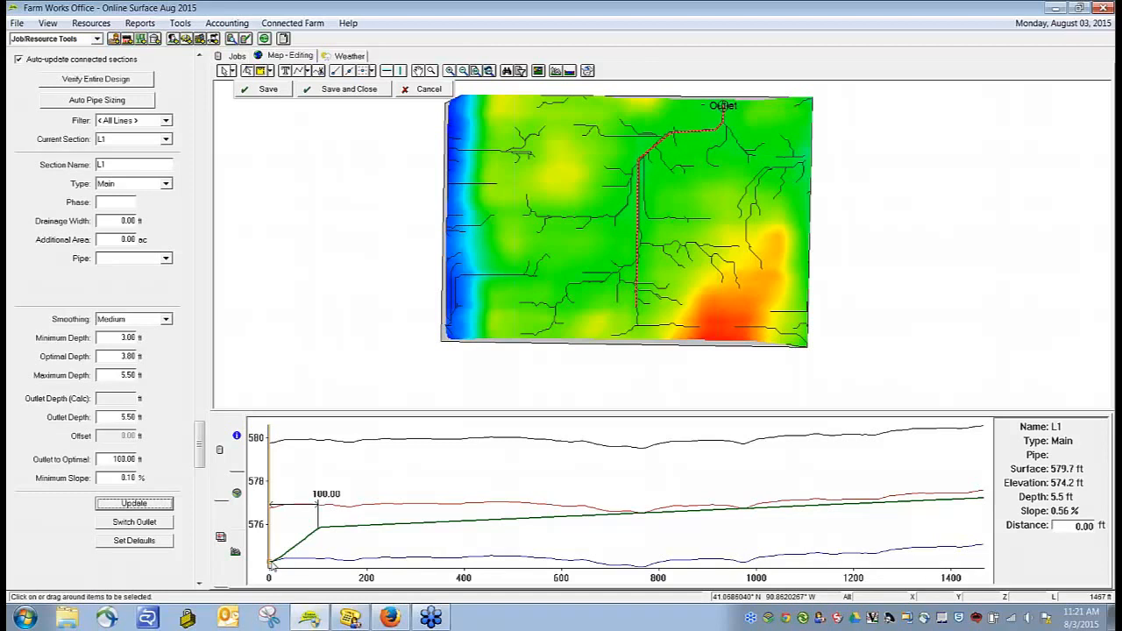
# Step: Try outlet-to-optimal distances of 200 ft and 50 ft for the main pipe, recalculating the profile for each
pyautogui.click(103, 461)
pyautogui.doubleClick(131, 460)
pyautogui.write('200')
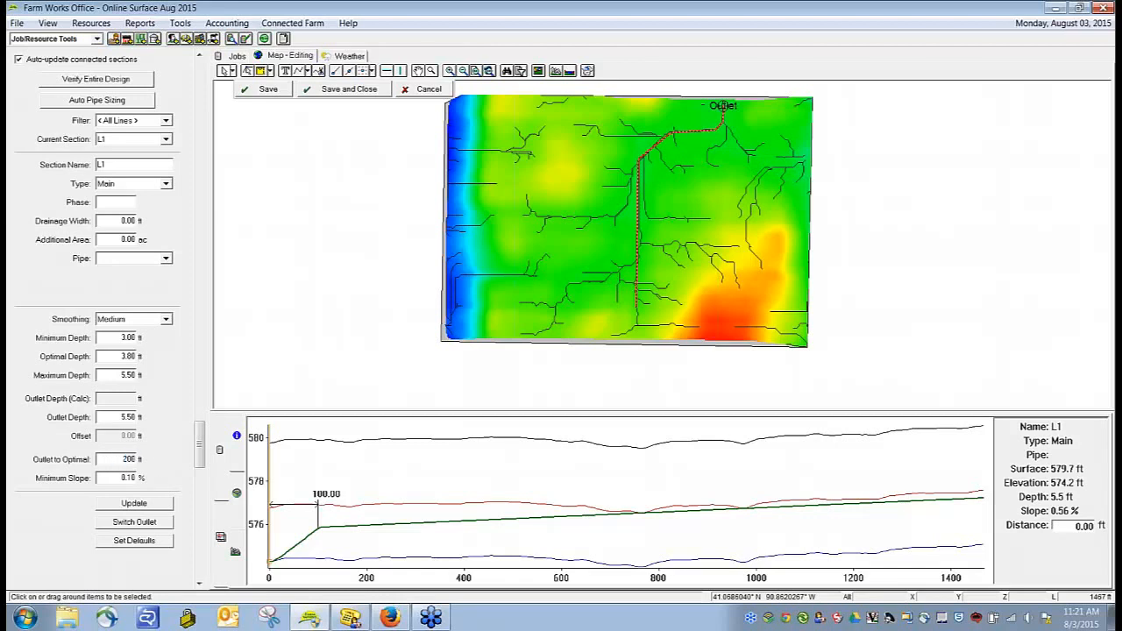
pyautogui.click(146, 506)
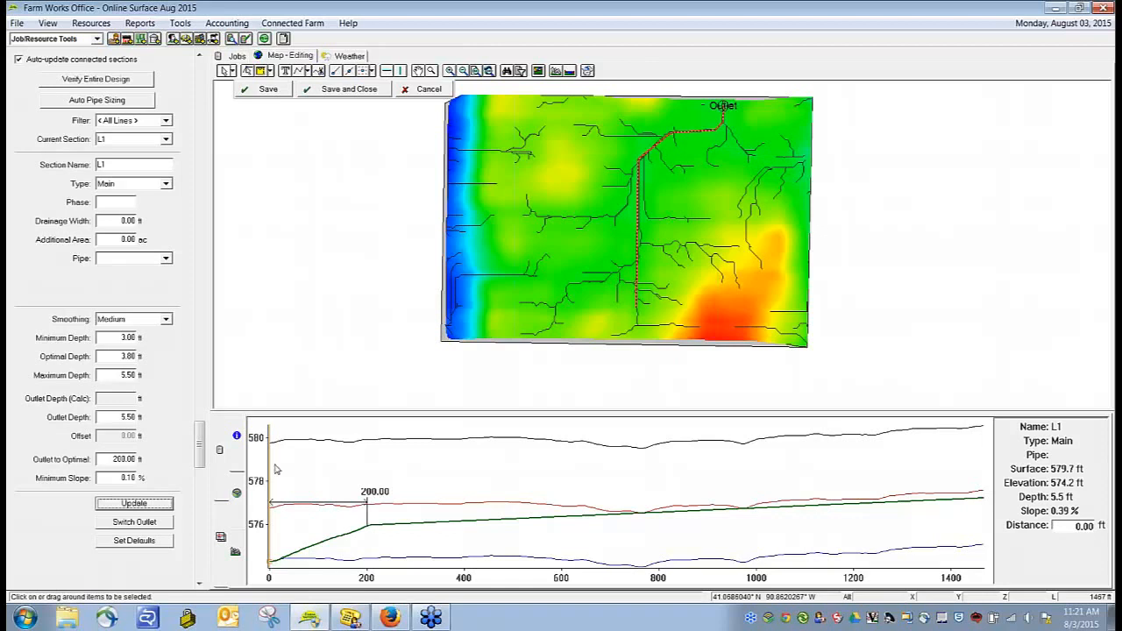
pyautogui.moveTo(114, 459); pyautogui.dragTo(263, 459)
pyautogui.doubleClick(124, 459)
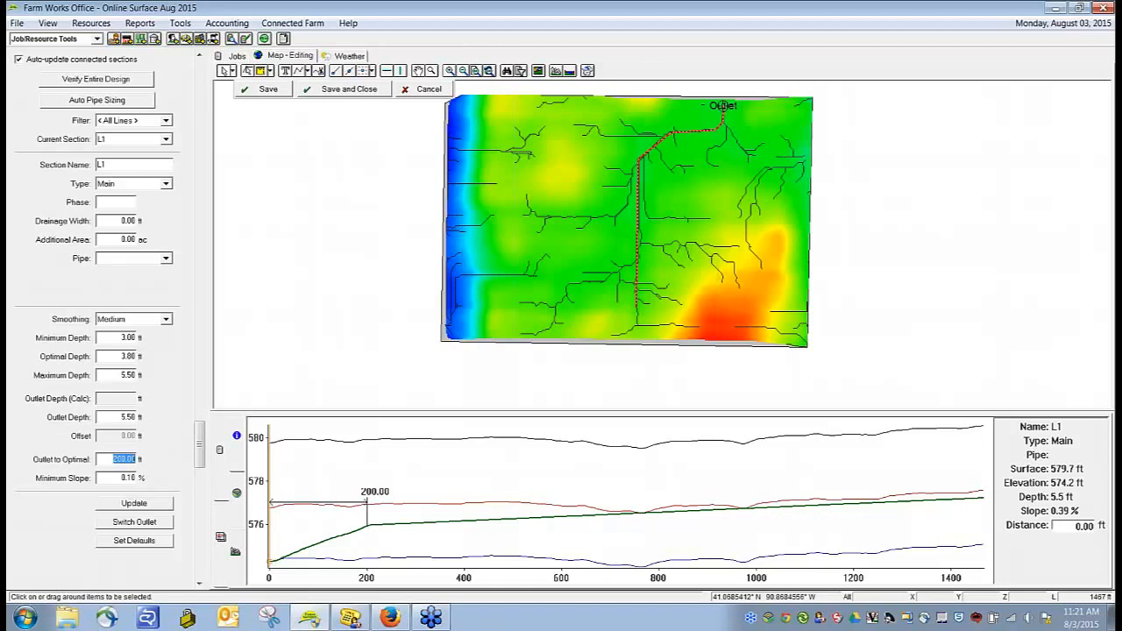
pyautogui.write('50')
pyautogui.click(142, 507)
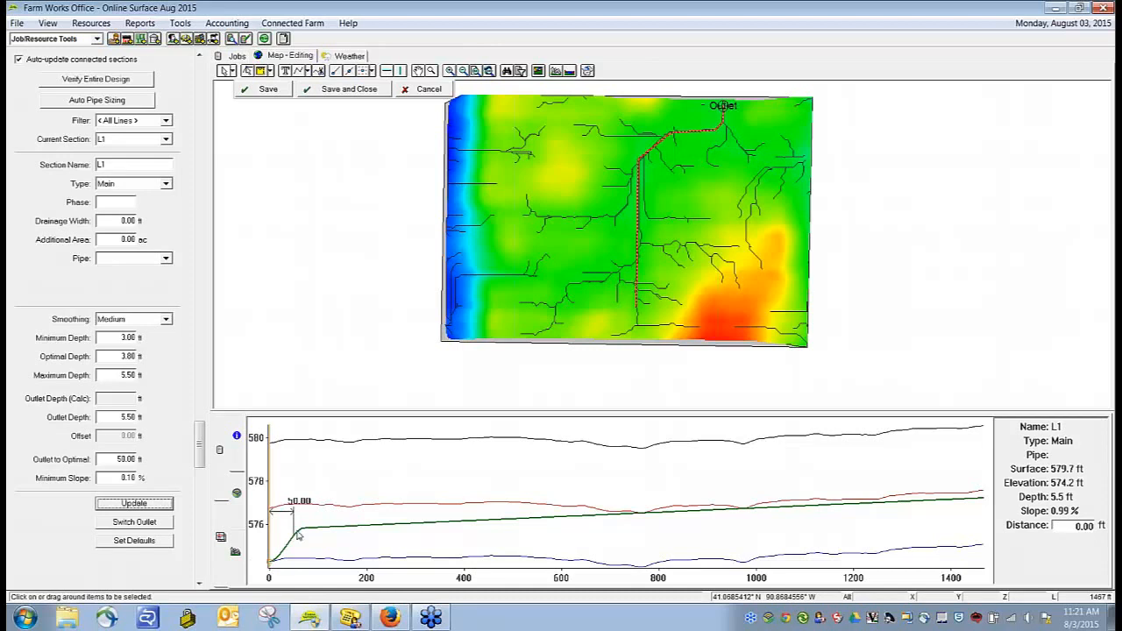
# Step: Return the main pipe's outlet-to-optimal distance to 100 ft and recalculate the profile
pyautogui.doubleClick(127, 459)
pyautogui.write('100')
pyautogui.press('Tab')
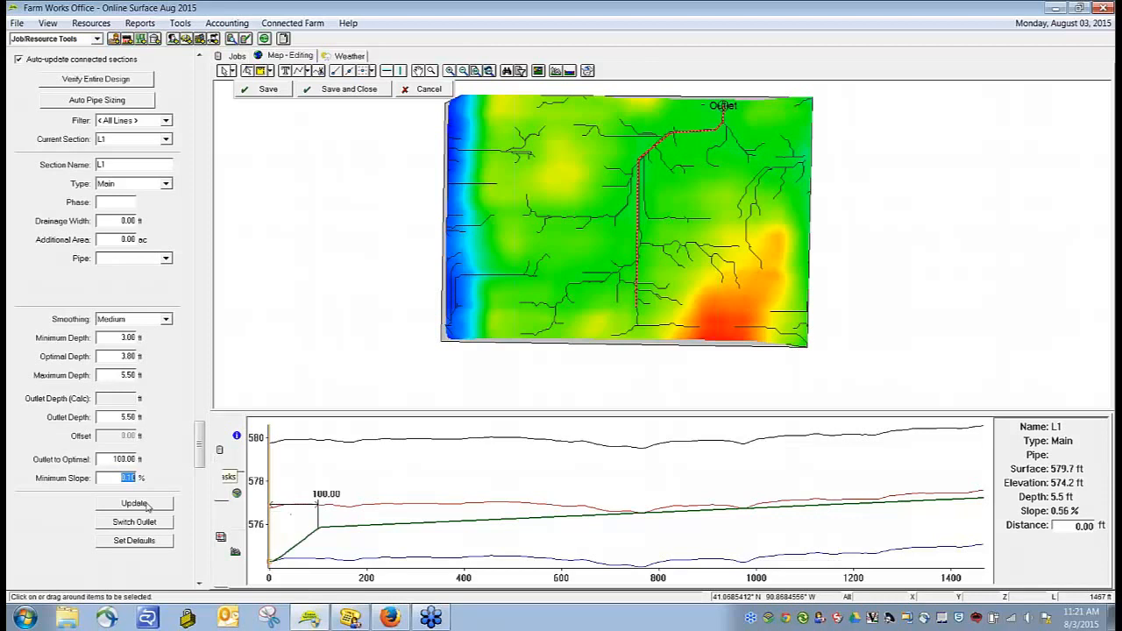
pyautogui.press('Tab')
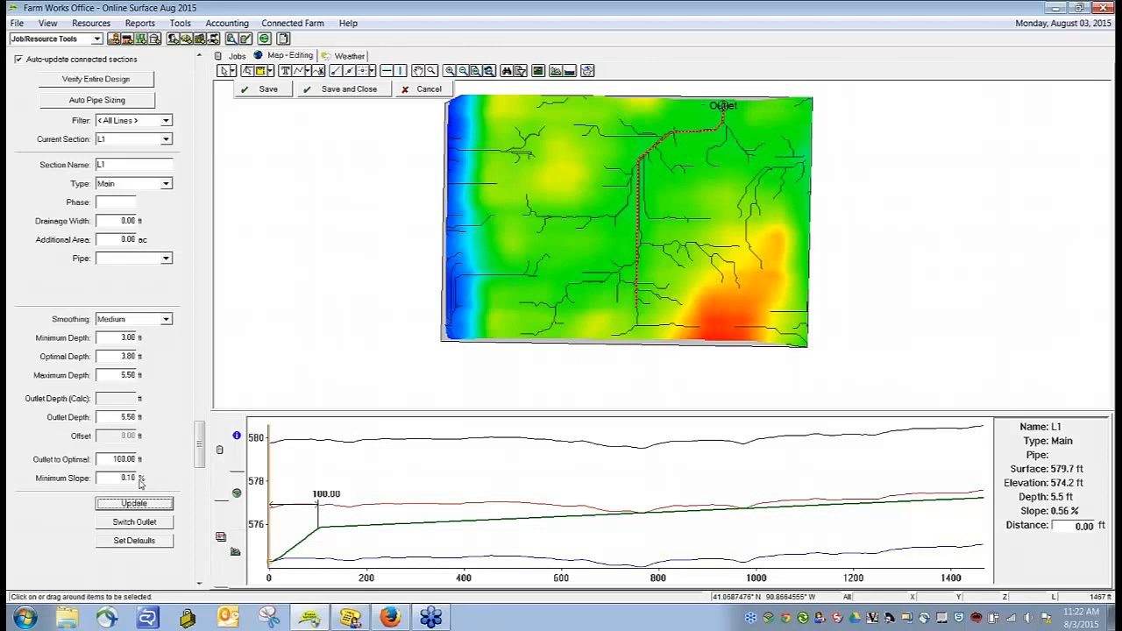
# Step: Set the main pipe's minimum slope to 0.125 % and recalculate its profile
pyautogui.moveTo(118, 477); pyautogui.dragTo(167, 477)
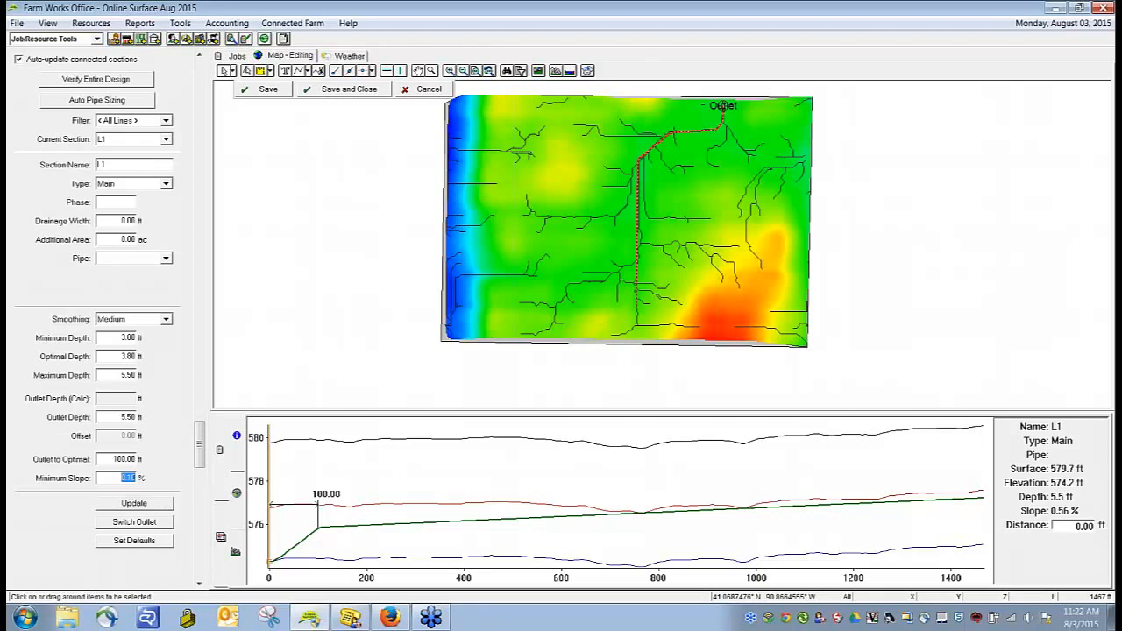
pyautogui.write('.125')
pyautogui.click(138, 505)
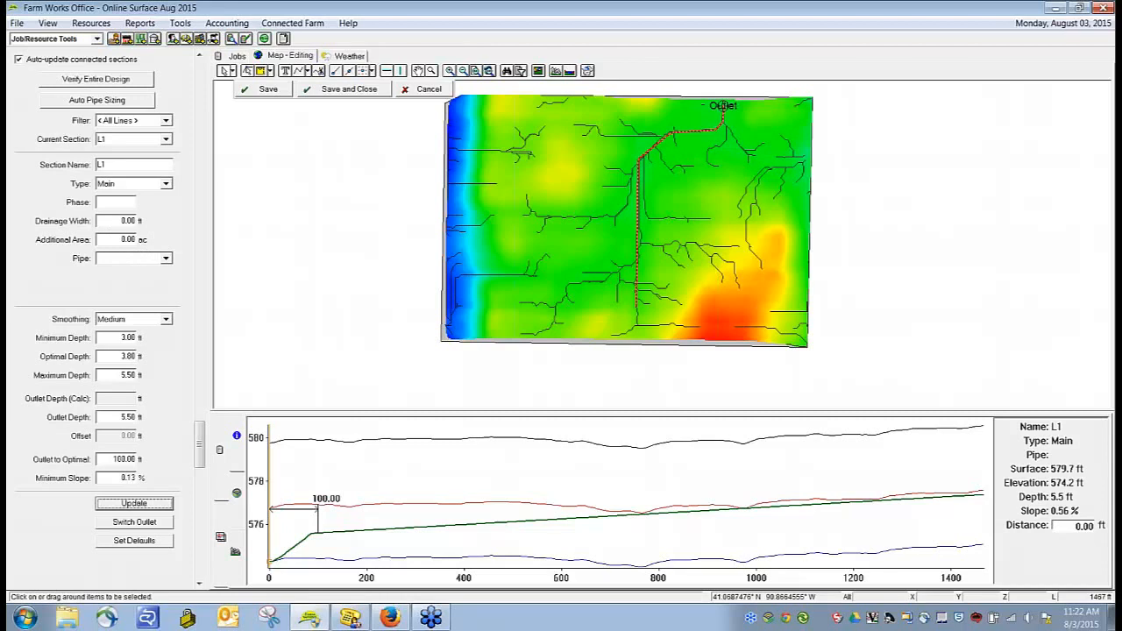
# Step: Set the main pipe's drainage width to 40 ft
pyautogui.doubleClick(129, 220)
pyautogui.write('50')
pyautogui.doubleClick(130, 220)
pyautogui.press('BackSpace')
pyautogui.press('Tab')
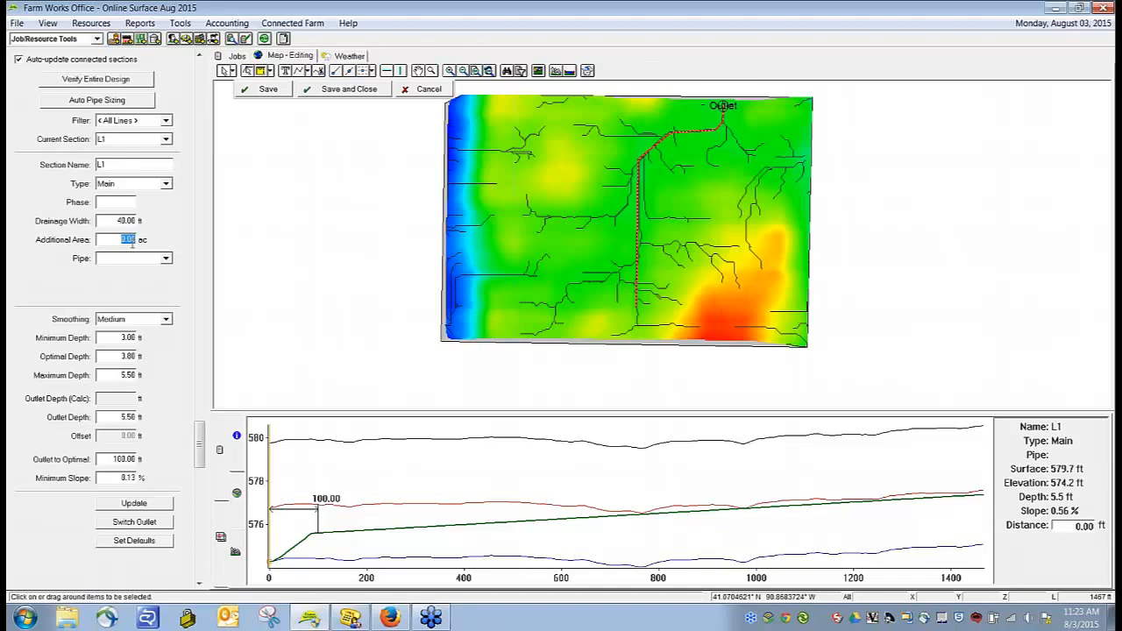
# Step: Start a new pipe supply for the main section with the description 8" Main
pyautogui.click(166, 259)
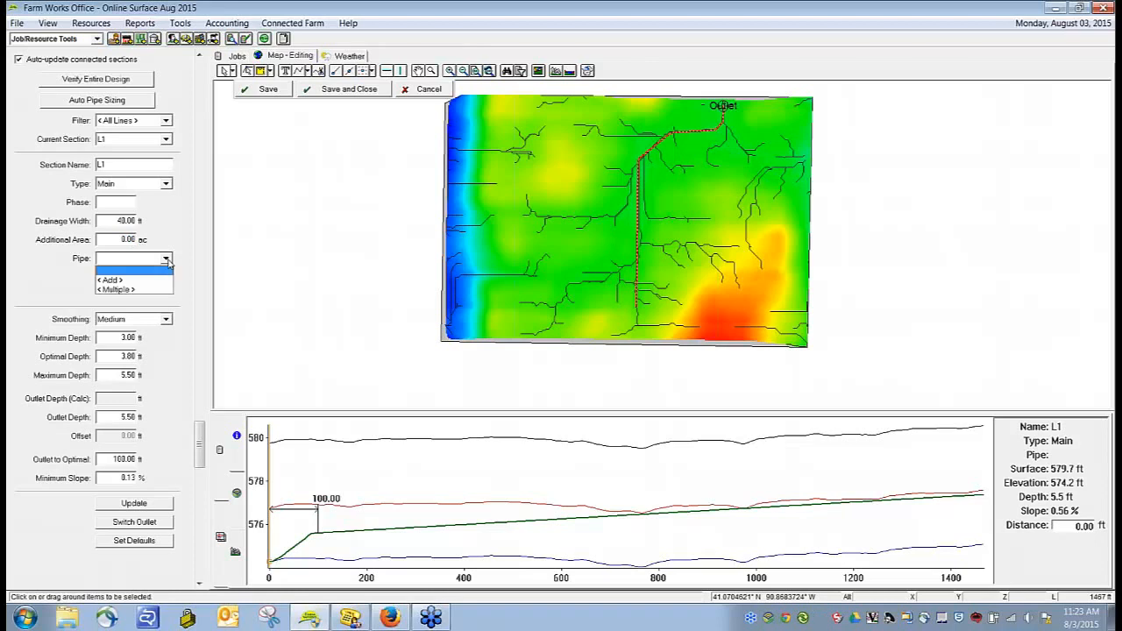
pyautogui.click(111, 280)
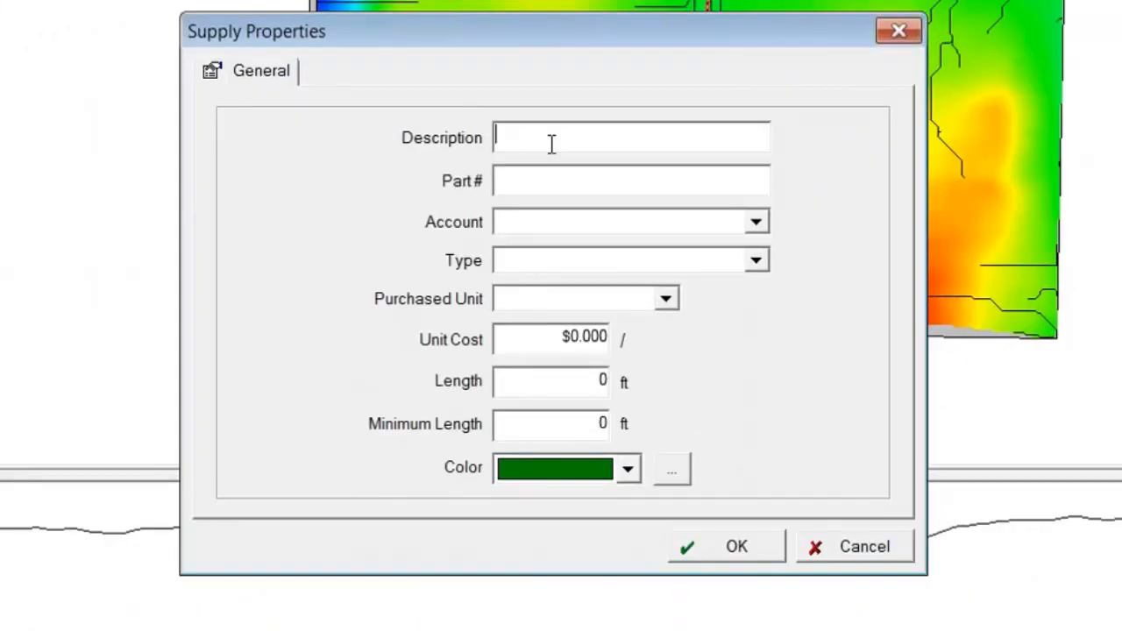
pyautogui.write('8" Main')
# Step: Record a new Misc. Supplies account in the chart of accounts and assign it to the 8" Main supply
pyautogui.click(569, 225)
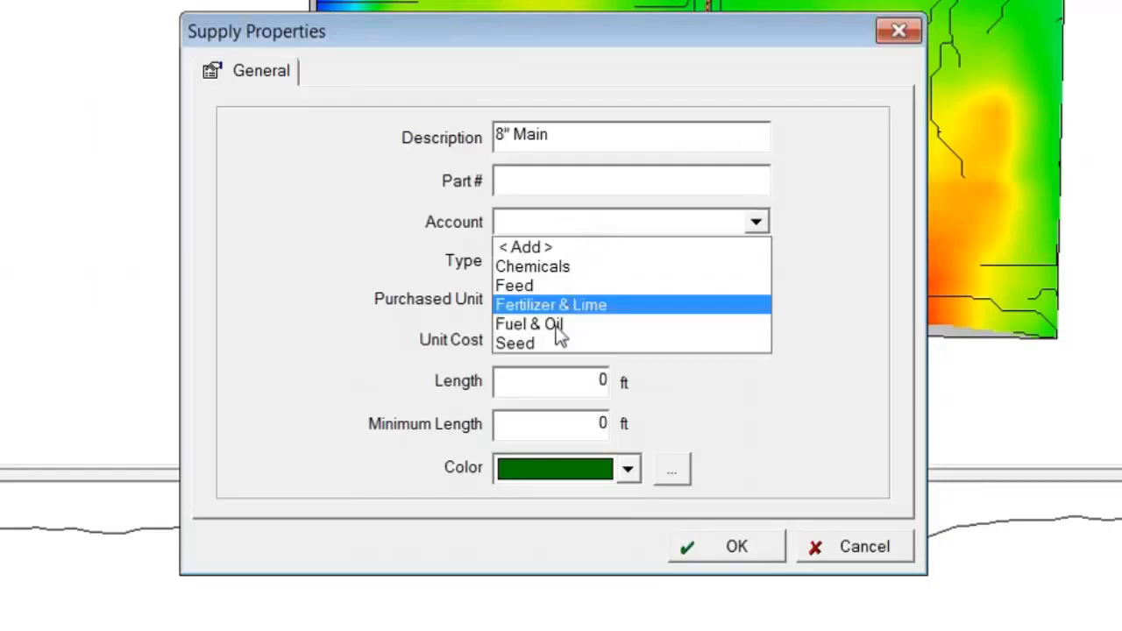
pyautogui.click(547, 249)
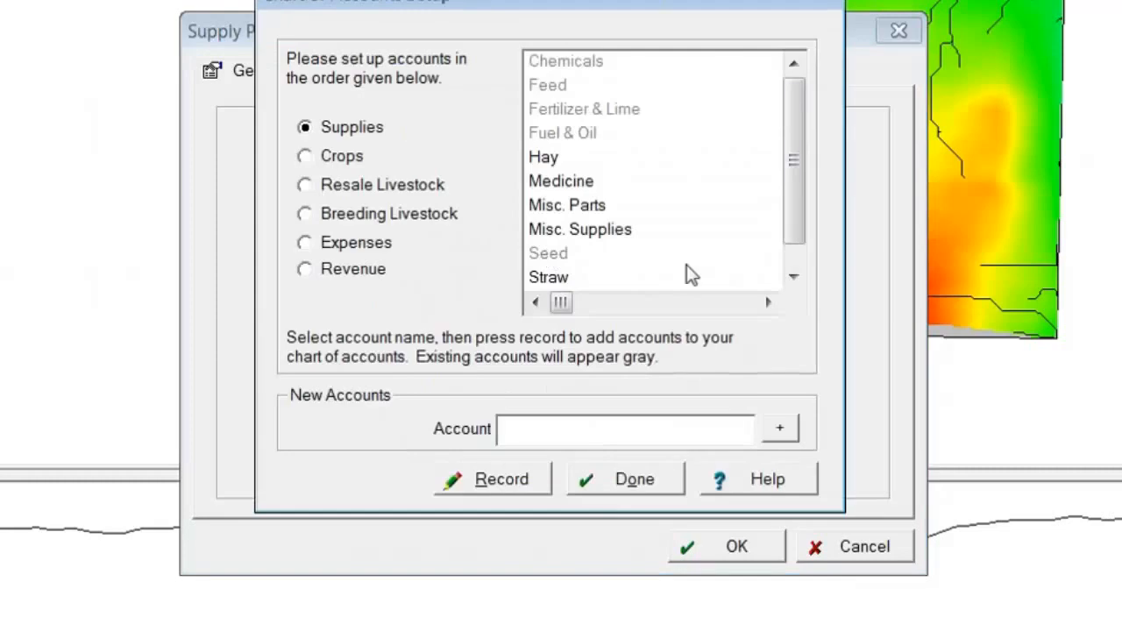
pyautogui.moveTo(796, 225); pyautogui.dragTo(796, 205)
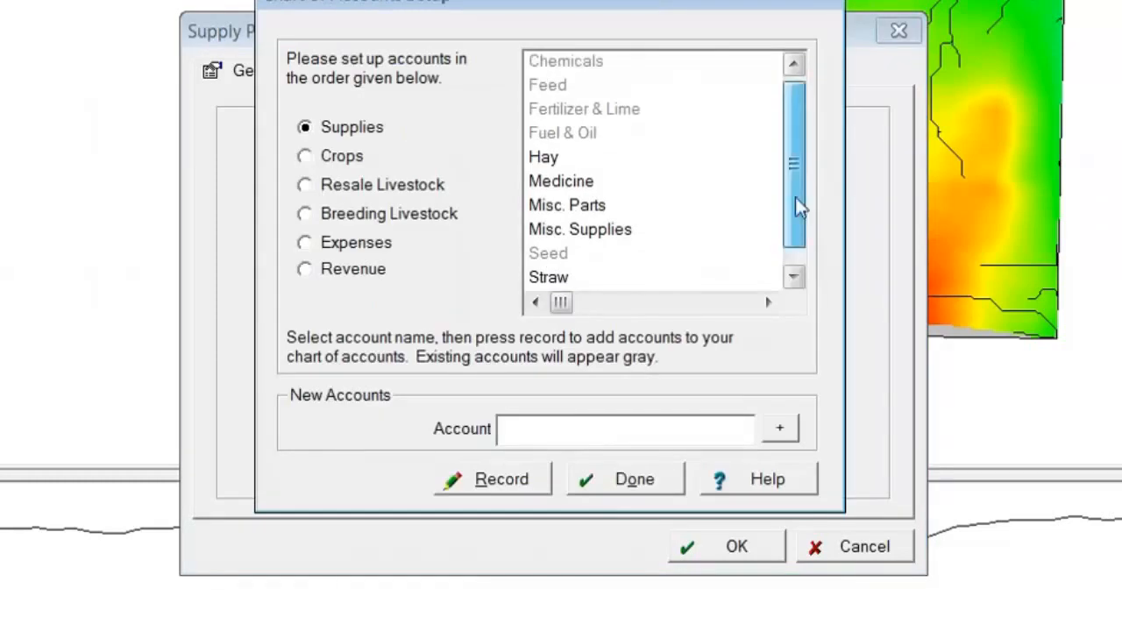
pyautogui.click(586, 229)
pyautogui.keyDown('ctrl'); pyautogui.click(582, 214); pyautogui.keyUp('ctrl')
pyautogui.click(491, 487)
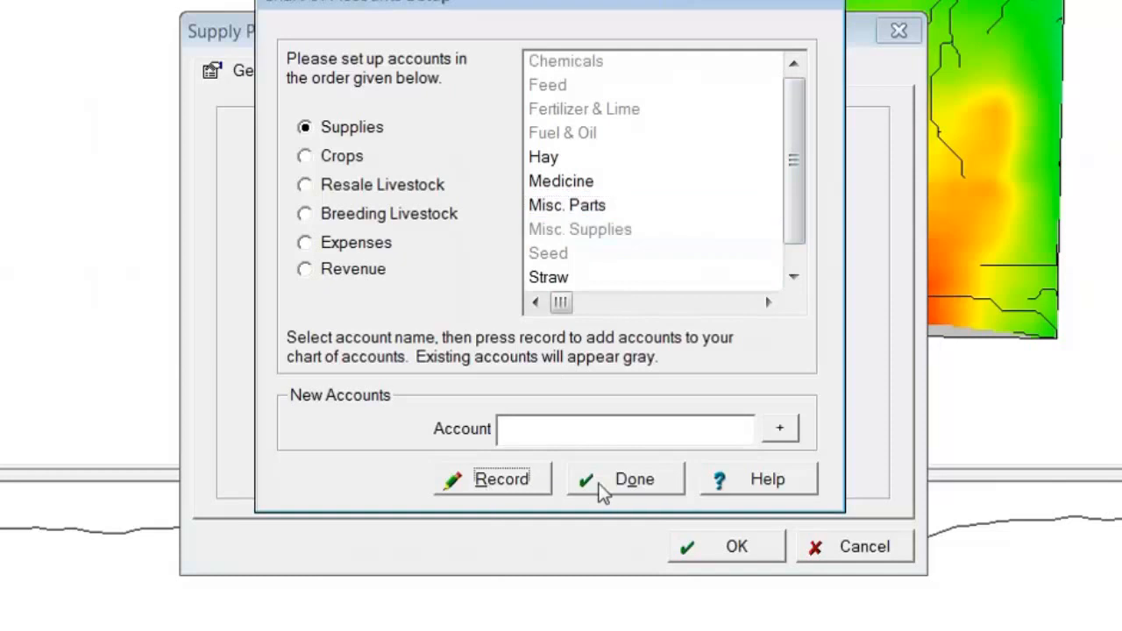
pyautogui.click(634, 488)
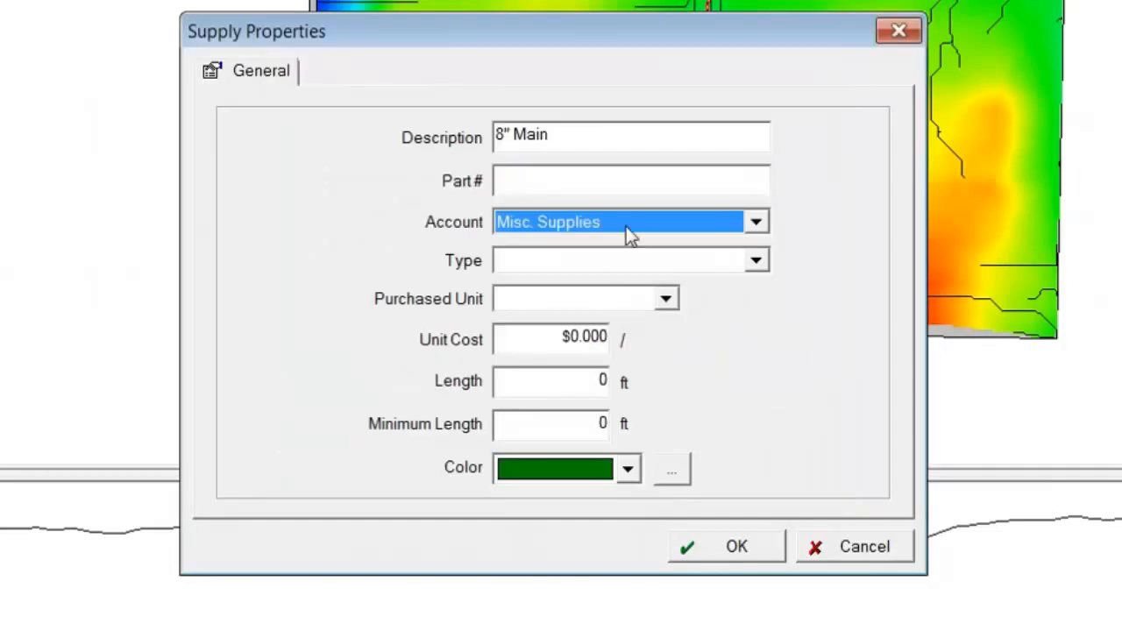
# Step: Set the supply's type to Corrugated (Dual Wall) - 8 in and its purchased unit to roll
pyautogui.click(544, 260)
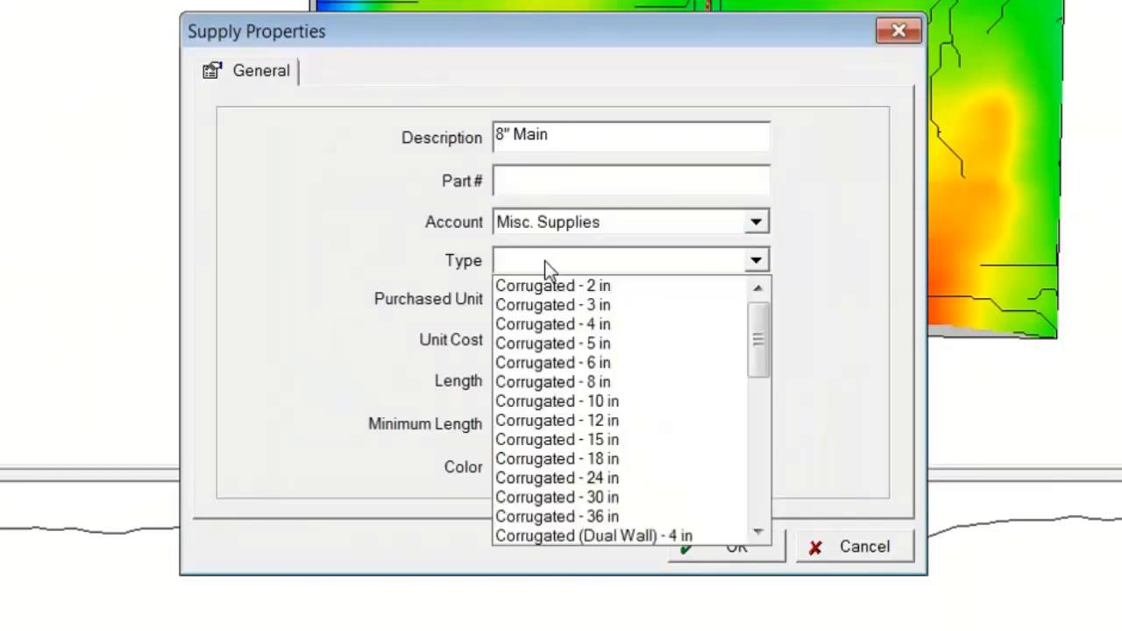
pyautogui.moveTo(756, 342); pyautogui.dragTo(762, 408)
pyautogui.click(701, 360)
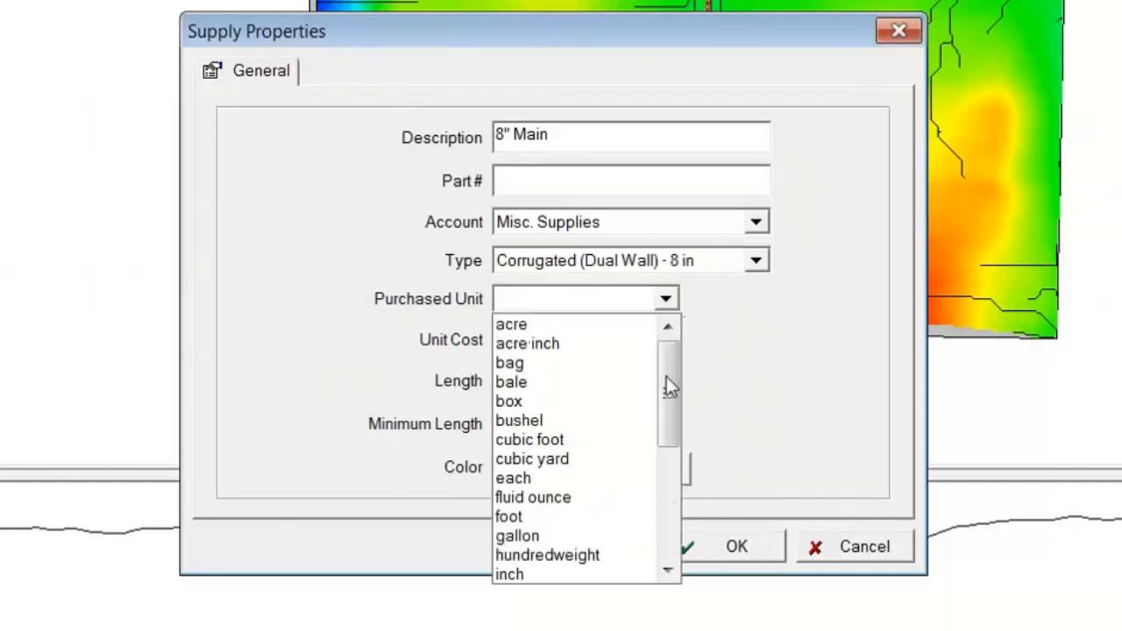
pyautogui.moveTo(668, 385); pyautogui.dragTo(597, 517)
pyautogui.click(596, 519)
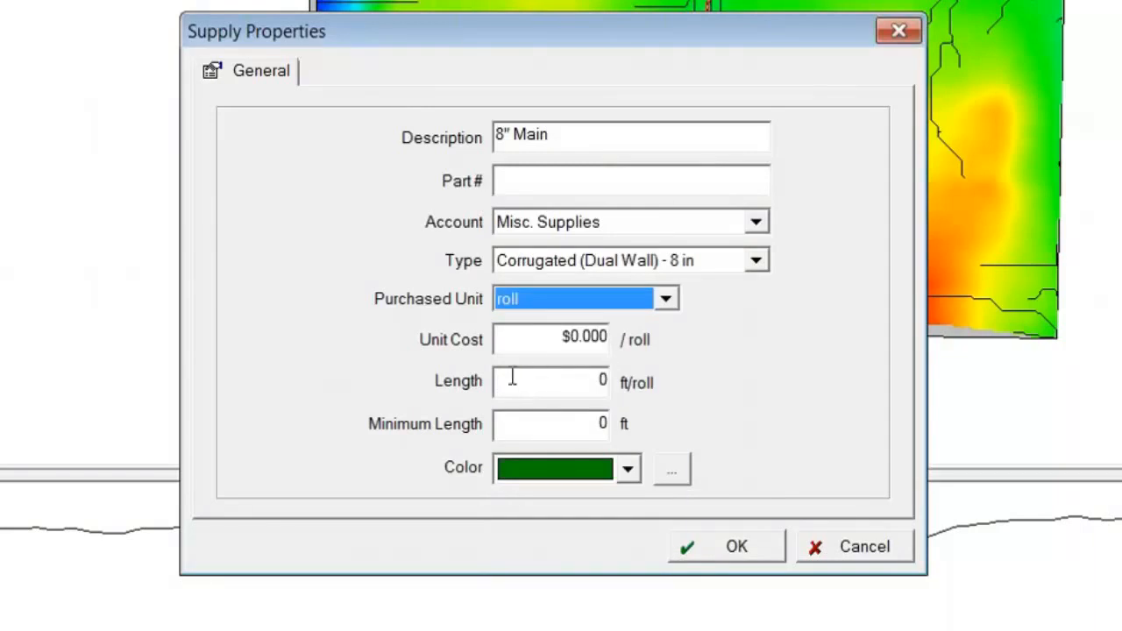
# Step: Give the supply a length of 1200 ft per roll, a unit cost of $500 per roll and a minimum length of 25 ft
pyautogui.press('Tab')
pyautogui.press('Tab')
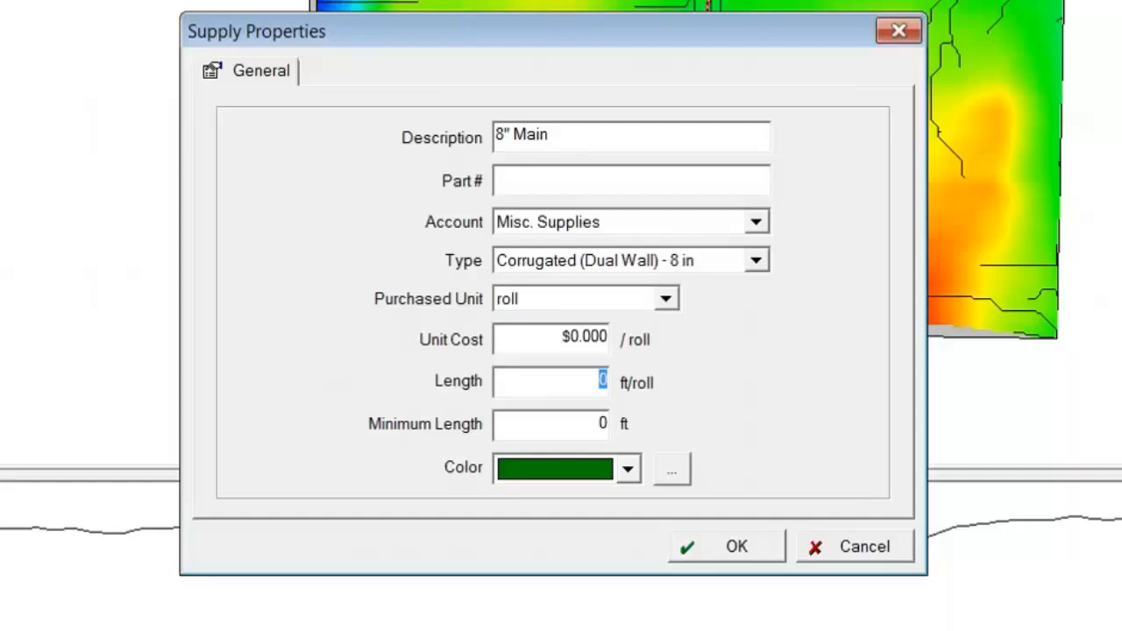
pyautogui.write('1200')
pyautogui.click(538, 339)
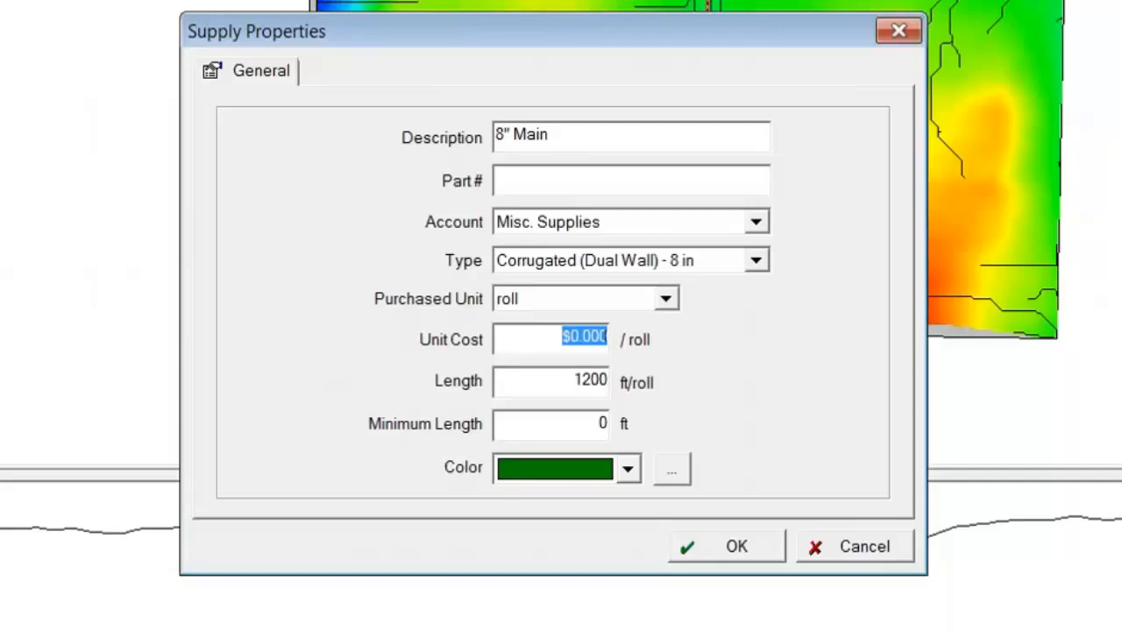
pyautogui.write('500')
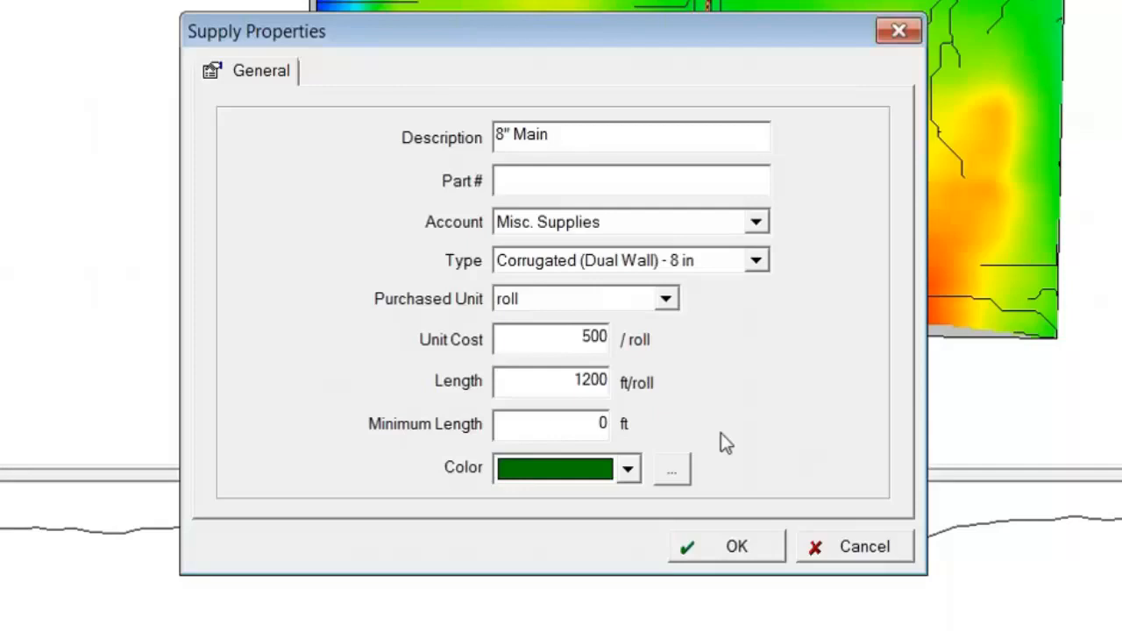
pyautogui.press('Tab')
pyautogui.press('Tab')
pyautogui.write('25')
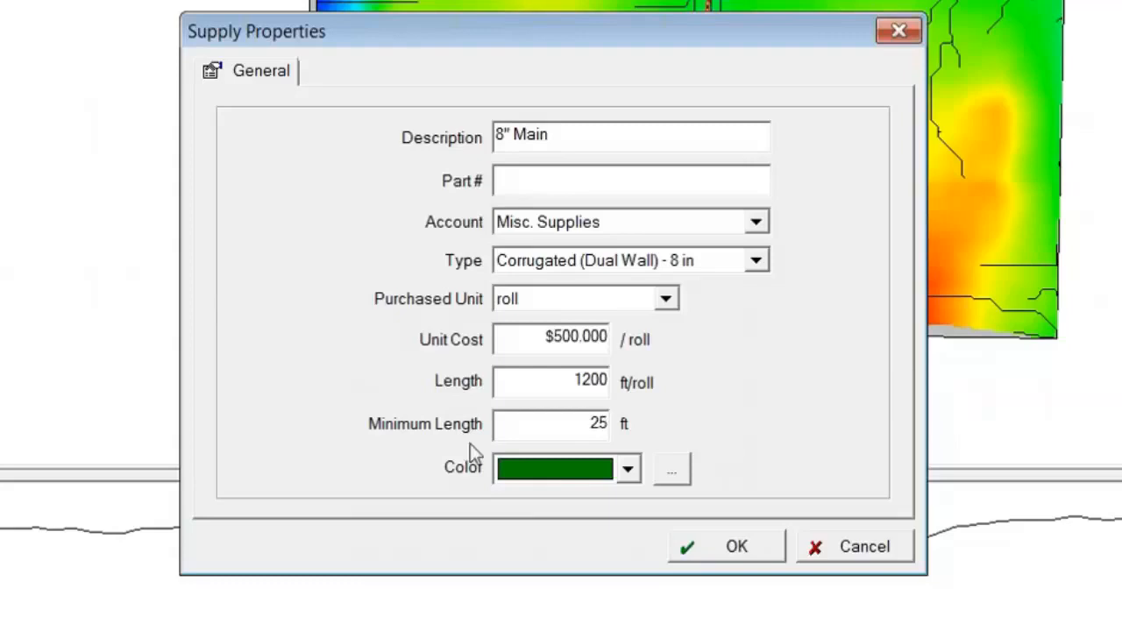
# Step: Check the available colors, keep dark green for the 8" Main supply, and save it as the section's pipe
pyautogui.click(627, 474)
pyautogui.moveTo(629, 571); pyautogui.dragTo(632, 526)
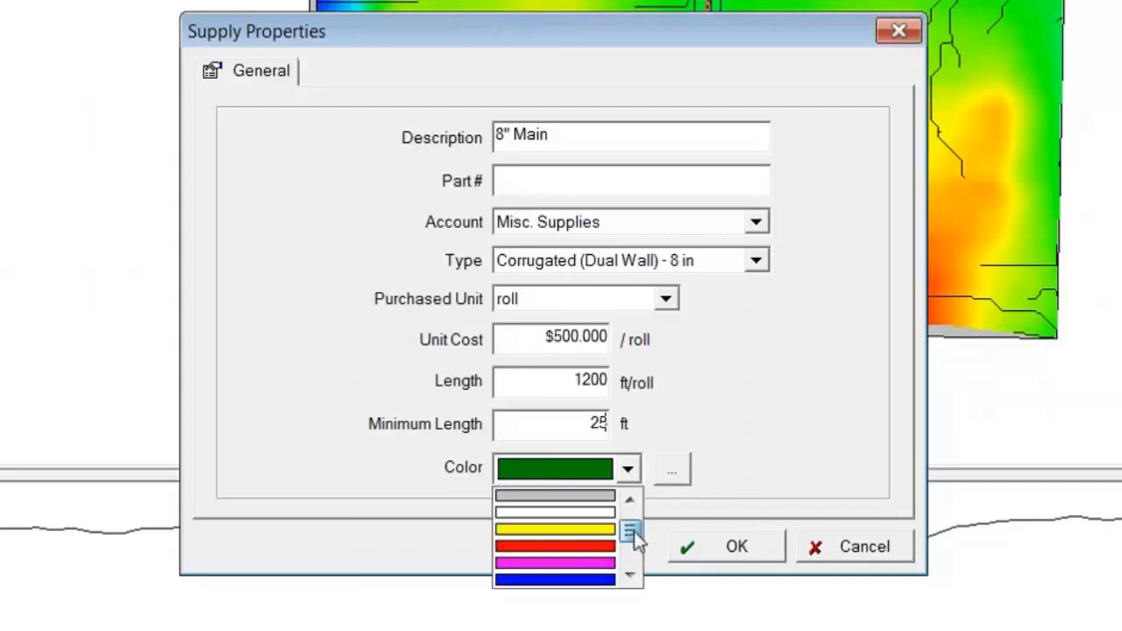
pyautogui.click(634, 551)
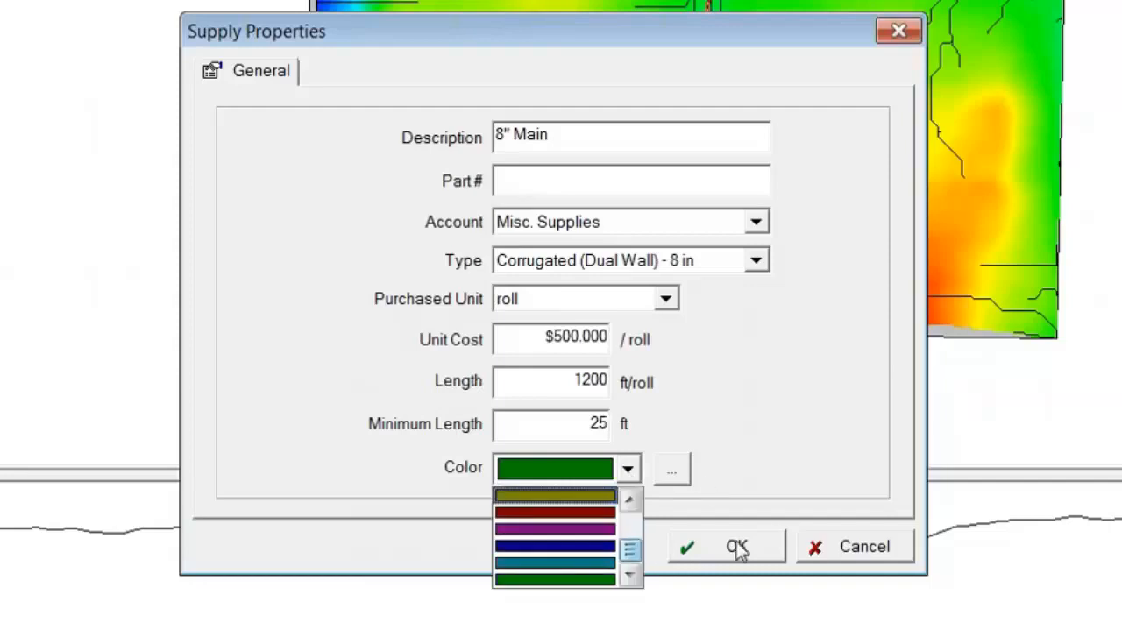
pyautogui.click(588, 465)
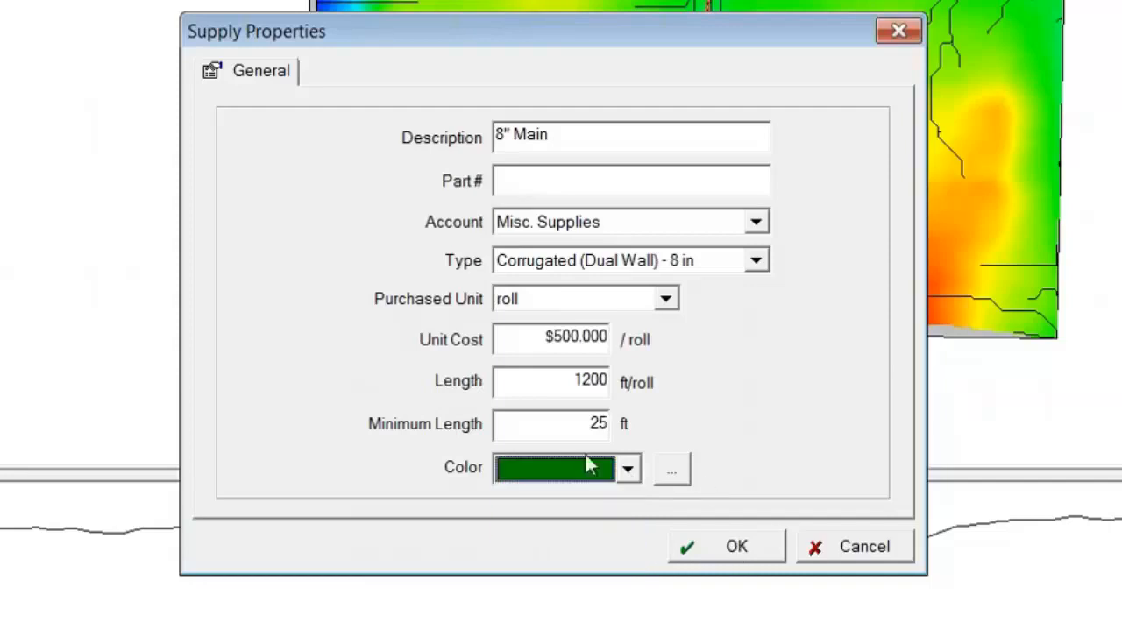
pyautogui.click(727, 546)
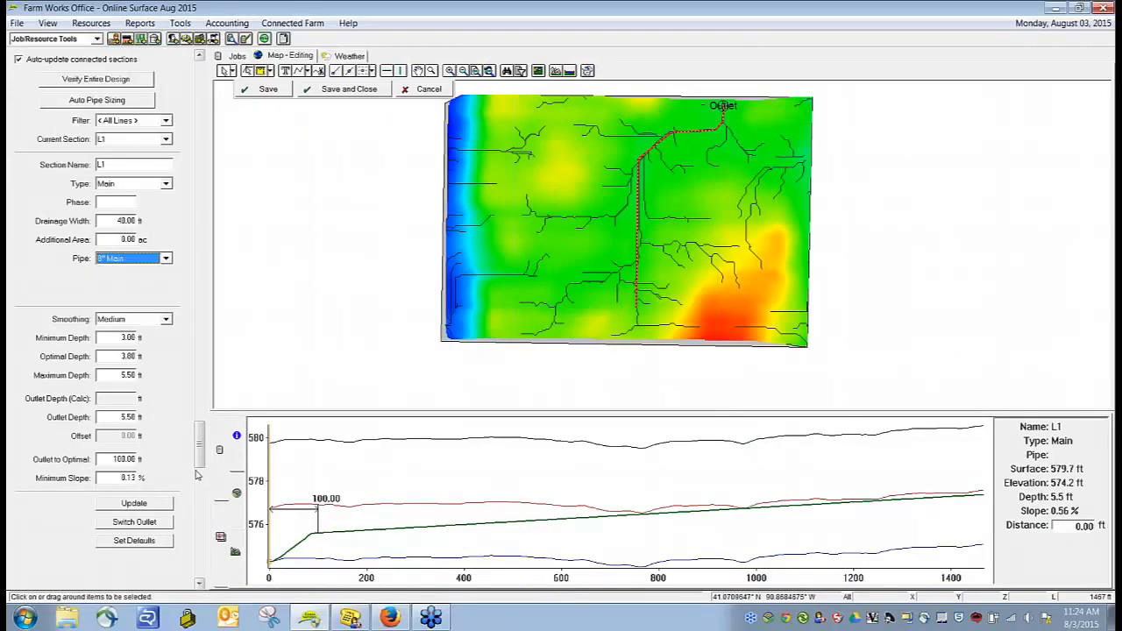
# Step: Display the planned drainage layer by pipe instead of type, and reselect the main pipe on the map
pyautogui.click(294, 318)
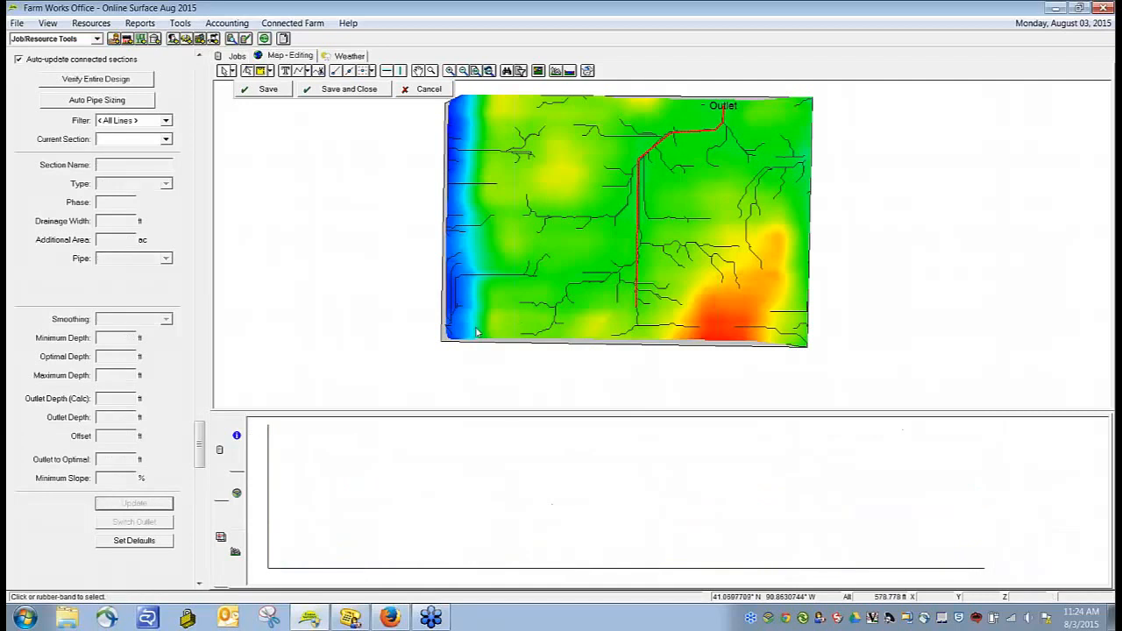
pyautogui.click(225, 538)
pyautogui.click(589, 507)
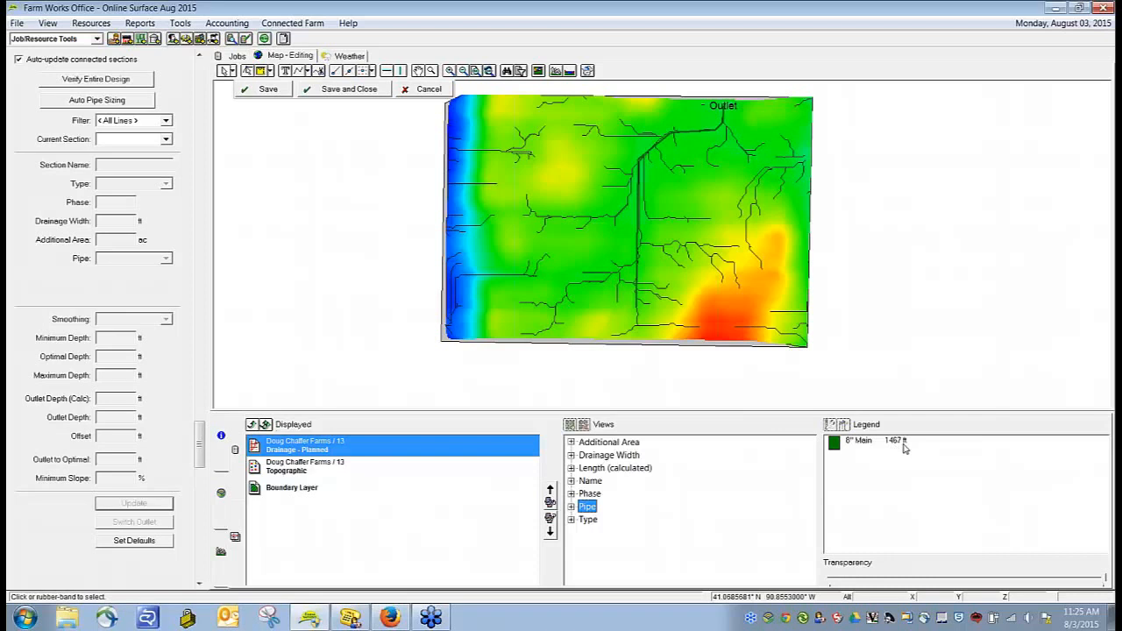
pyautogui.click(639, 301)
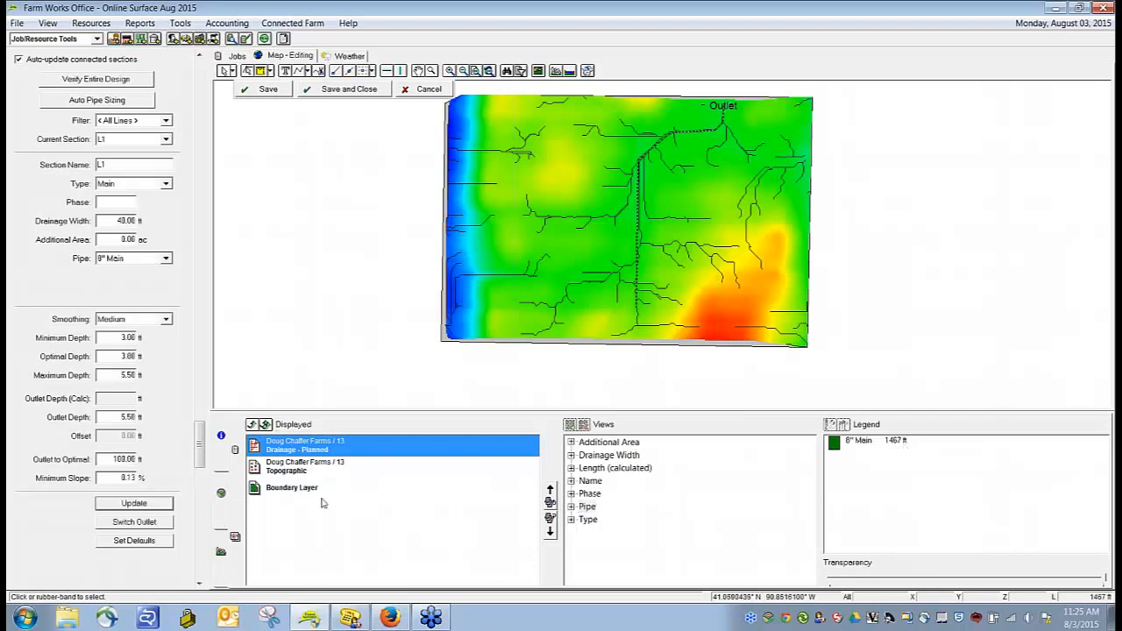
# Step: Show the main pipe's profile graph and examine its depth and slope at several distances along the run
pyautogui.click(221, 549)
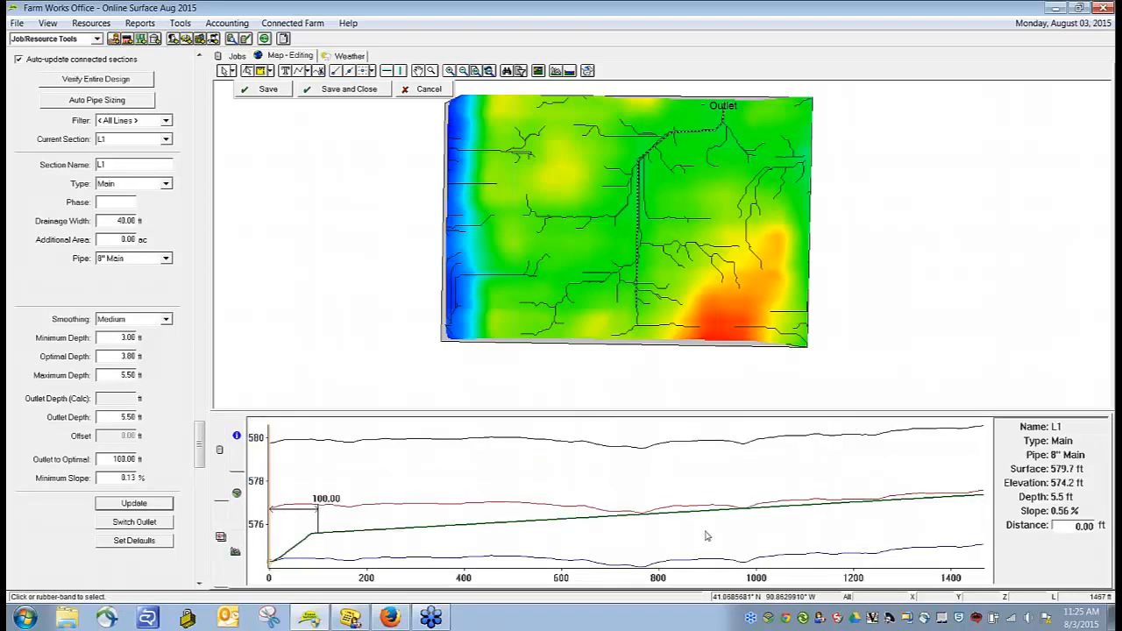
pyautogui.click(631, 546)
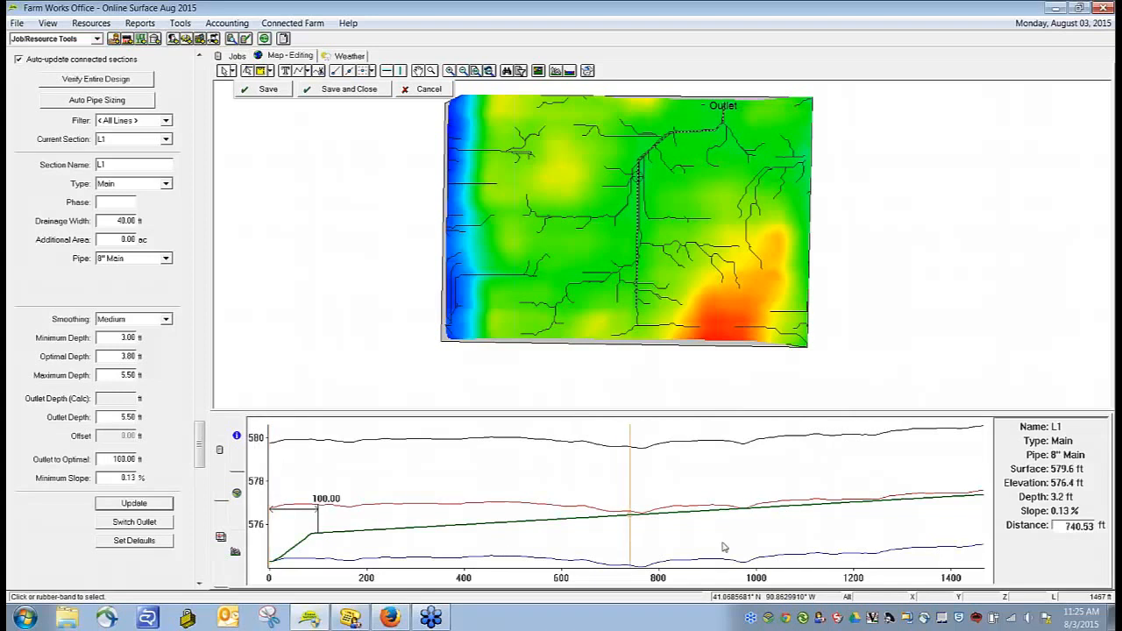
pyautogui.click(881, 500)
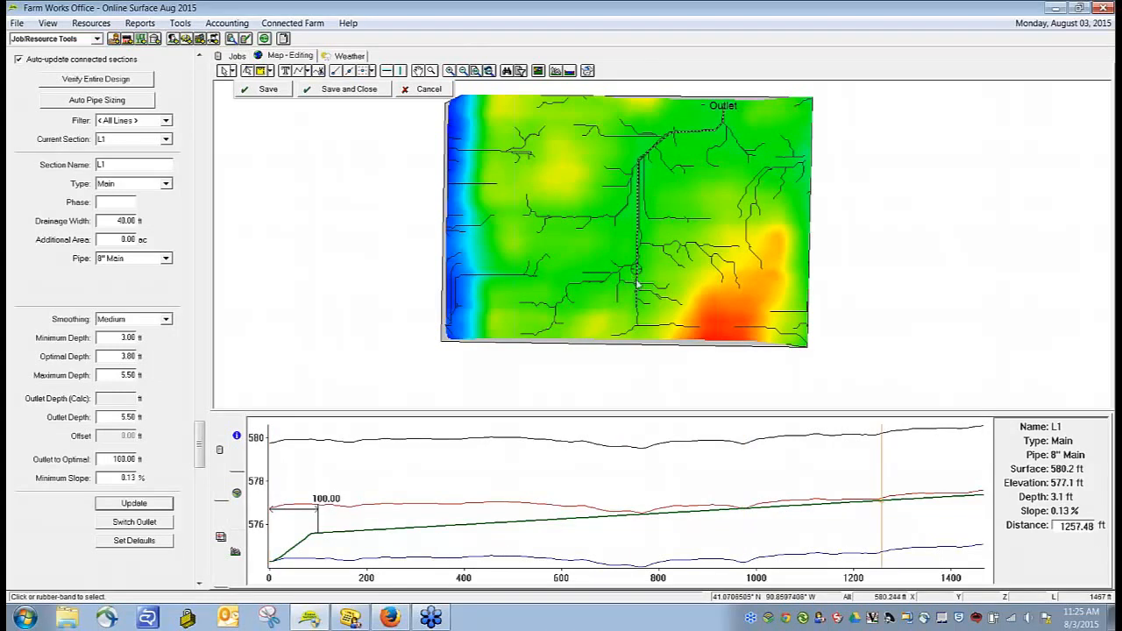
pyautogui.click(970, 552)
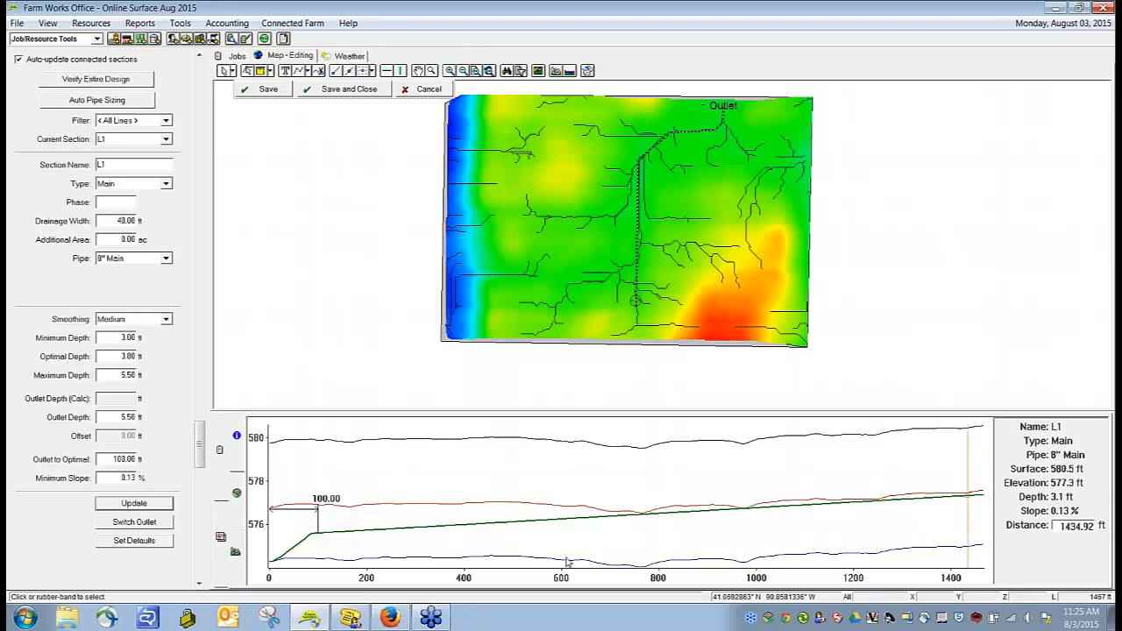
pyautogui.click(641, 545)
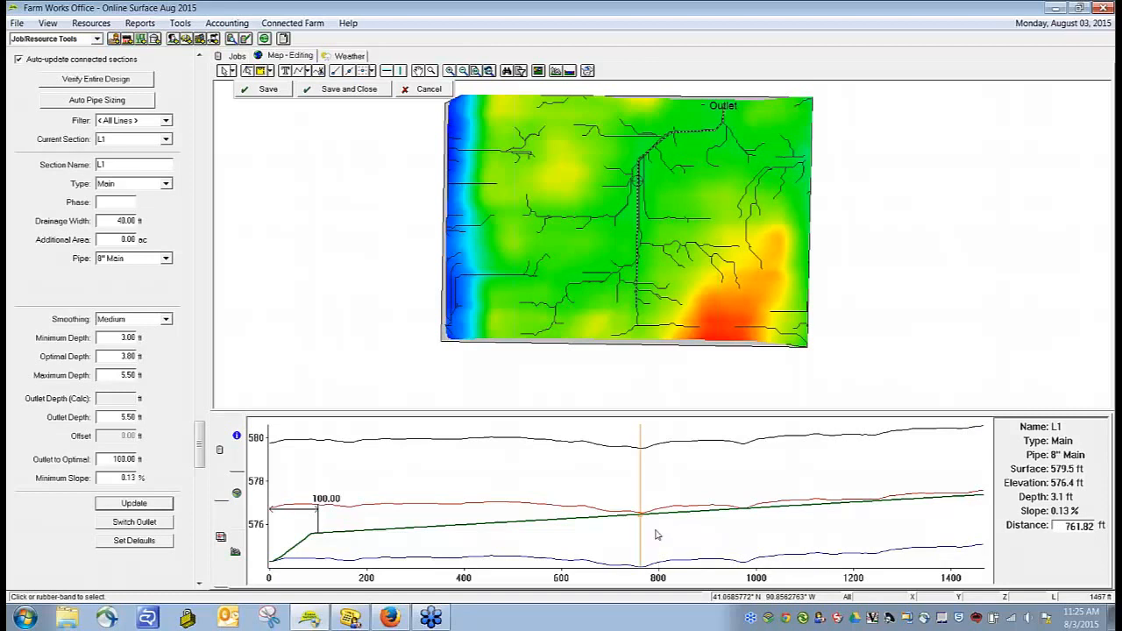
pyautogui.click(744, 519)
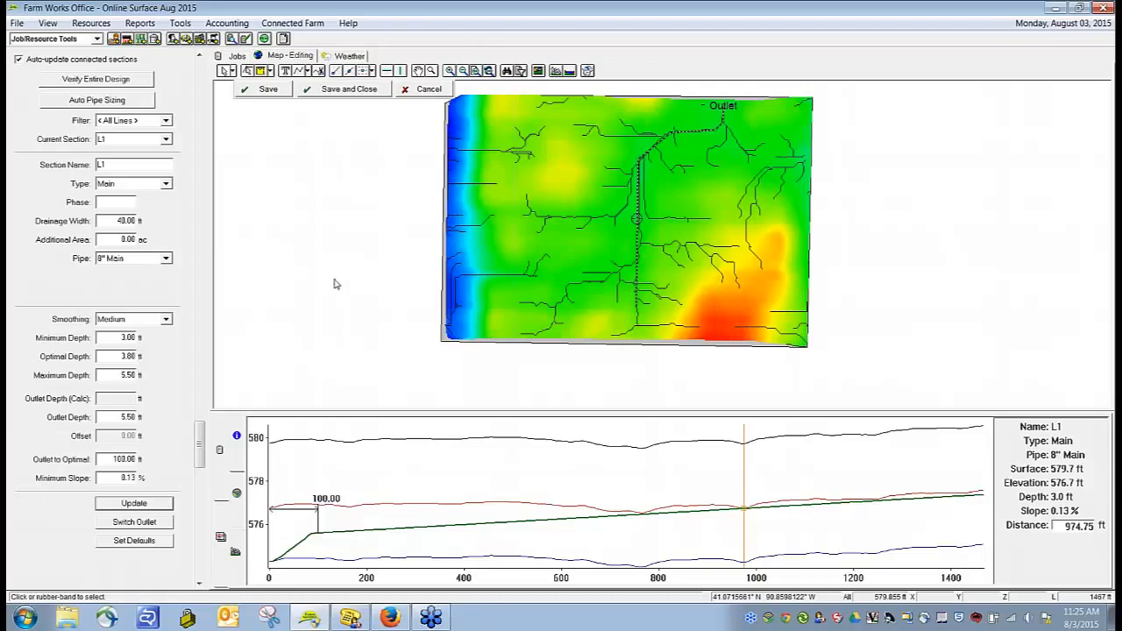
# Step: Save the design and draw a straight lateral about 616 ft long running southeast from the upper part of the main pipe
pyautogui.click(346, 202)
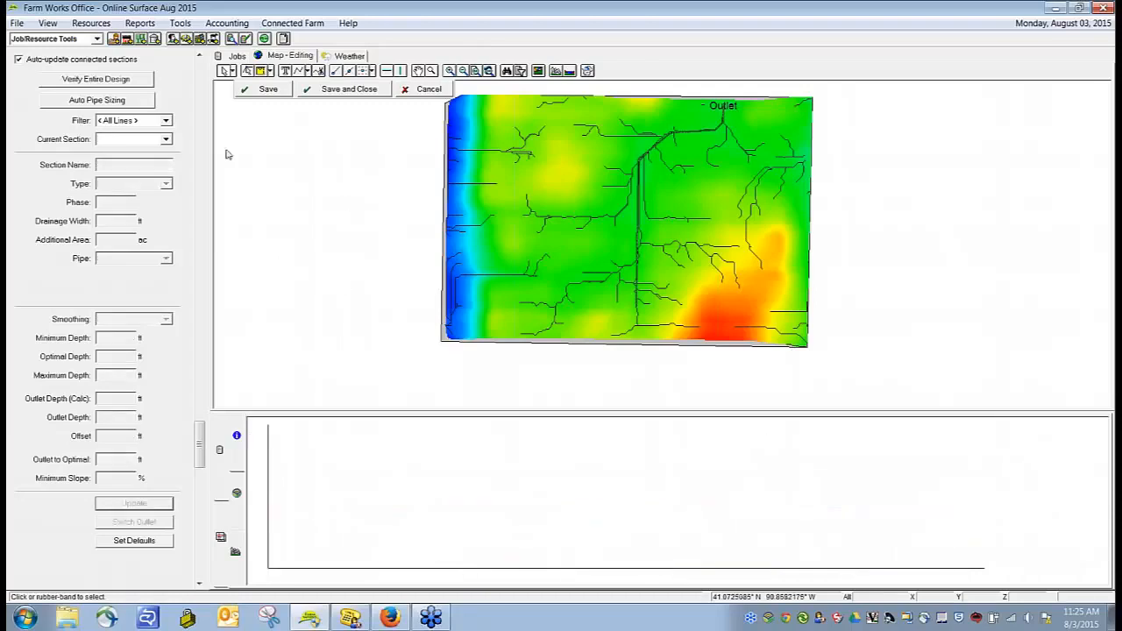
pyautogui.click(259, 93)
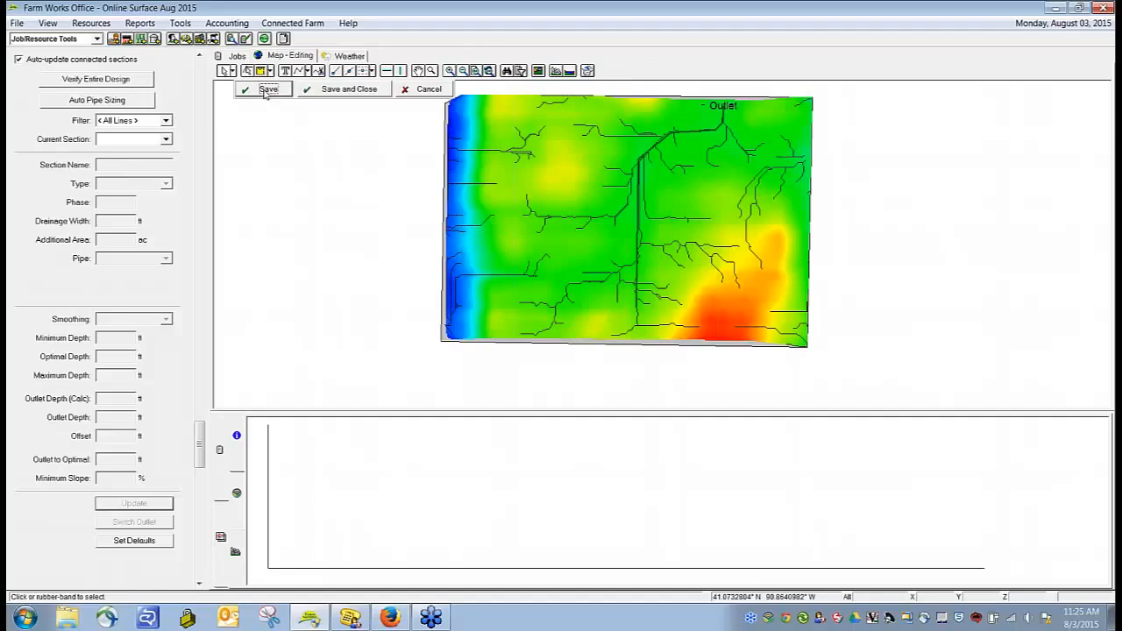
pyautogui.click(307, 72)
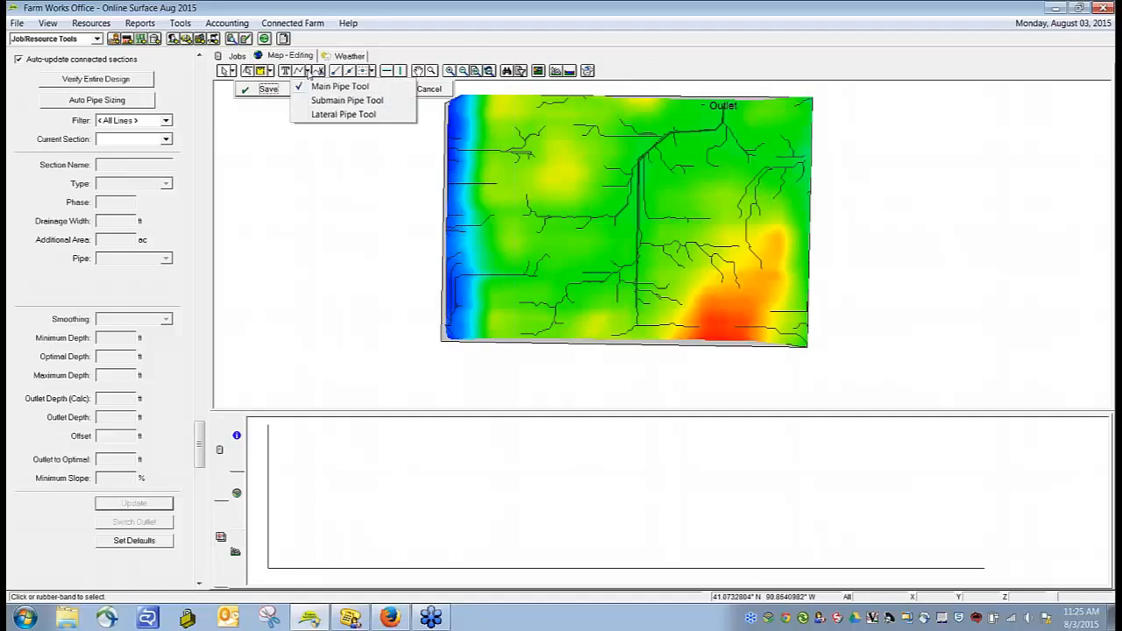
pyautogui.click(331, 117)
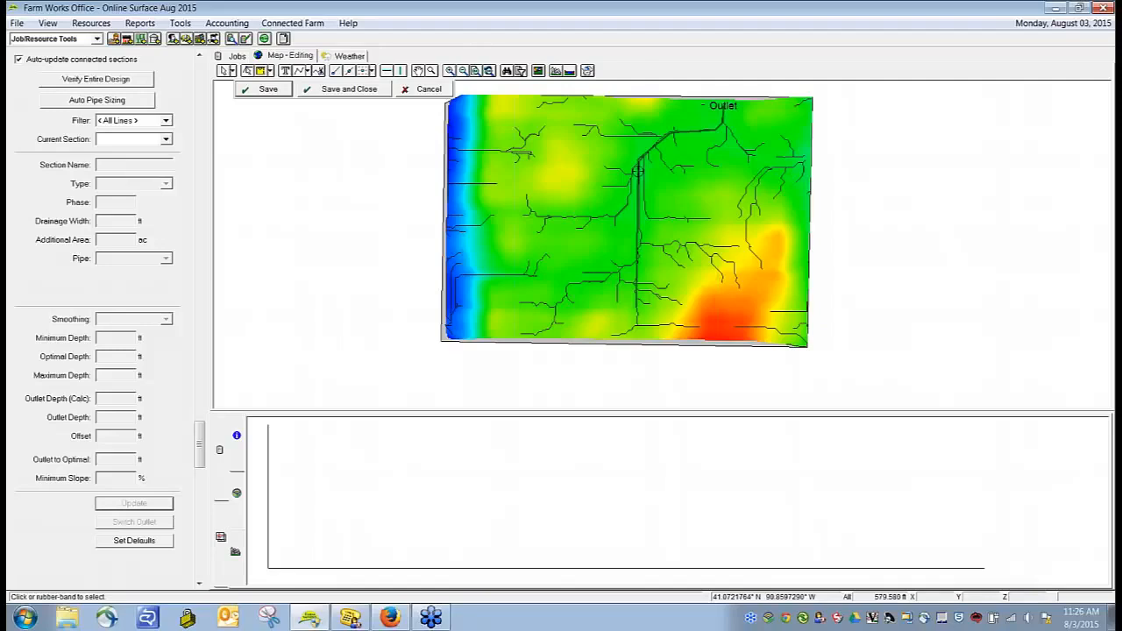
pyautogui.click(638, 172)
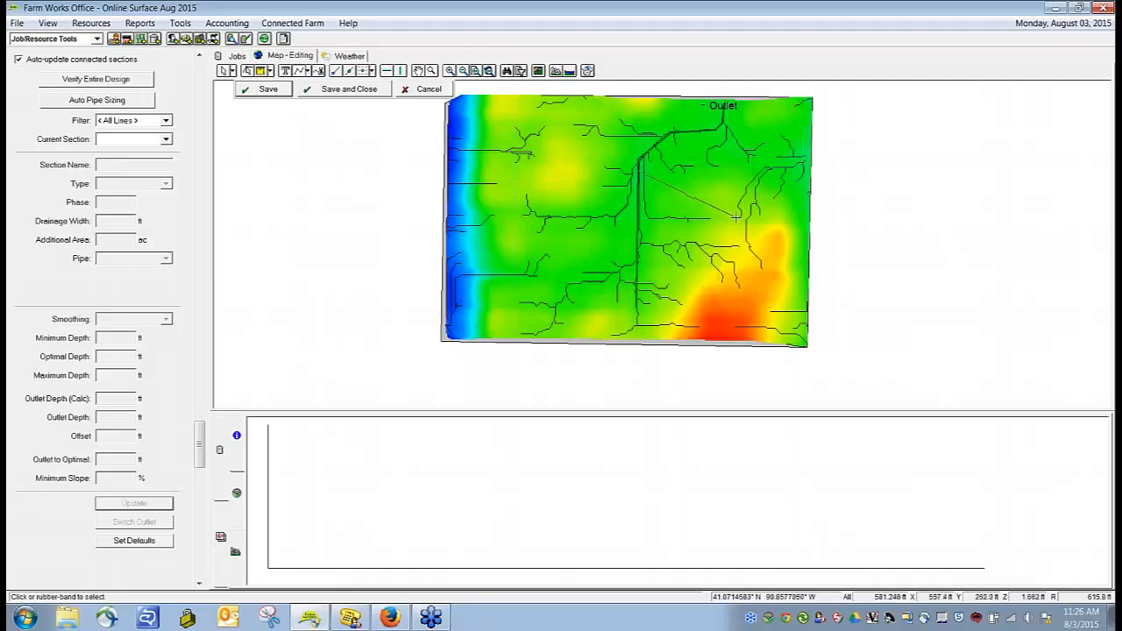
pyautogui.rightClick(737, 216)
pyautogui.click(750, 224)
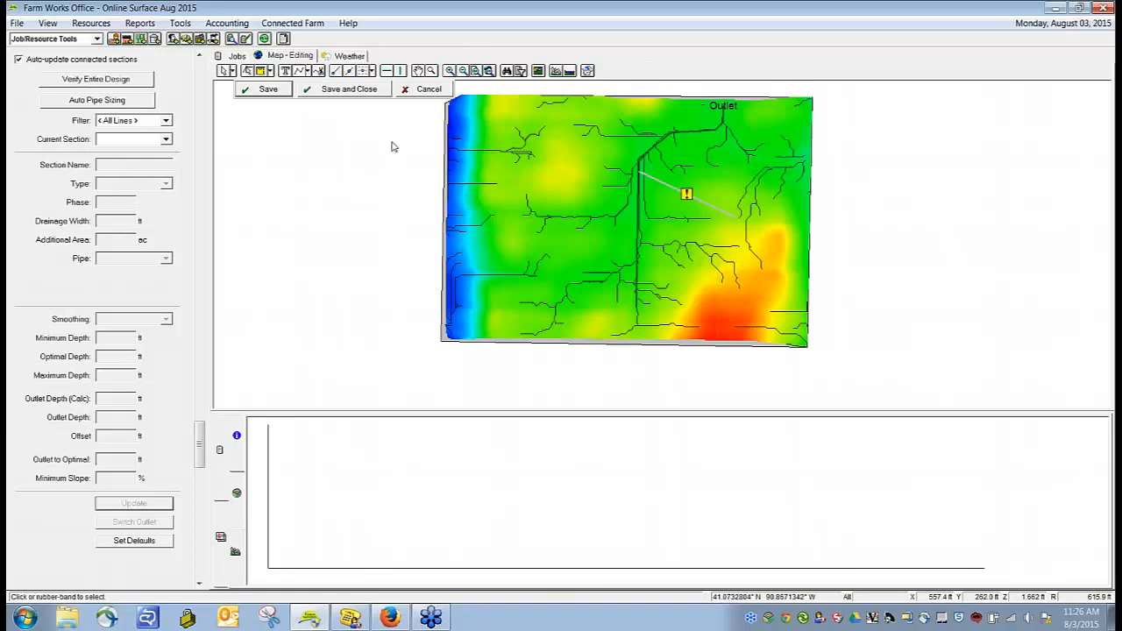
# Step: Set the new lateral's offset to 0.15 ft and update its slope calculation
pyautogui.click(702, 208)
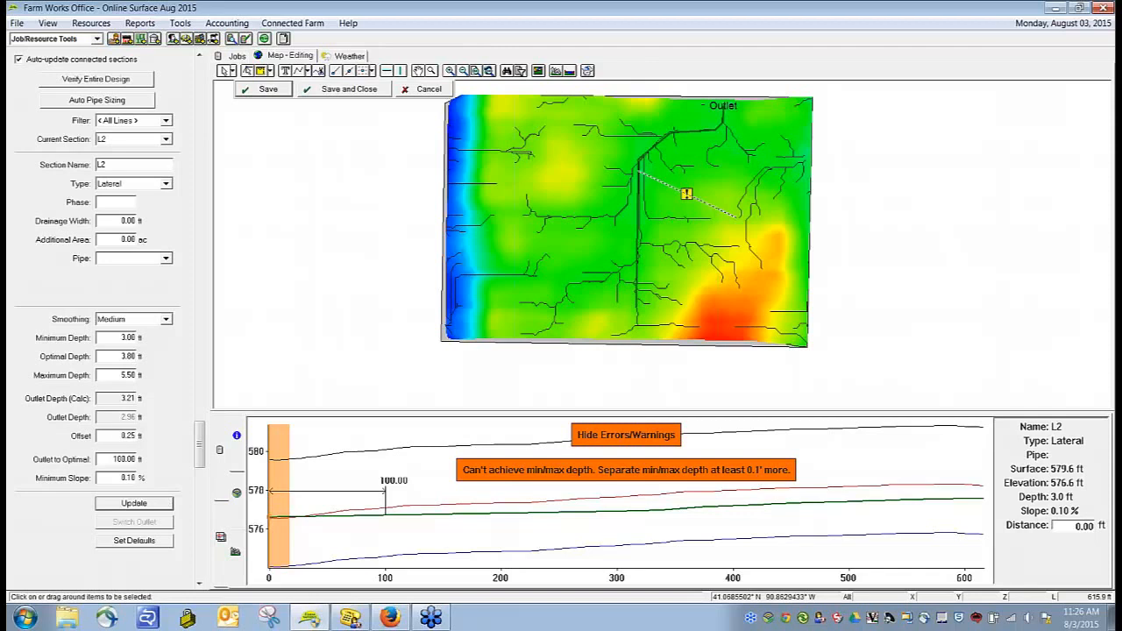
pyautogui.doubleClick(129, 436)
pyautogui.write('0.5')
pyautogui.press('BackSpace')
pyautogui.write('15')
pyautogui.click(133, 504)
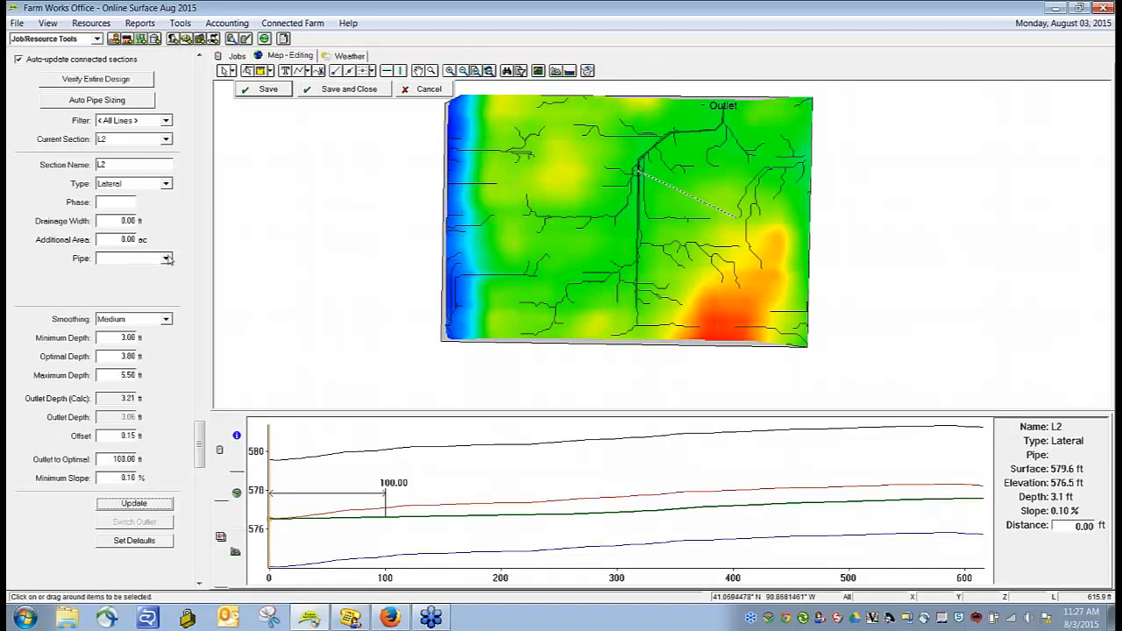
# Step: Set the lateral's drainage width to 40 ft and start adding a new pipe supply for it
pyautogui.doubleClick(129, 221)
pyautogui.write('40')
pyautogui.press('Tab')
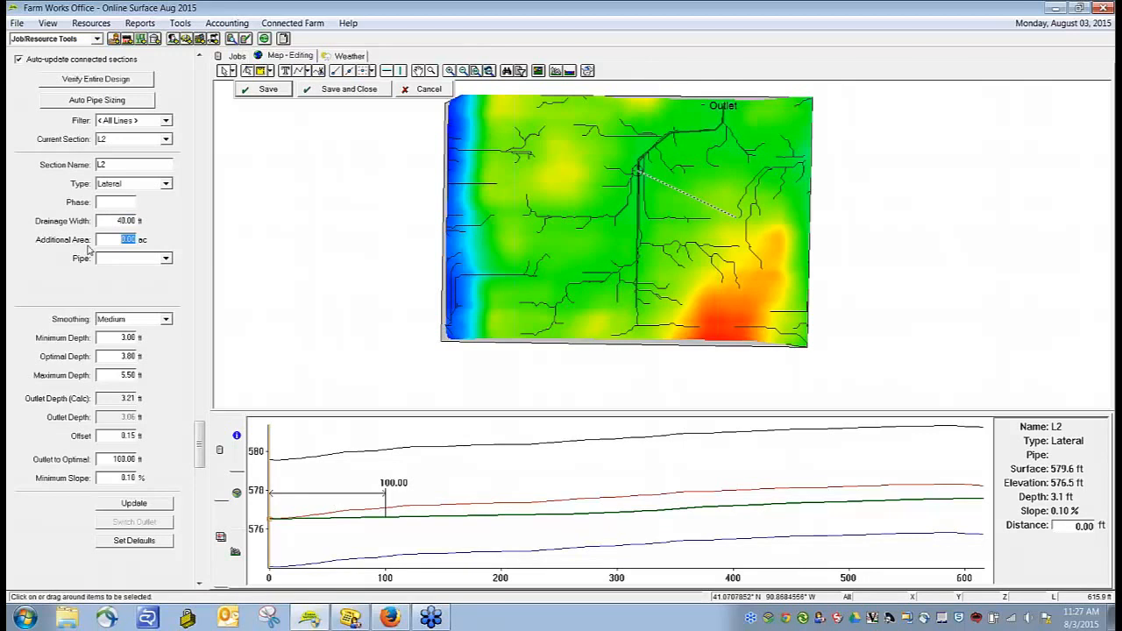
pyautogui.click(166, 259)
pyautogui.click(149, 287)
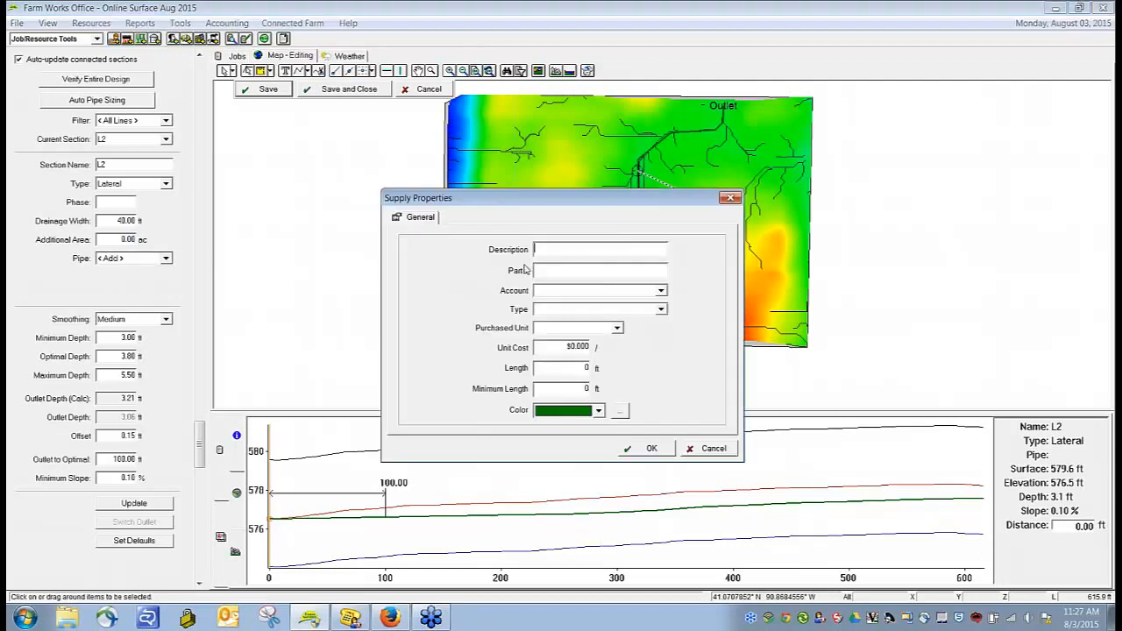
# Step: Describe the new supply as 4" Lateral with account Misc. Supplies and type Corrugated - 4 in
pyautogui.write('4" Lateral')
pyautogui.click(662, 292)
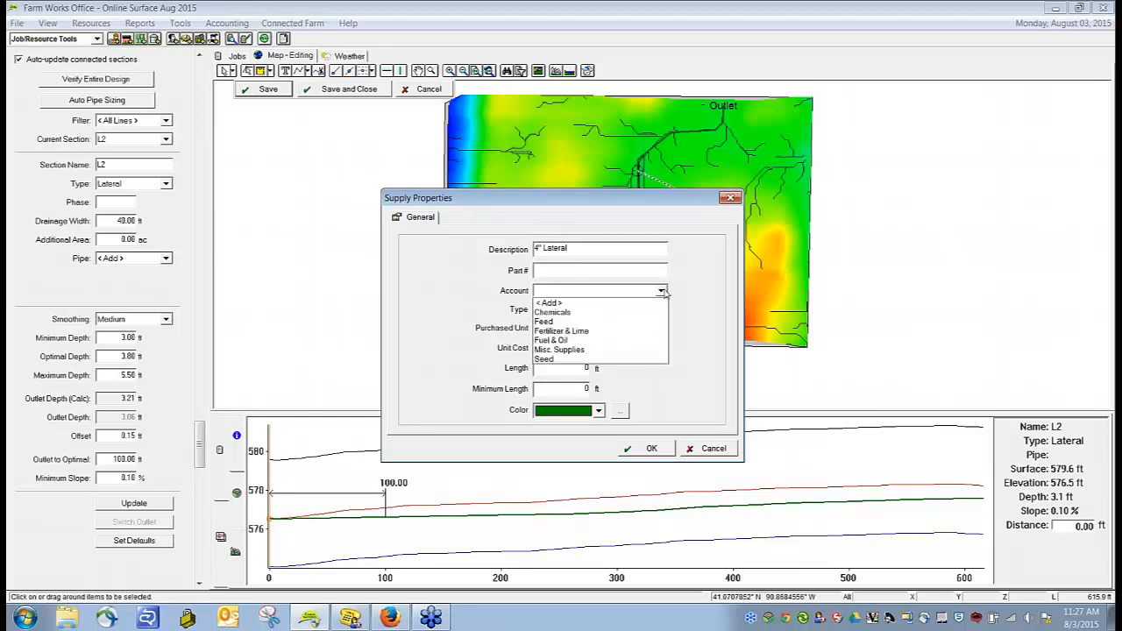
pyautogui.click(588, 349)
pyautogui.click(660, 310)
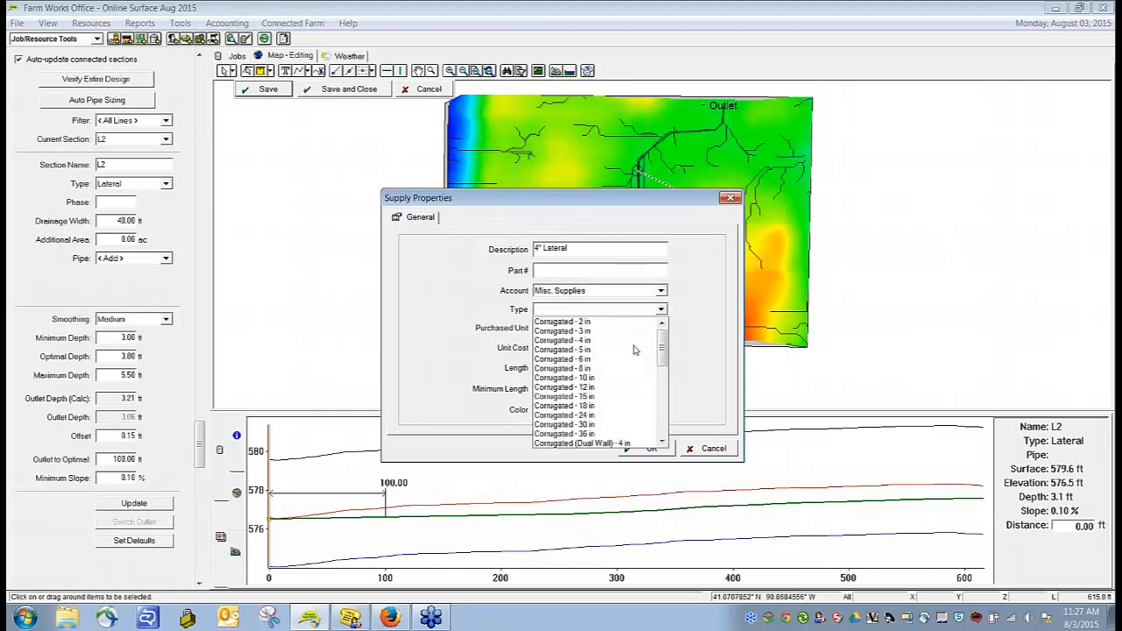
pyautogui.click(604, 341)
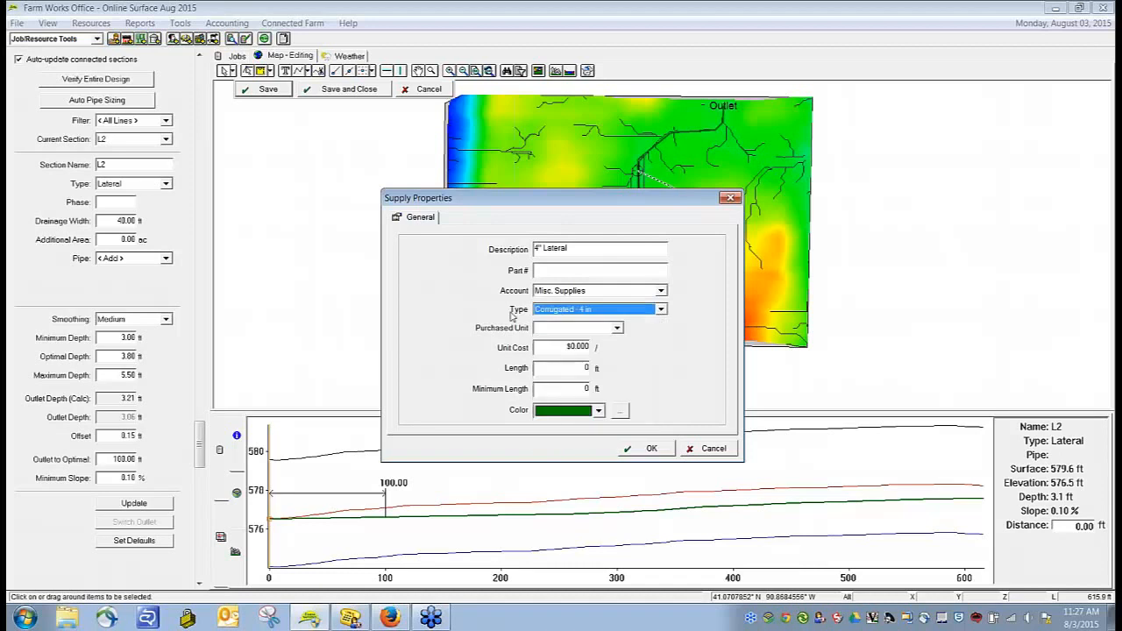
# Step: Set the supply's purchased unit to roll and its unit cost to $500 per roll
pyautogui.click(617, 328)
pyautogui.scroll(-4, 561, 451)
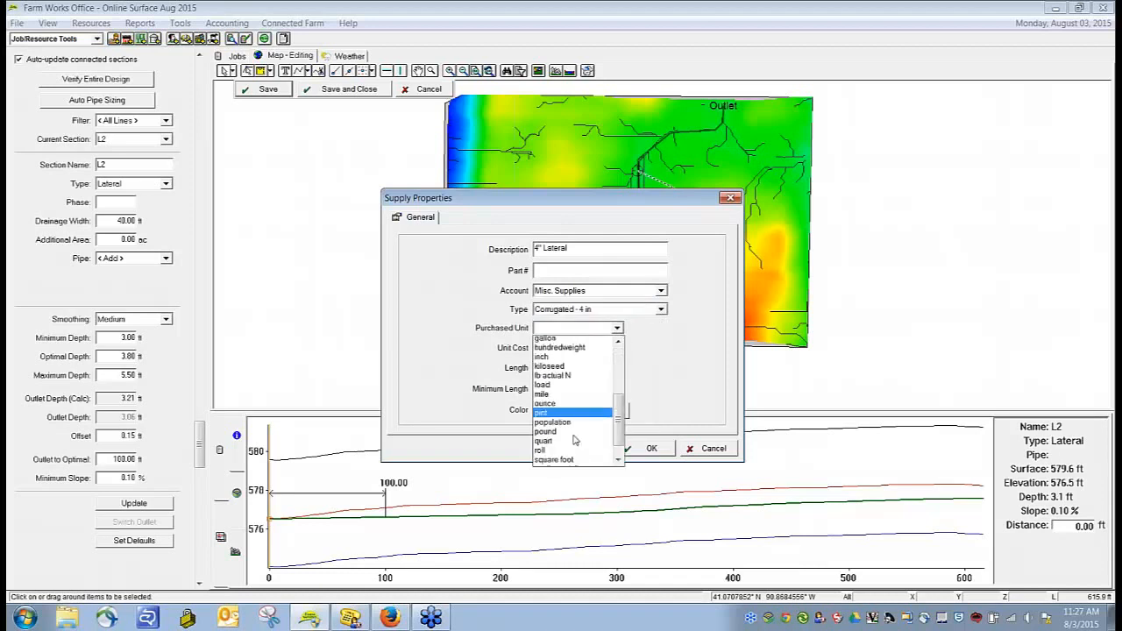
pyautogui.click(554, 448)
pyautogui.doubleClick(586, 367)
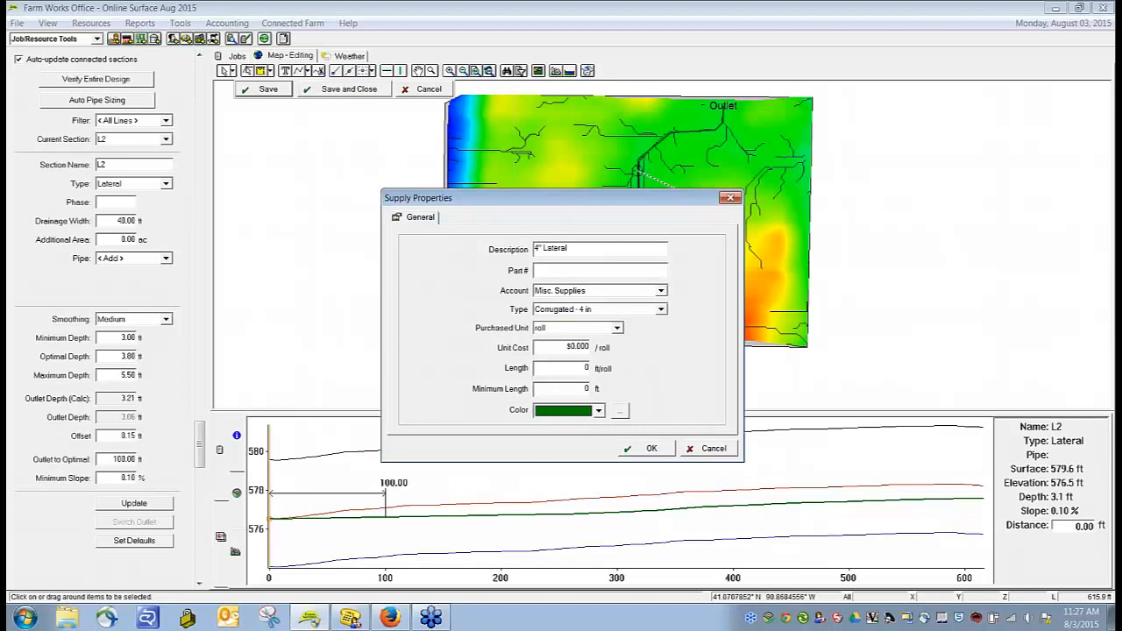
pyautogui.hotkey('shift', 'Tab')
pyautogui.write('500')
# Step: Color the 4" Lateral supply red, confirm it as the lateral's pipe, and save the design
pyautogui.click(599, 412)
pyautogui.moveTo(600, 451); pyautogui.dragTo(593, 444)
pyautogui.click(587, 440)
pyautogui.click(651, 448)
pyautogui.click(268, 88)
pyautogui.click(578, 352)
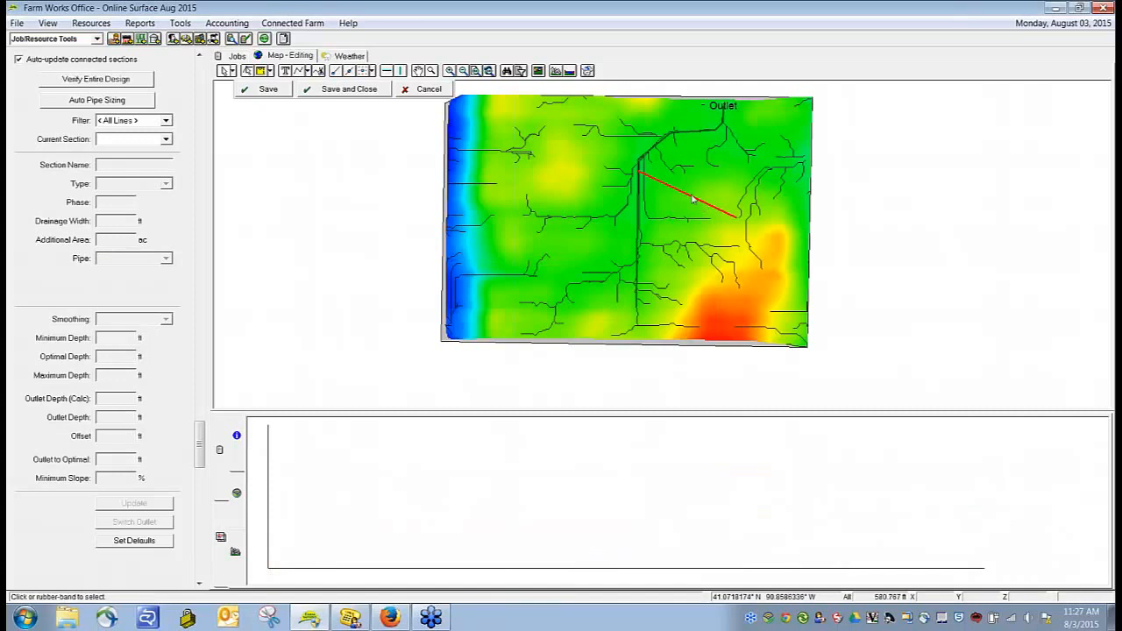
# Step: Create 20 offset copies of the red lateral spaced 40 ft apart on its right side
pyautogui.click(644, 159)
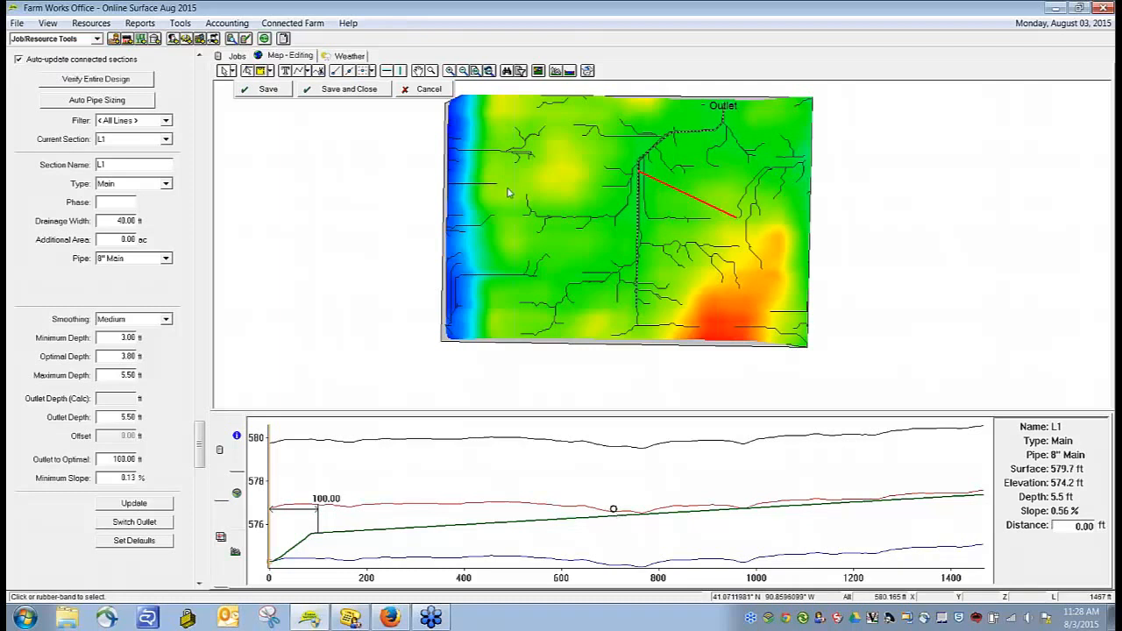
pyautogui.click(707, 204)
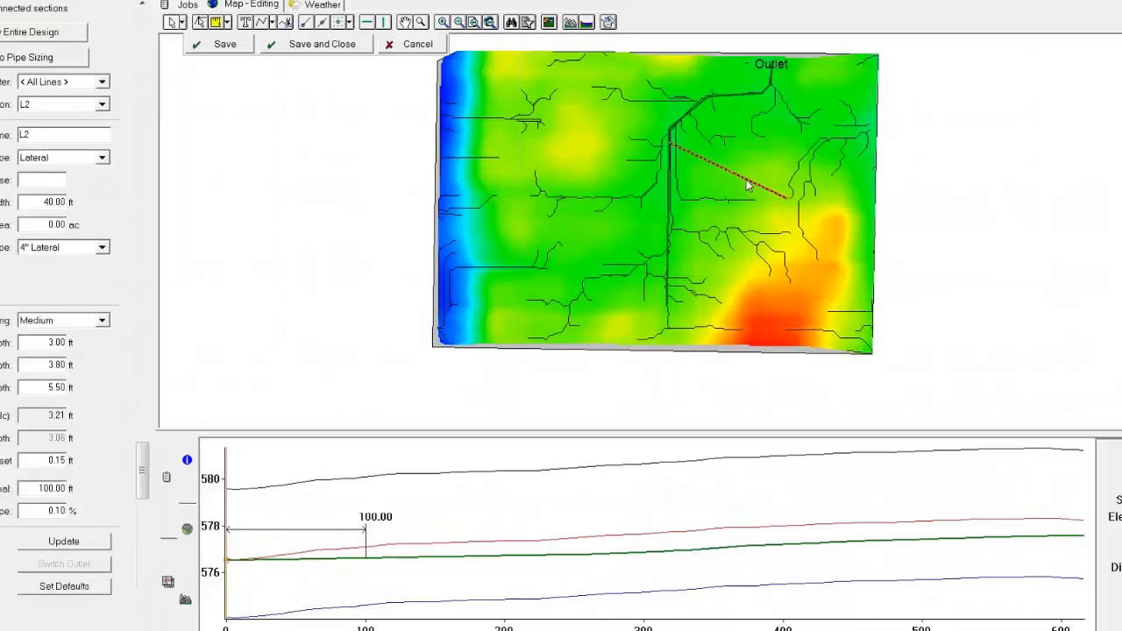
pyautogui.rightClick(706, 205)
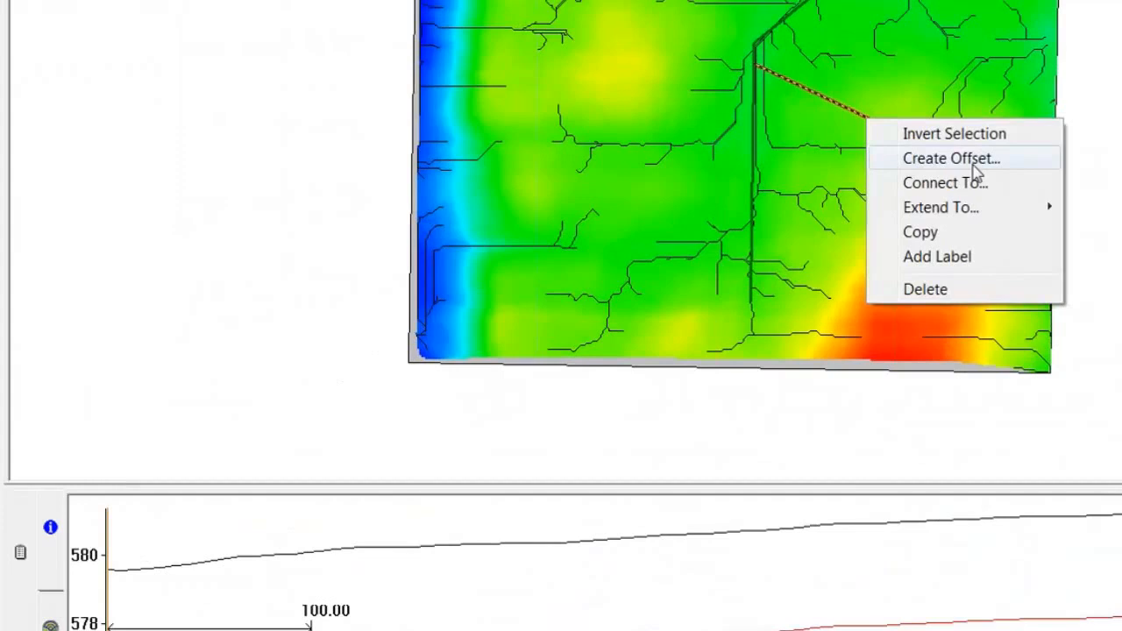
pyautogui.click(974, 167)
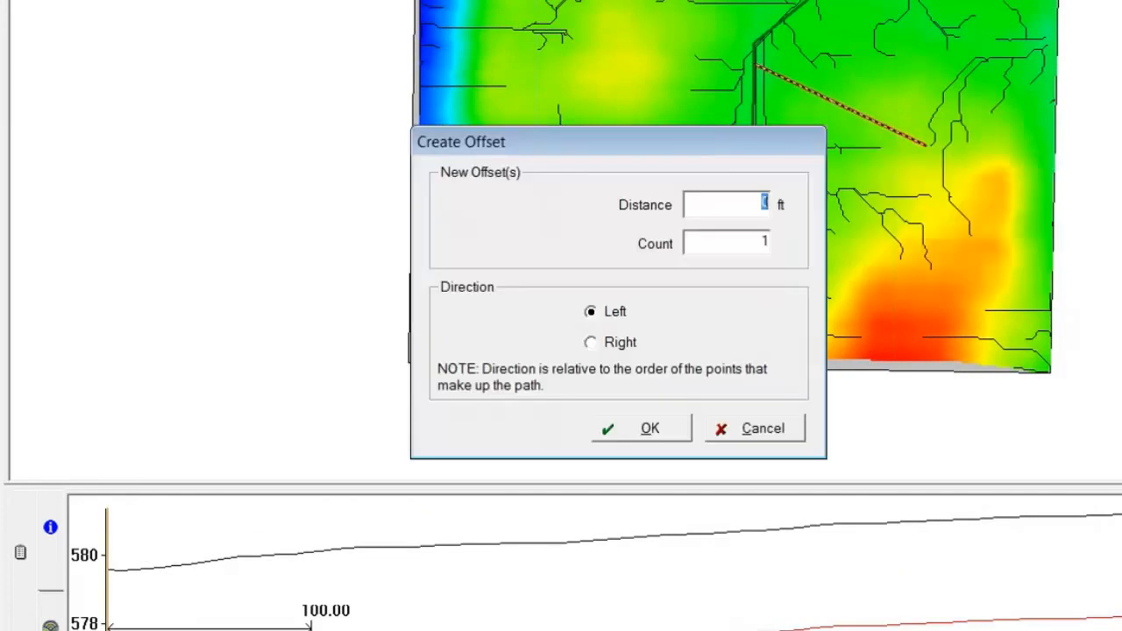
pyautogui.write('40')
pyautogui.moveTo(728, 241); pyautogui.dragTo(821, 242)
pyautogui.write('20')
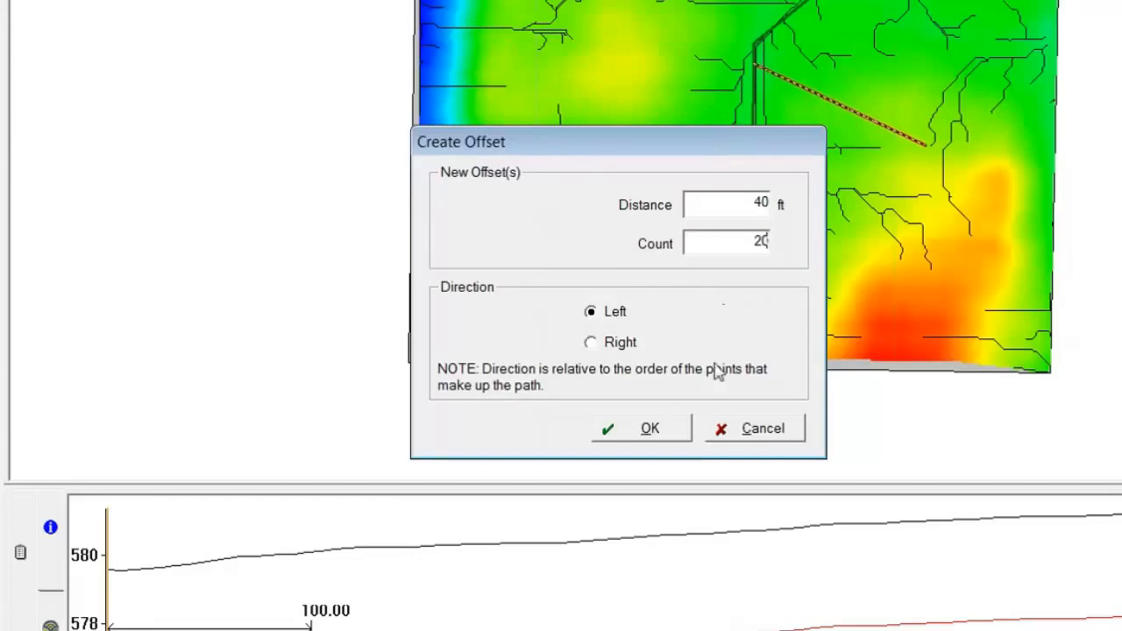
pyautogui.moveTo(600, 149); pyautogui.dragTo(323, 31)
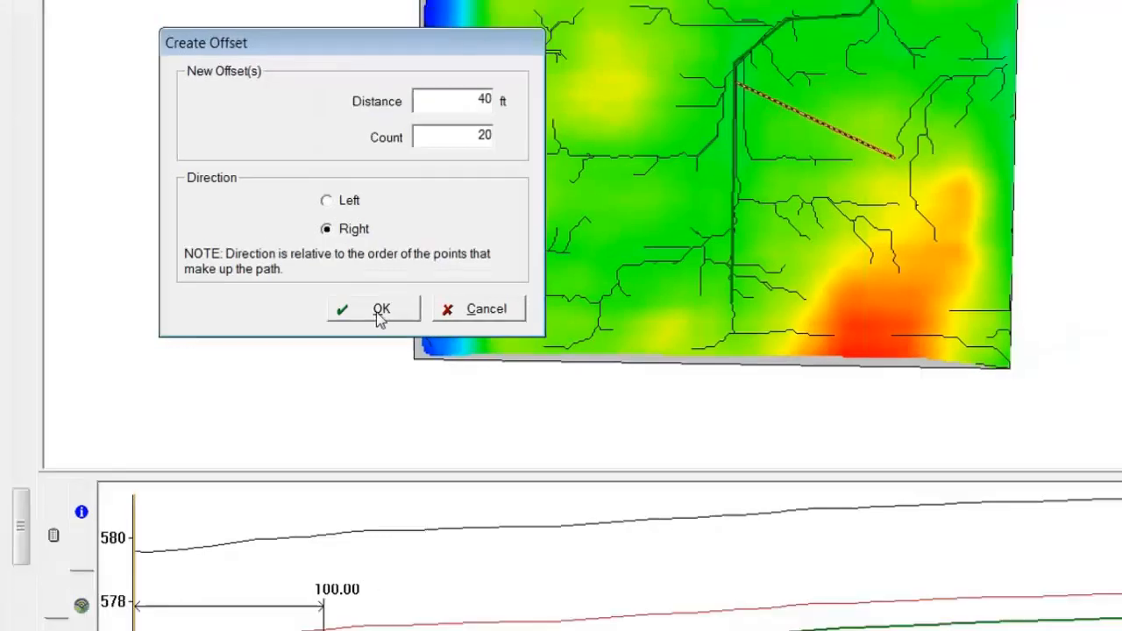
pyautogui.click(370, 313)
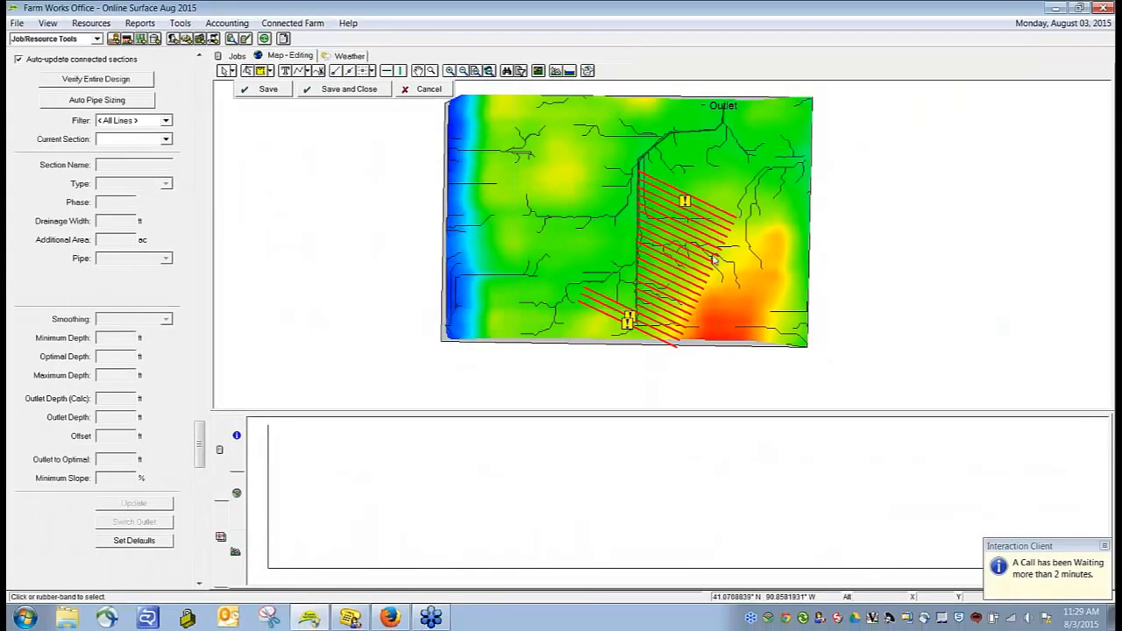
# Step: Delete the surplus offset laterals that extend west past the main pipe at the field's south end
pyautogui.click(611, 302)
pyautogui.keyDown('ctrl'); pyautogui.click(609, 311); pyautogui.keyUp('ctrl')
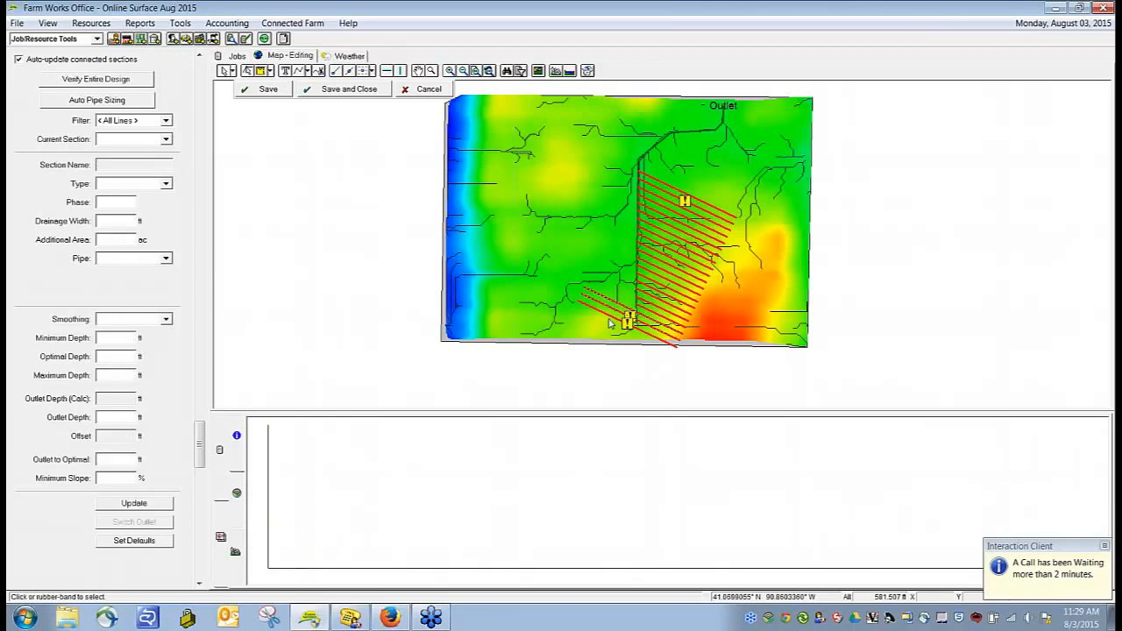
pyautogui.press('Delete')
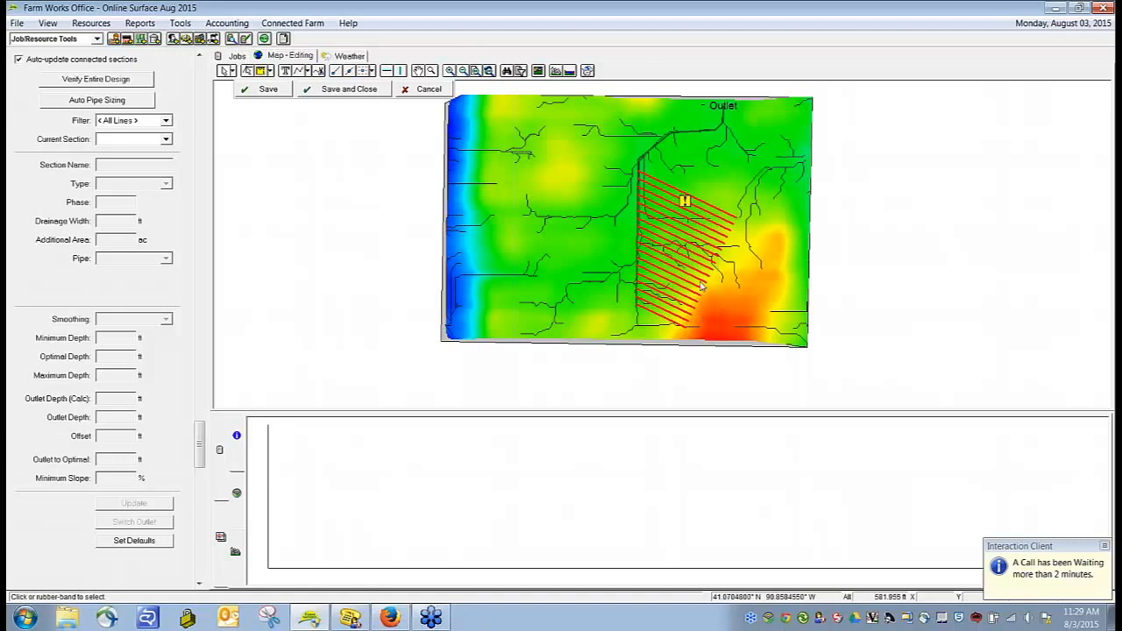
# Step: Set the flagged second lateral's minimum depth to 2.8 ft, save the design, and select the main pipe to check its lateral connections
pyautogui.click(701, 211)
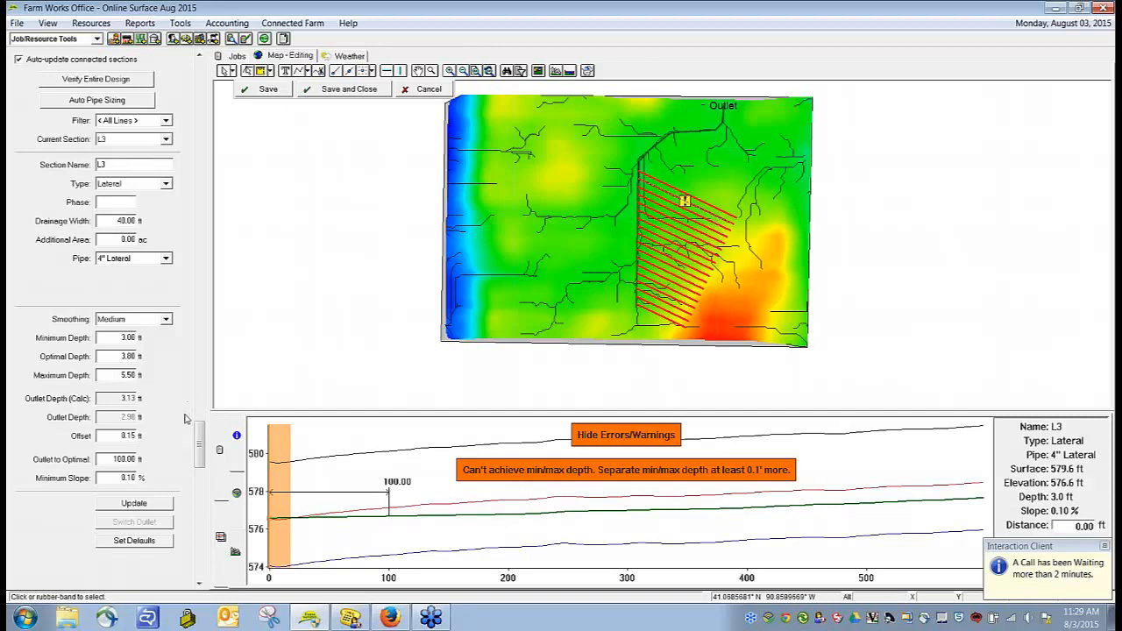
pyautogui.doubleClick(139, 339)
pyautogui.write('2.8')
pyautogui.click(134, 504)
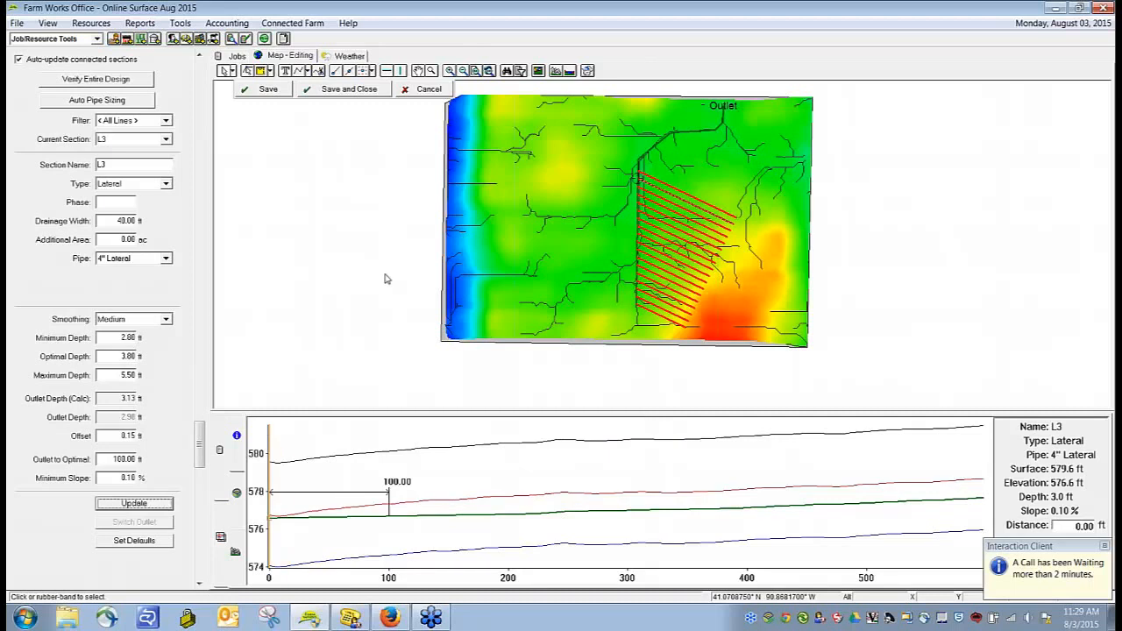
pyautogui.click(354, 114)
pyautogui.click(272, 92)
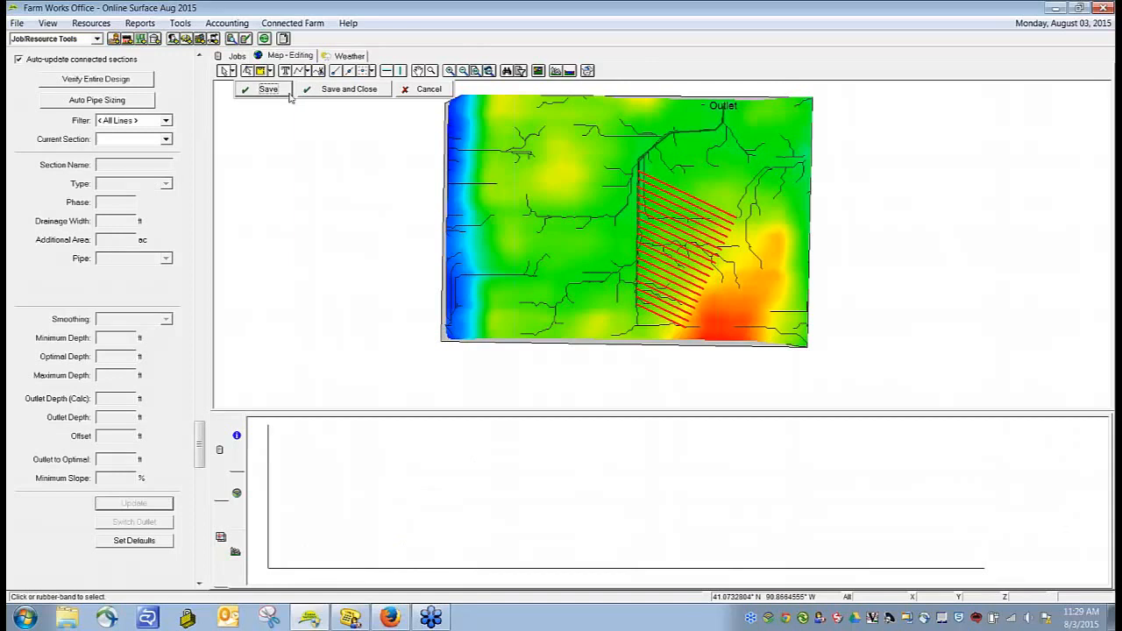
pyautogui.click(701, 135)
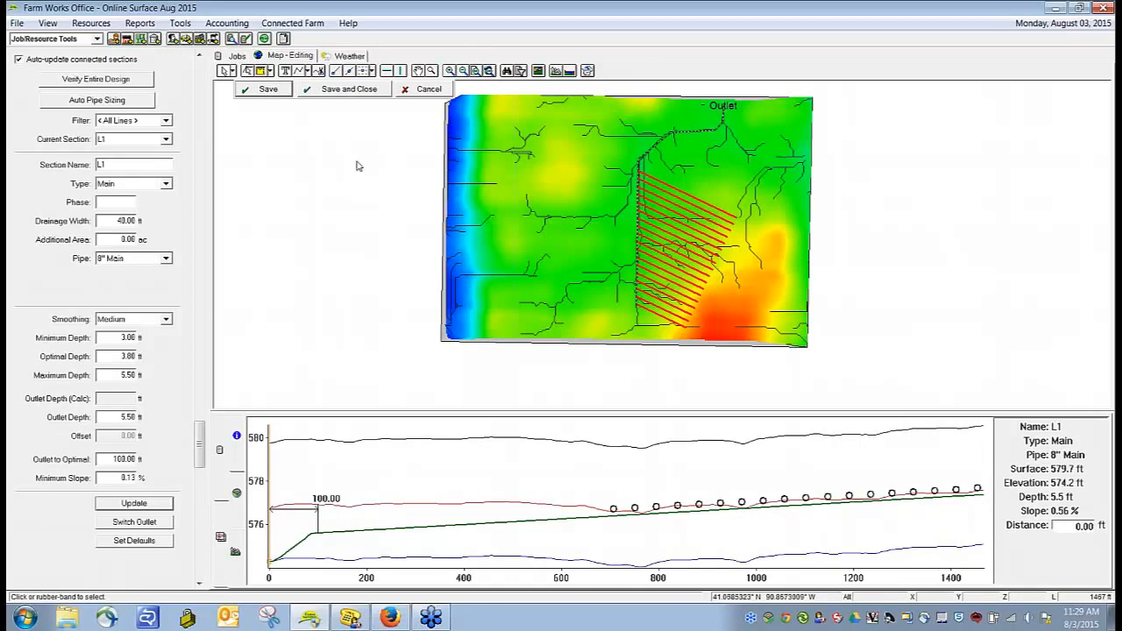
# Step: Draw a submain about 566 ft long from the main's outlet end southeast to the field's east edge
pyautogui.click(351, 253)
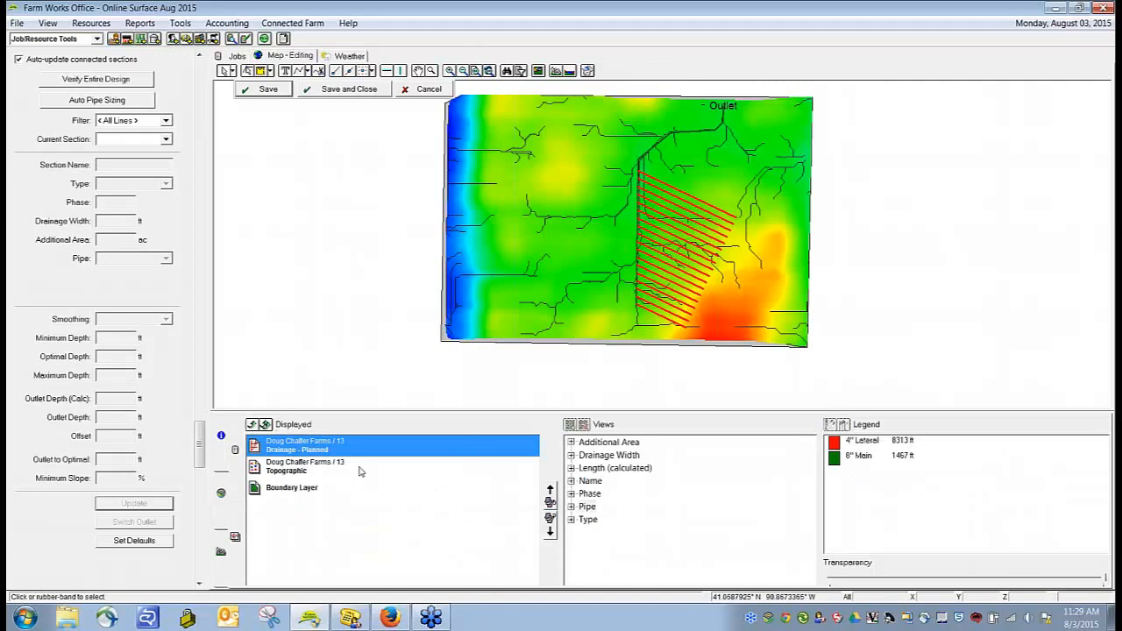
pyautogui.click(591, 511)
pyautogui.click(306, 71)
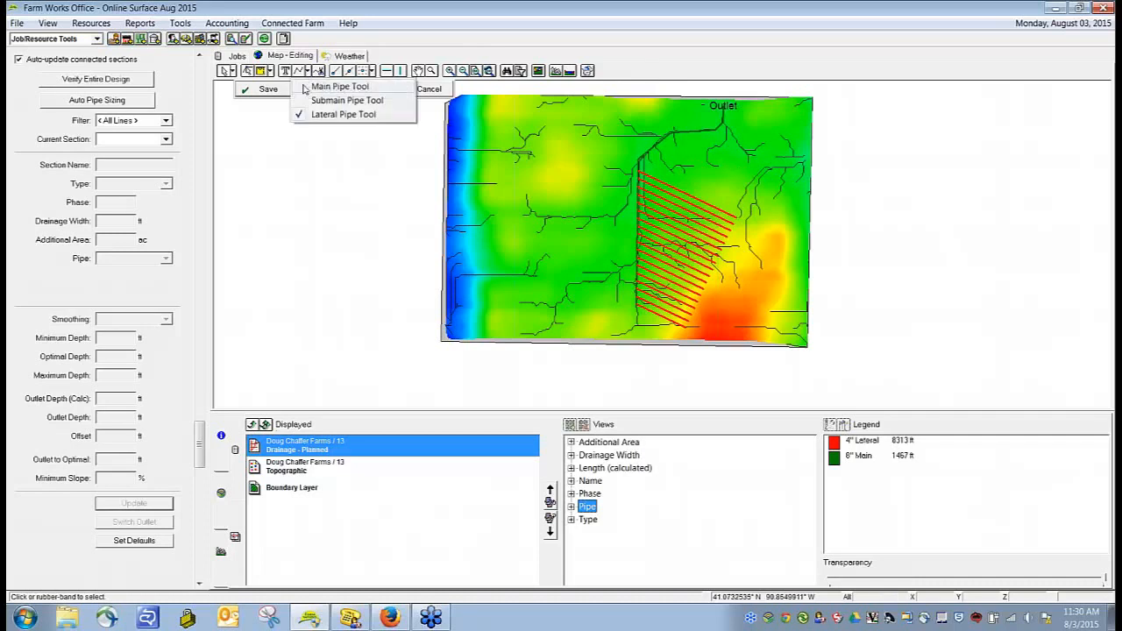
pyautogui.click(347, 100)
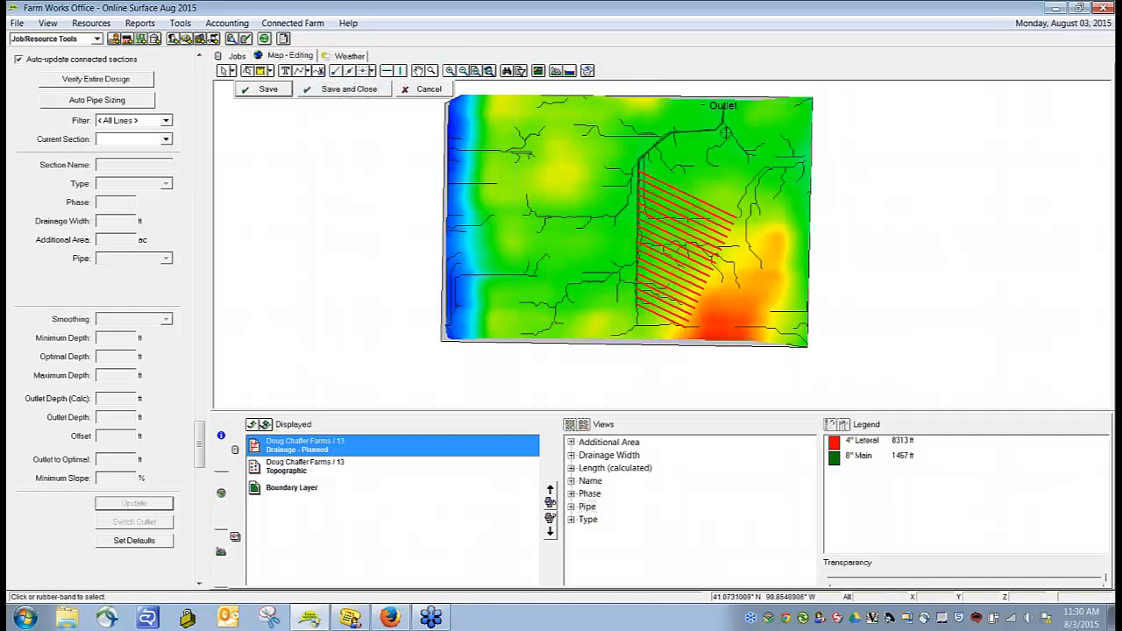
pyautogui.click(722, 123)
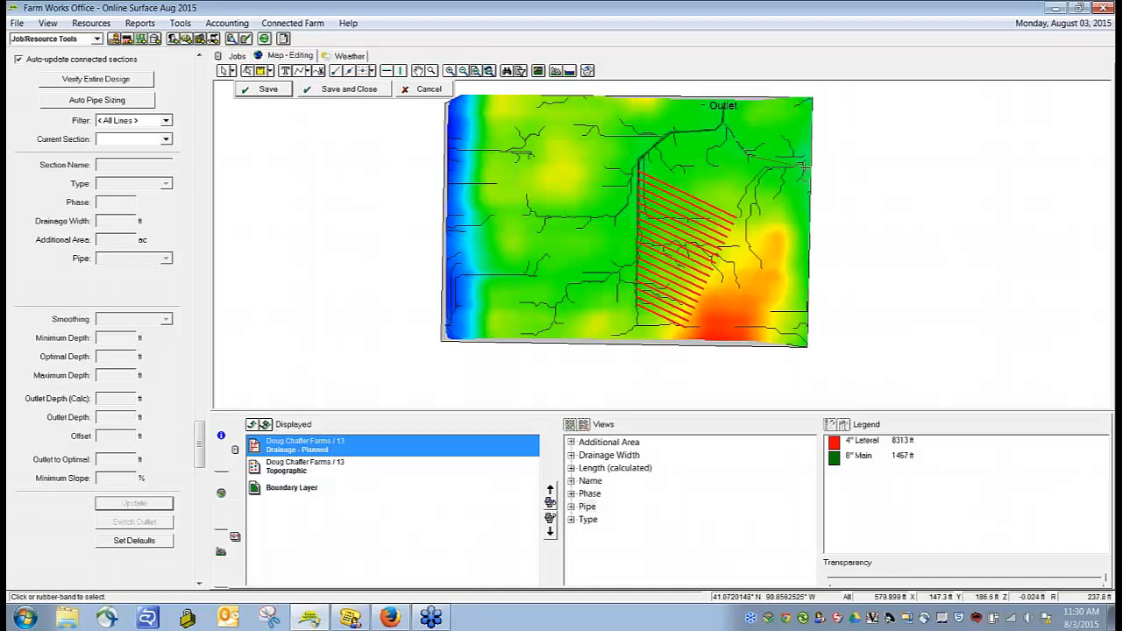
pyautogui.rightClick(803, 166)
pyautogui.click(822, 176)
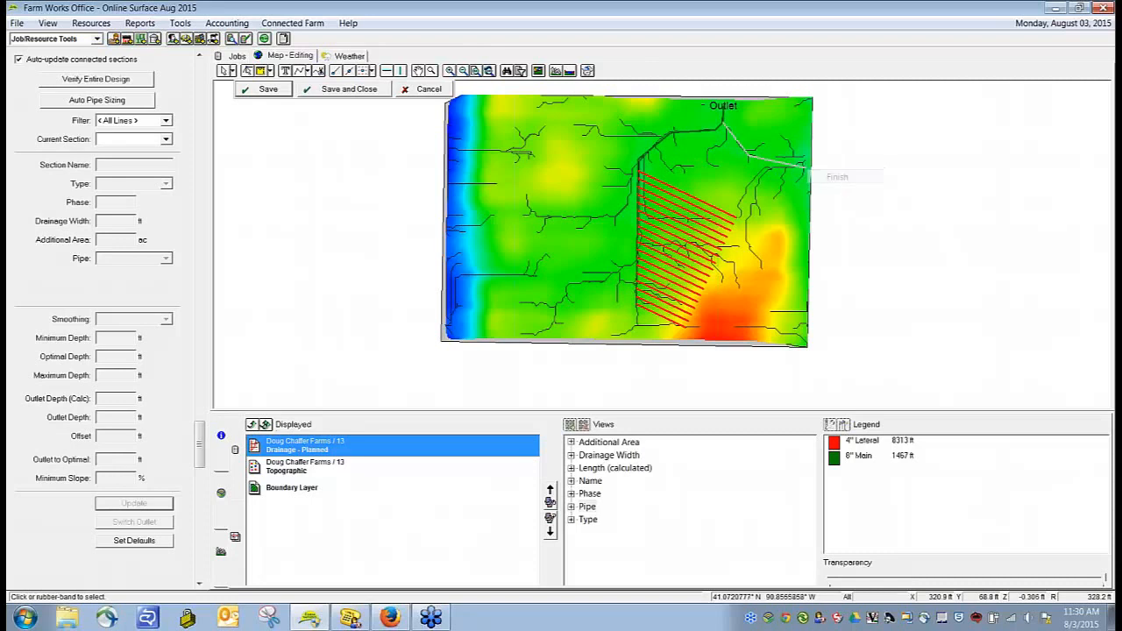
# Step: Draw a second submain about 797 ft long from the first submain's end south along the field's east edge
pyautogui.click(307, 72)
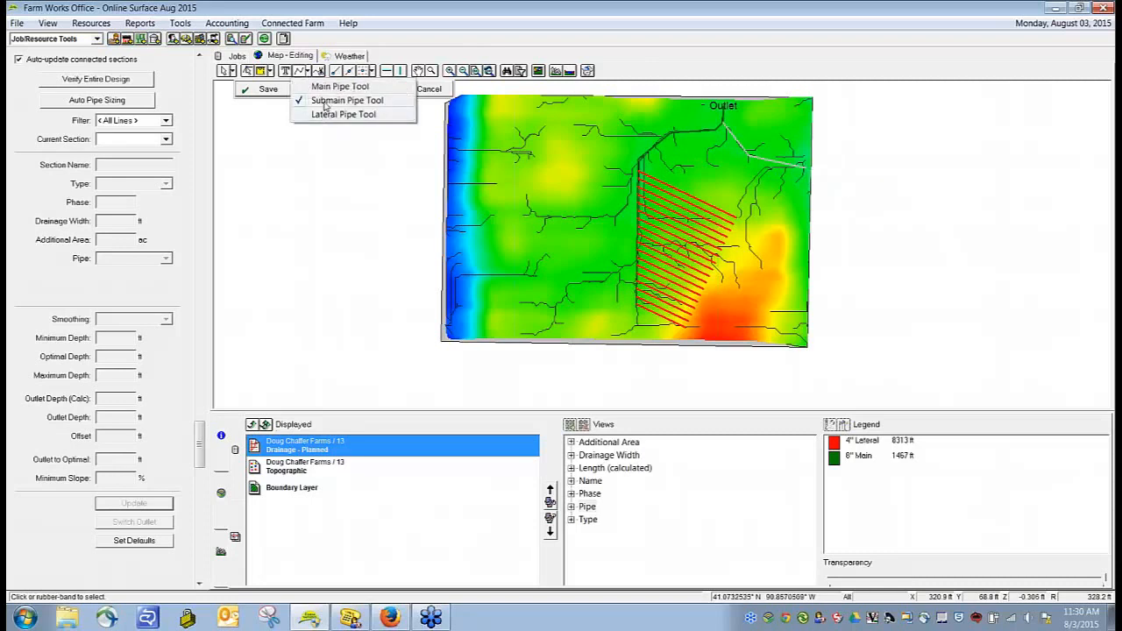
pyautogui.click(326, 115)
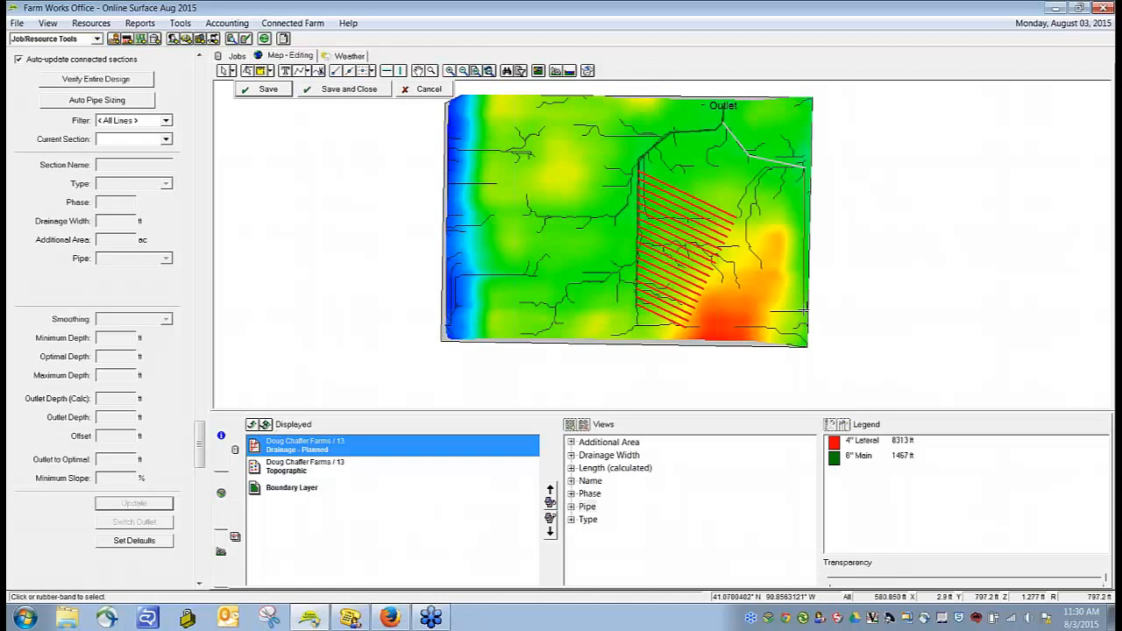
pyautogui.rightClick(802, 308)
pyautogui.click(828, 320)
# Step: Draw a lateral about 360 ft long from the upper part of the east-edge submain southwest into the field
pyautogui.click(306, 74)
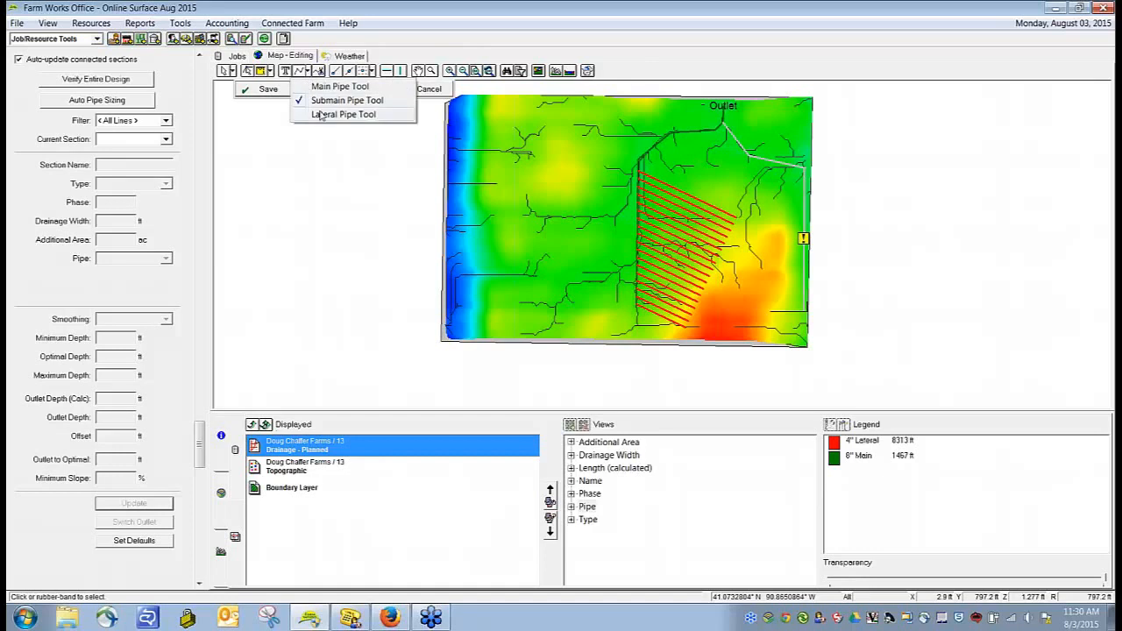
pyautogui.click(326, 112)
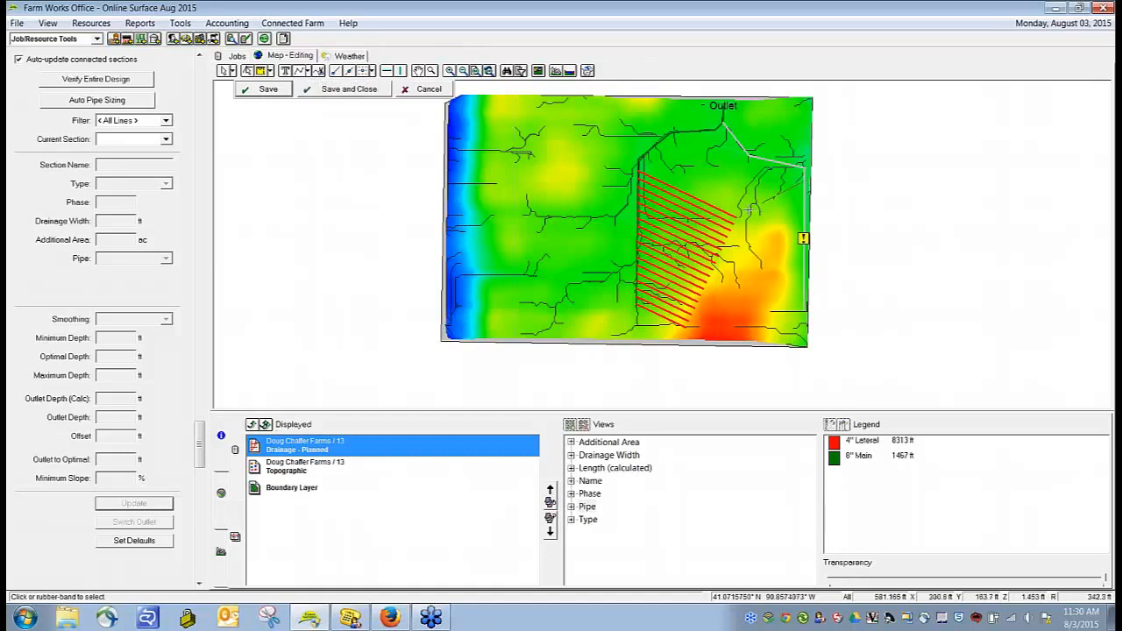
pyautogui.rightClick(749, 209)
pyautogui.click(764, 215)
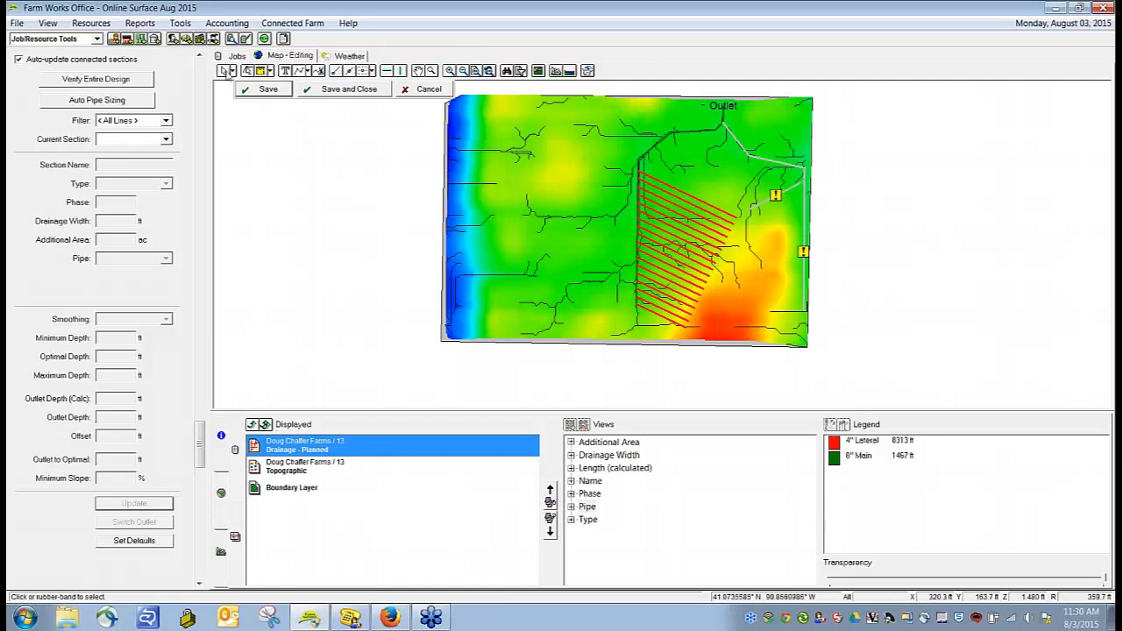
# Step: Add a 6" Sub Main pipe supply for the first submain with account Misc. Supplies, type Corrugated - 6 in and purchased unit roll
pyautogui.click(787, 169)
pyautogui.click(167, 259)
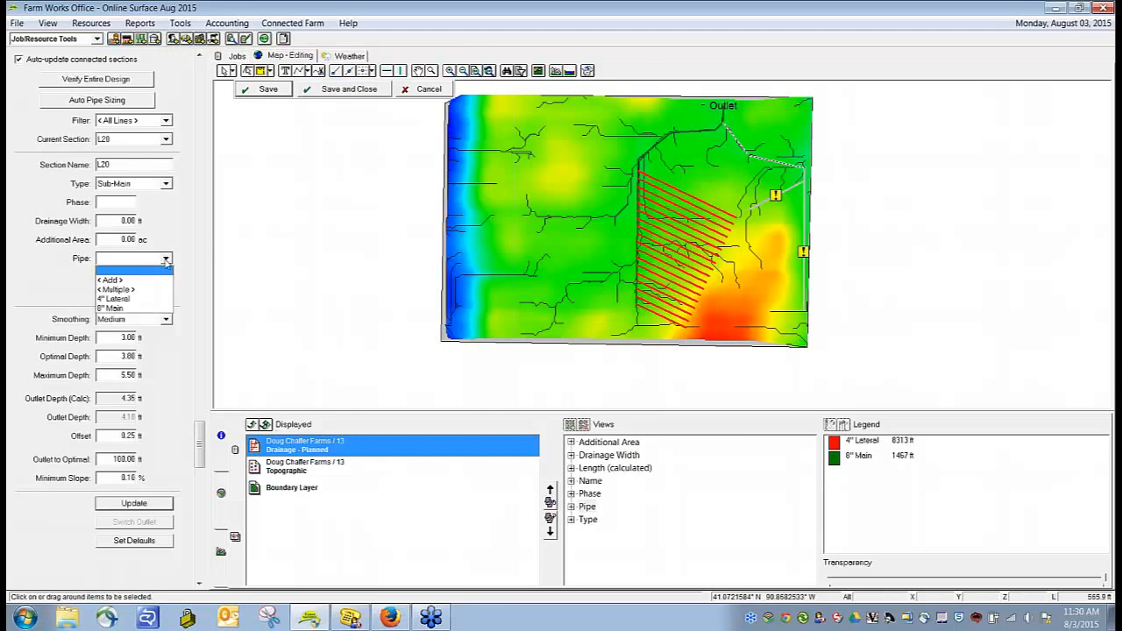
pyautogui.click(144, 288)
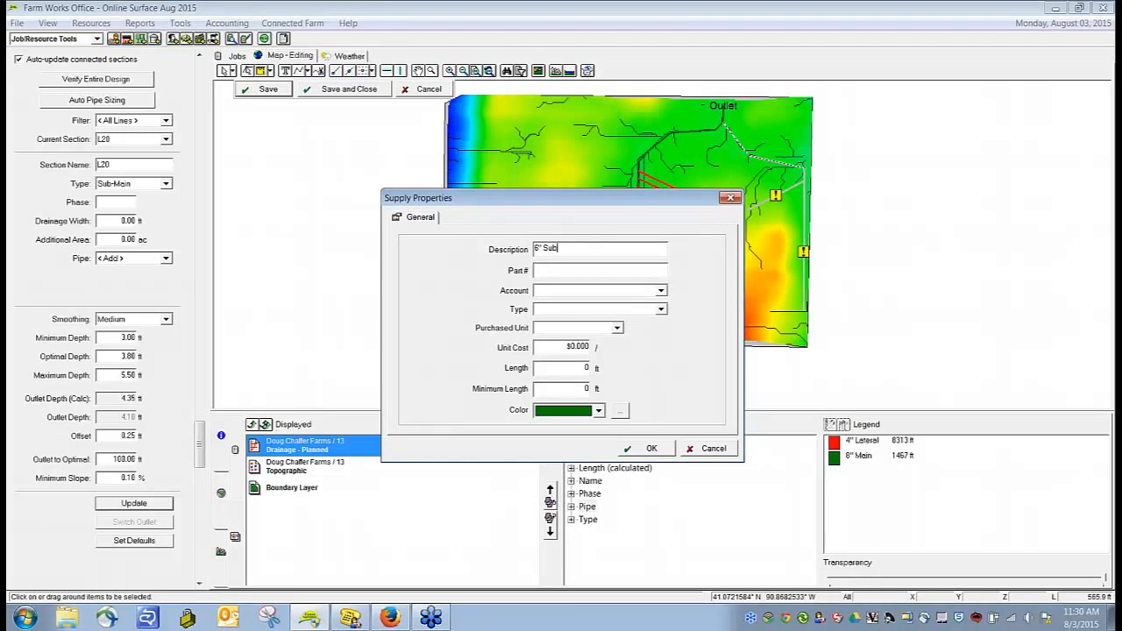
pyautogui.click(660, 290)
pyautogui.click(578, 349)
pyautogui.click(649, 308)
pyautogui.click(619, 359)
pyautogui.click(559, 331)
pyautogui.scroll(-5, 579, 419)
pyautogui.click(555, 425)
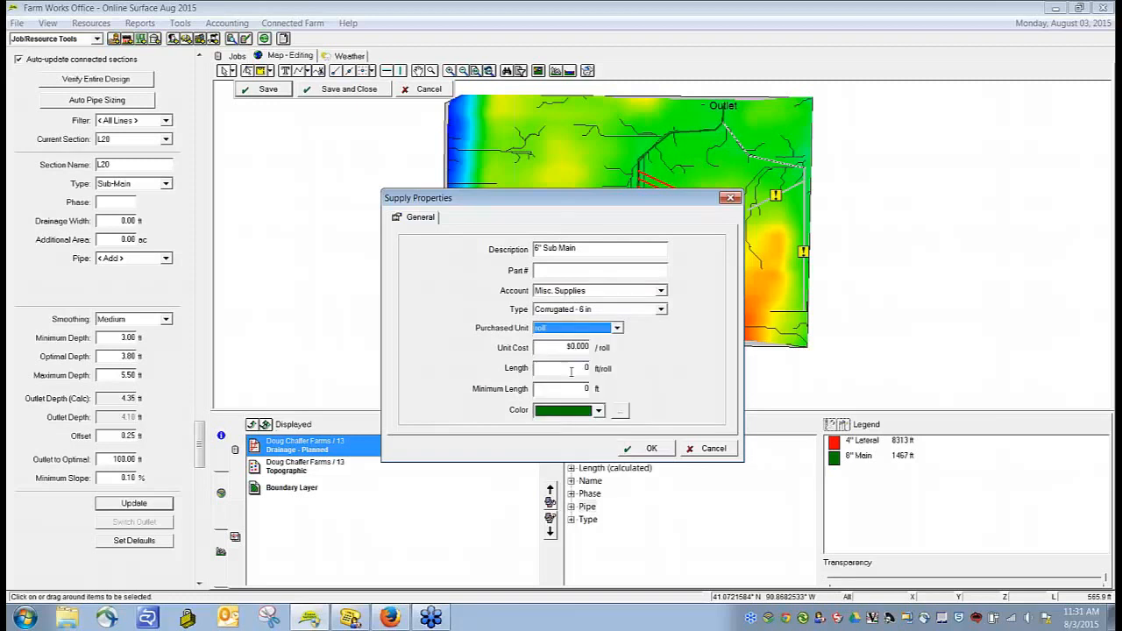
# Step: Fill in the 6" Sub Main supply's roll length and unit cost, and confirm it as the first submain's pipe
pyautogui.moveTo(580, 369); pyautogui.dragTo(651, 374)
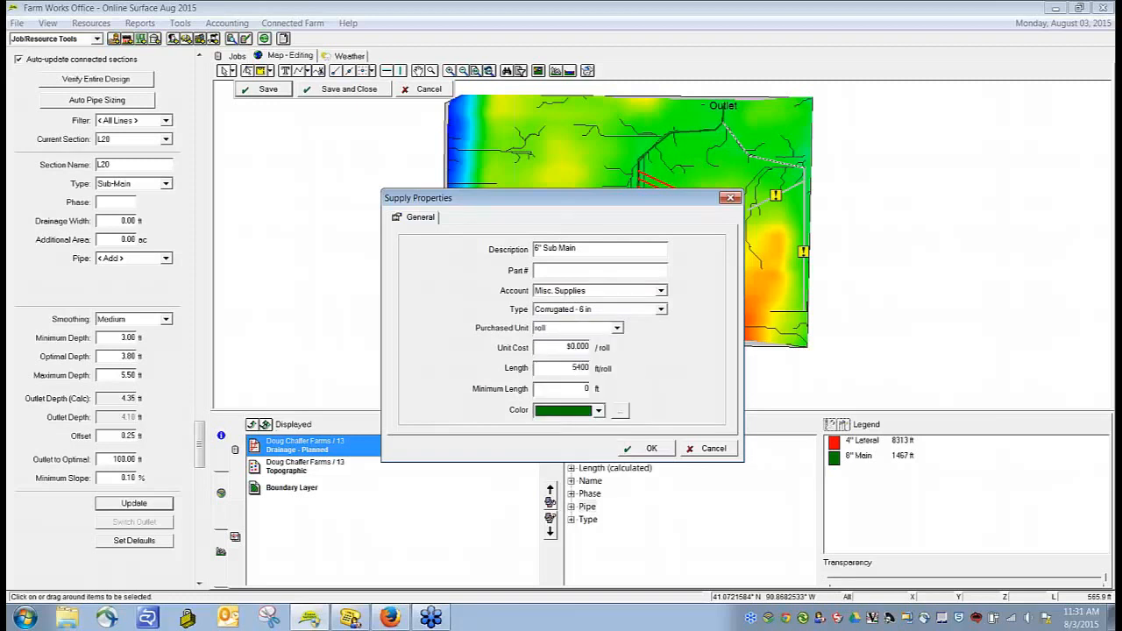
pyautogui.moveTo(589, 367); pyautogui.dragTo(579, 367)
pyautogui.doubleClick(576, 347)
pyautogui.click(648, 451)
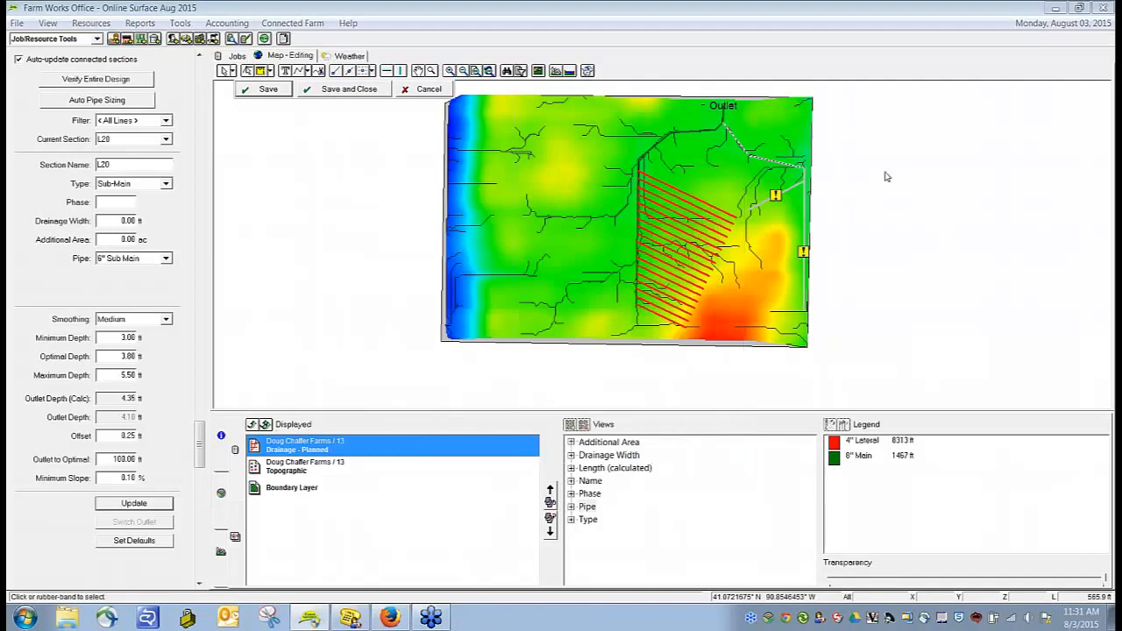
pyautogui.click(581, 351)
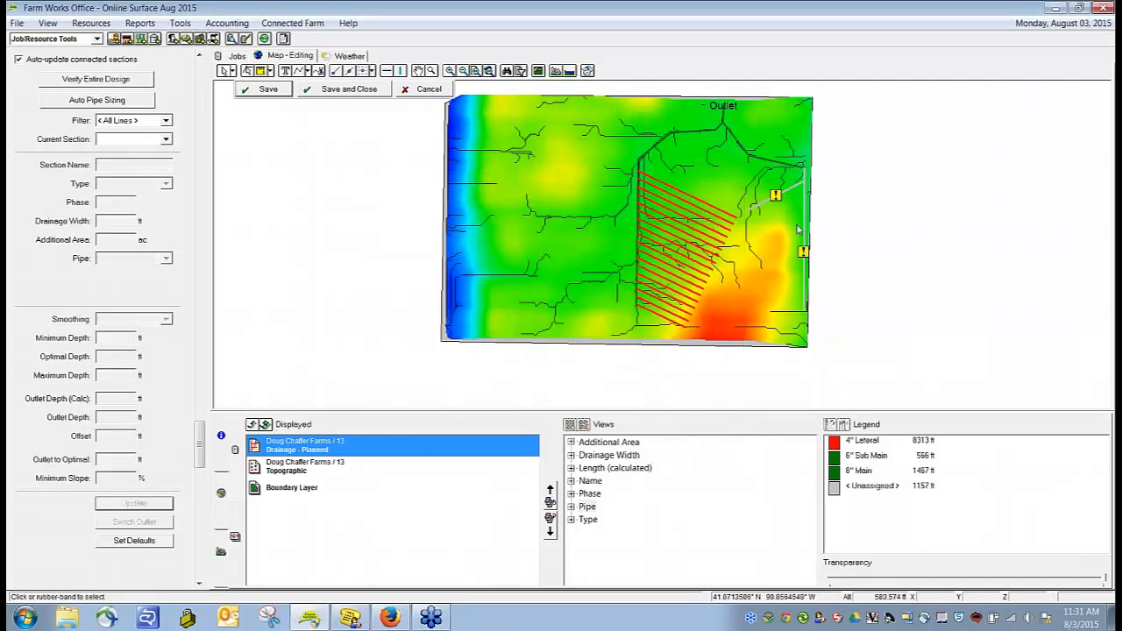
# Step: Assign the 6" Sub Main pipe to the submain along the east edge and update the section
pyautogui.click(166, 259)
pyautogui.click(153, 309)
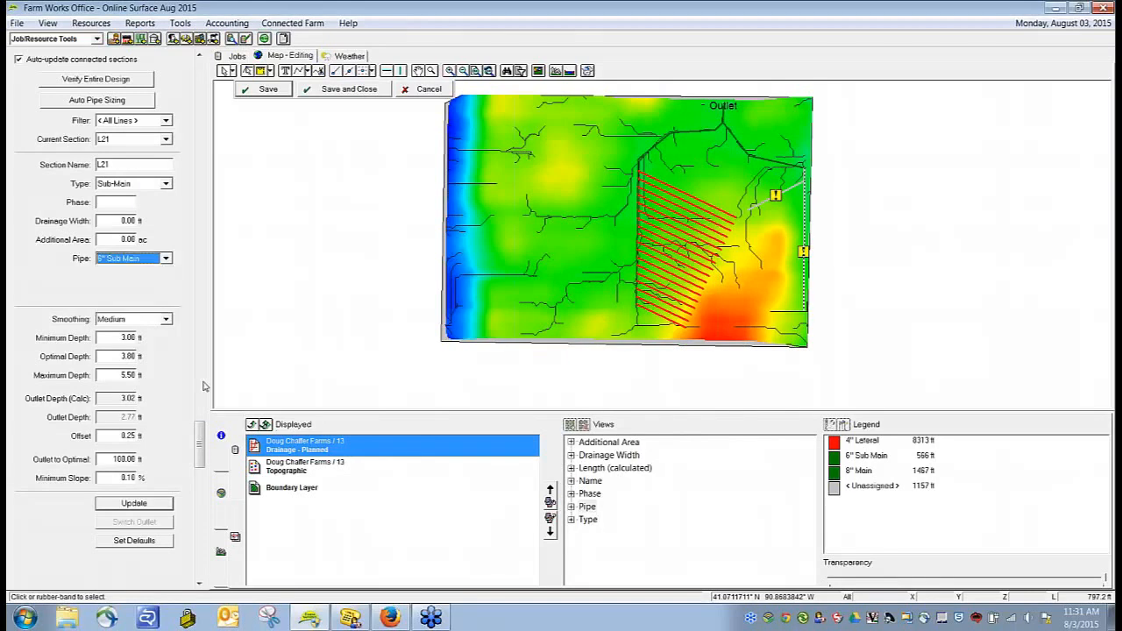
pyautogui.click(154, 505)
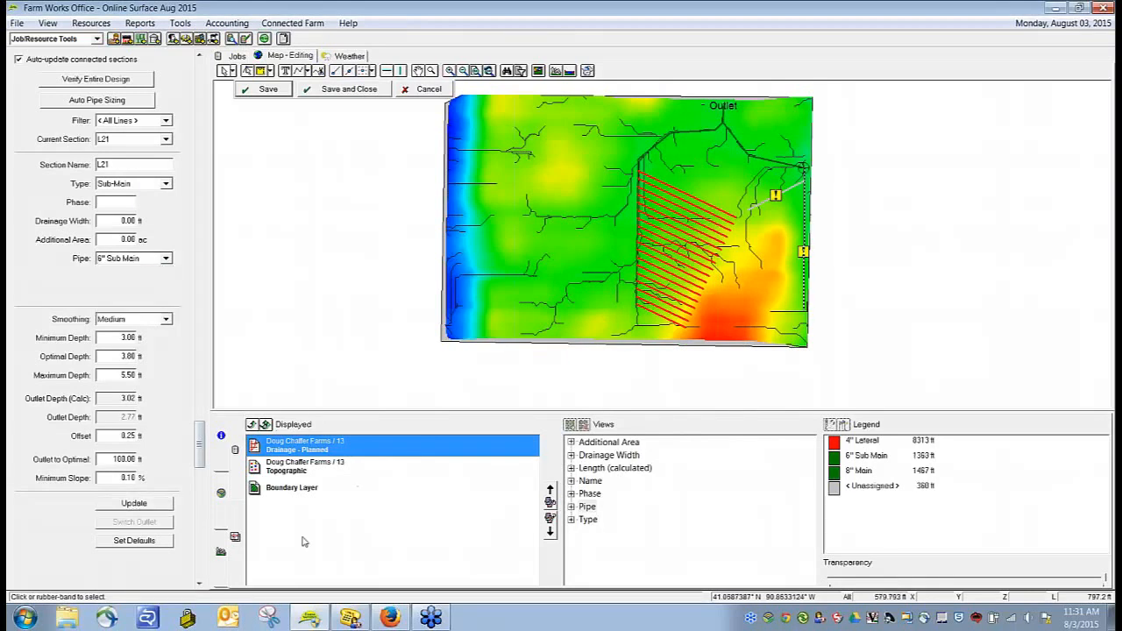
# Step: Examine the depth profiles of both submains, checking the first submain's depth where the east-edge submain connects
pyautogui.click(220, 552)
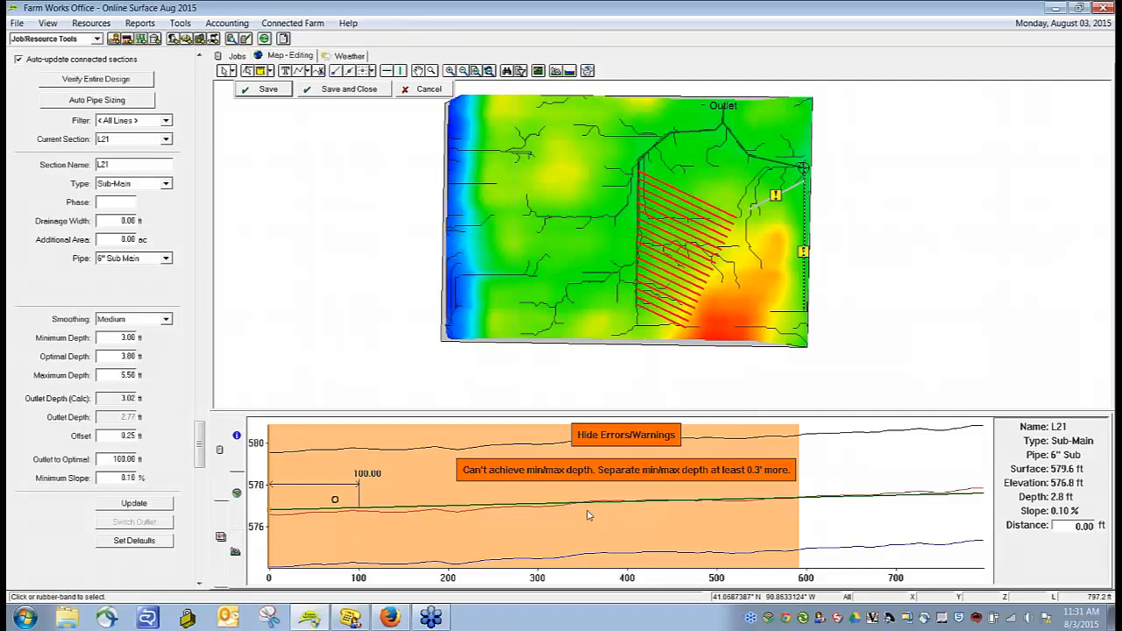
pyautogui.click(793, 168)
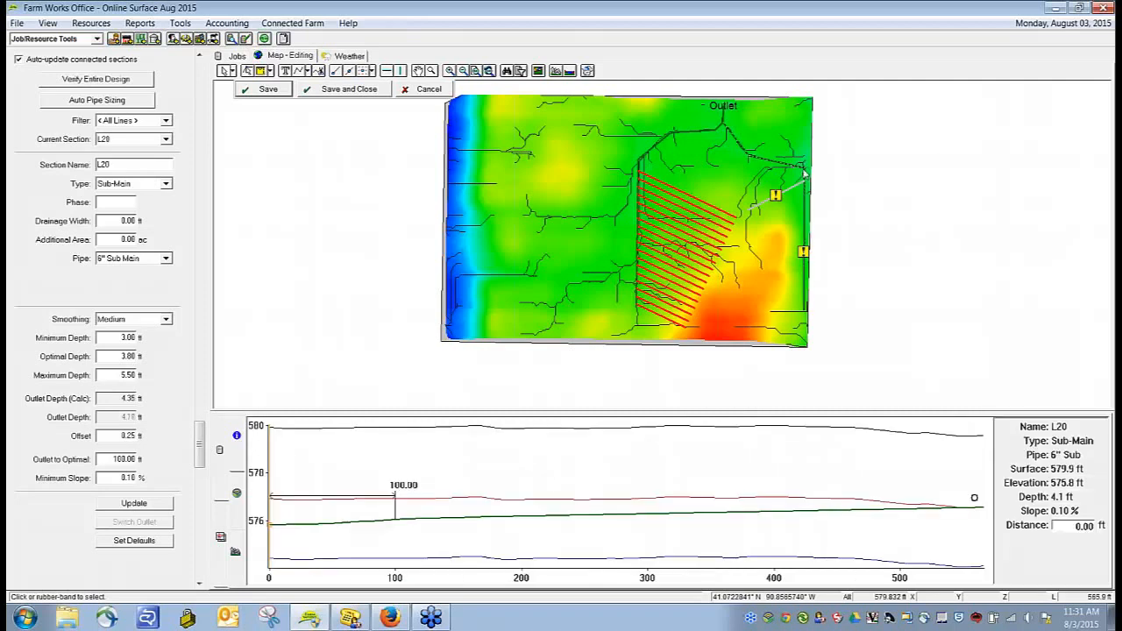
pyautogui.click(979, 533)
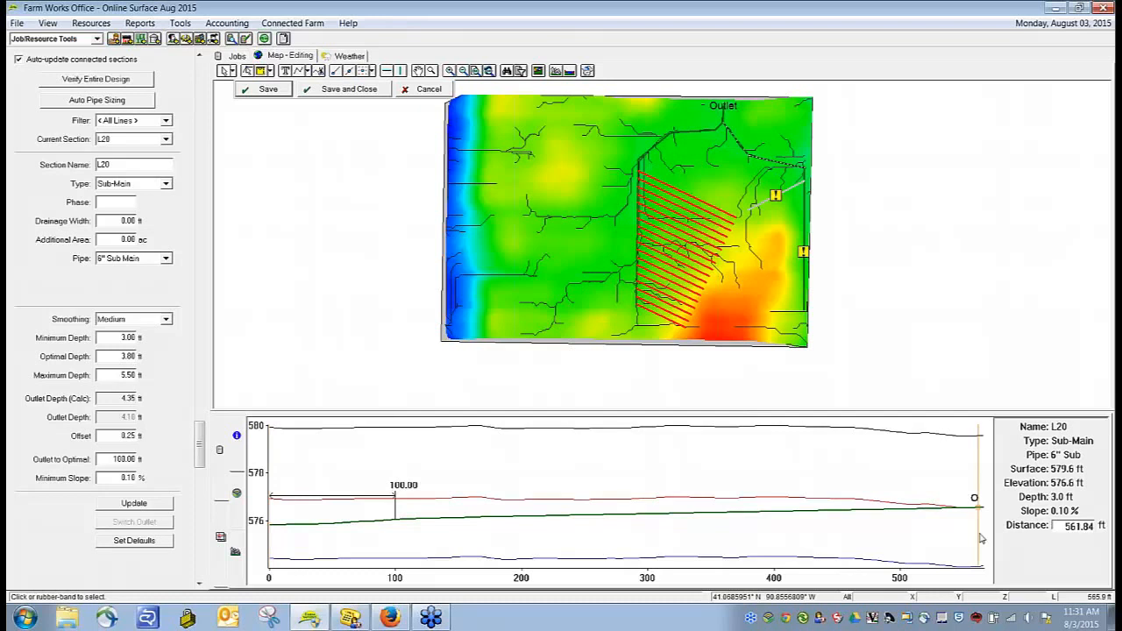
pyautogui.click(982, 519)
pyautogui.click(971, 519)
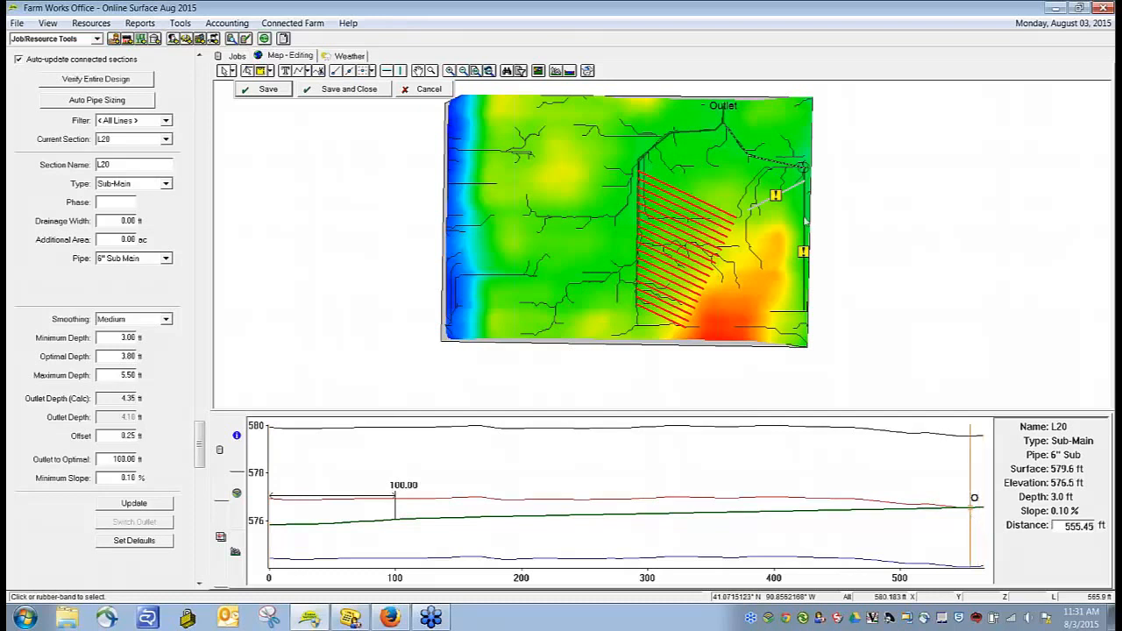
# Step: Set the east-edge submain's offset to 0.00 ft and update its profile
pyautogui.click(806, 222)
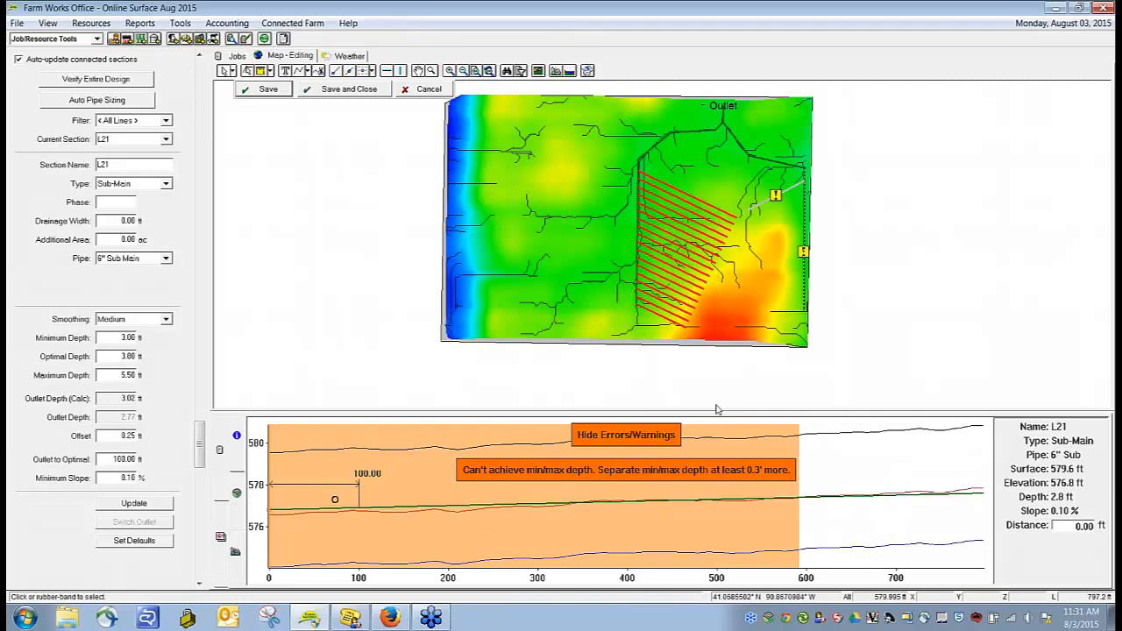
pyautogui.doubleClick(114, 437)
pyautogui.click(132, 503)
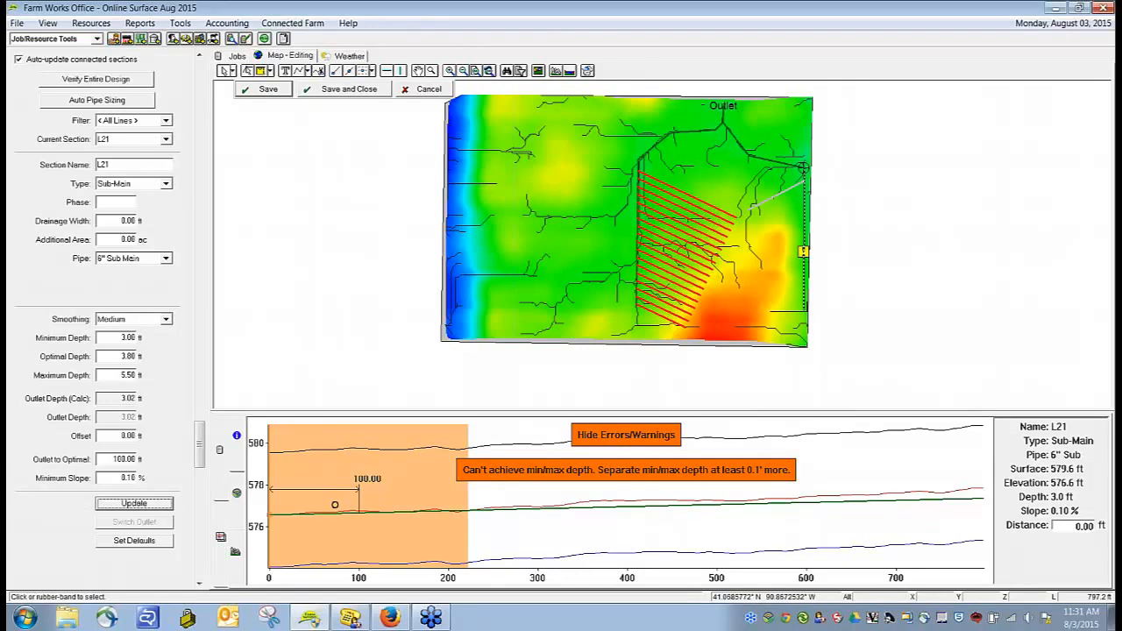
# Step: Set the east-edge submain's minimum slope to 0.05% and update its profile
pyautogui.click(110, 480)
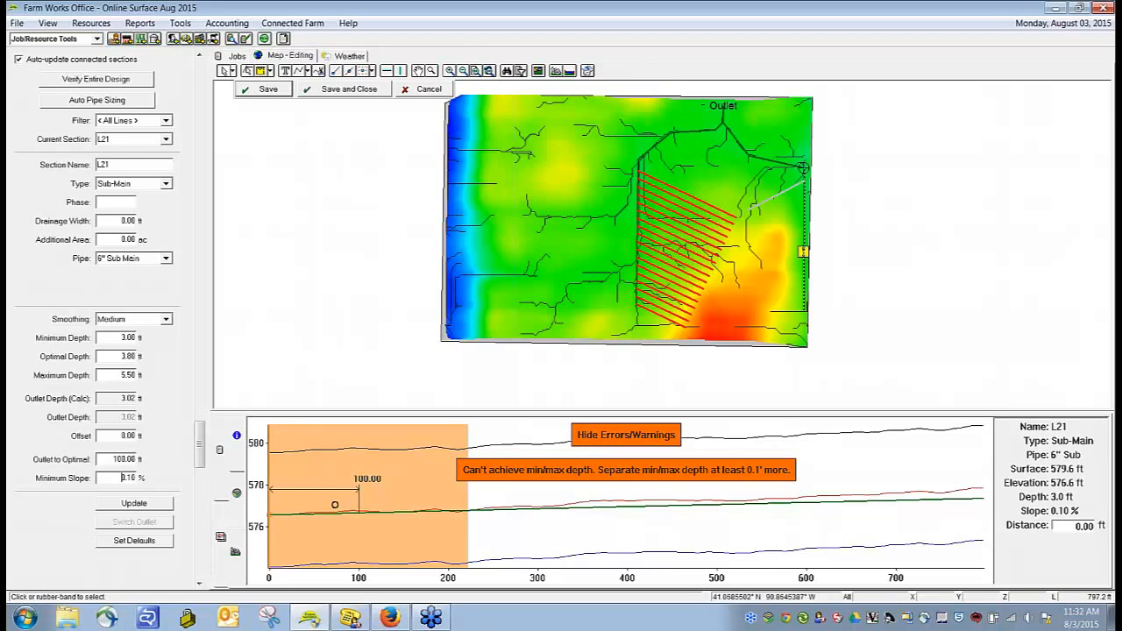
pyautogui.moveTo(128, 478); pyautogui.dragTo(210, 480)
pyautogui.write('05')
pyautogui.click(165, 505)
# Step: Assign the 4" Lateral pipe to the lateral on the east-edge submain and save the design
pyautogui.click(787, 198)
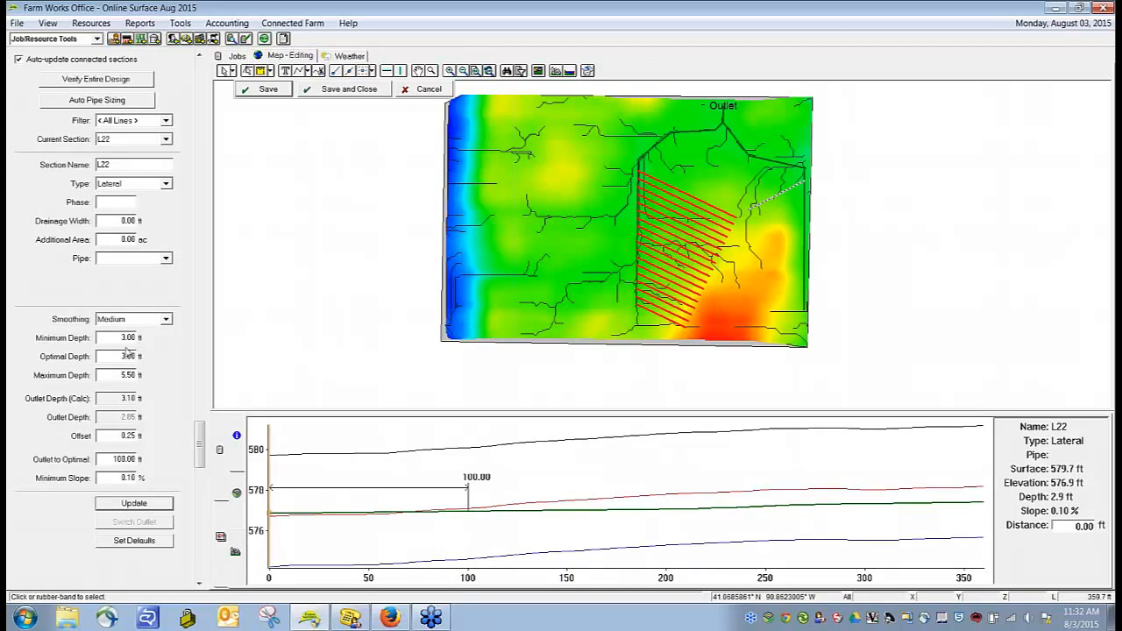
pyautogui.click(133, 504)
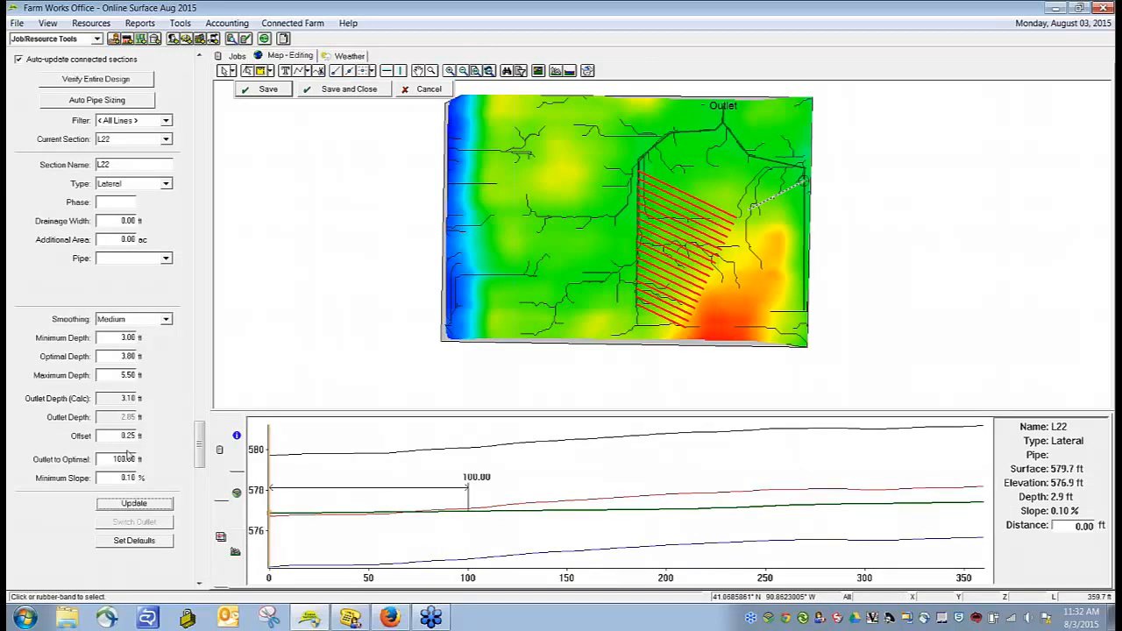
pyautogui.rightClick(768, 201)
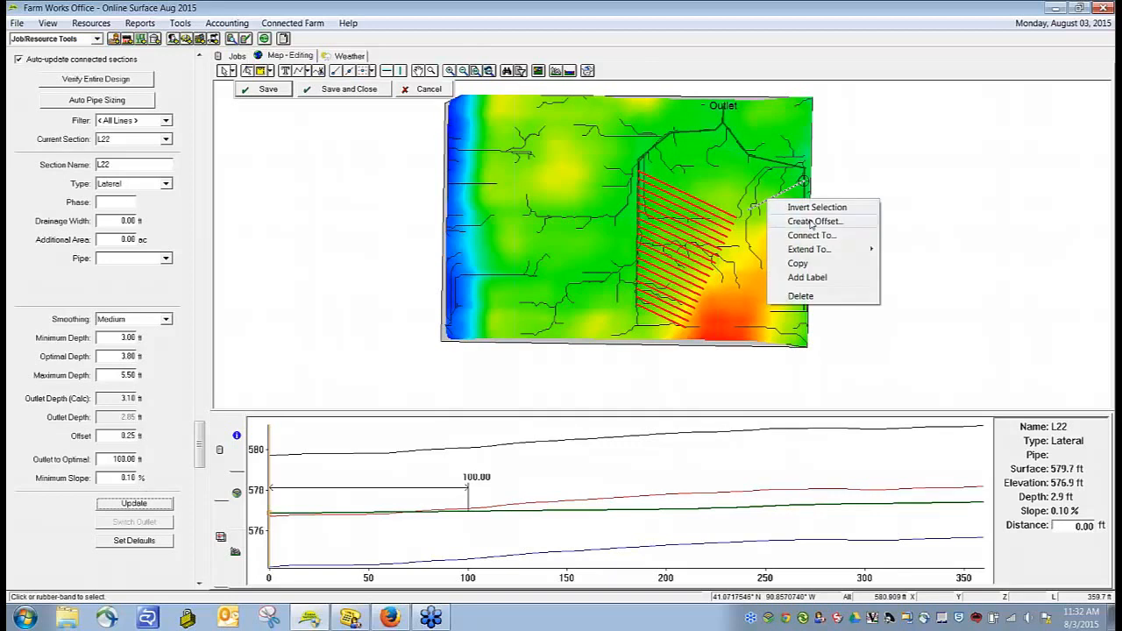
pyautogui.click(131, 259)
pyautogui.click(133, 300)
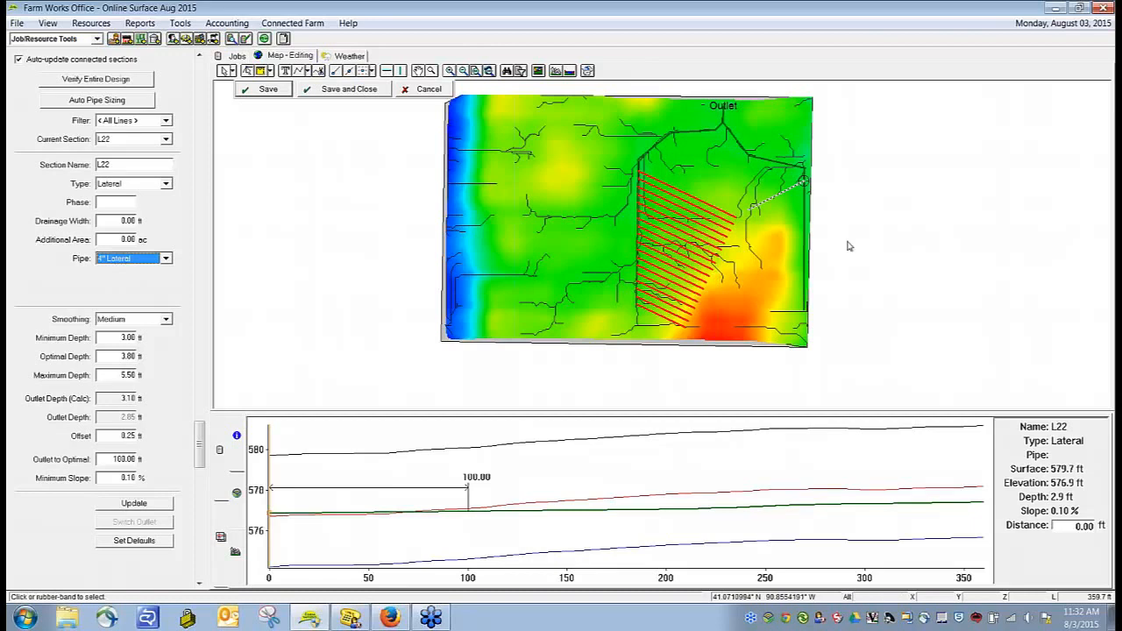
pyautogui.click(538, 256)
pyautogui.click(582, 354)
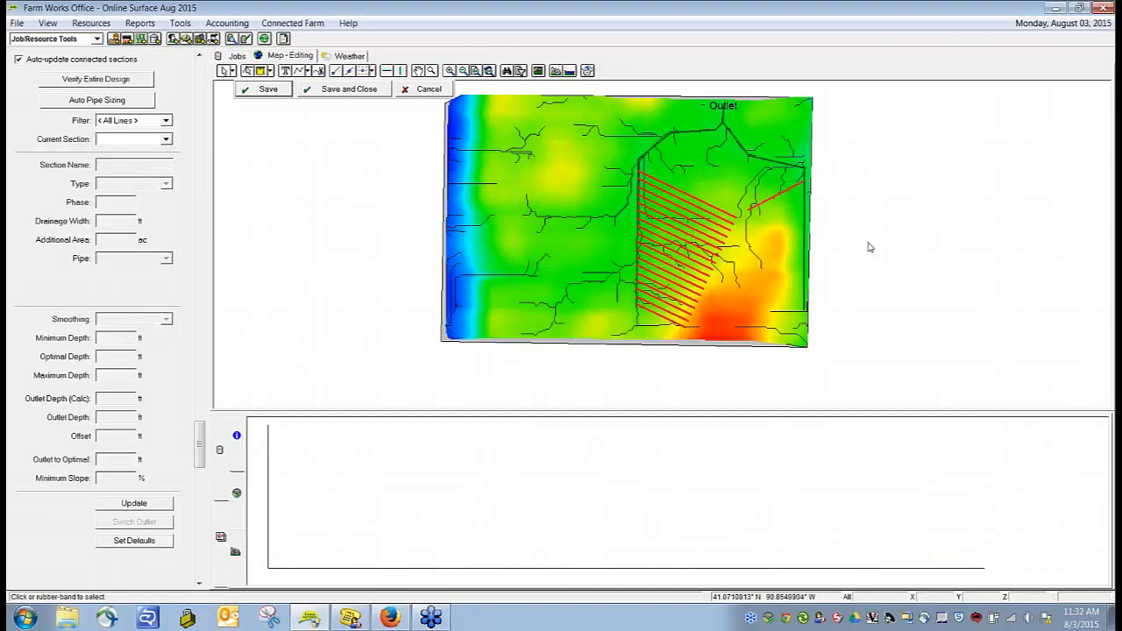
pyautogui.click(269, 89)
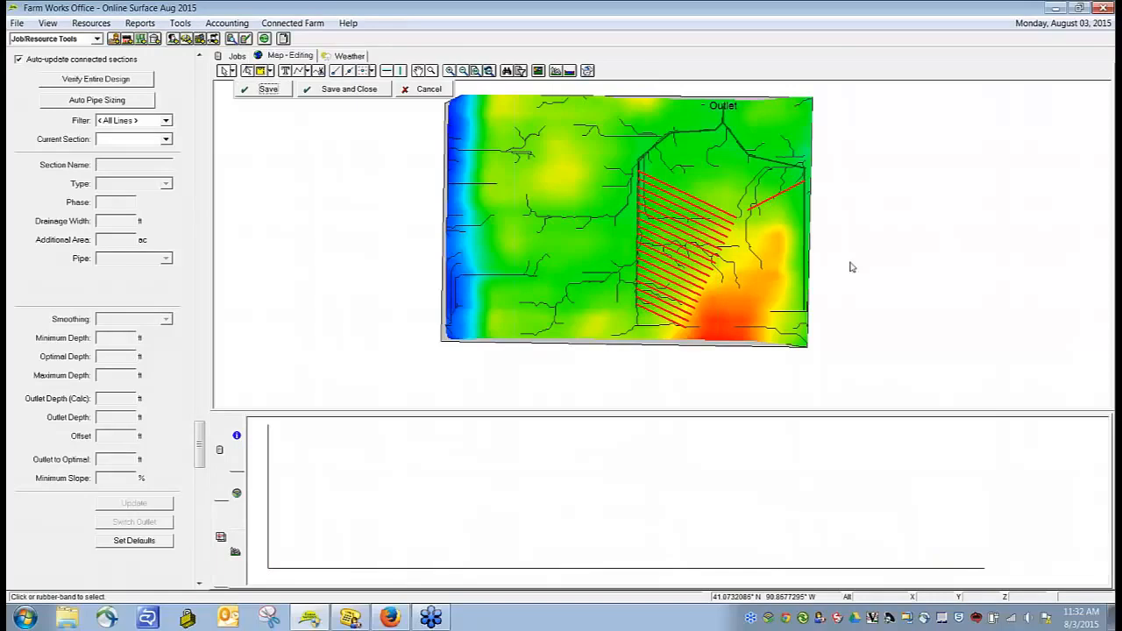
# Step: Create offset copies of the east-edge submain's lateral spaced 40 ft apart on its left side
pyautogui.click(770, 203)
pyautogui.rightClick(770, 204)
pyautogui.click(826, 226)
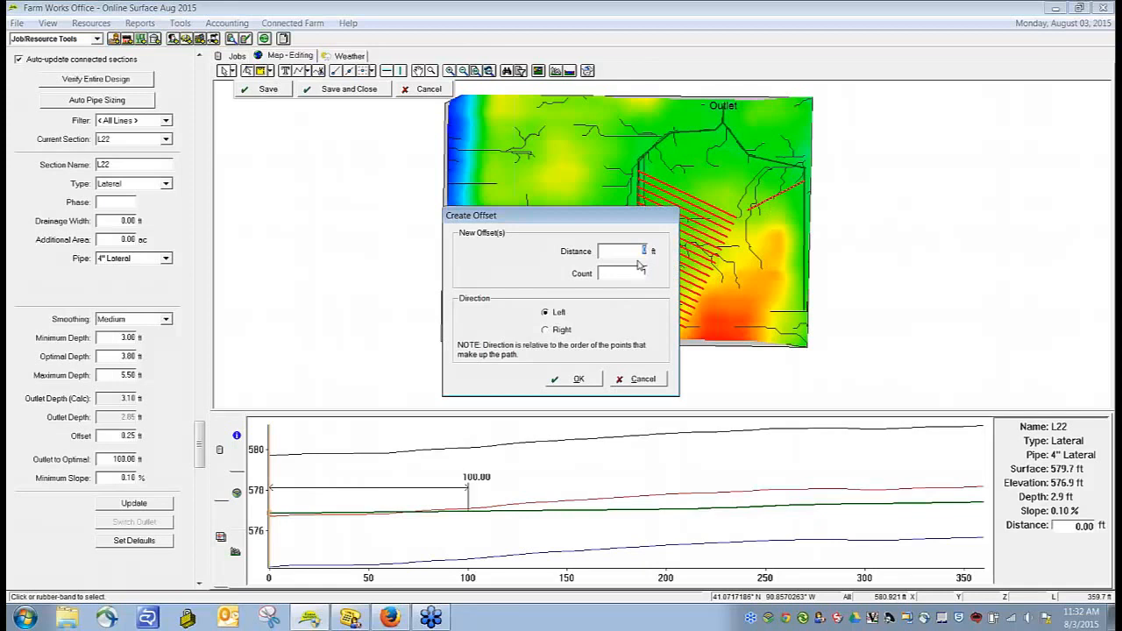
pyautogui.write('40')
pyautogui.press('Tab')
pyautogui.click(582, 379)
# Step: Delete the surplus offset laterals outside the field's southeast corner and check the profiles of the first and last remaining ones
pyautogui.moveTo(871, 273); pyautogui.dragTo(776, 391)
pyautogui.moveTo(884, 283); pyautogui.dragTo(794, 376)
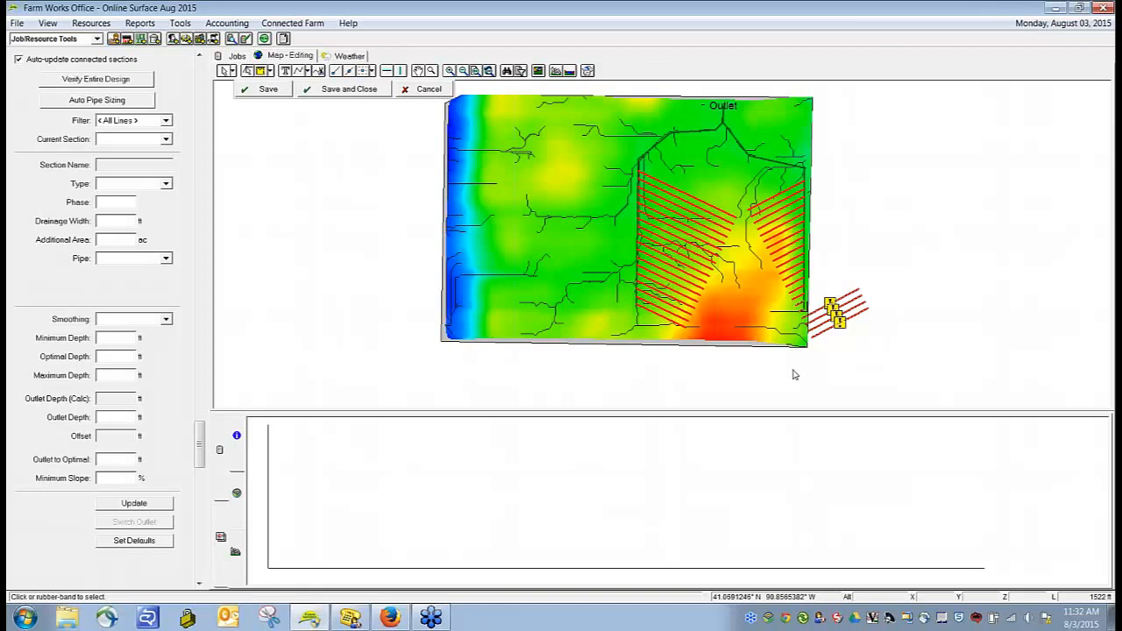
pyautogui.press('Delete')
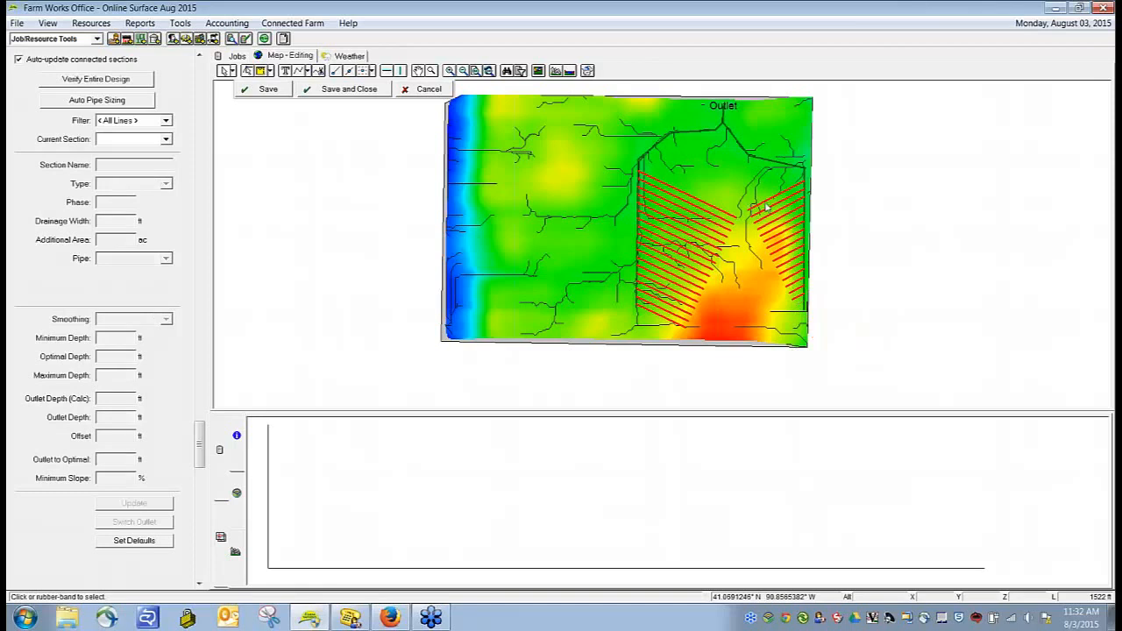
pyautogui.click(766, 214)
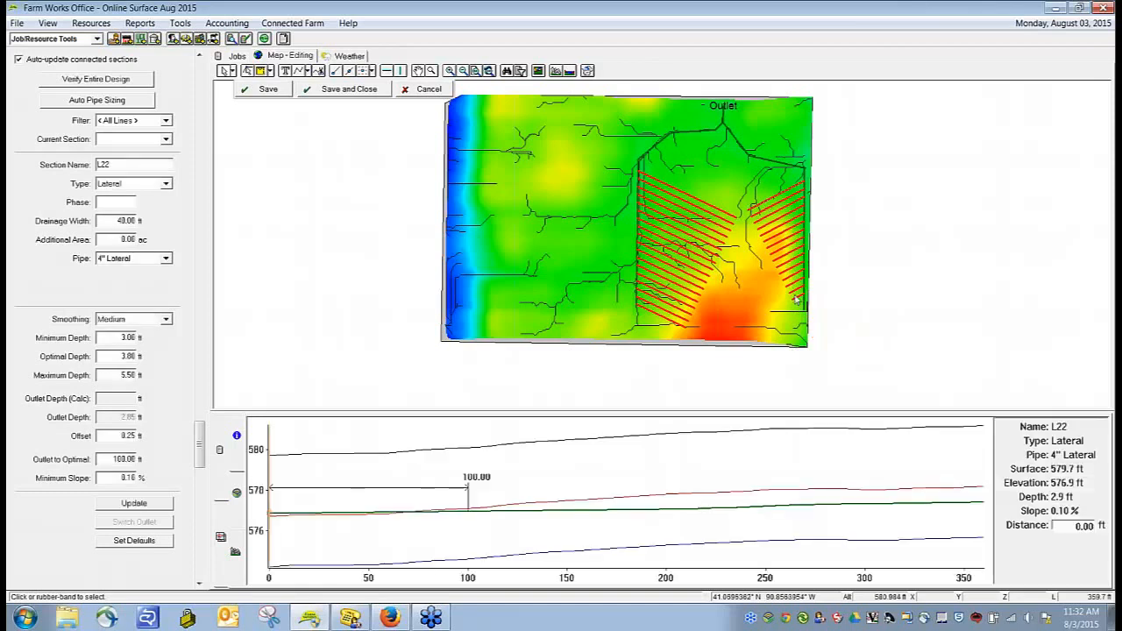
pyautogui.click(776, 188)
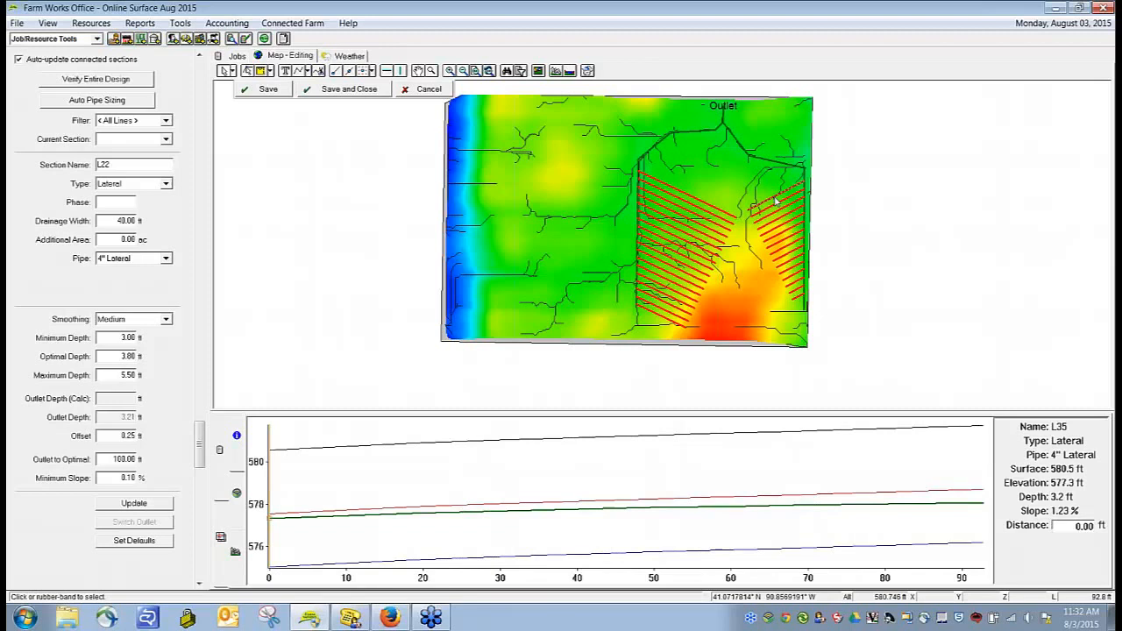
# Step: Delete the east-edge submain's laterals except the southernmost remaining one
pyautogui.click(799, 303)
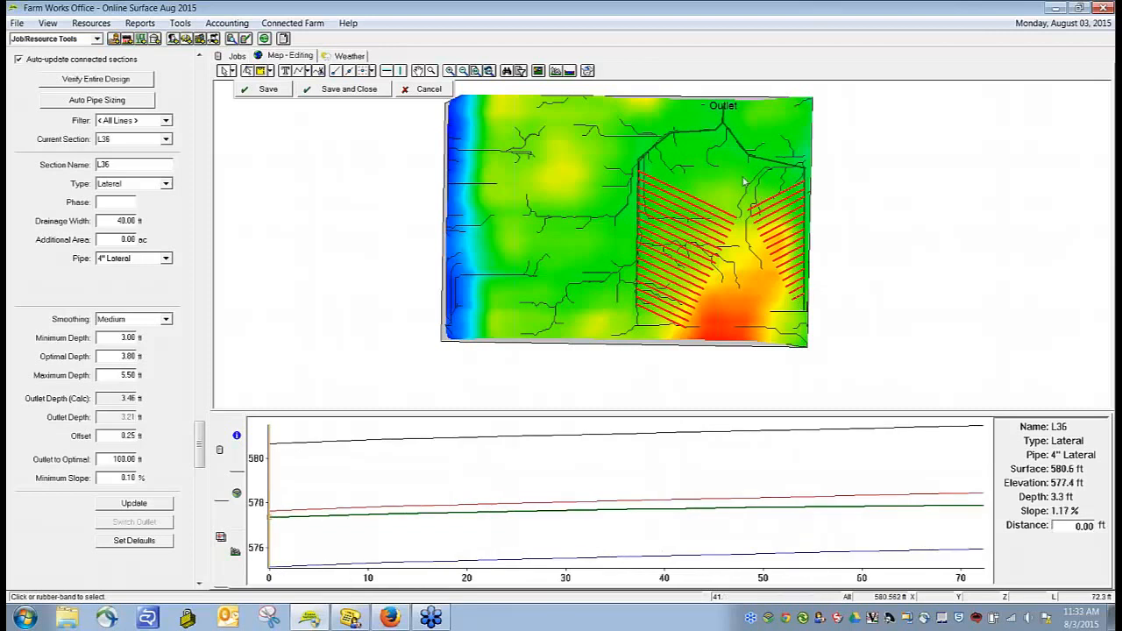
pyautogui.moveTo(742, 174); pyautogui.dragTo(886, 301)
pyautogui.press('Delete')
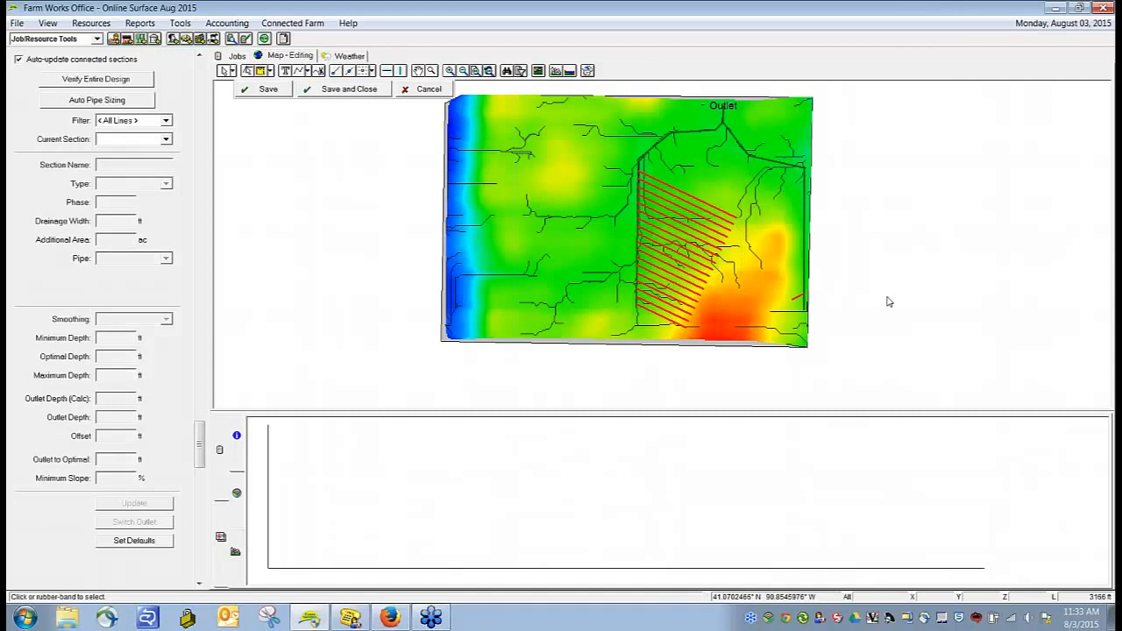
# Step: Extend the southernmost east lateral to the field boundary, split it near the south edge, and delete the cut-off end
pyautogui.click(795, 302)
pyautogui.rightClick(795, 302)
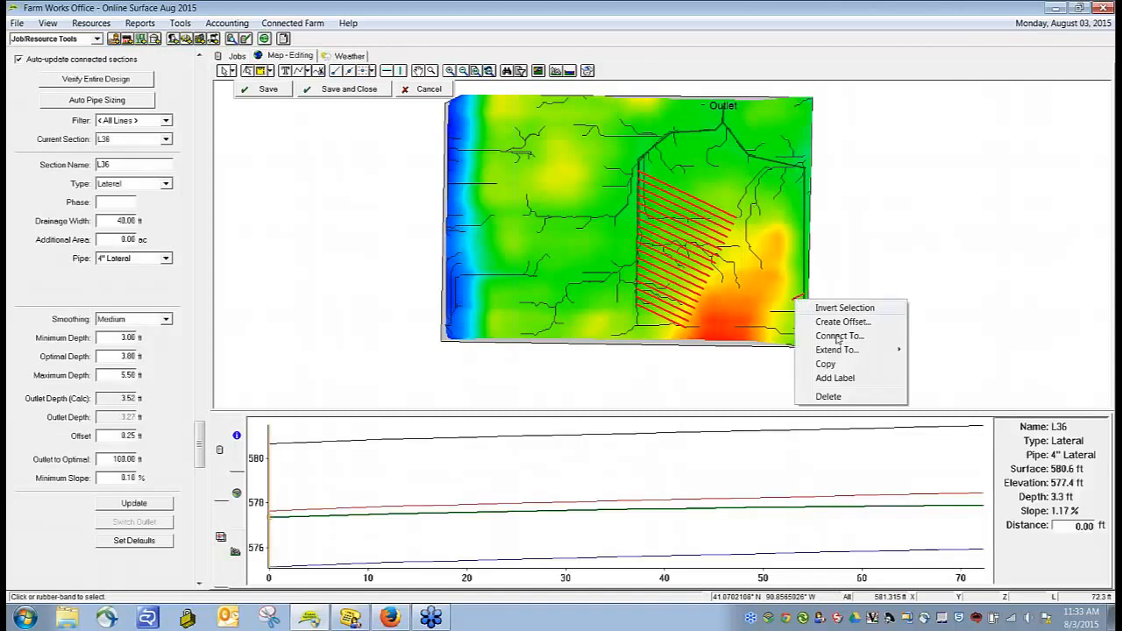
pyautogui.moveTo(838, 351)
pyautogui.click(937, 364)
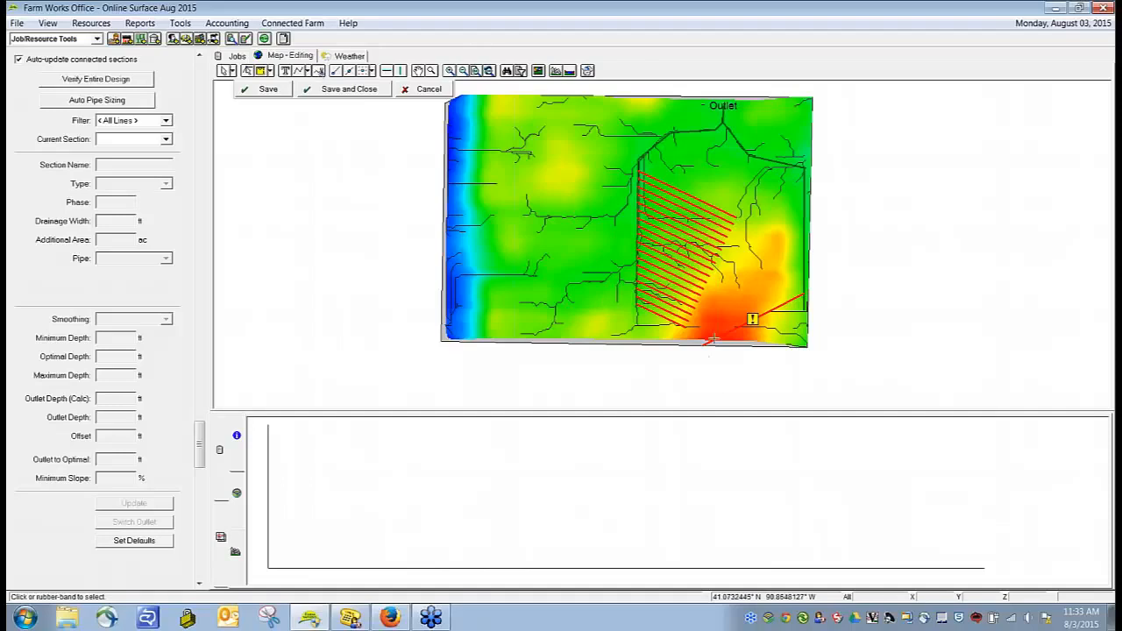
pyautogui.rightClick(733, 337)
pyautogui.click(748, 345)
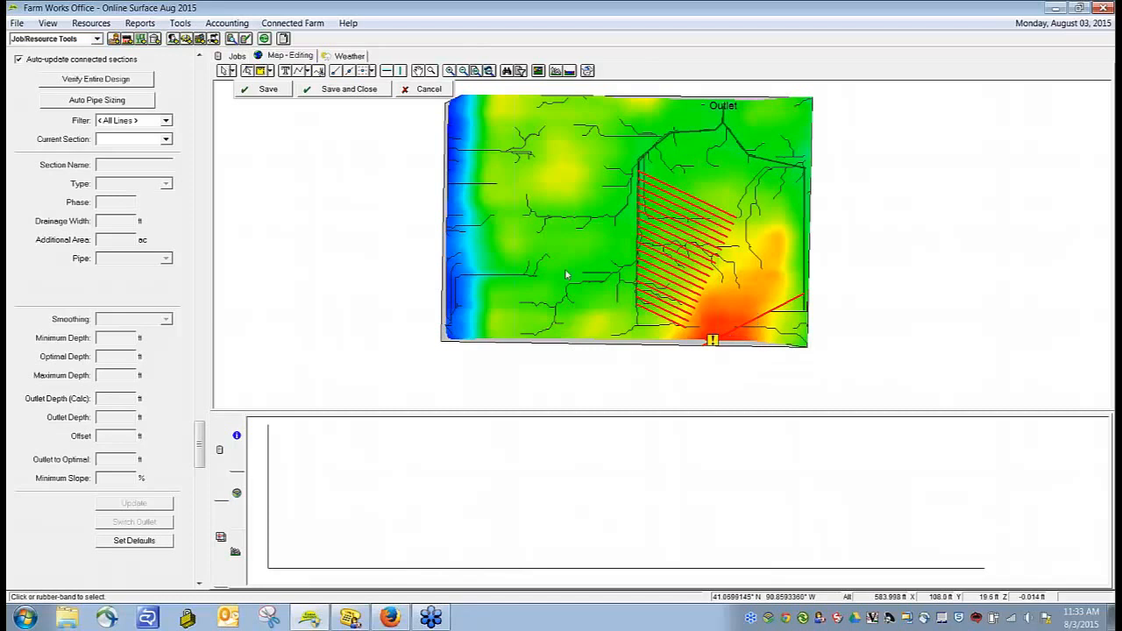
pyautogui.click(711, 347)
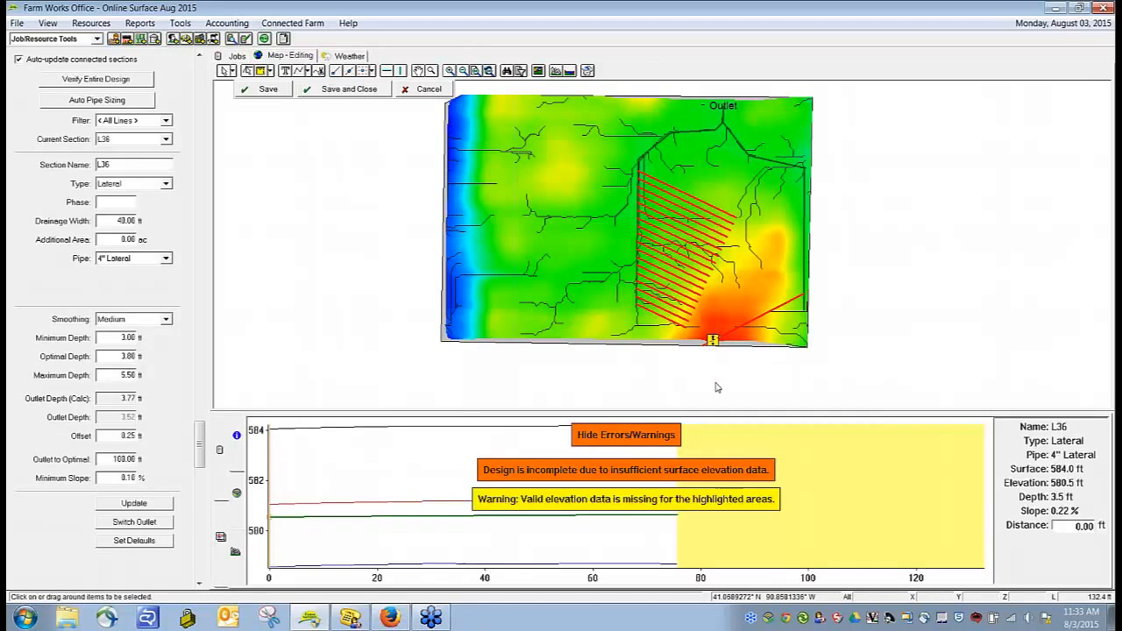
pyautogui.click(716, 388)
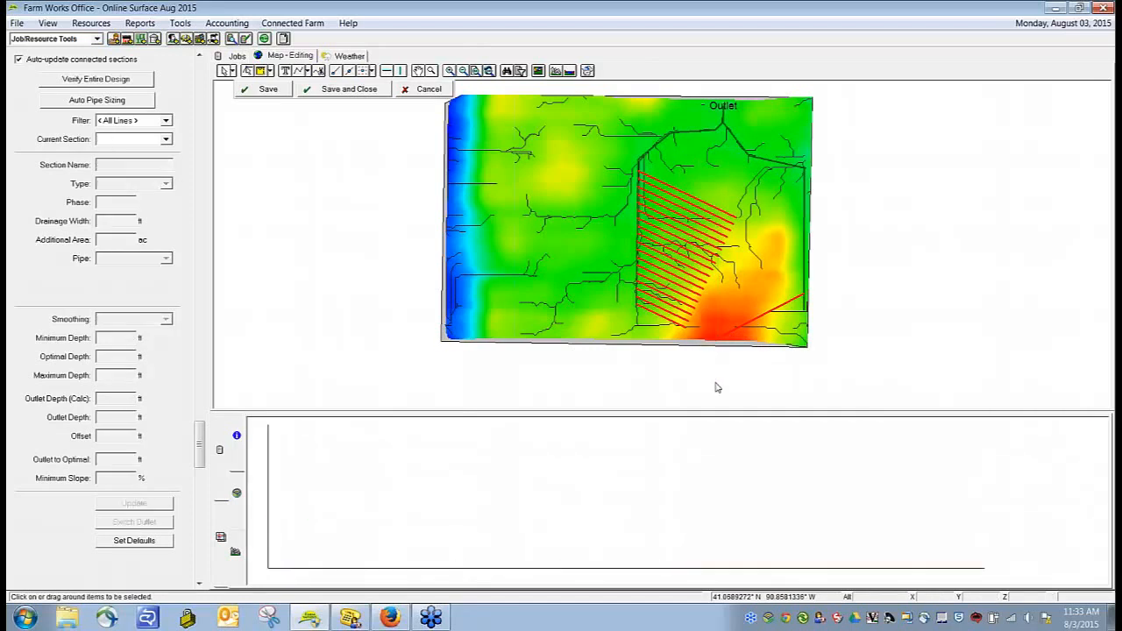
# Step: Create offset copies of the extended east lateral at 40 ft spacing, northward along the east-edge submain
pyautogui.click(768, 317)
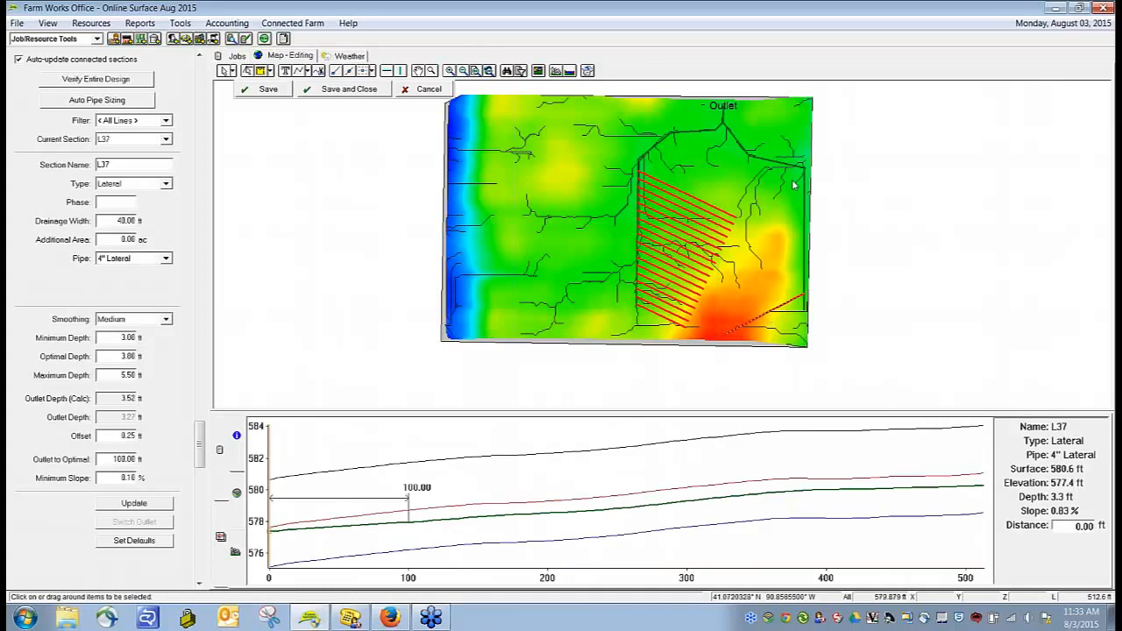
pyautogui.rightClick(750, 328)
pyautogui.click(793, 343)
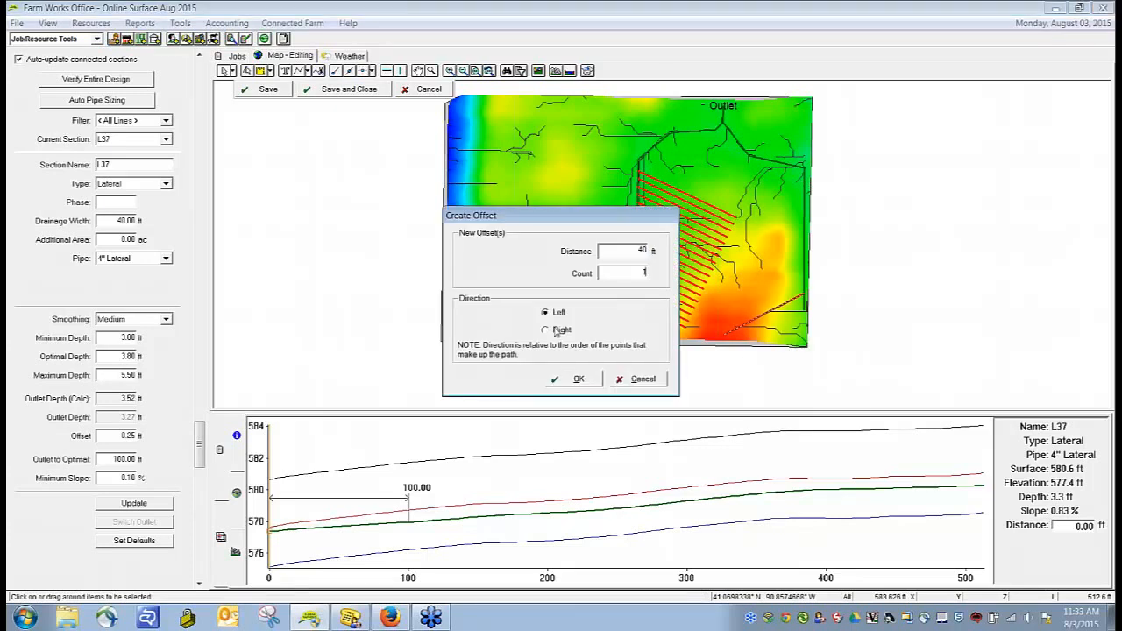
pyautogui.click(570, 378)
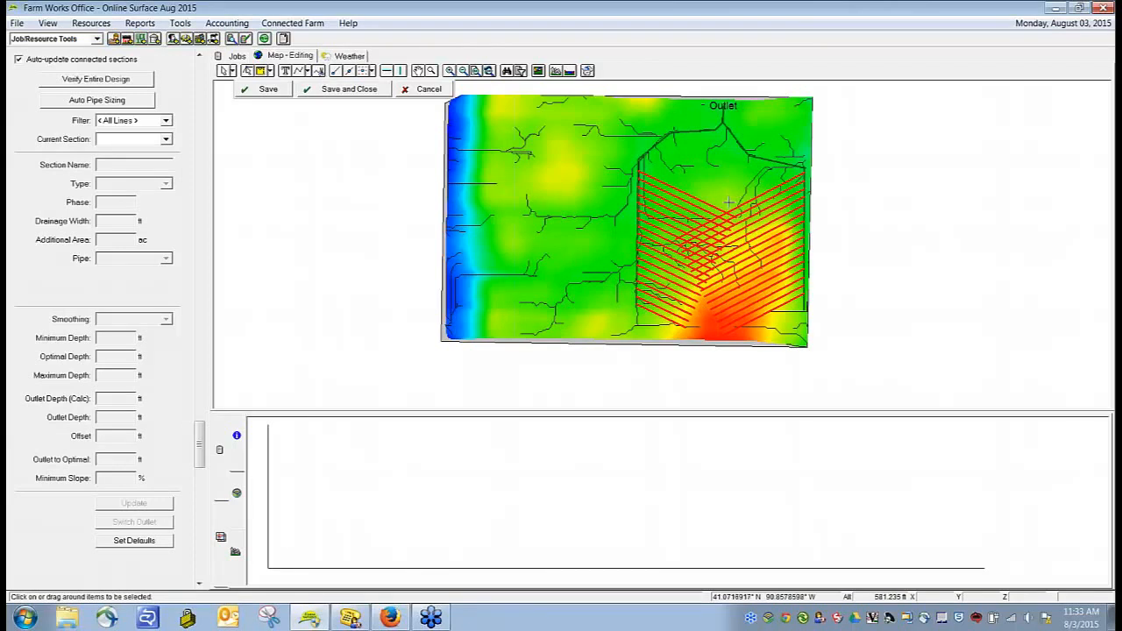
# Step: Split the laterals along a line where the east and west sets overlap and delete the cut-off pieces in the southern part
pyautogui.rightClick(700, 301)
pyautogui.click(729, 313)
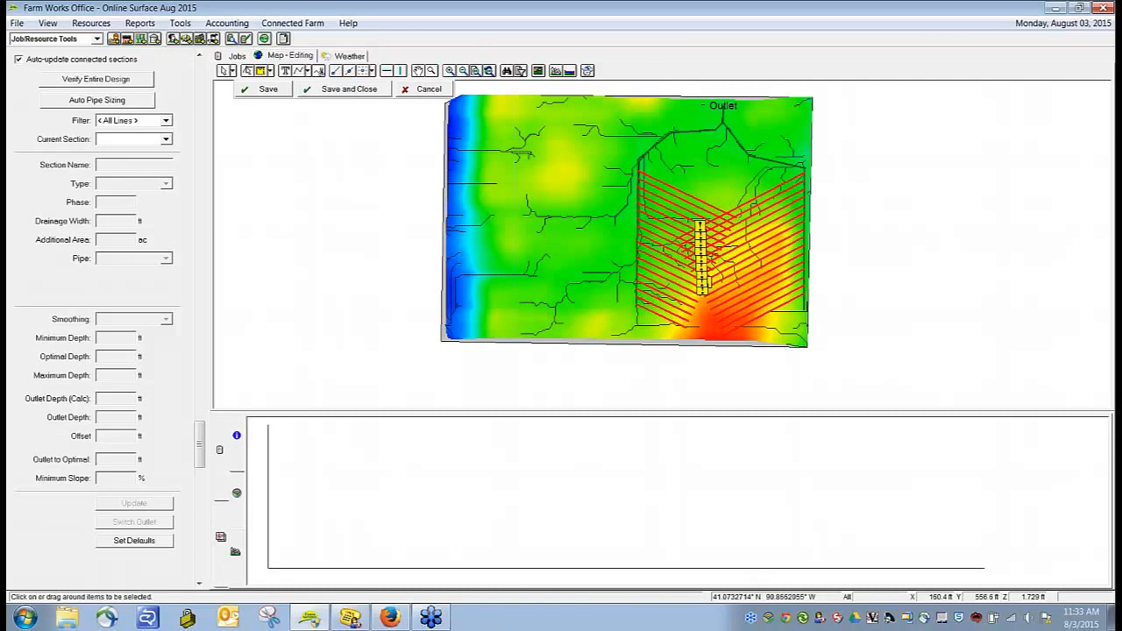
pyautogui.click(225, 72)
pyautogui.click(685, 242)
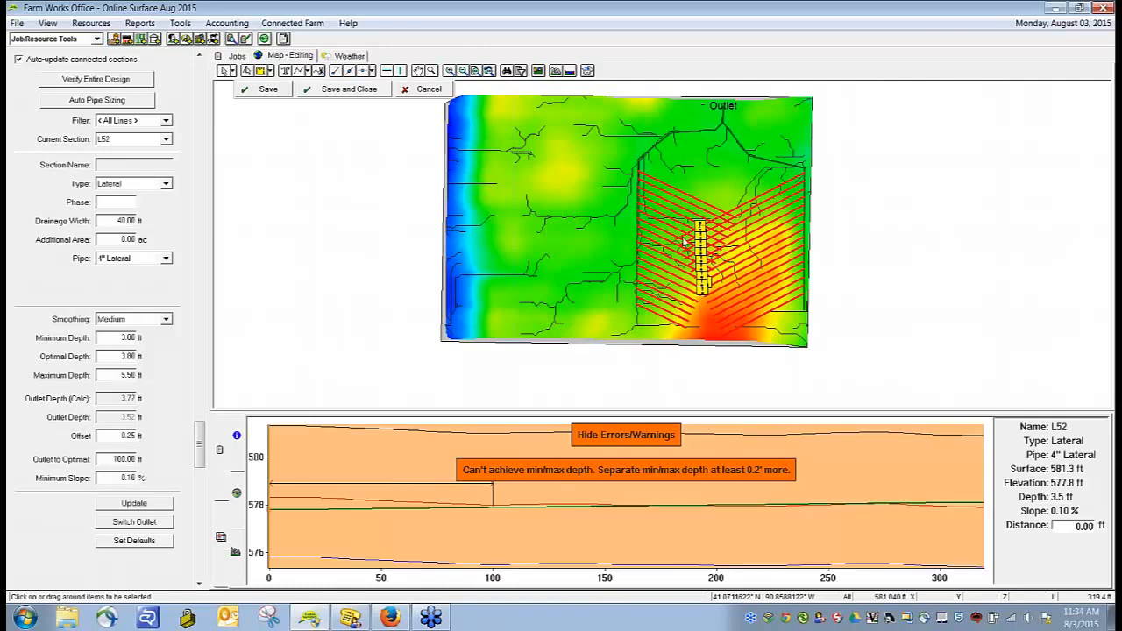
pyautogui.press('Delete')
pyautogui.click(698, 250)
pyautogui.press('Delete')
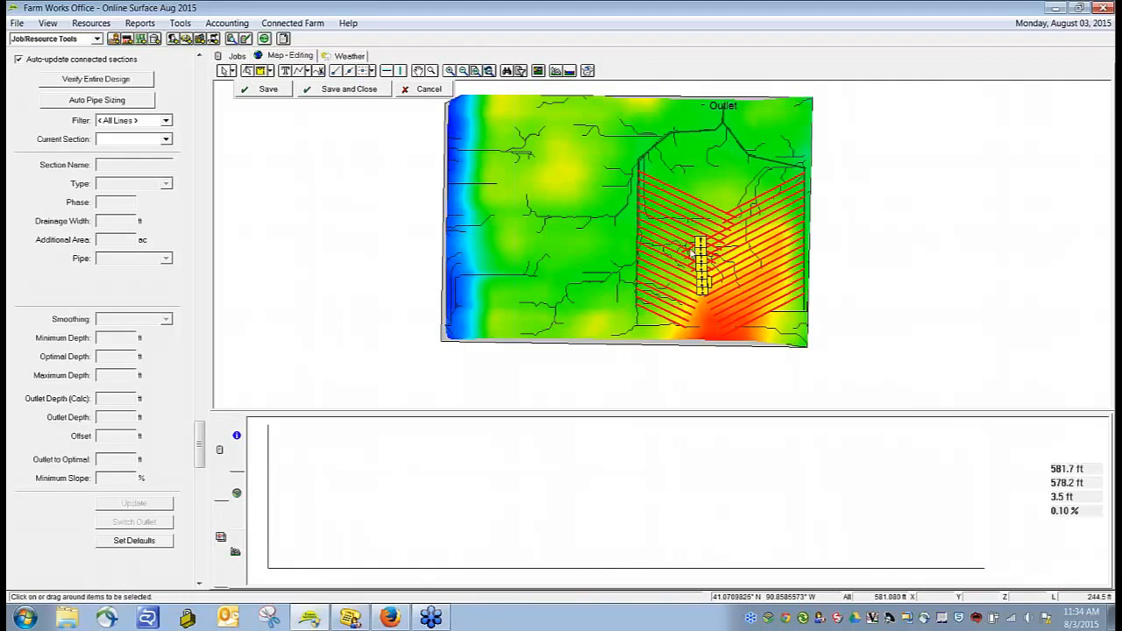
pyautogui.click(694, 249)
pyautogui.scroll(2, 697, 251)
pyautogui.press('Delete')
pyautogui.click(705, 253)
pyautogui.press('Delete')
pyautogui.click(706, 282)
pyautogui.press('Delete')
pyautogui.click(704, 316)
pyautogui.press('Delete')
pyautogui.click(698, 359)
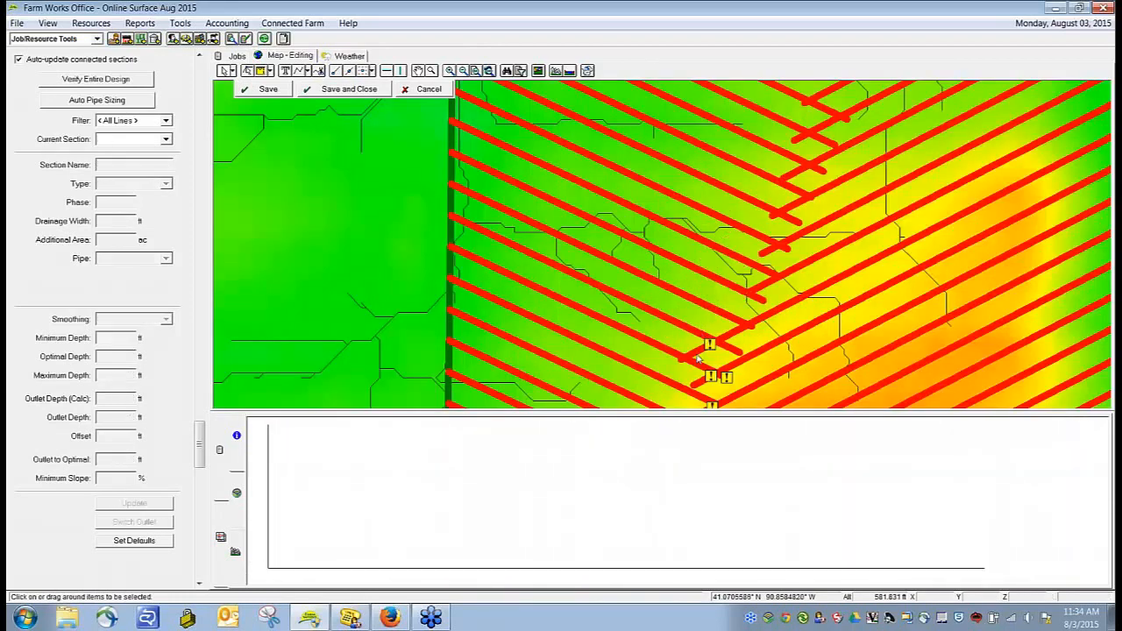
pyautogui.press('Delete')
pyautogui.click(710, 379)
pyautogui.press('Delete')
pyautogui.scroll(-2, 731, 395)
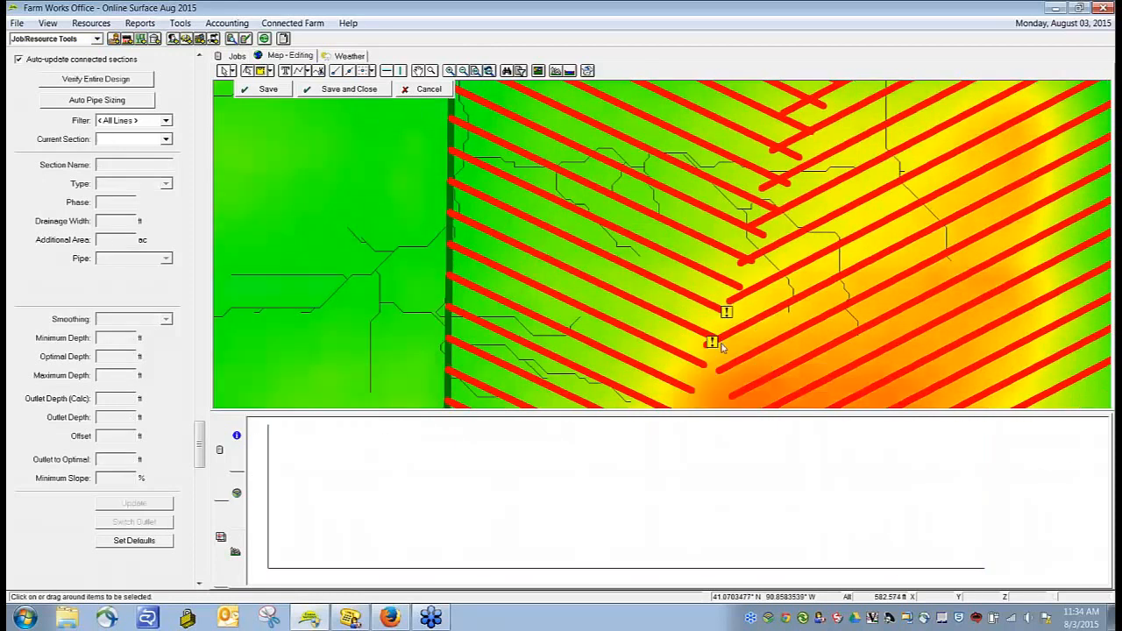
pyautogui.click(718, 344)
pyautogui.press('Delete')
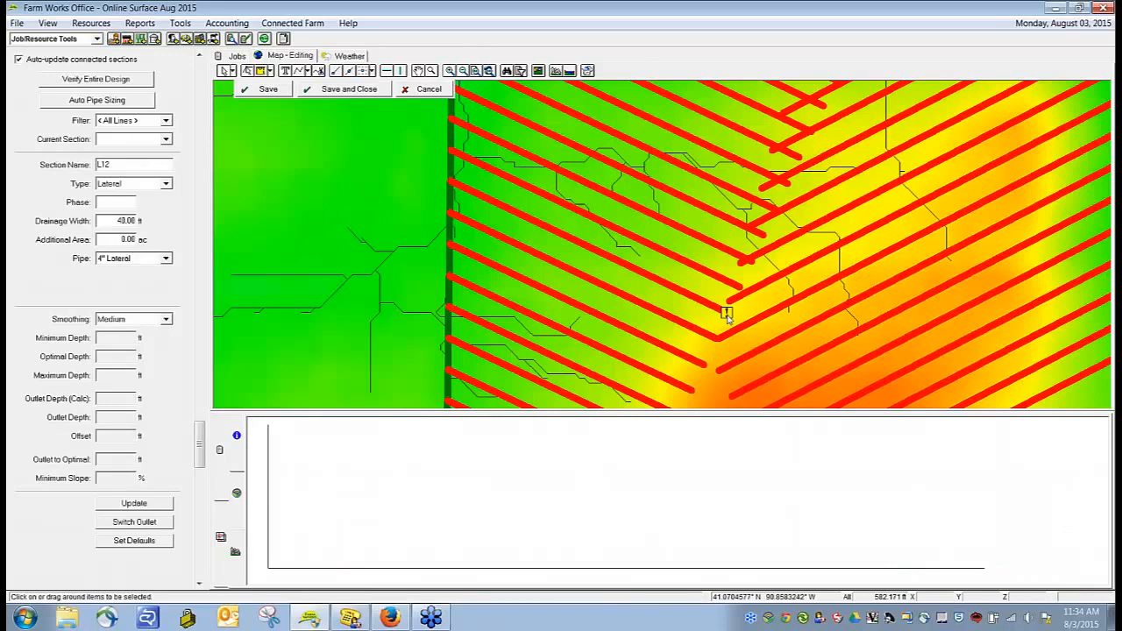
pyautogui.click(726, 315)
pyautogui.press('Delete')
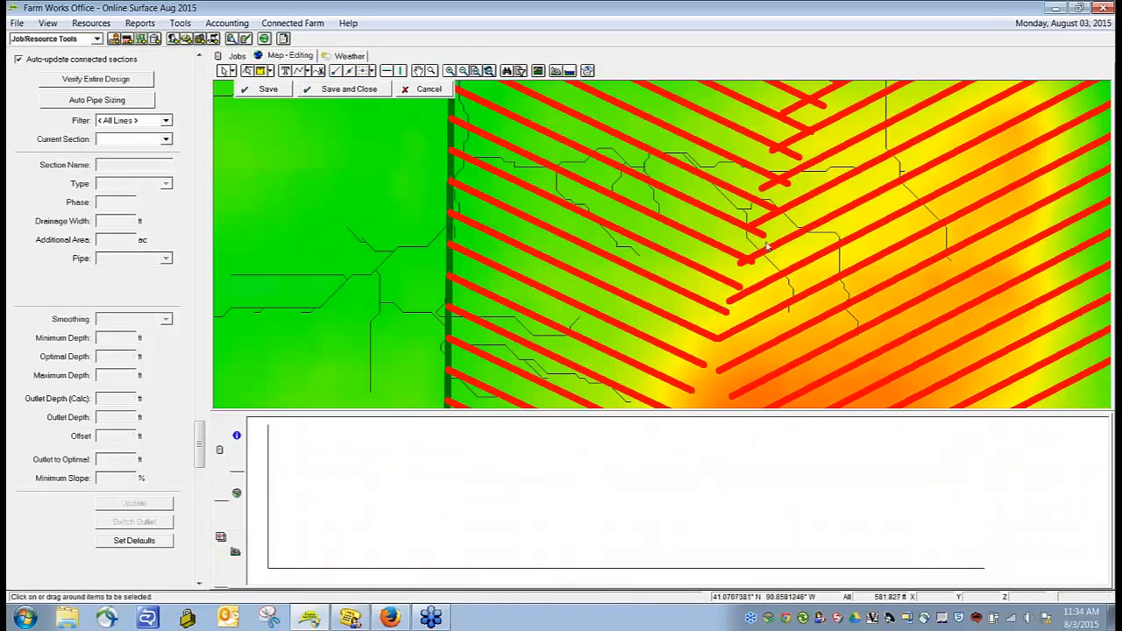
# Step: Delete the remaining overlapping lateral ends northward along the meeting line of the east and west sets
pyautogui.click(763, 239)
pyautogui.press('Delete')
pyautogui.click(765, 225)
pyautogui.press('Delete')
pyautogui.click(784, 207)
pyautogui.press('Delete')
pyautogui.click(797, 154)
pyautogui.press('Delete')
pyautogui.click(808, 130)
pyautogui.press('Delete')
pyautogui.click(820, 114)
pyautogui.press('Delete')
pyautogui.press('Up')
pyautogui.press('Up')
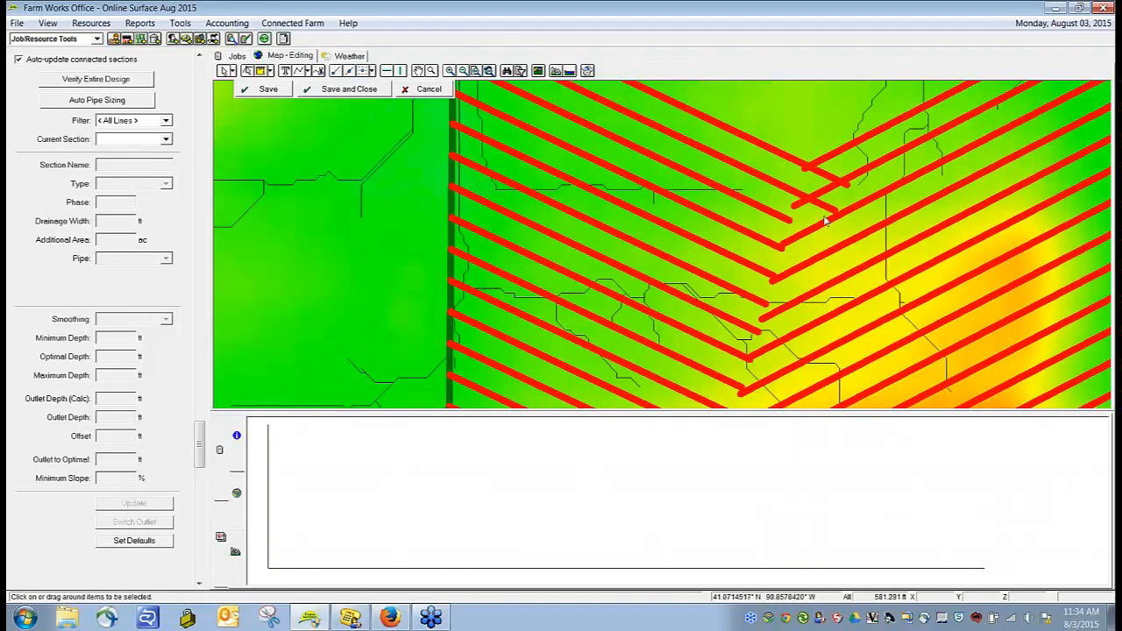
pyautogui.click(824, 210)
pyautogui.press('Delete')
pyautogui.click(825, 182)
pyautogui.press('Delete')
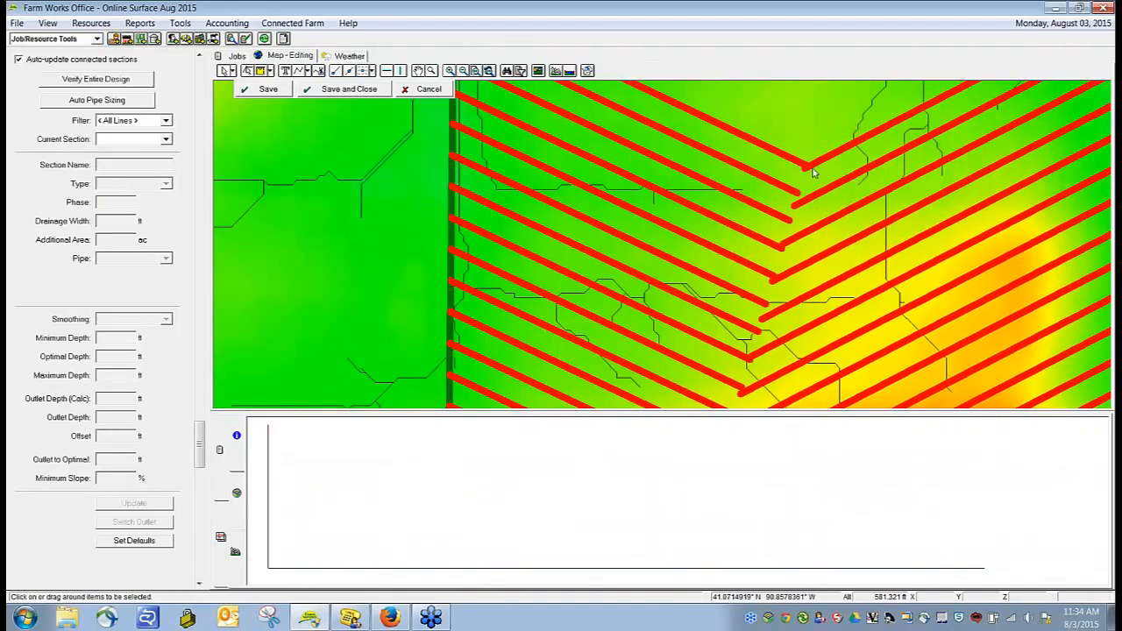
# Step: Extend the five shortened east laterals over the high ground in the south to the field boundary
pyautogui.scroll(-3, 807, 170)
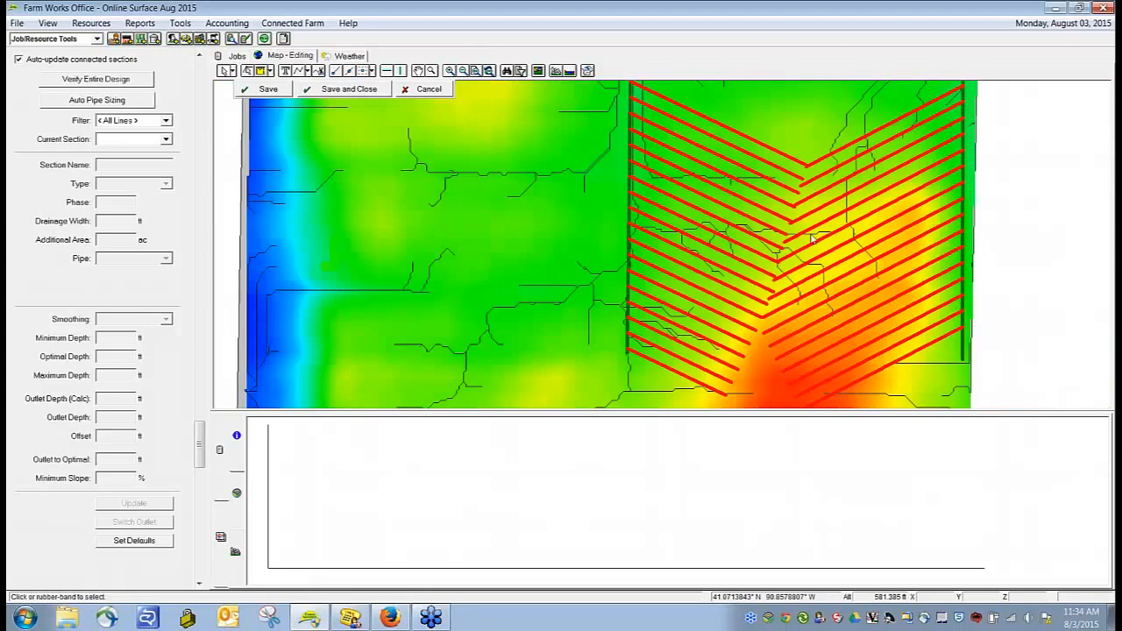
pyautogui.click(797, 328)
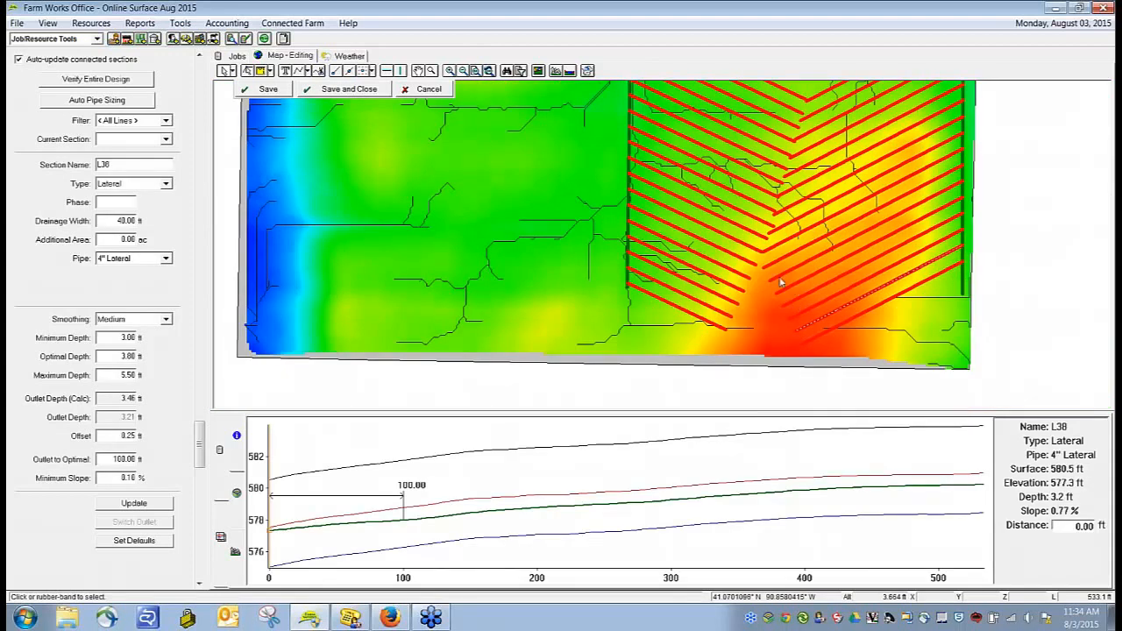
pyautogui.click(794, 301)
pyautogui.keyDown('shift'); pyautogui.click(794, 303); pyautogui.keyUp('shift')
pyautogui.keyDown('shift'); pyautogui.click(802, 314); pyautogui.keyUp('shift')
pyautogui.keyDown('shift'); pyautogui.click(809, 323); pyautogui.keyUp('shift')
pyautogui.rightClick(806, 320)
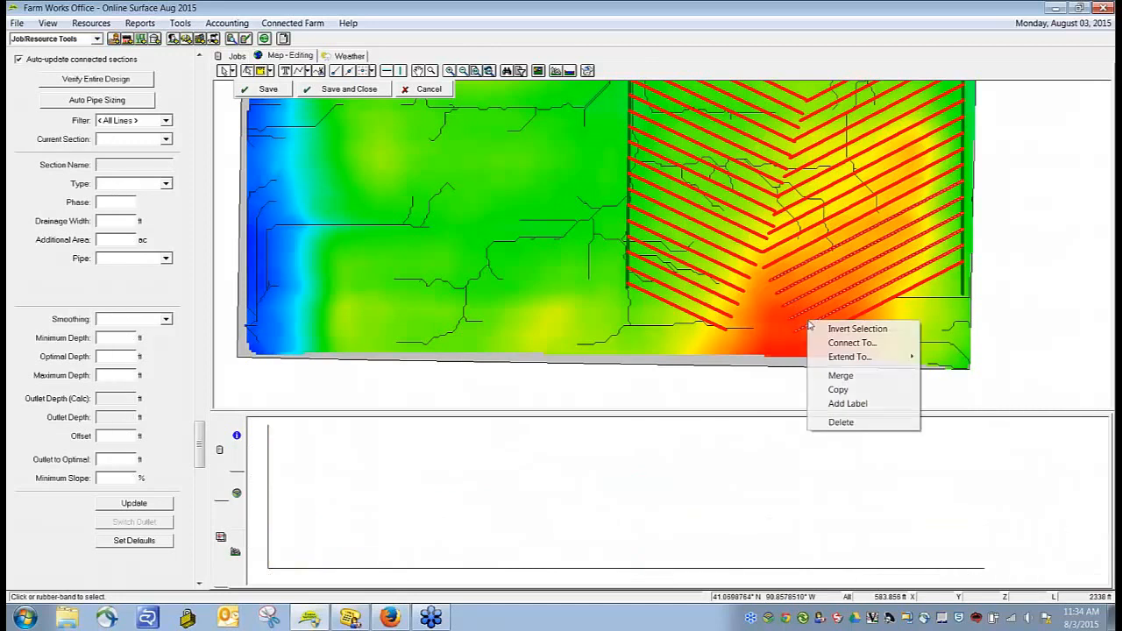
pyautogui.moveTo(858, 359)
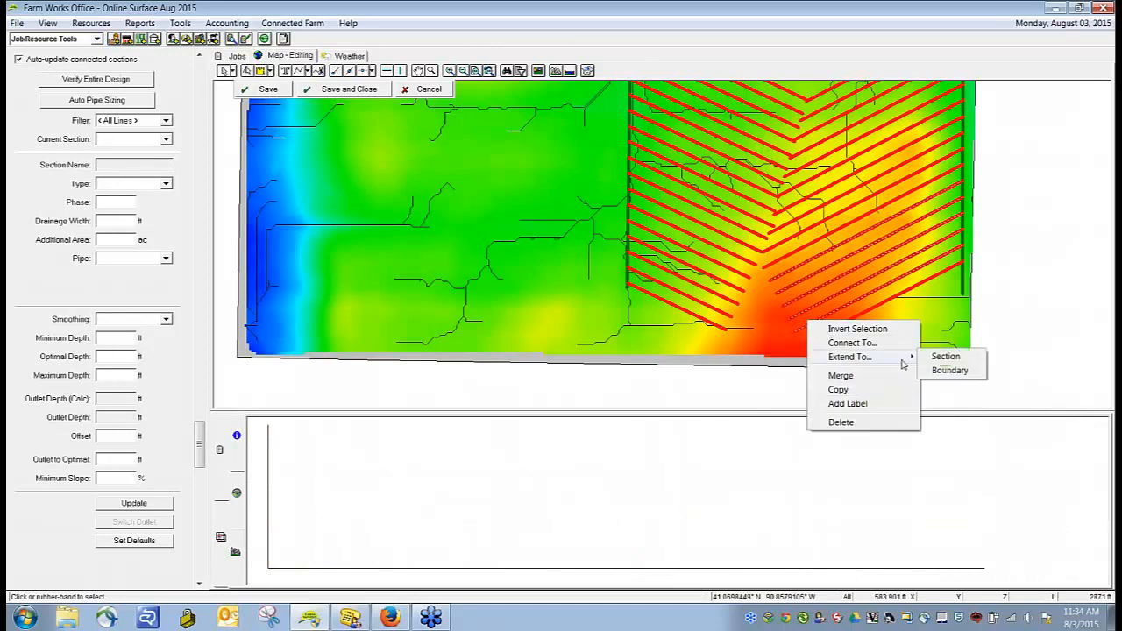
pyautogui.click(950, 371)
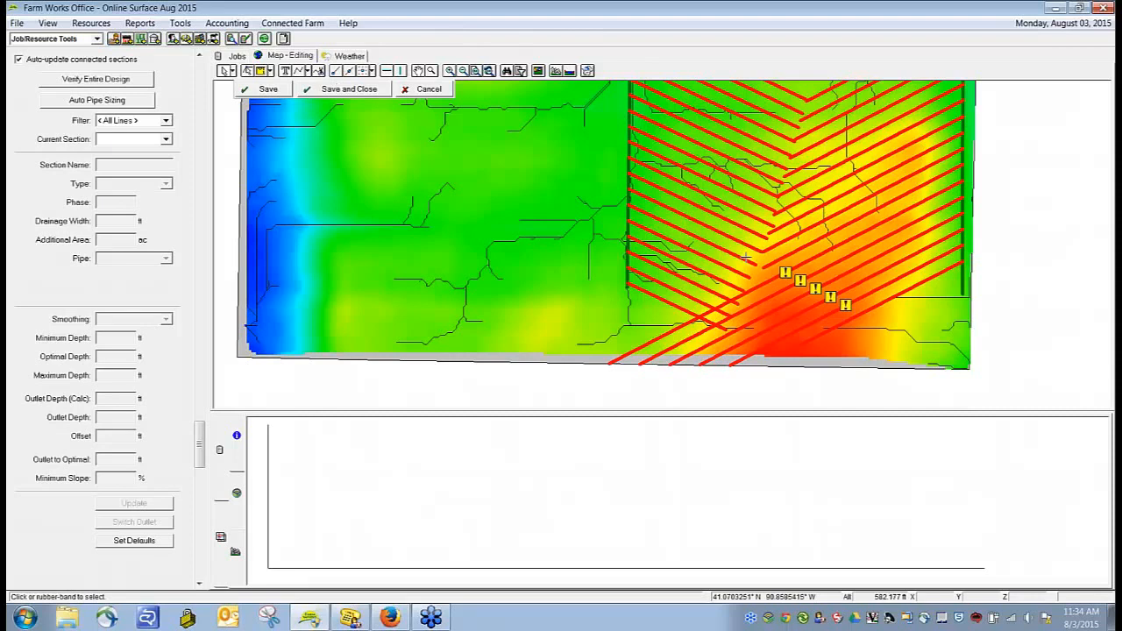
# Step: Split the five extended laterals just east of the west lateral ends and delete their cut-off pieces
pyautogui.rightClick(755, 360)
pyautogui.click(783, 369)
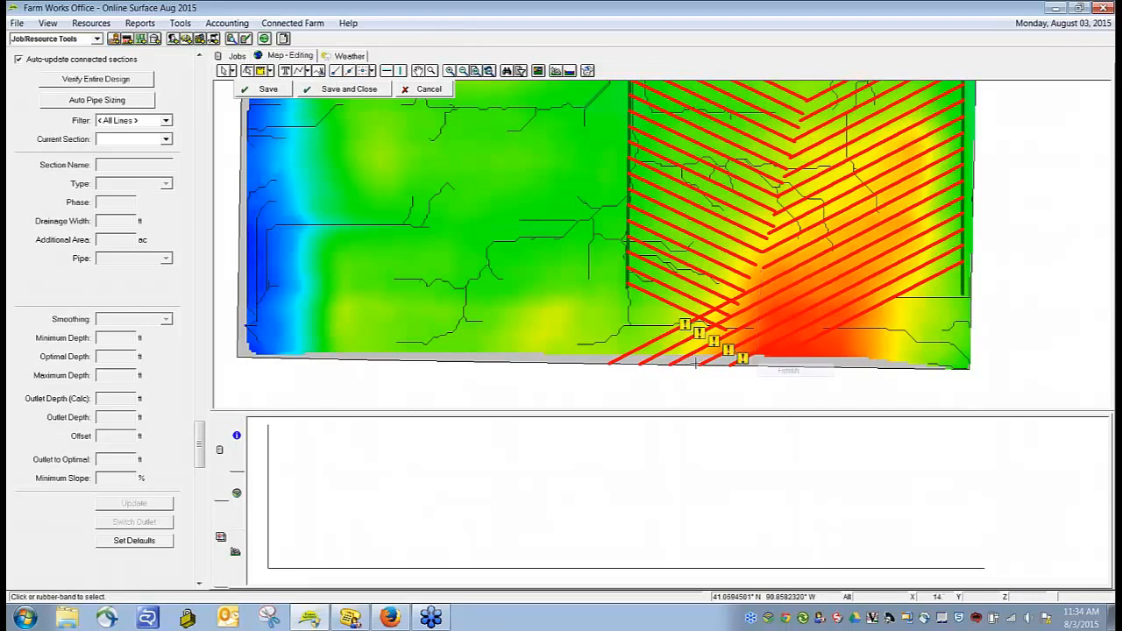
pyautogui.click(222, 72)
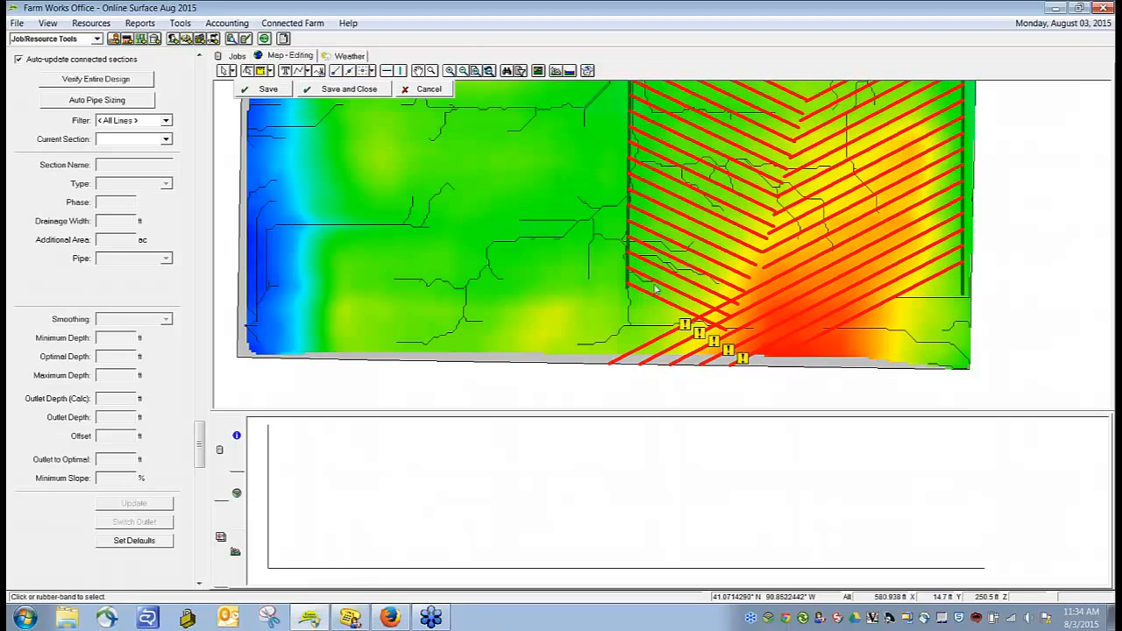
pyautogui.click(664, 353)
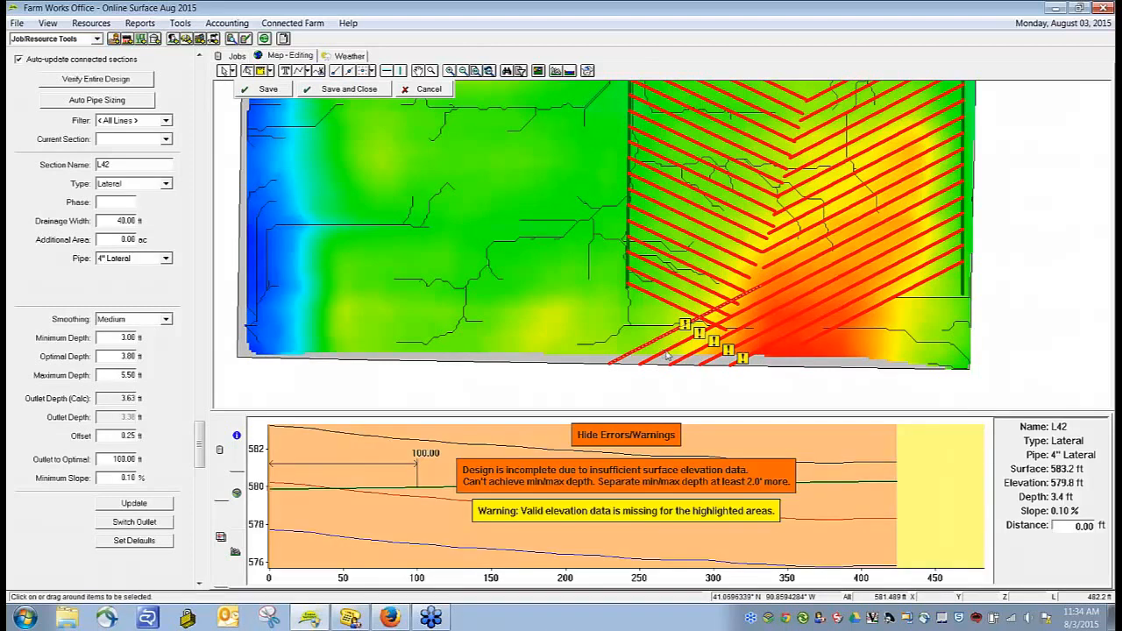
pyautogui.click(664, 353)
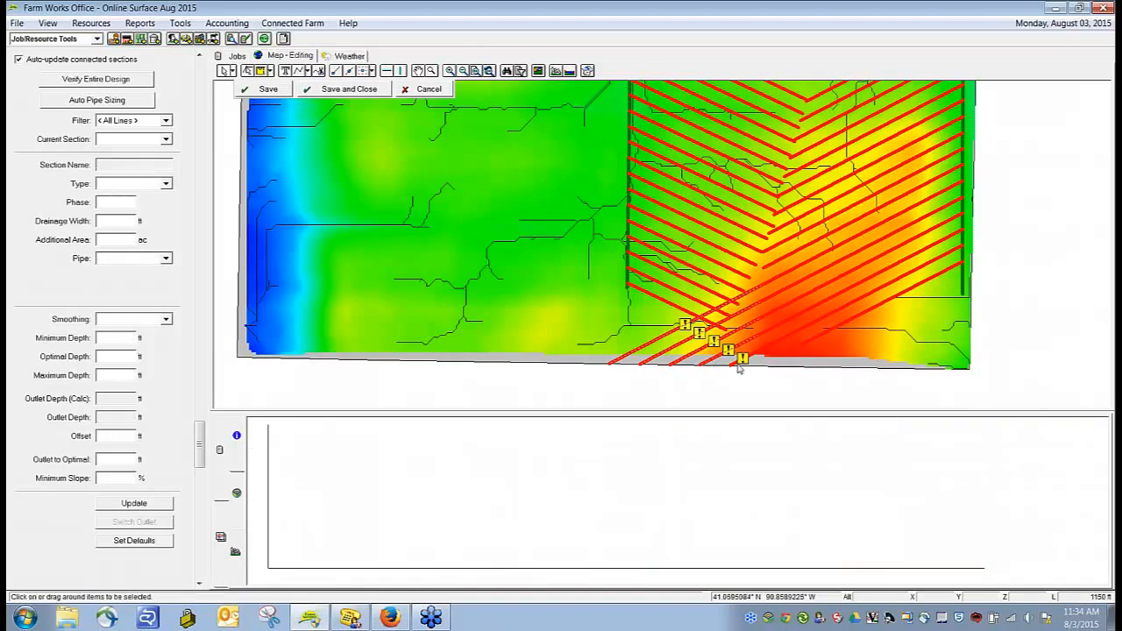
pyautogui.press('Delete')
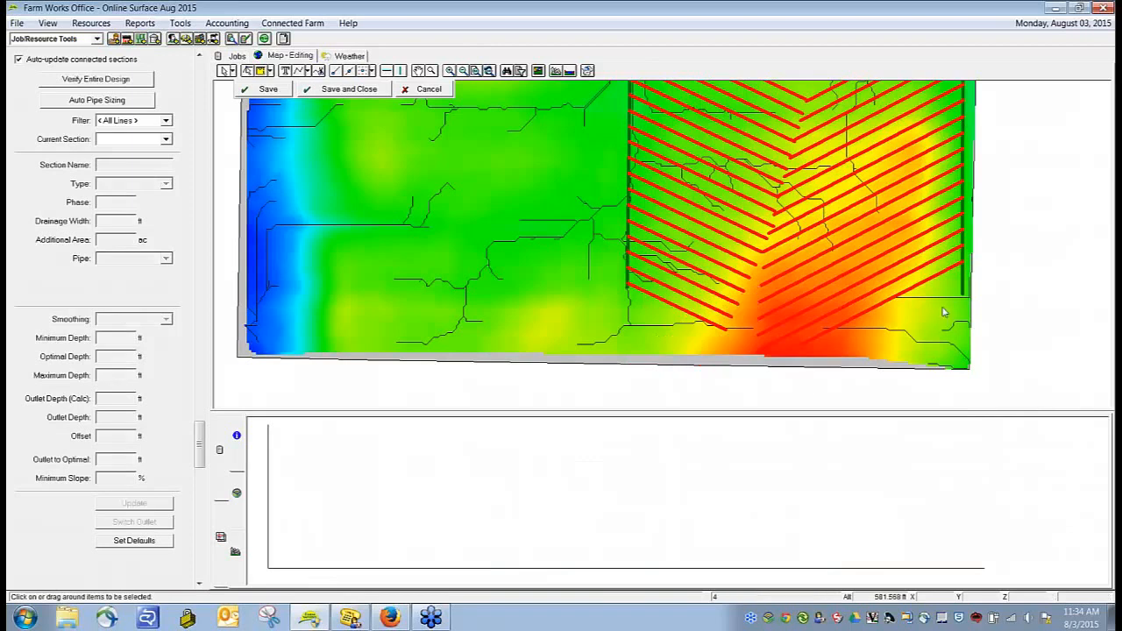
# Step: Save the design with the trimmed east and west laterals
pyautogui.scroll(-1, 1022, 298)
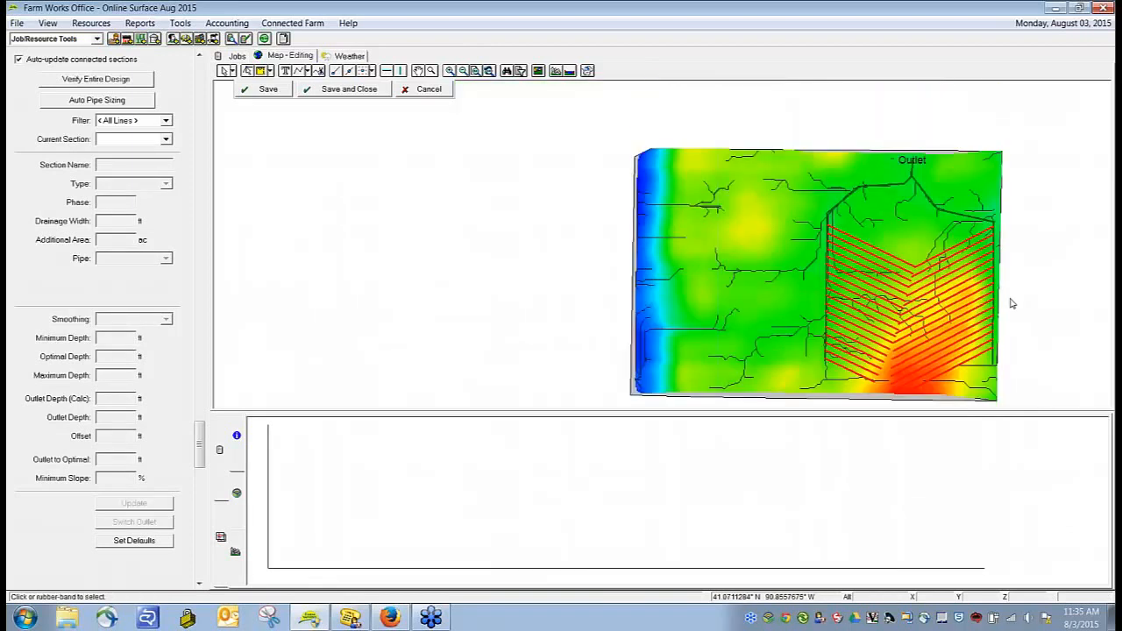
pyautogui.press('Down')
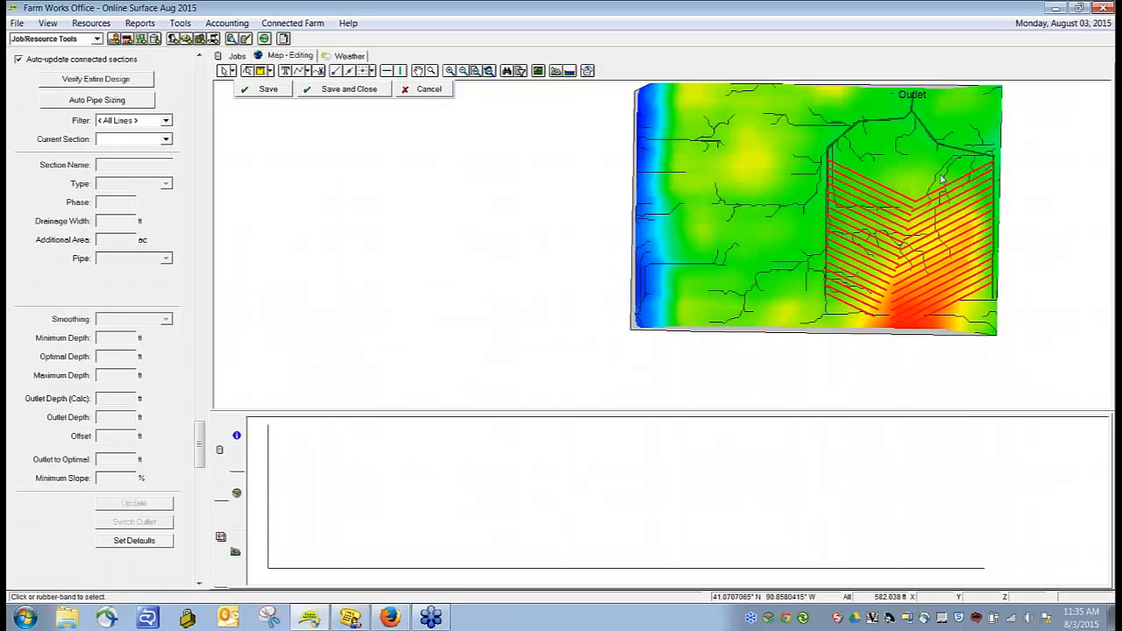
pyautogui.click(842, 171)
pyautogui.rightClick(842, 171)
pyautogui.click(451, 175)
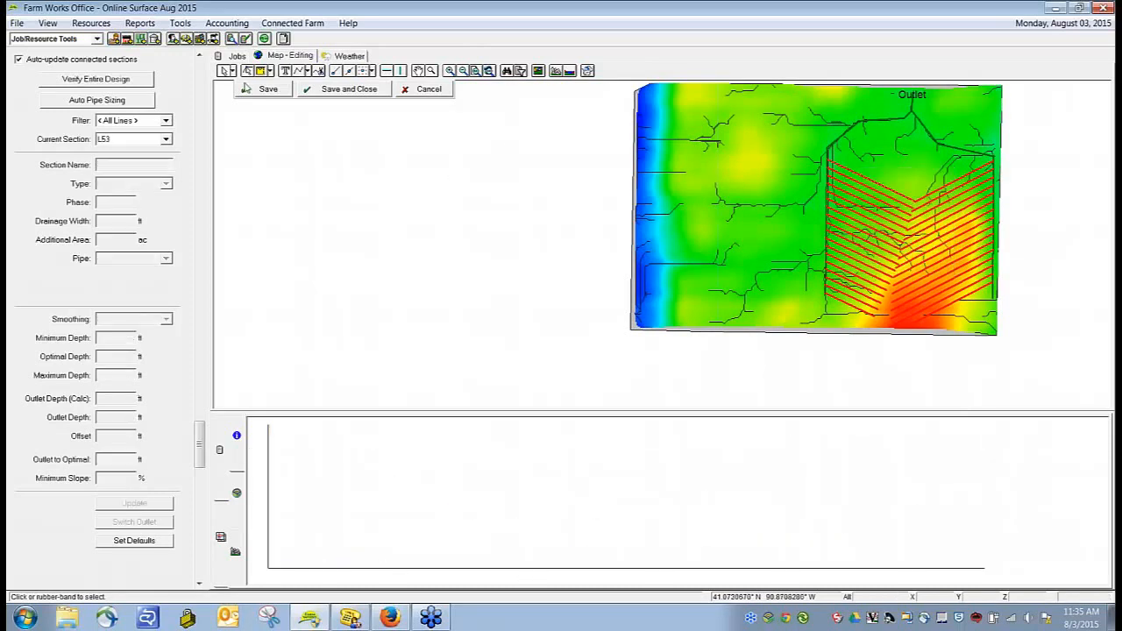
# Step: Create offset copies of the northernmost west lateral at 40 ft spacing on its left side, up to the main
pyautogui.click(866, 181)
pyautogui.rightClick(867, 180)
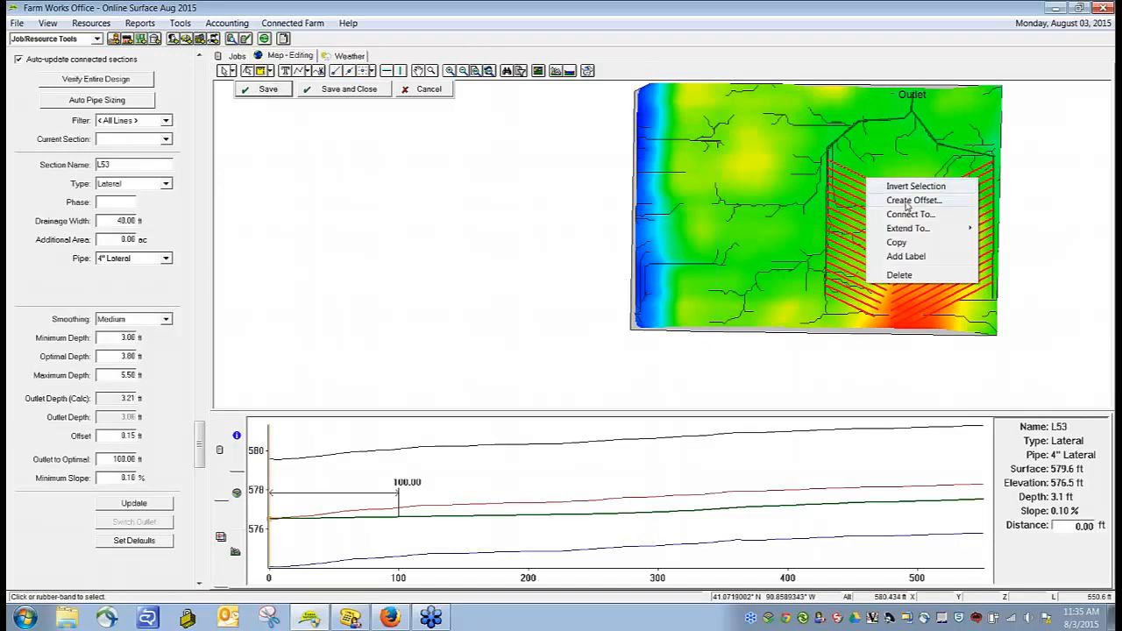
pyautogui.click(913, 199)
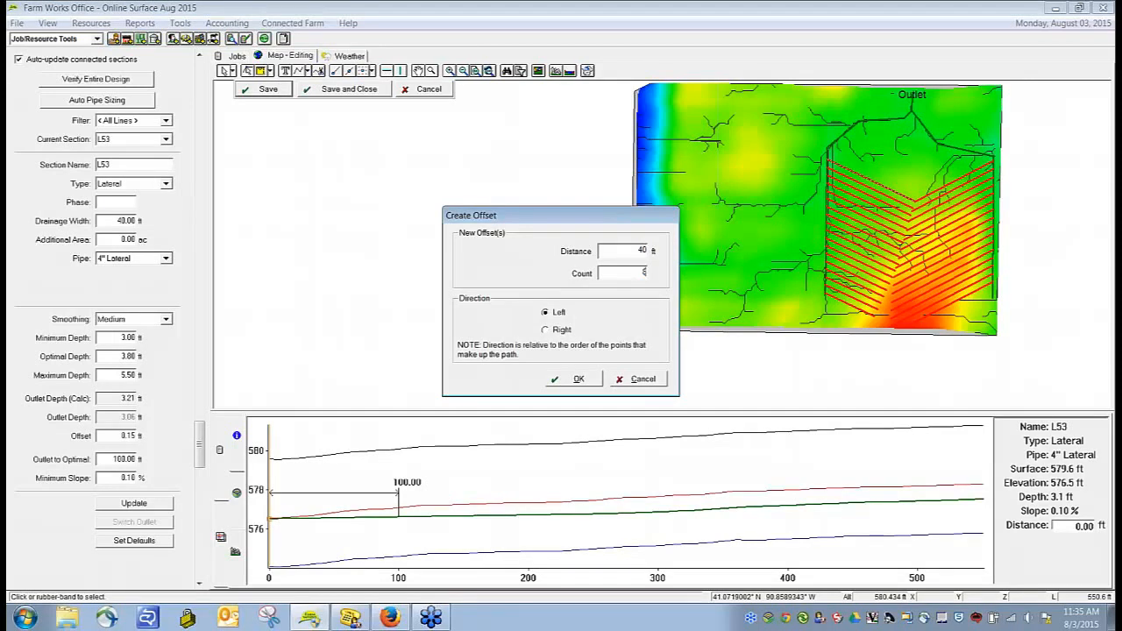
pyautogui.click(578, 381)
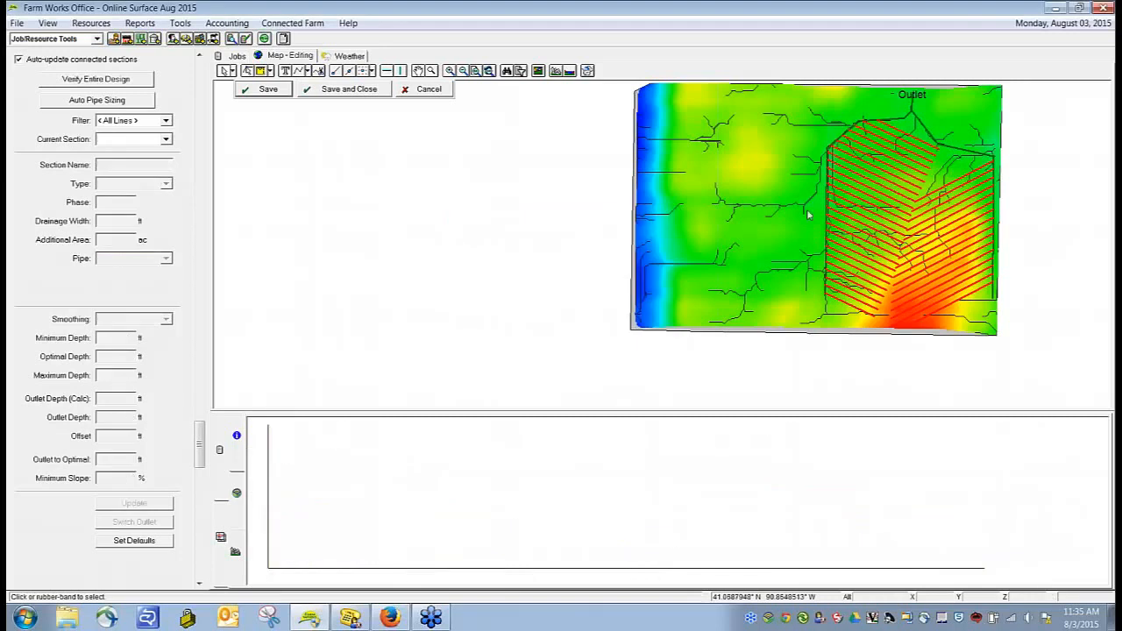
# Step: Create five offset copies of the northernmost east lateral at 40 ft spacing on its right side
pyautogui.click(961, 179)
pyautogui.rightClick(962, 179)
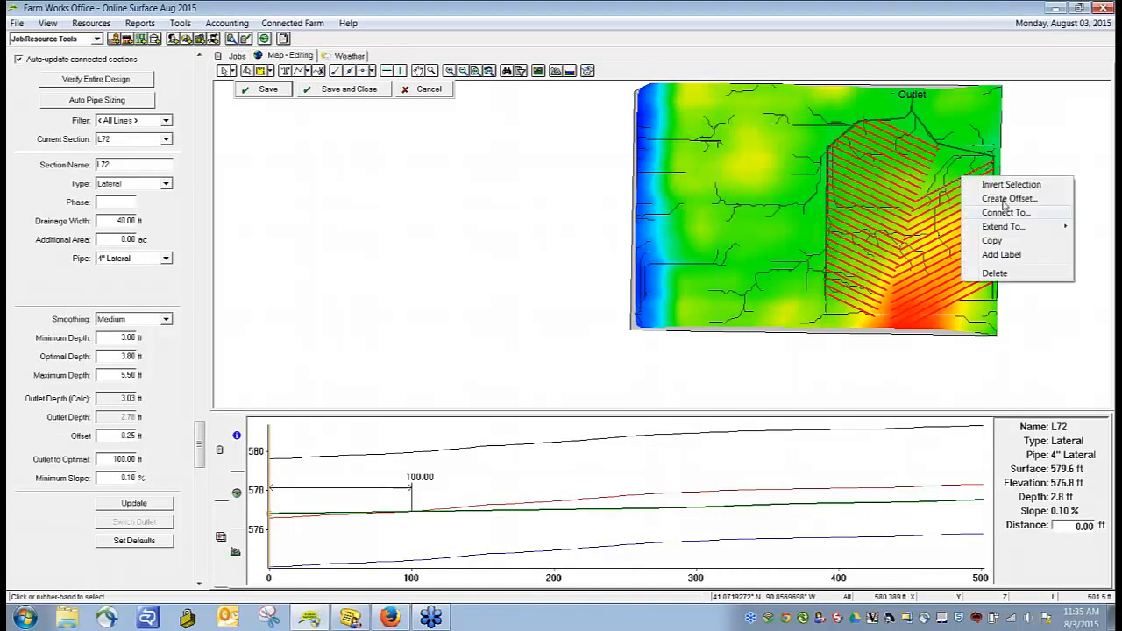
pyautogui.click(1004, 200)
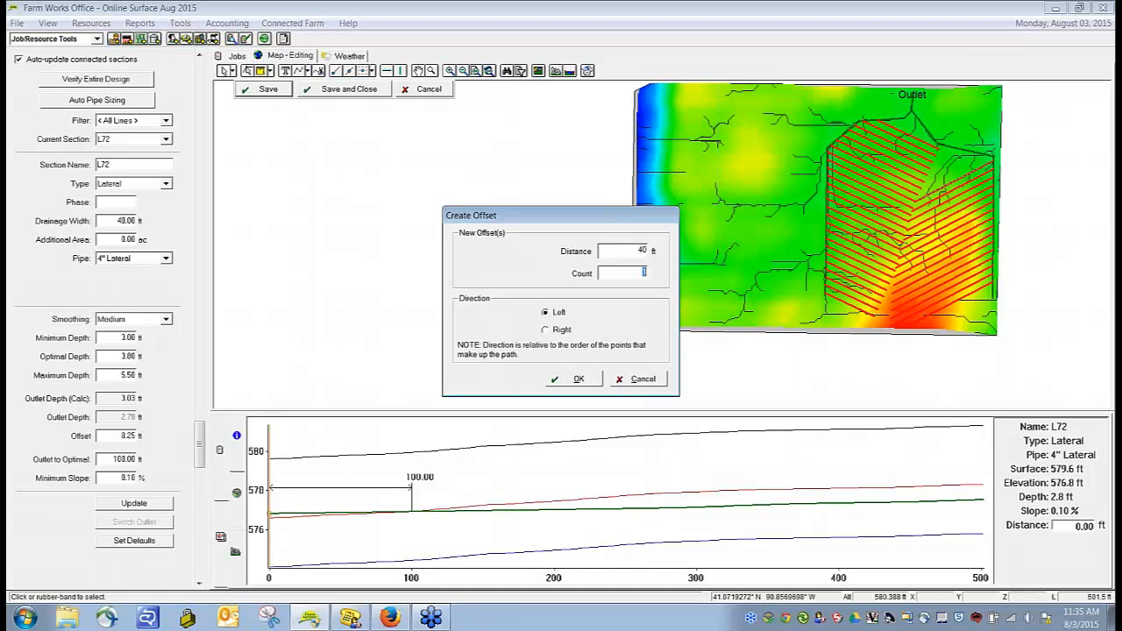
pyautogui.write('5')
pyautogui.click(559, 331)
pyautogui.click(576, 379)
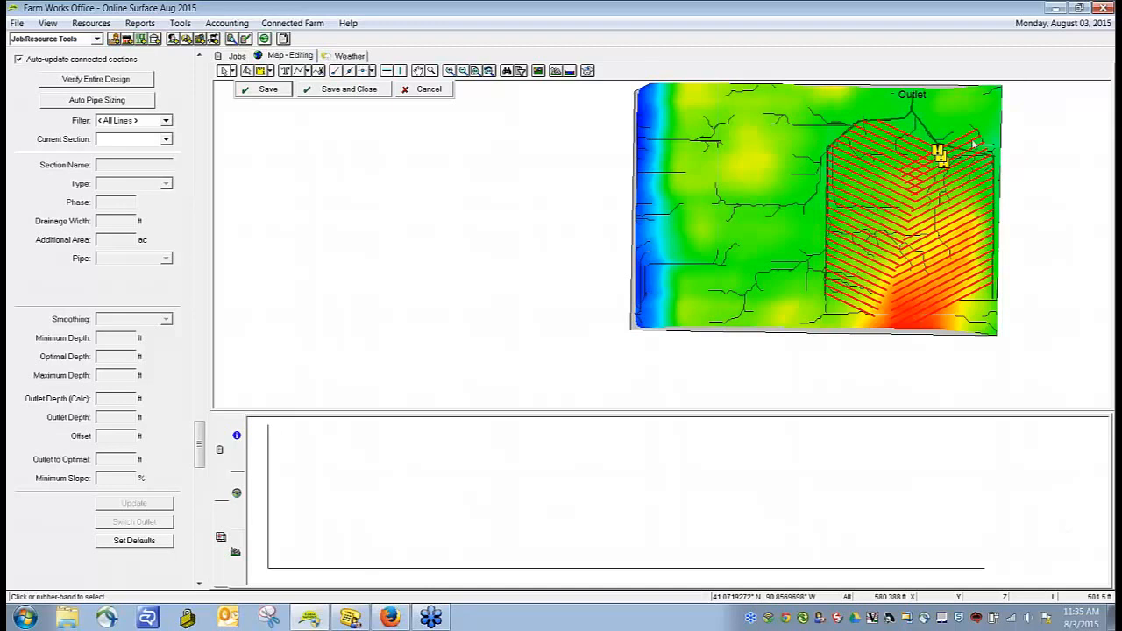
# Step: Delete the surplus offset copies that run across the northeast submain
pyautogui.click(996, 156)
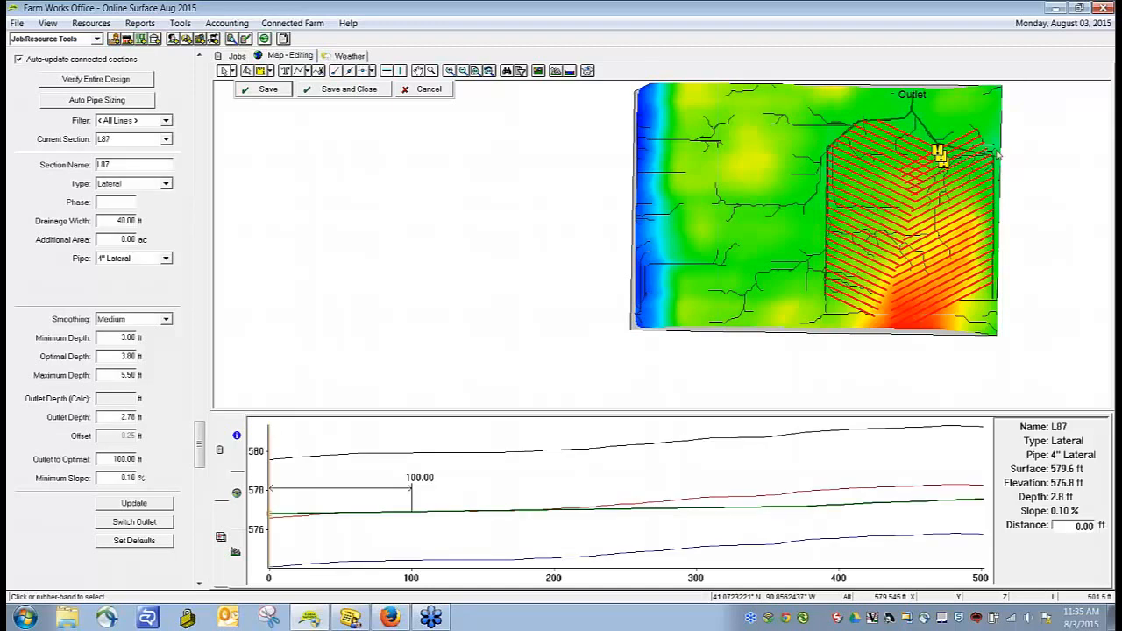
pyautogui.click(991, 151)
pyautogui.click(988, 149)
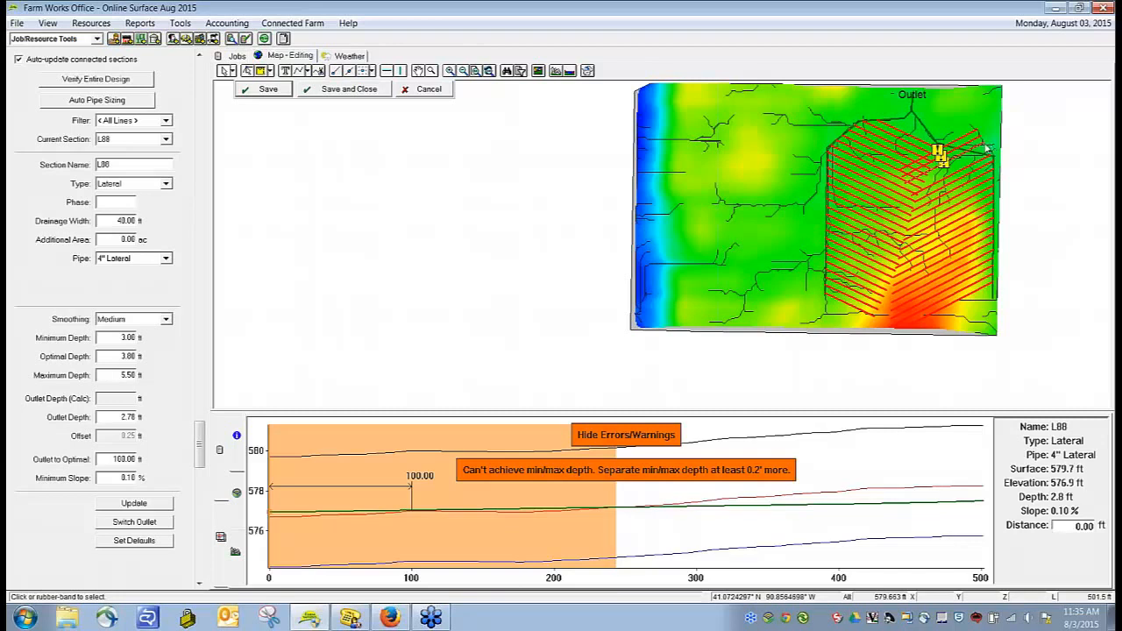
pyautogui.click(988, 149)
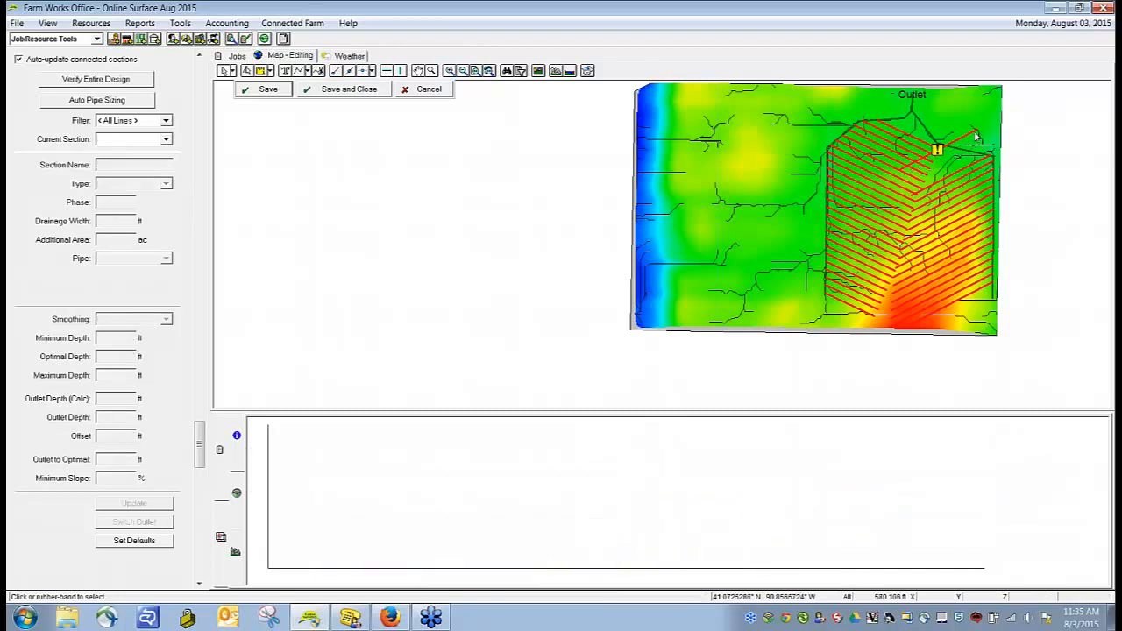
pyautogui.click(976, 136)
pyautogui.click(975, 136)
# Step: Split the two northernmost east laterals just east of the west lateral ends and delete their cut-off pieces
pyautogui.scroll(2, 920, 205)
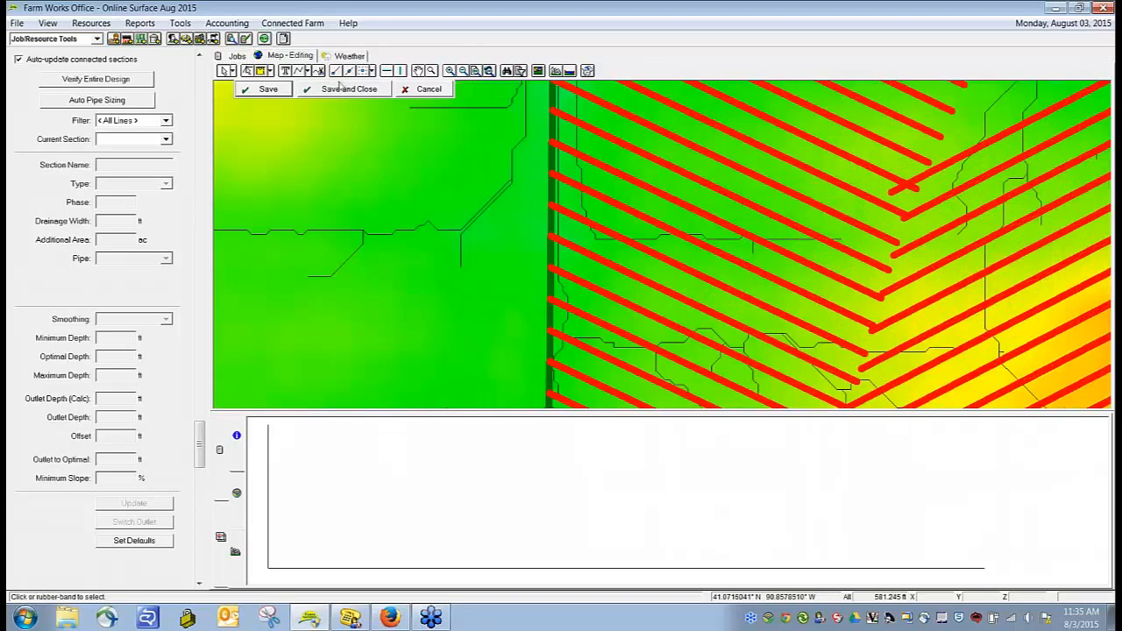
pyautogui.click(940, 155)
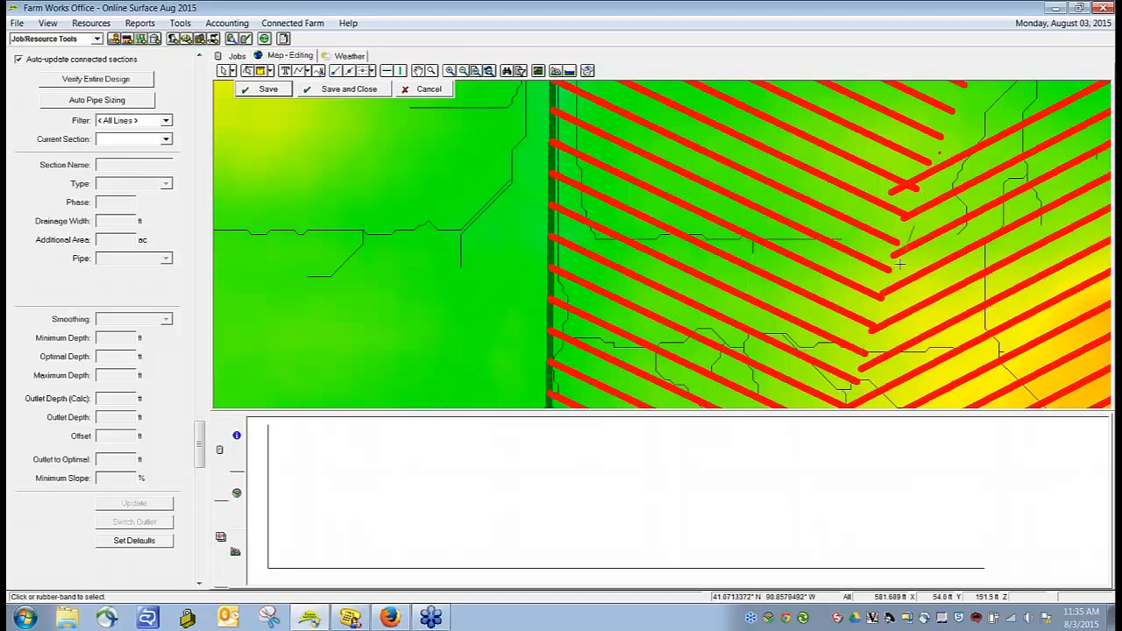
pyautogui.rightClick(908, 236)
pyautogui.click(924, 248)
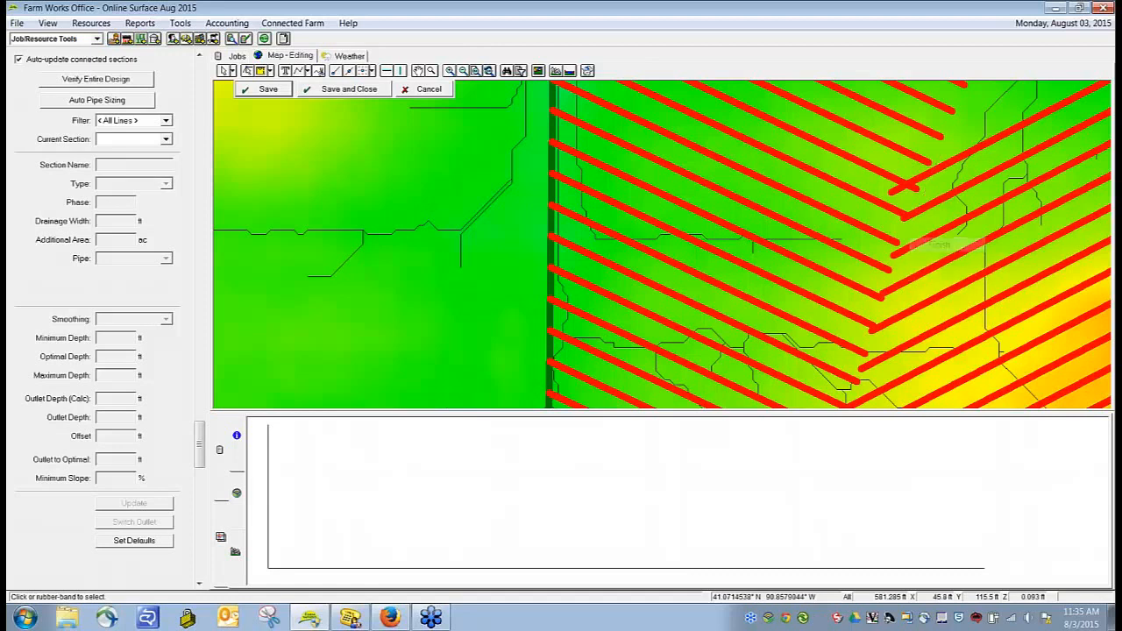
pyautogui.click(224, 70)
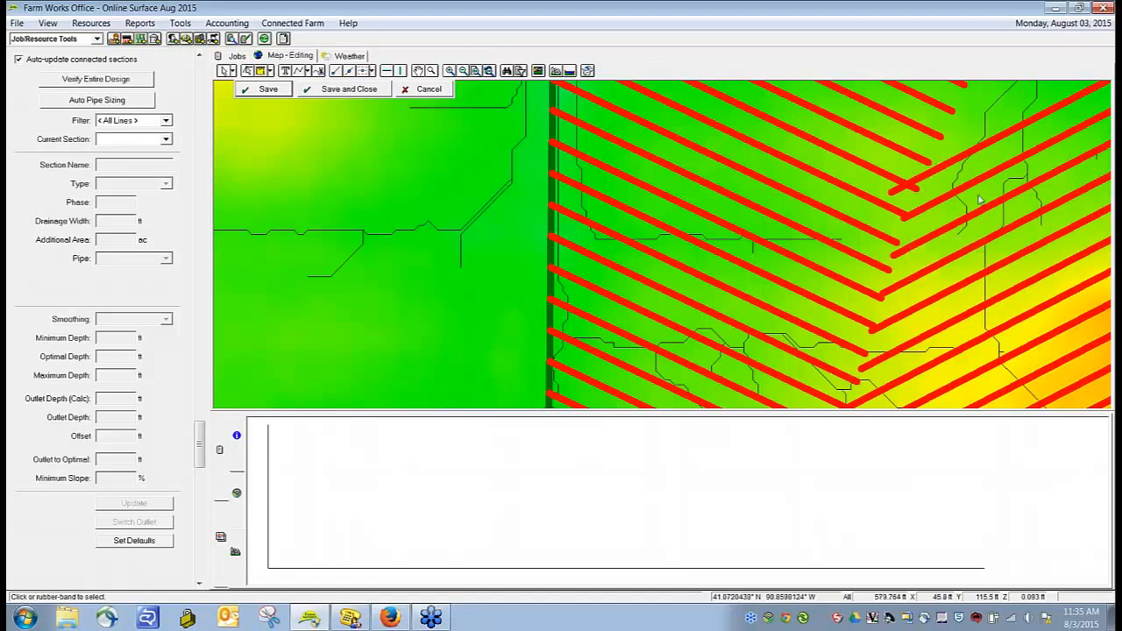
pyautogui.click(897, 198)
pyautogui.press('Delete')
pyautogui.click(910, 217)
pyautogui.press('Delete')
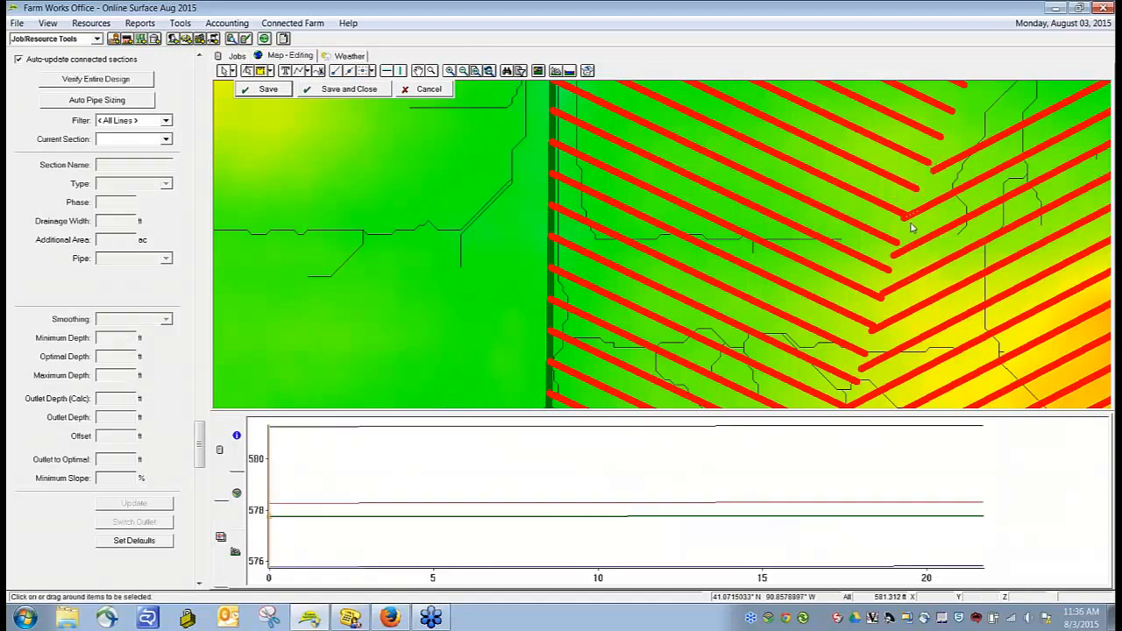
pyautogui.click(895, 259)
pyautogui.press('Delete')
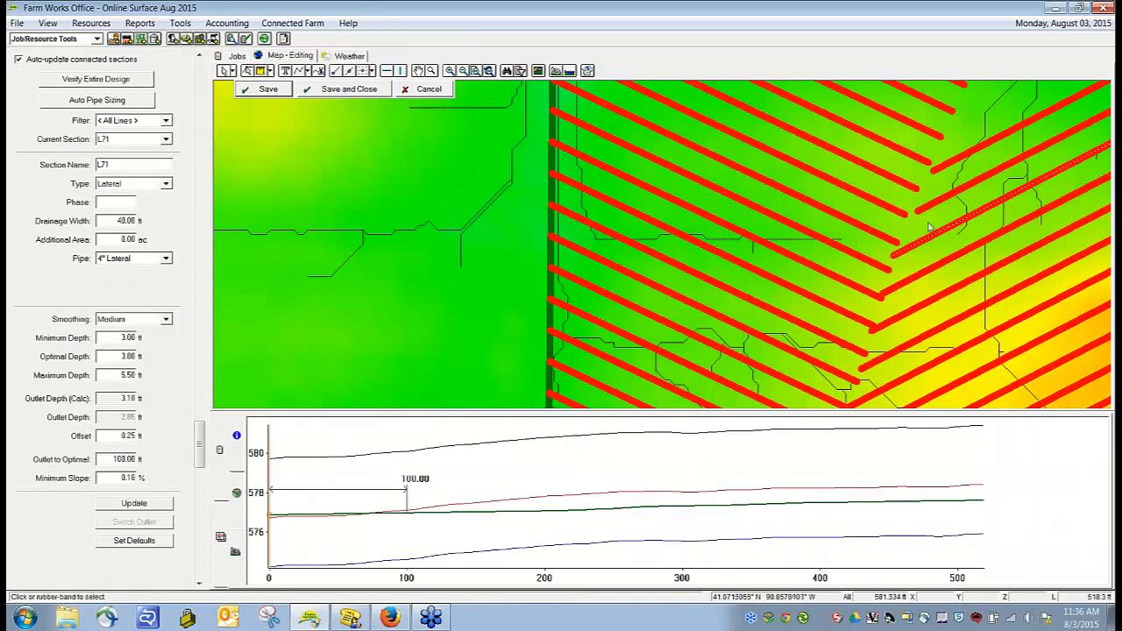
# Step: Connect the northernmost east lateral to the 6" submain along the northeast edge
pyautogui.scroll(-2, 940, 218)
pyautogui.scroll(-1, 943, 217)
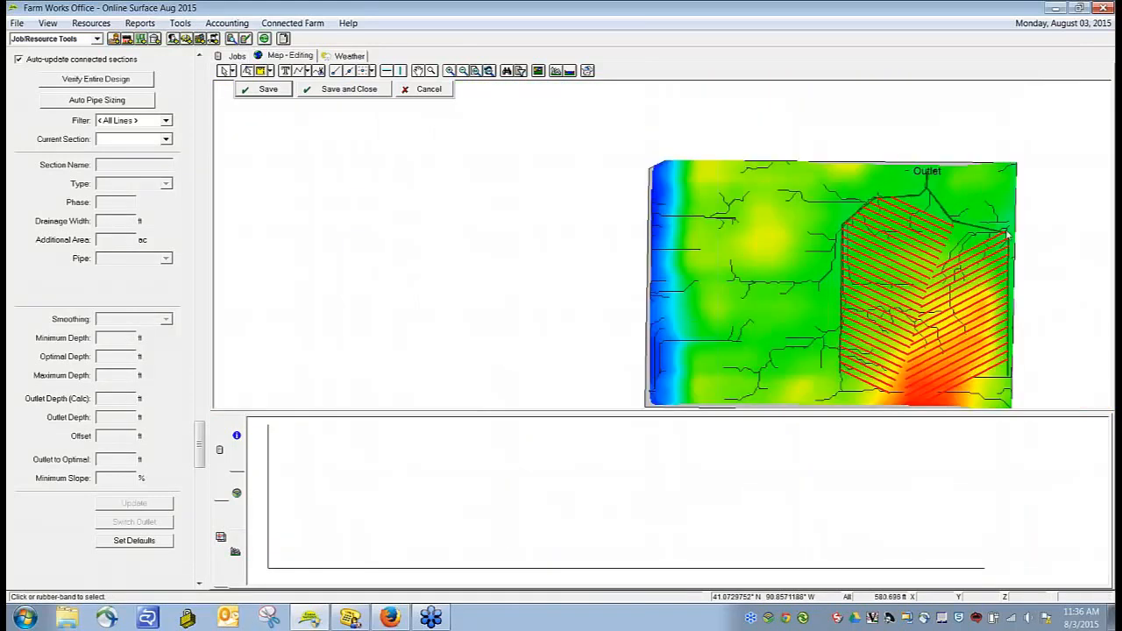
pyautogui.scroll(3, 991, 180)
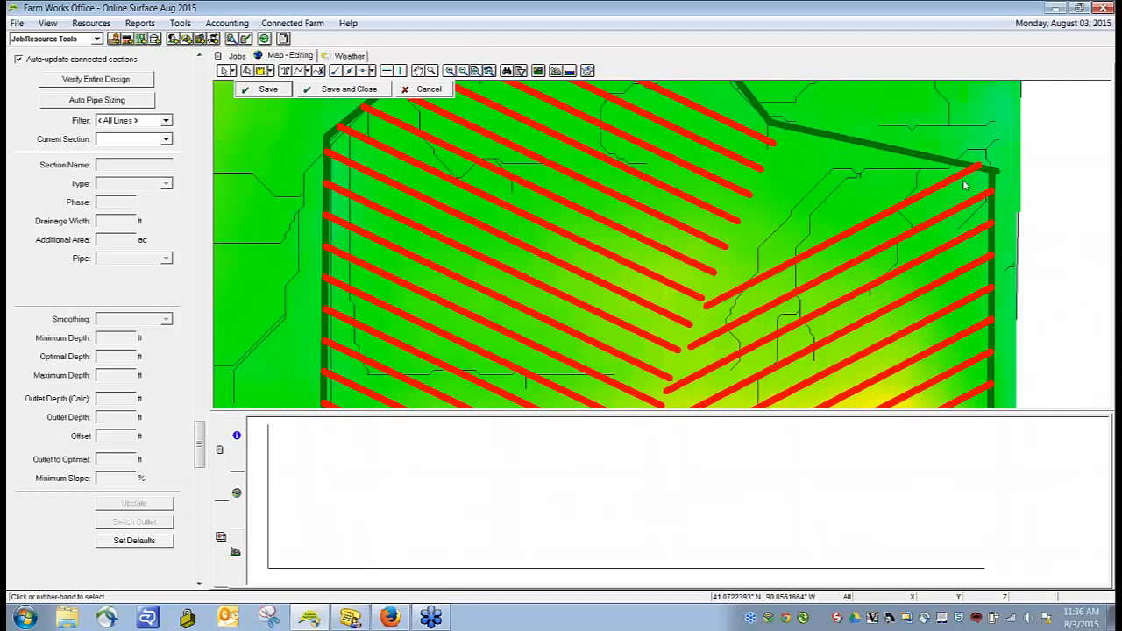
pyautogui.click(979, 168)
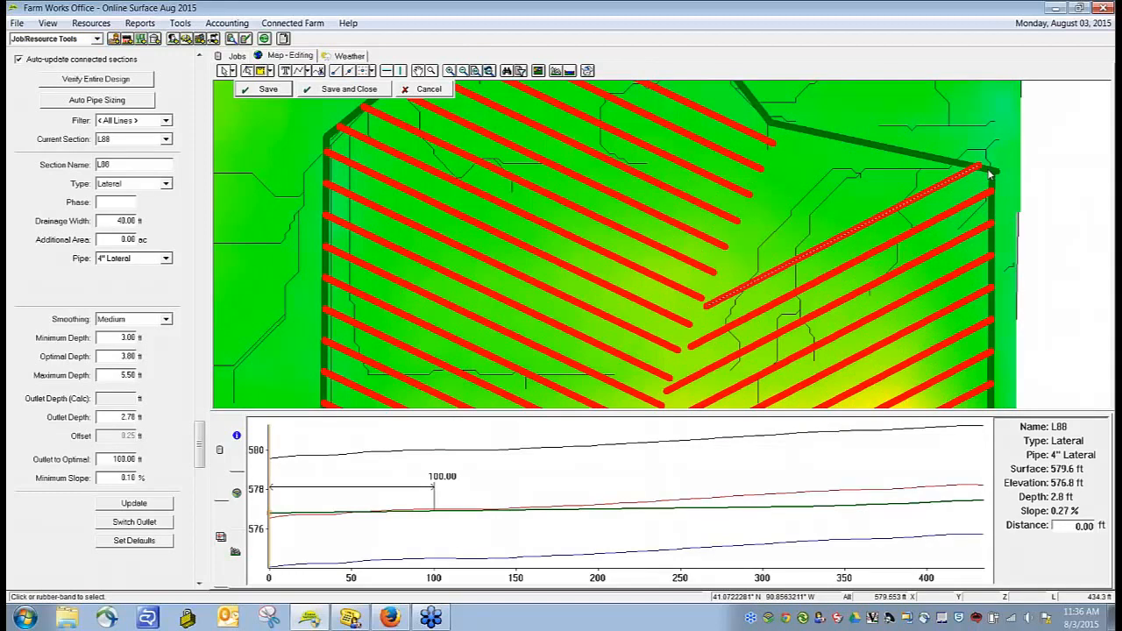
pyautogui.click(991, 171)
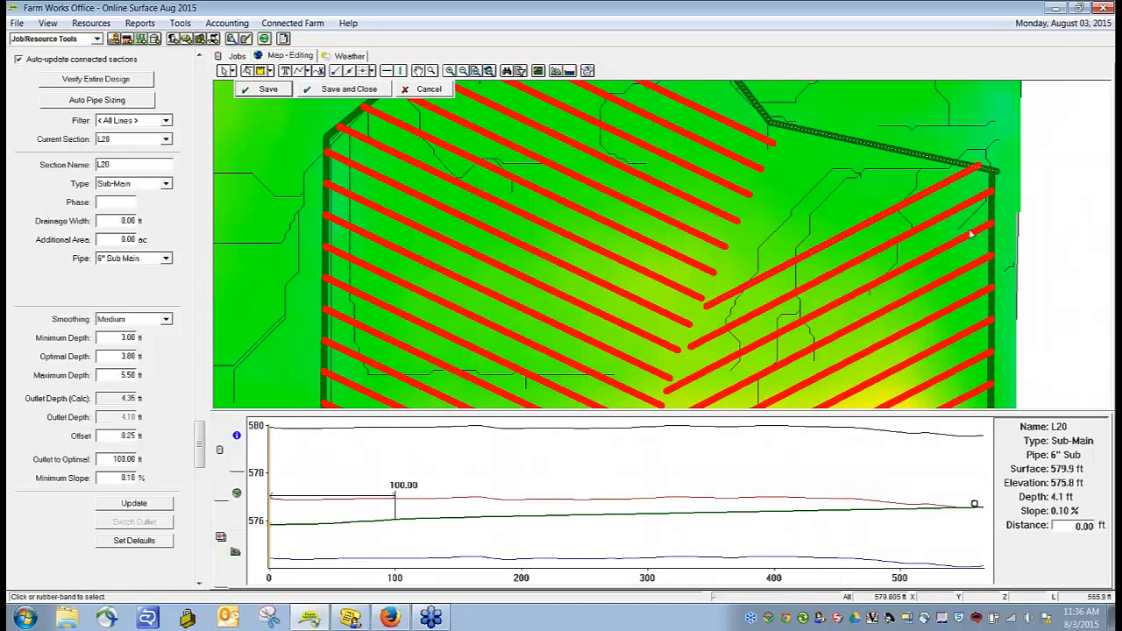
pyautogui.click(947, 184)
pyautogui.rightClick(946, 184)
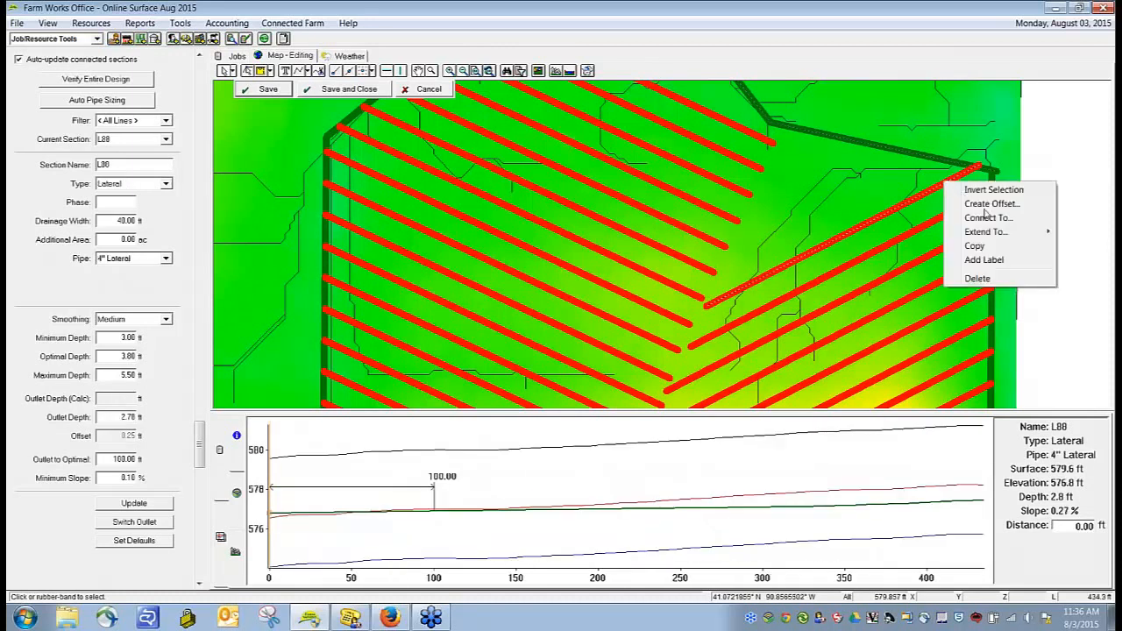
pyautogui.click(986, 218)
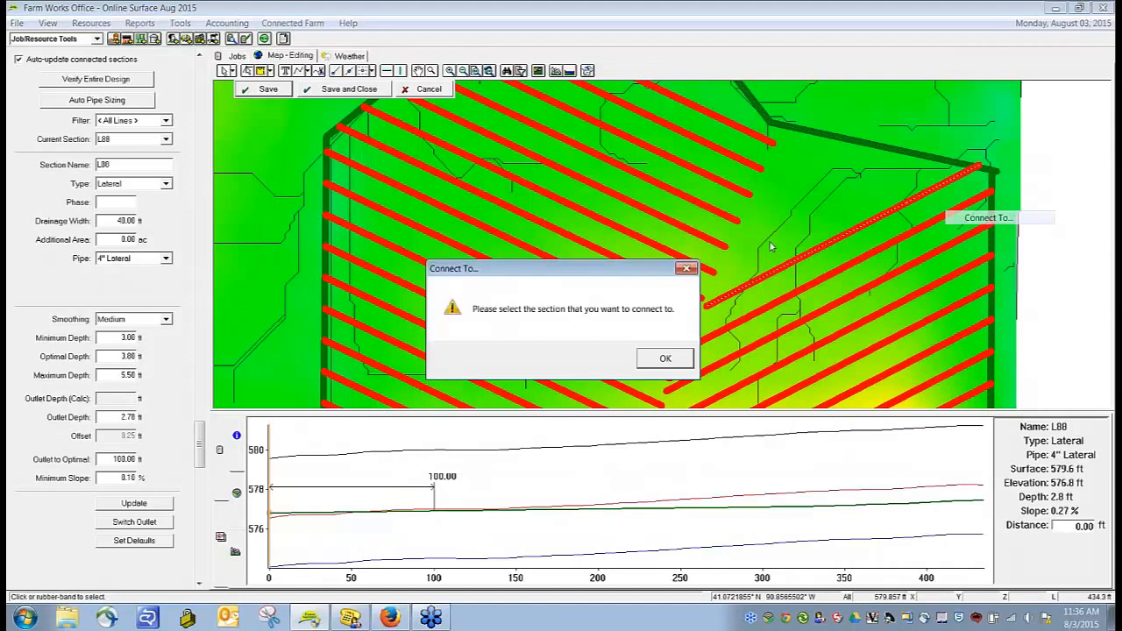
pyautogui.press('Return')
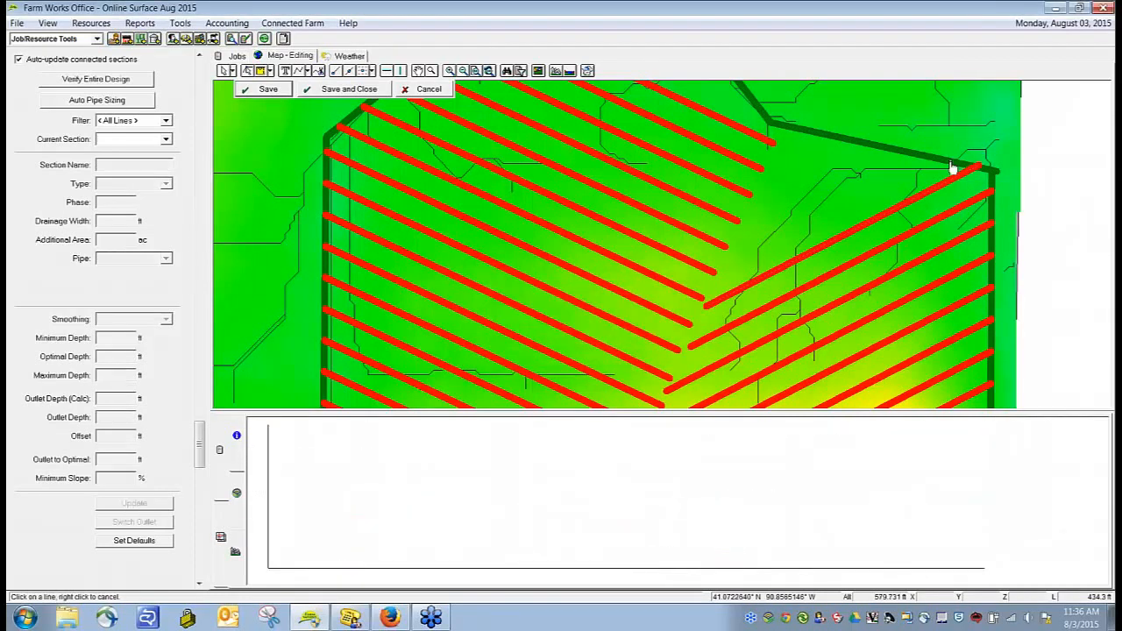
pyautogui.rightClick(989, 200)
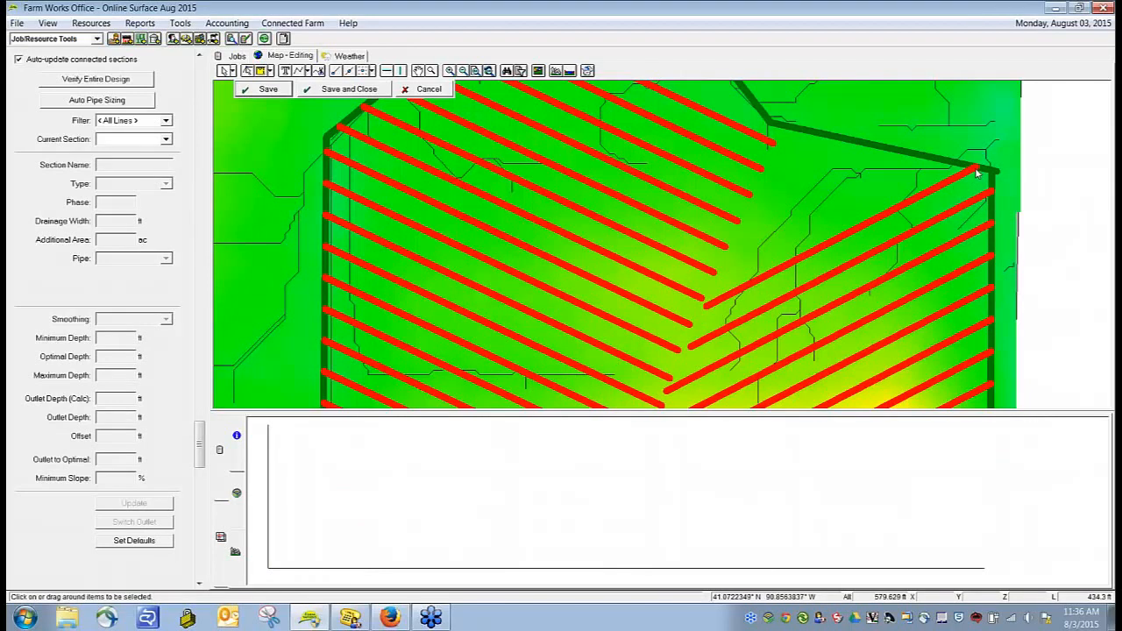
# Step: Create three offset copies of the connected northernmost east lateral at 40 ft spacing on its left side
pyautogui.rightClick(880, 221)
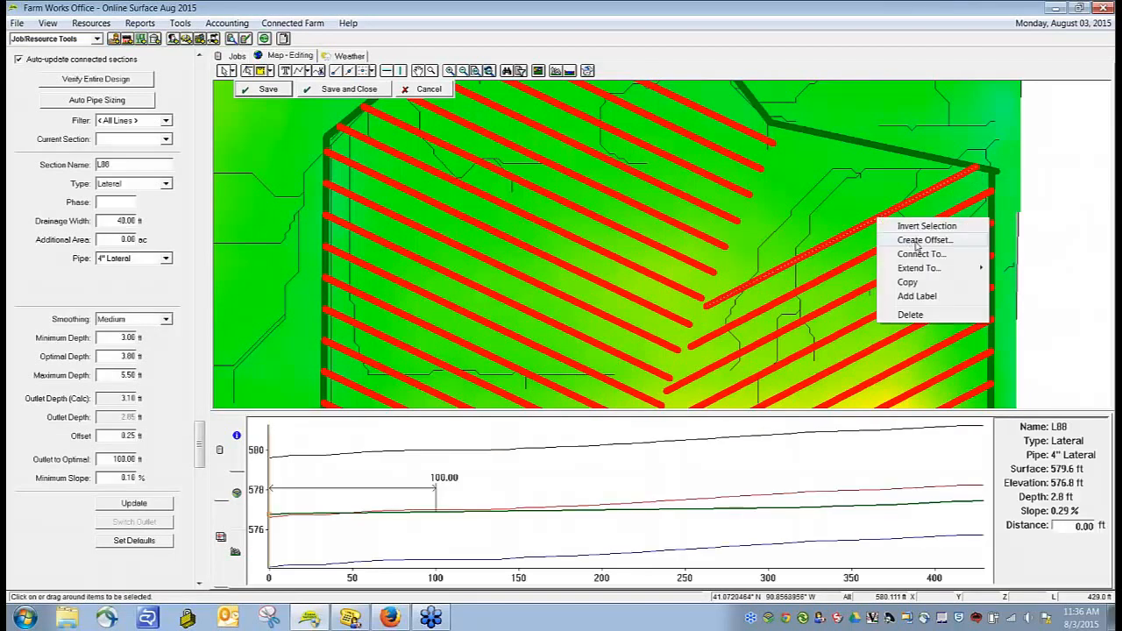
pyautogui.click(916, 240)
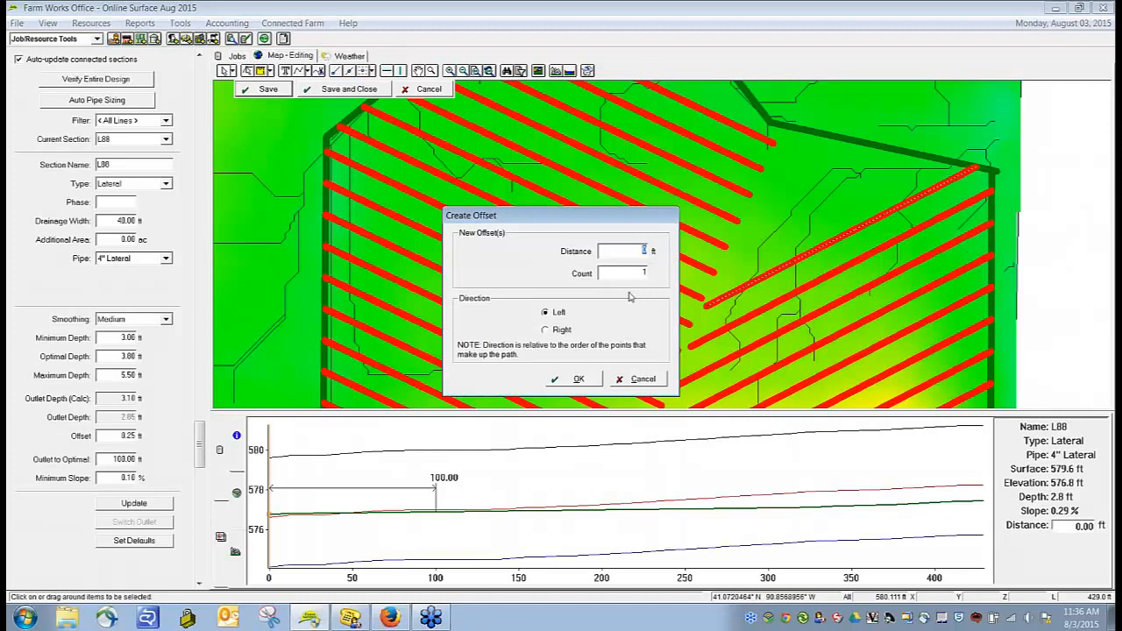
pyautogui.write('40')
pyautogui.press('Tab')
pyautogui.write('3')
pyautogui.click(555, 380)
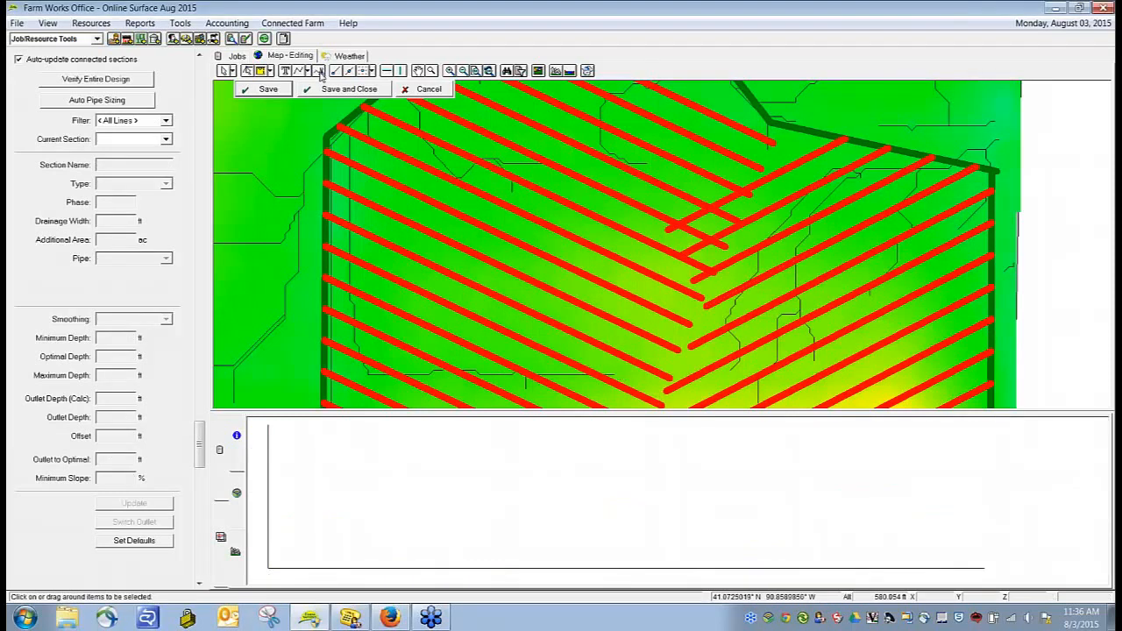
# Step: Split the three new east laterals just east of the west lateral ends and delete their overlapping cut-off pieces
pyautogui.rightClick(698, 314)
pyautogui.click(727, 323)
pyautogui.click(724, 203)
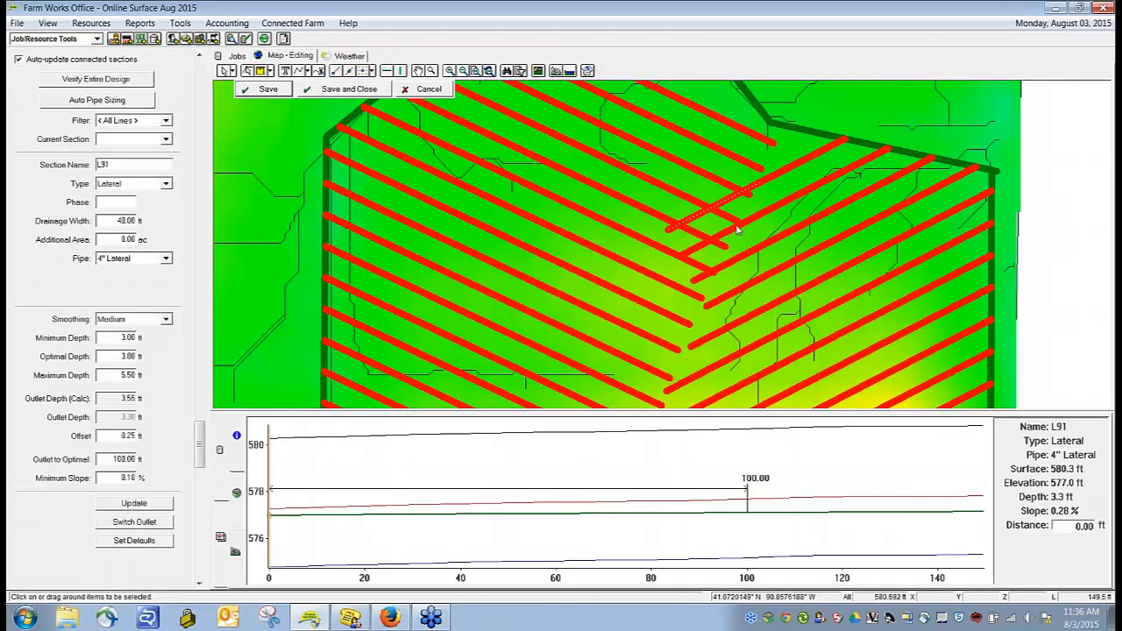
pyautogui.press('Delete')
pyautogui.click(725, 236)
pyautogui.press('Delete')
pyautogui.click(706, 279)
pyautogui.press('Delete')
# Step: Save and close the drainage design, and show the layer list and legend with the pipe lengths
pyautogui.scroll(-3, 843, 248)
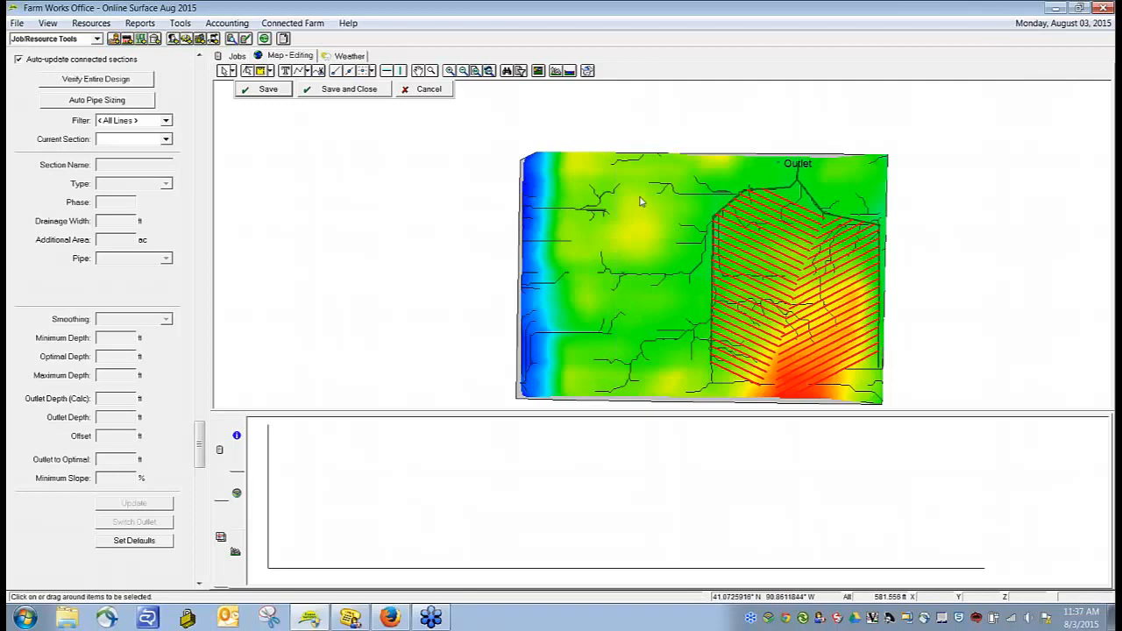
pyautogui.click(330, 93)
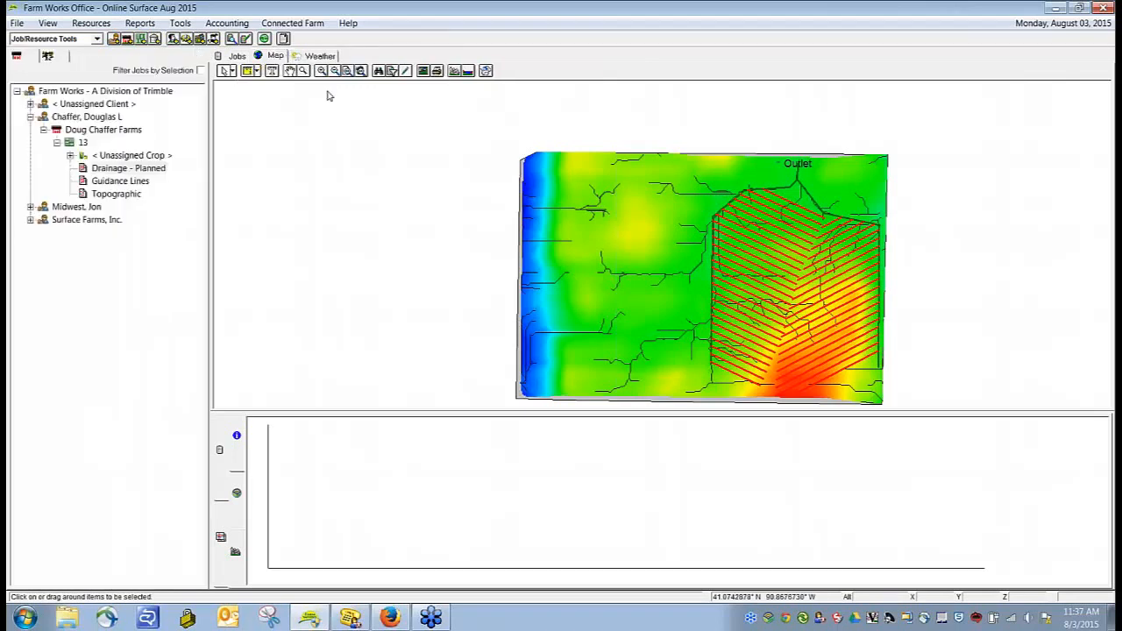
pyautogui.click(222, 536)
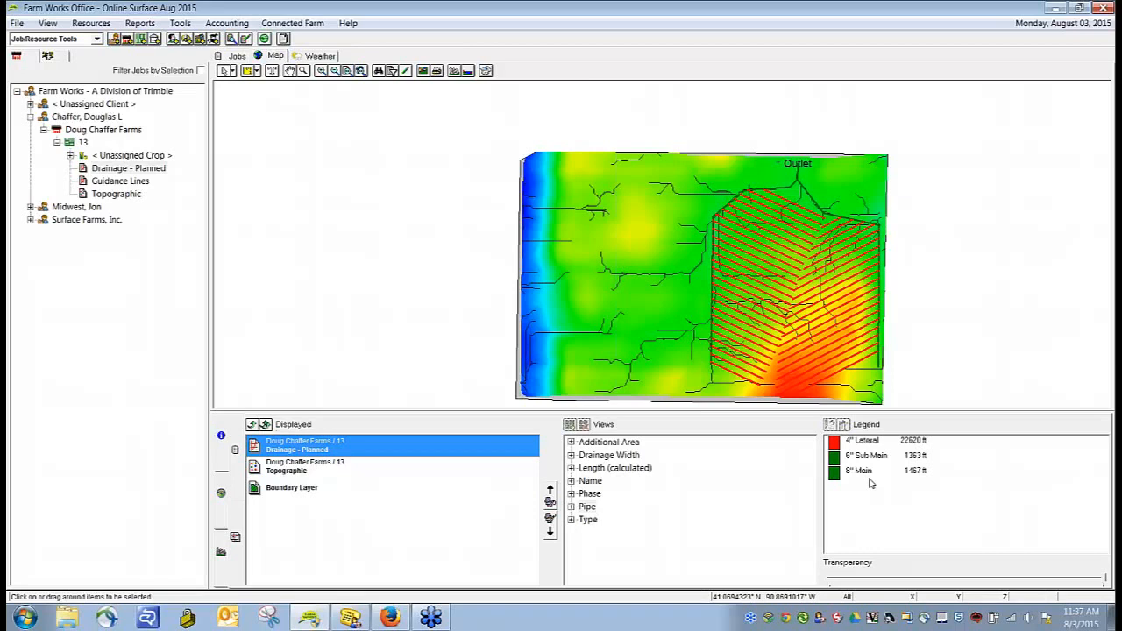
# Step: Reopen the planned drainage layer for editing and verify the entire design
pyautogui.click(404, 71)
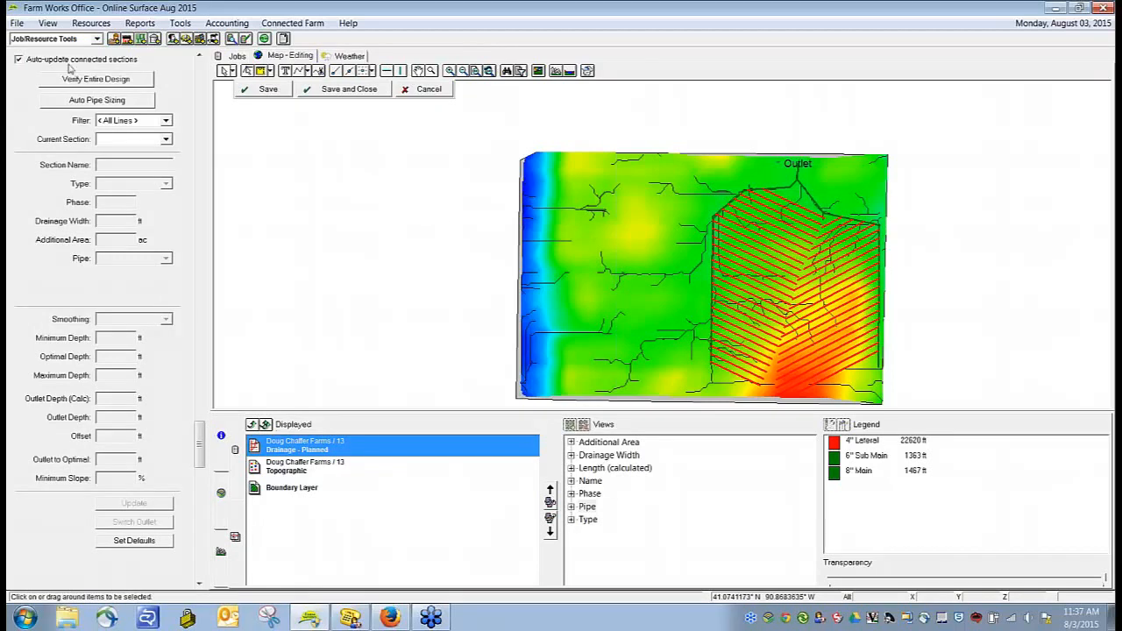
pyautogui.click(92, 79)
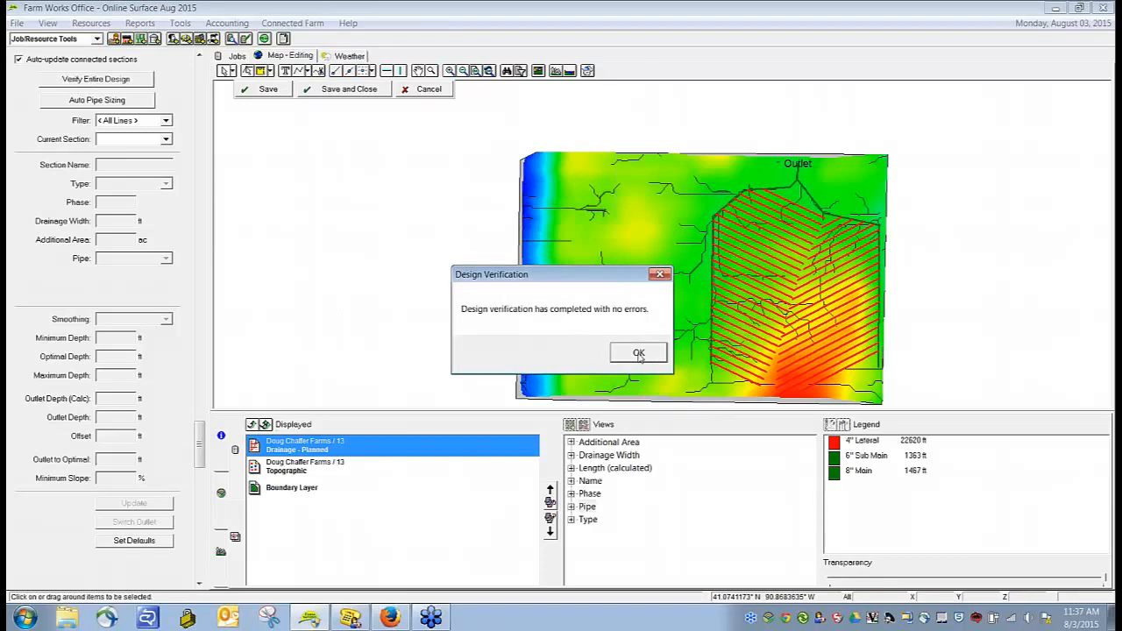
pyautogui.click(639, 354)
pyautogui.click(639, 354)
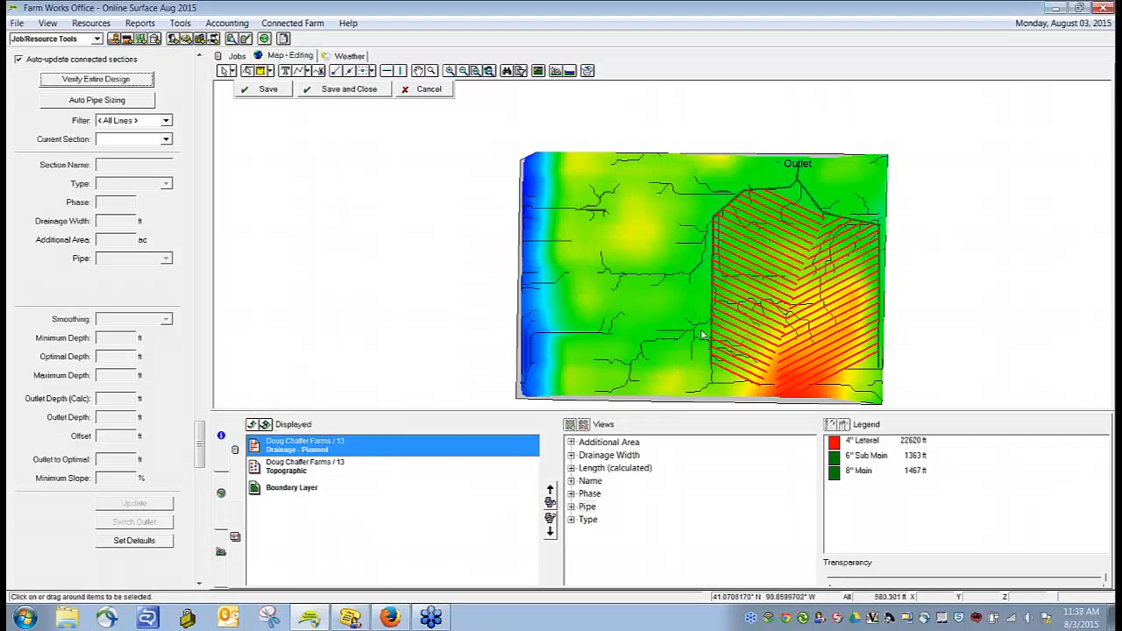
# Step: Add a 4" Lateral pipe label to the southernmost west lateral
pyautogui.click(729, 376)
pyautogui.rightClick(730, 377)
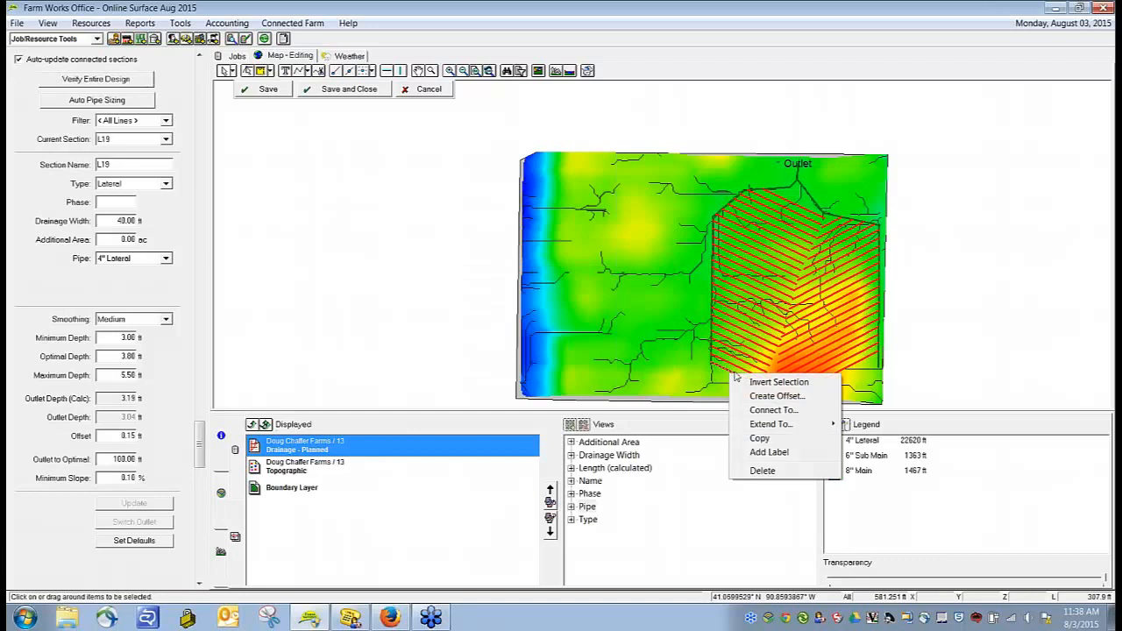
pyautogui.click(769, 452)
pyautogui.click(478, 299)
pyautogui.click(565, 386)
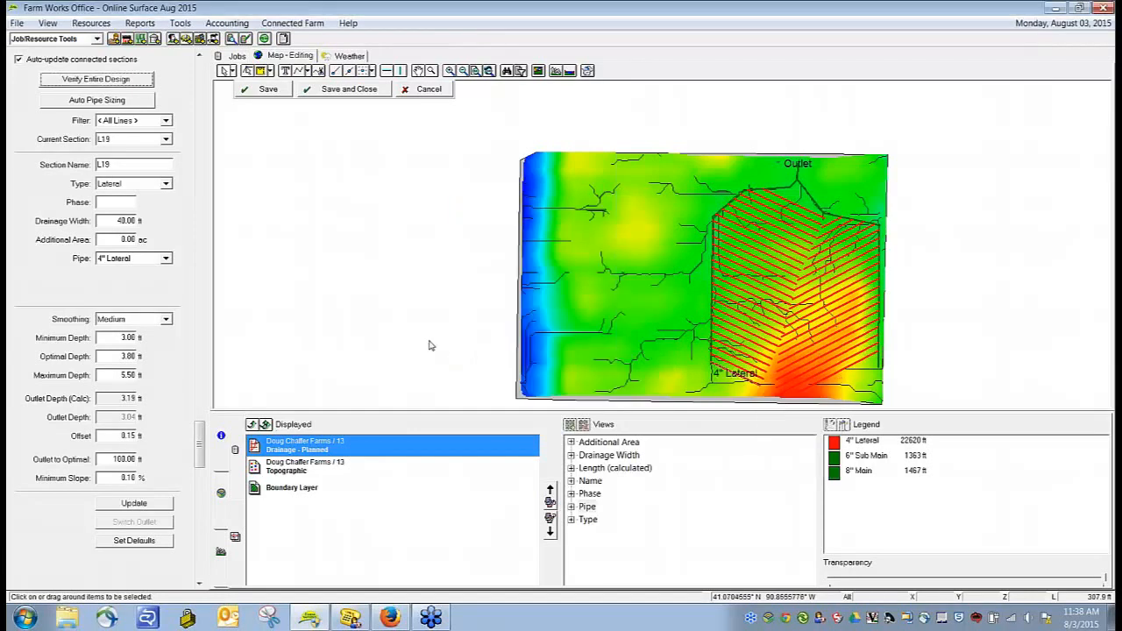
pyautogui.click(429, 345)
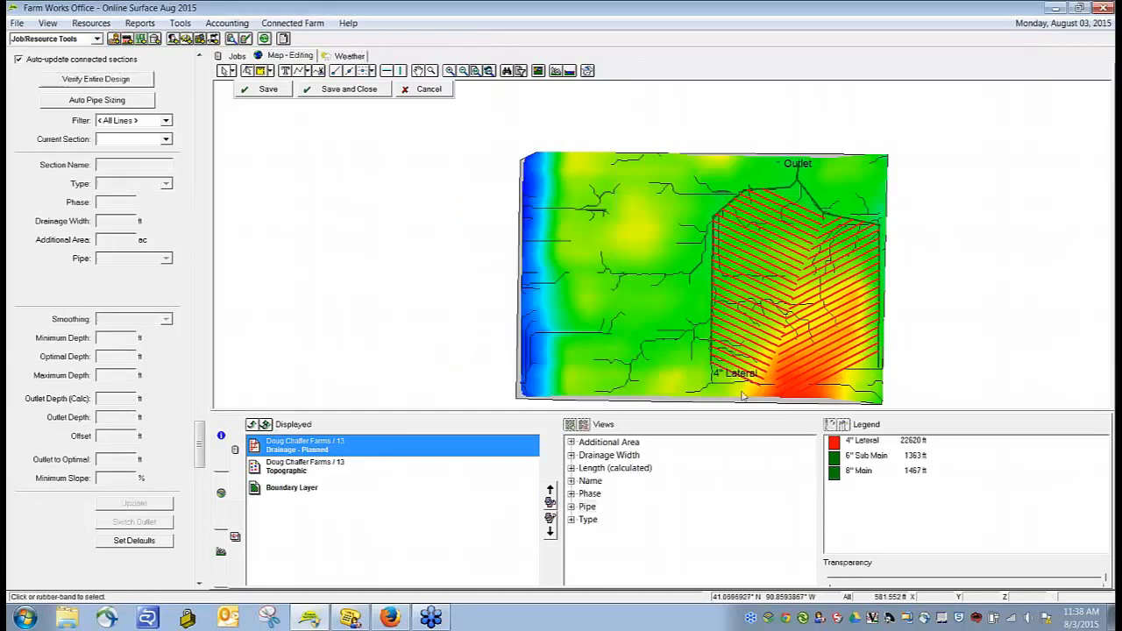
# Step: Add a 6" Sub Main label to the northeast submain
pyautogui.click(811, 201)
pyautogui.rightClick(813, 204)
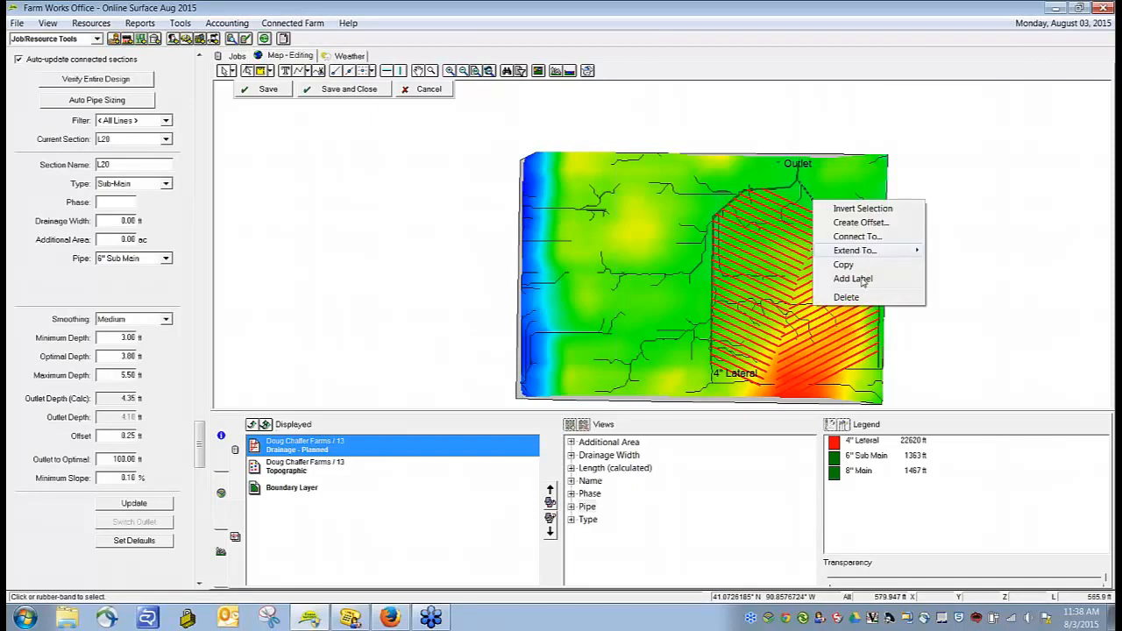
pyautogui.click(862, 279)
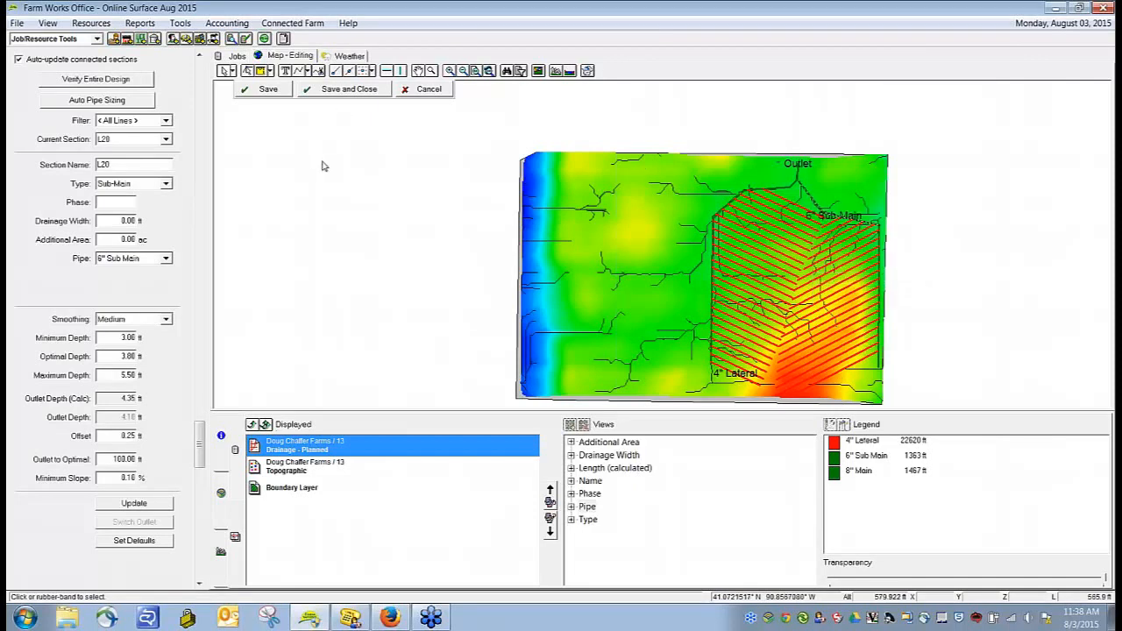
# Step: Add an 8" Main pipe label to the main line along the west side of the drainage area
pyautogui.click(321, 152)
pyautogui.click(732, 215)
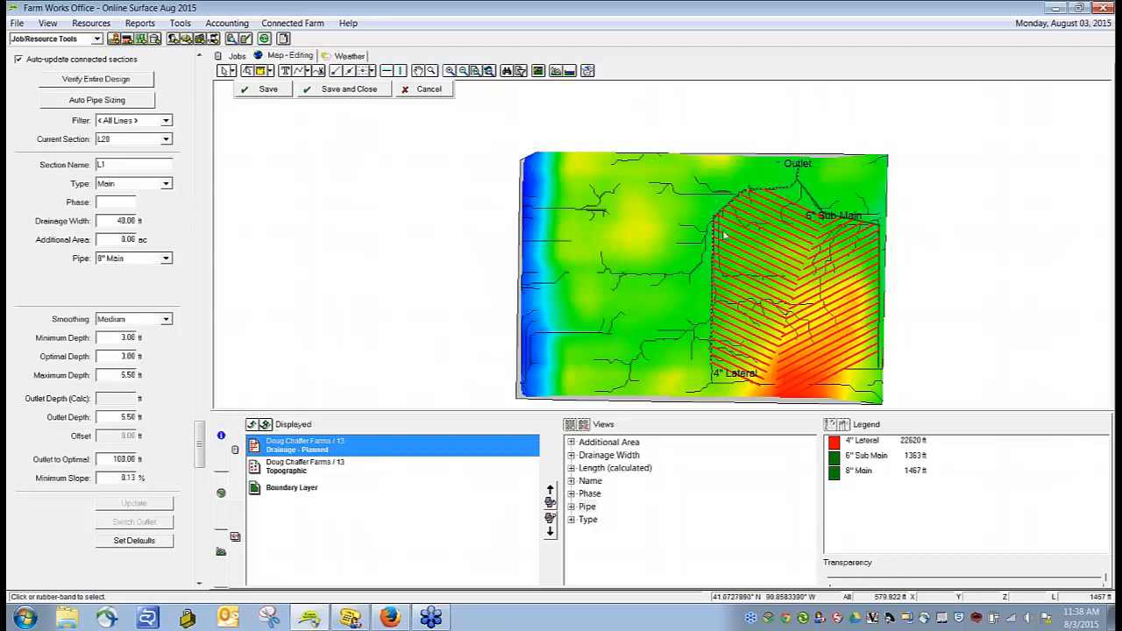
pyautogui.rightClick(713, 225)
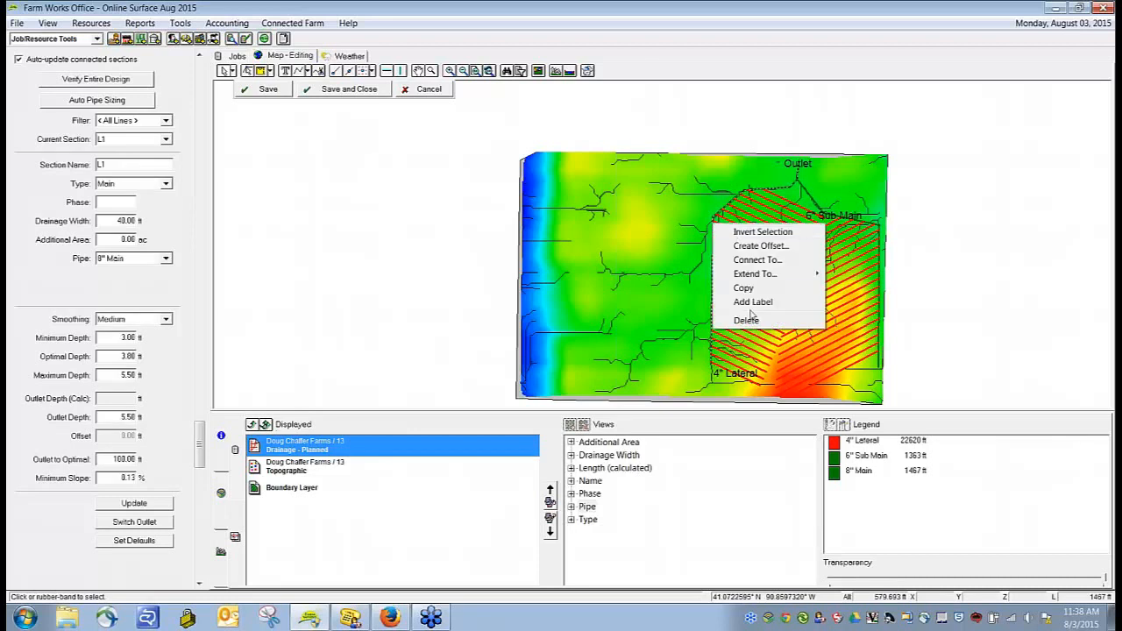
pyautogui.click(747, 301)
pyautogui.click(320, 213)
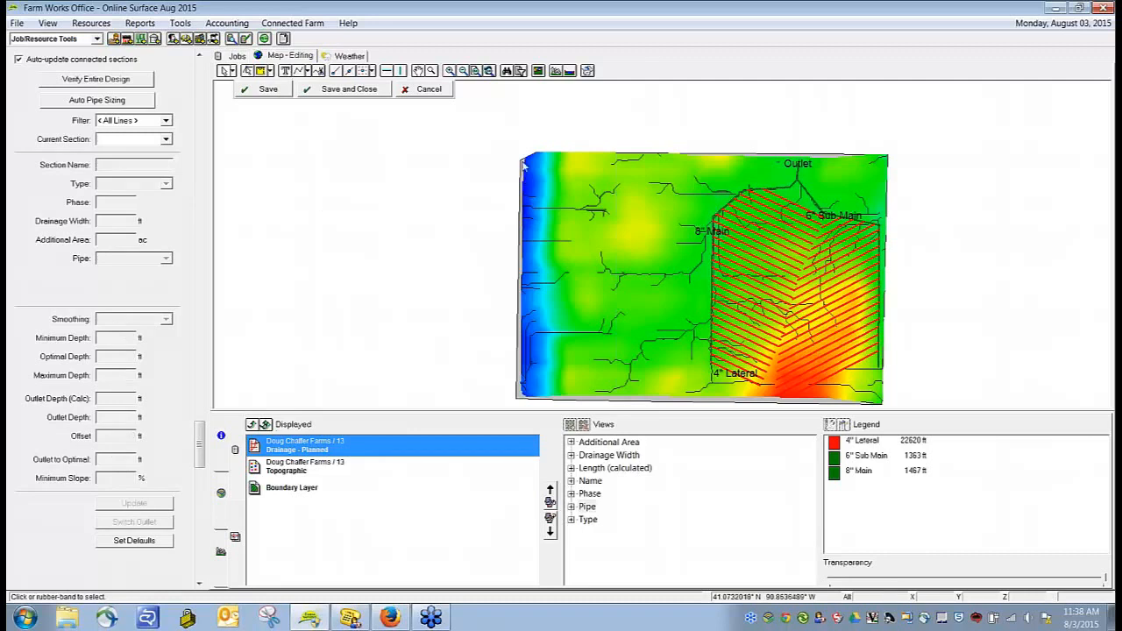
# Step: Move the 6" Sub Main, 4" Lateral and 8" Main labels clear of the pipe lines, just outside the drainage pattern
pyautogui.moveTo(843, 221); pyautogui.dragTo(860, 214)
pyautogui.moveTo(730, 375); pyautogui.dragTo(734, 389)
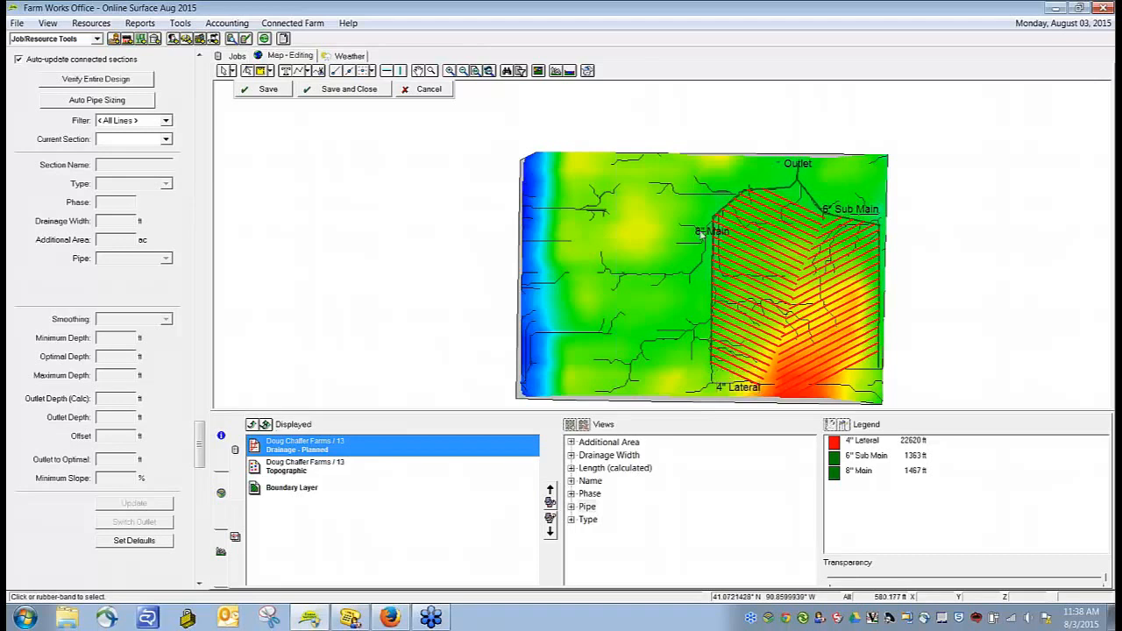
pyautogui.moveTo(699, 234); pyautogui.dragTo(678, 232)
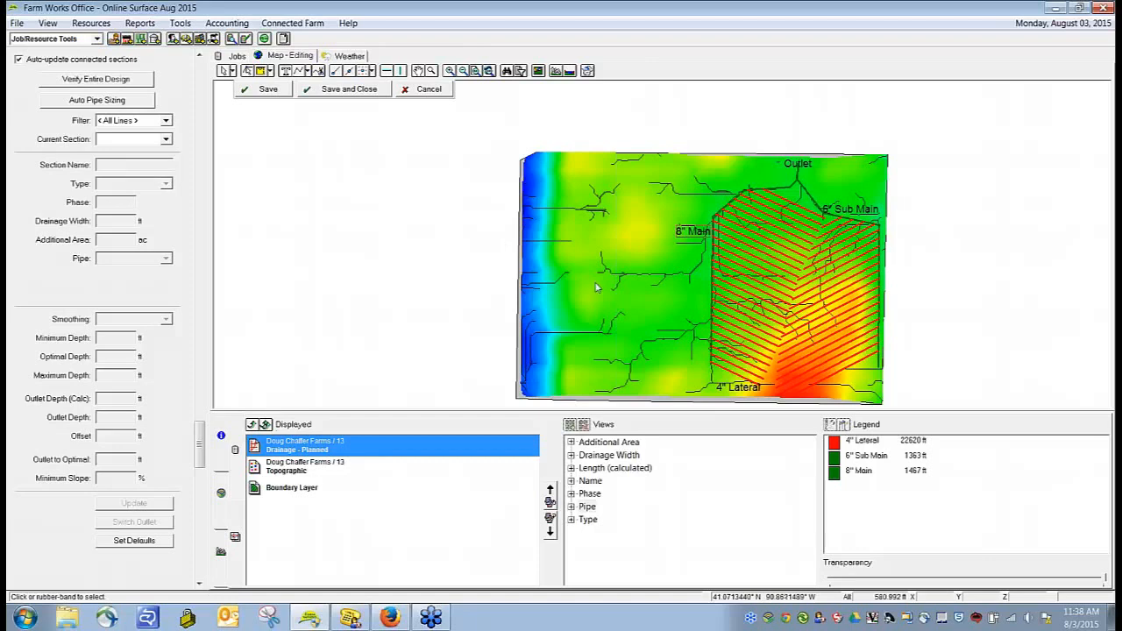
# Step: View the drainage lines by type, phase, drainage width, additional area and calculated length
pyautogui.click(588, 520)
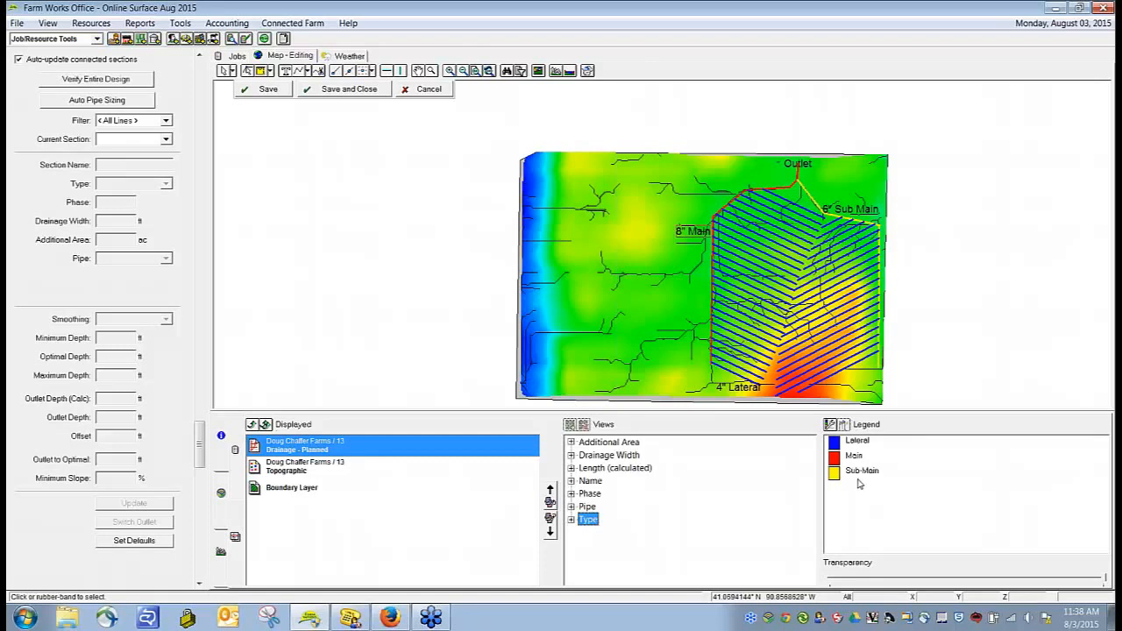
pyautogui.click(589, 495)
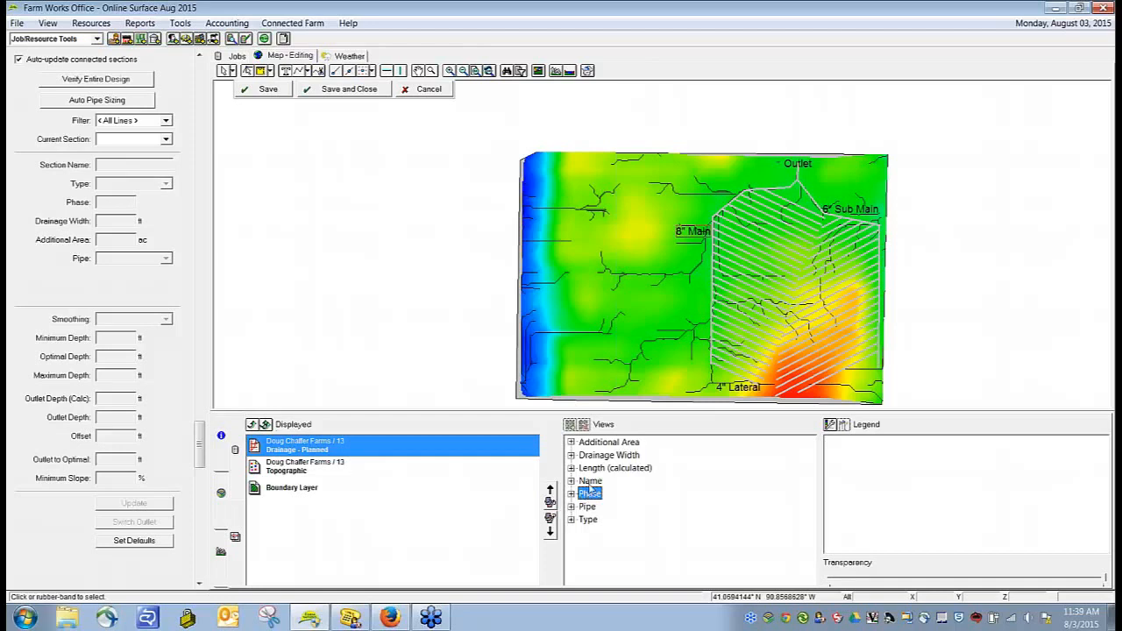
pyautogui.click(597, 457)
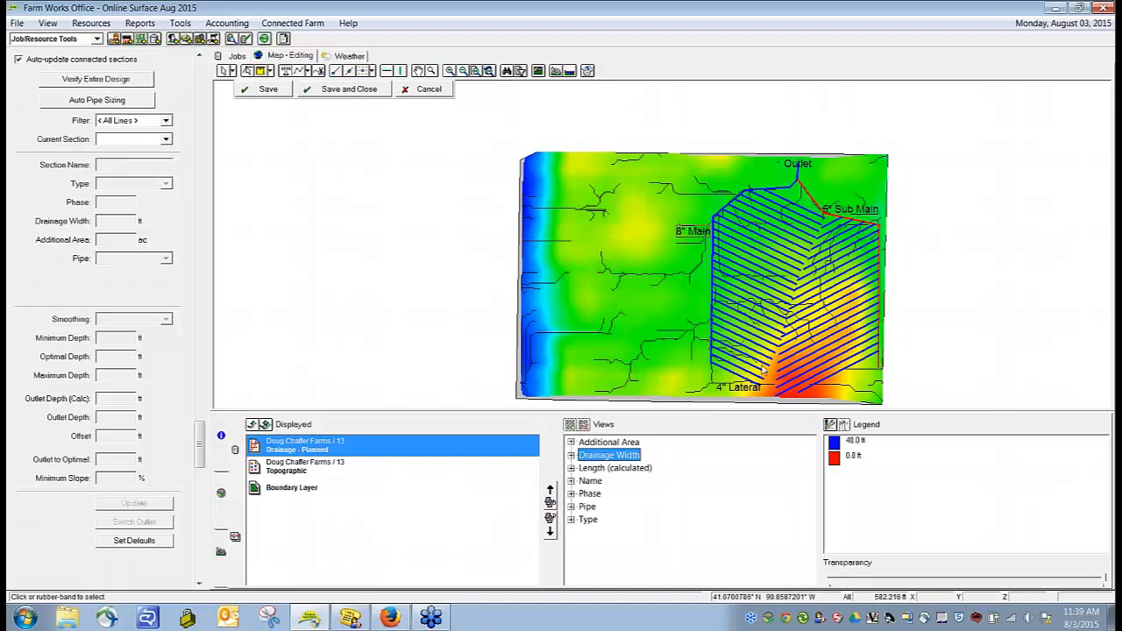
pyautogui.click(617, 443)
pyautogui.click(595, 470)
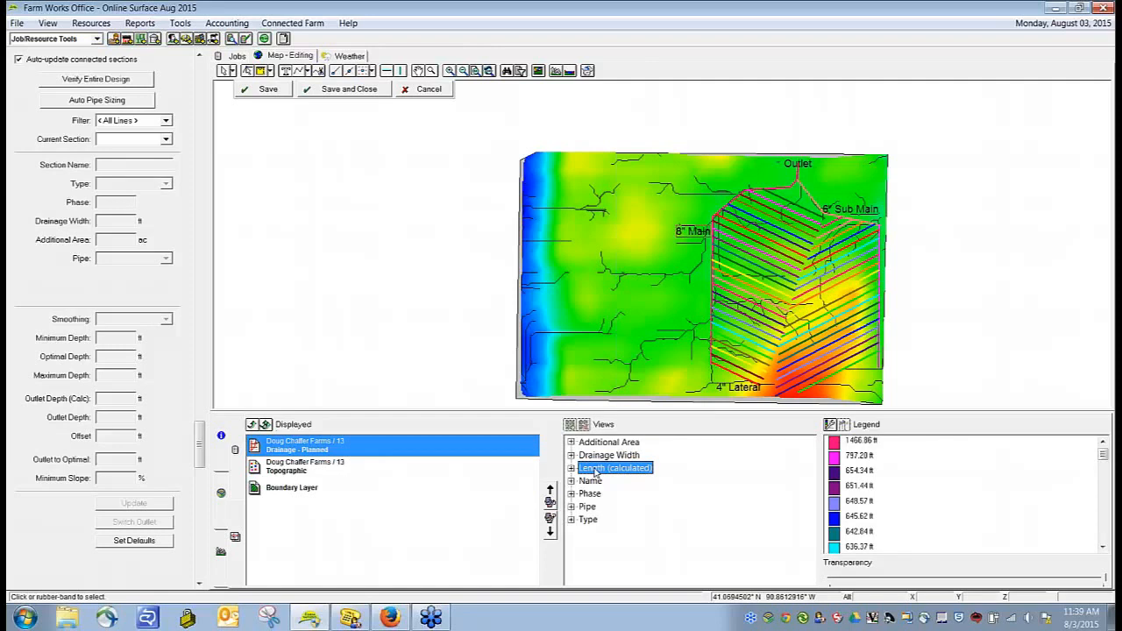
pyautogui.rightClick(739, 378)
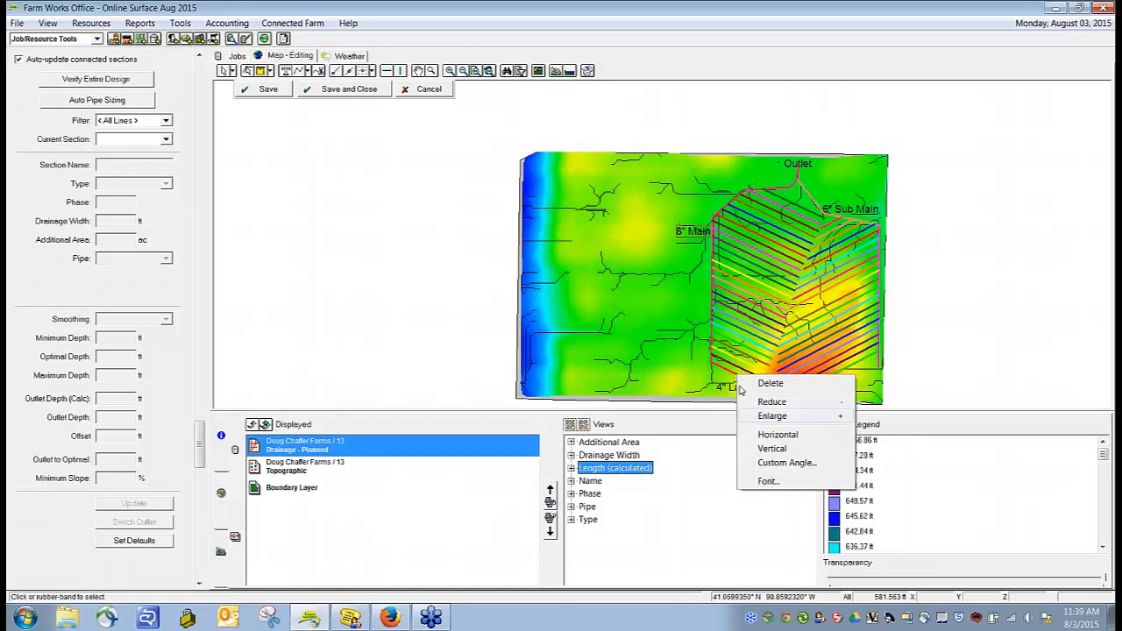
pyautogui.click(728, 374)
pyautogui.click(733, 363)
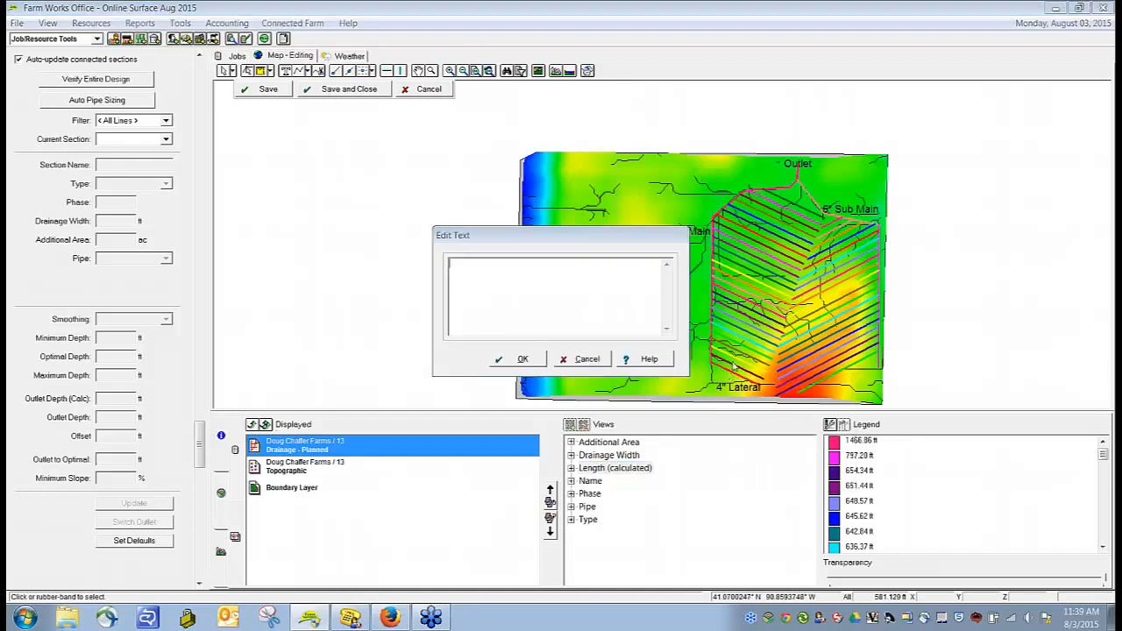
pyautogui.click(586, 358)
pyautogui.click(224, 73)
# Step: Add a 4" Lateral pipe label to the second west lateral from the south
pyautogui.click(753, 374)
pyautogui.rightClick(753, 375)
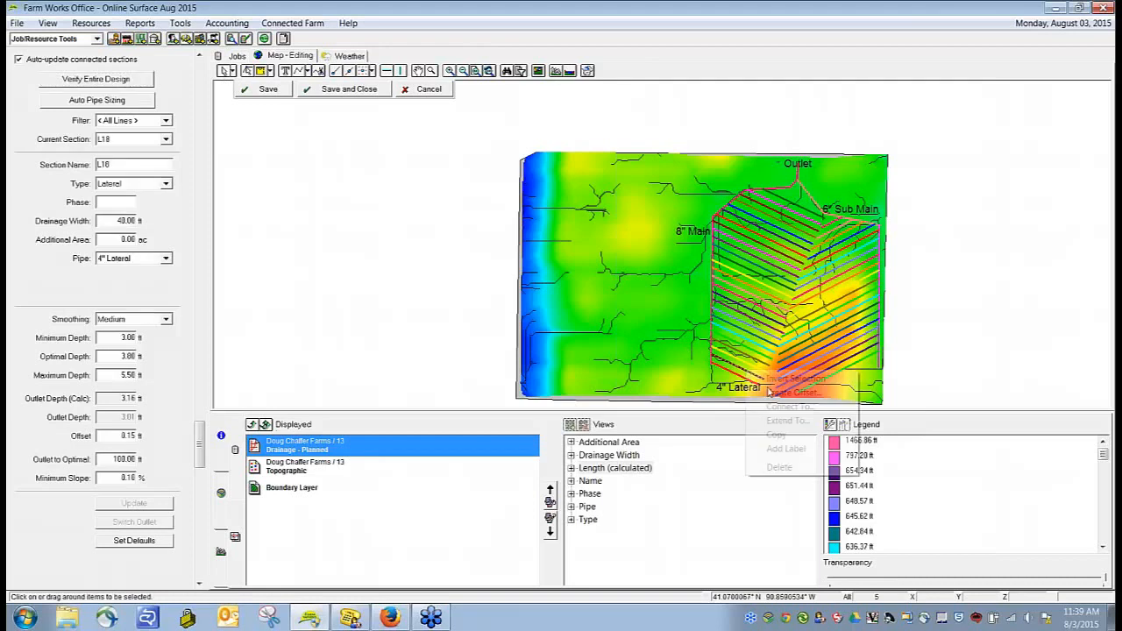
pyautogui.click(783, 448)
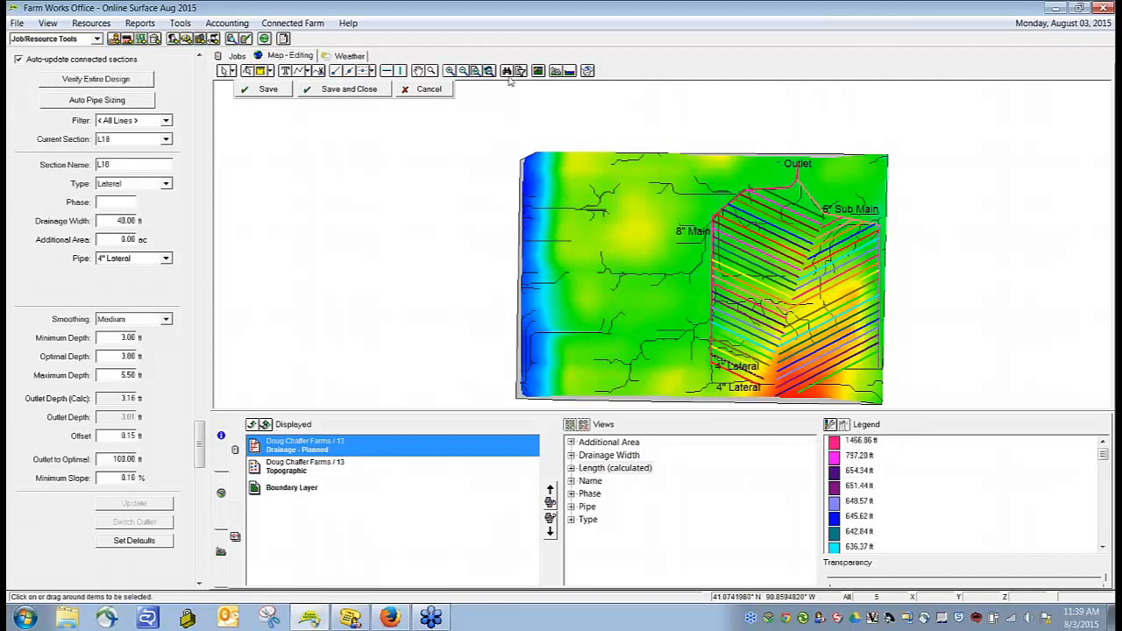
# Step: Set the planned drainage labels to show the calculated length instead of the pipe
pyautogui.click(540, 73)
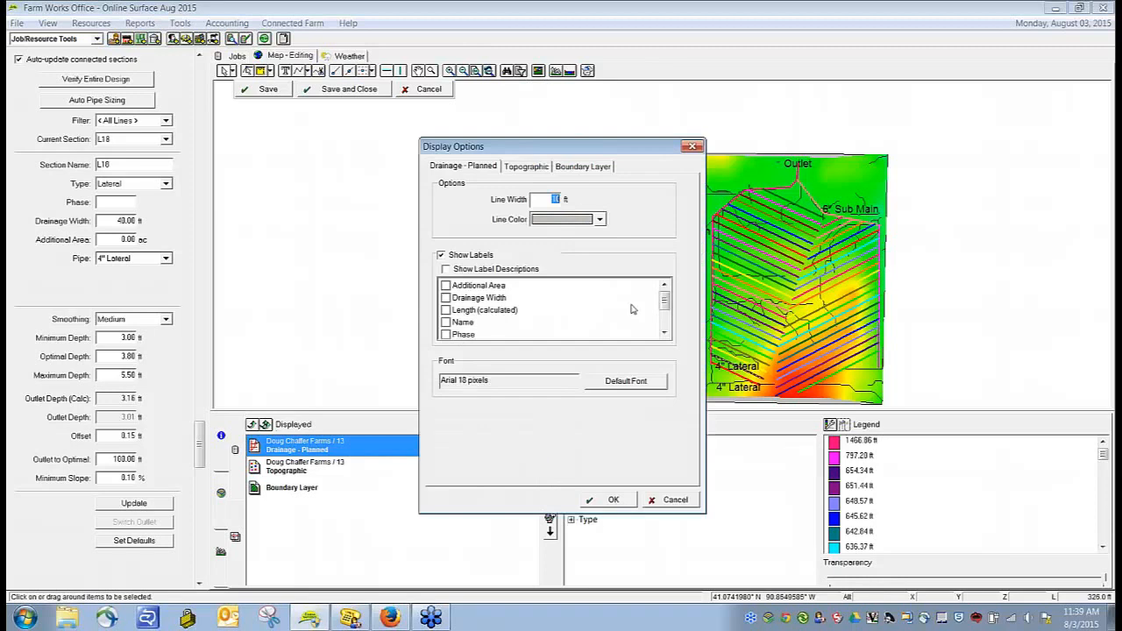
pyautogui.click(445, 310)
pyautogui.scroll(-1, 669, 311)
pyautogui.click(446, 310)
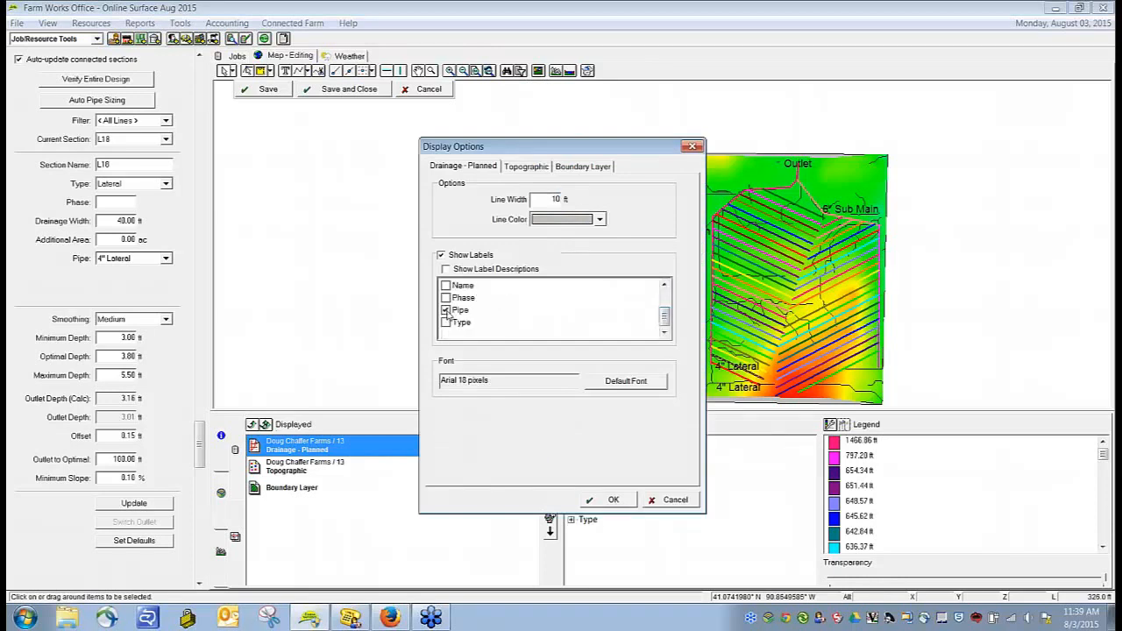
pyautogui.click(592, 502)
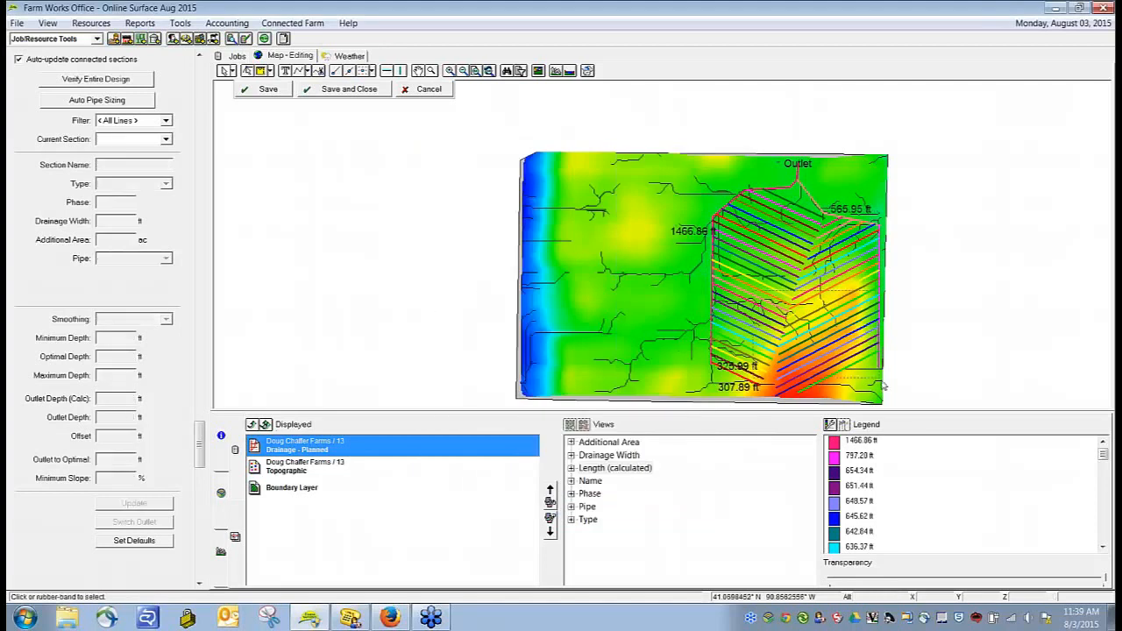
# Step: Add length labels to the selected group of laterals in the southeast part of the field
pyautogui.rightClick(824, 352)
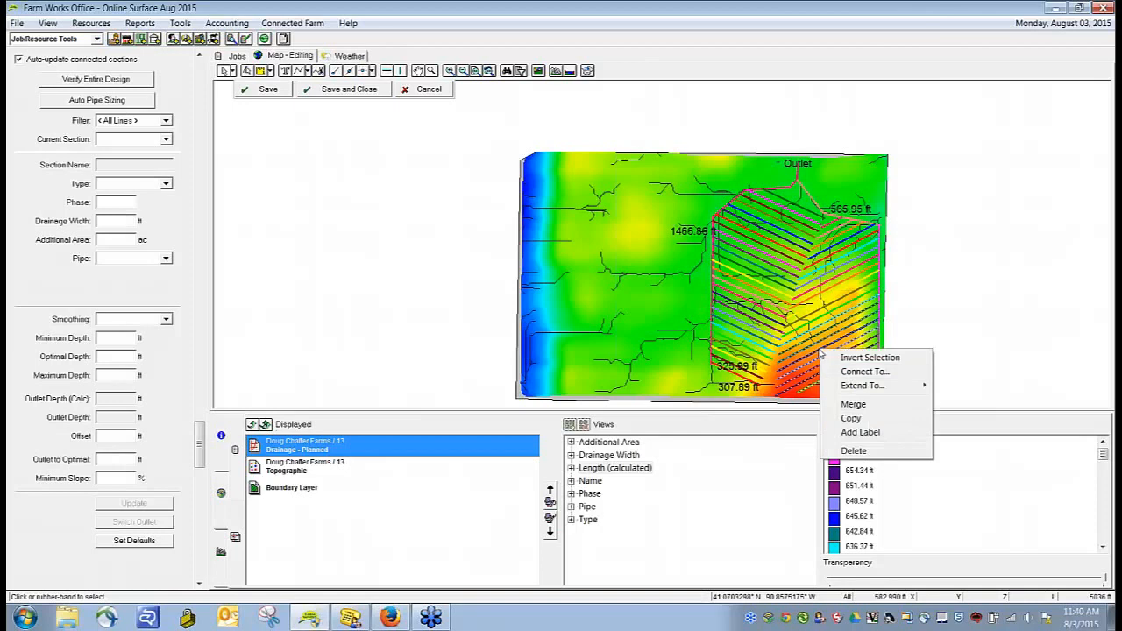
pyautogui.click(859, 430)
pyautogui.click(925, 383)
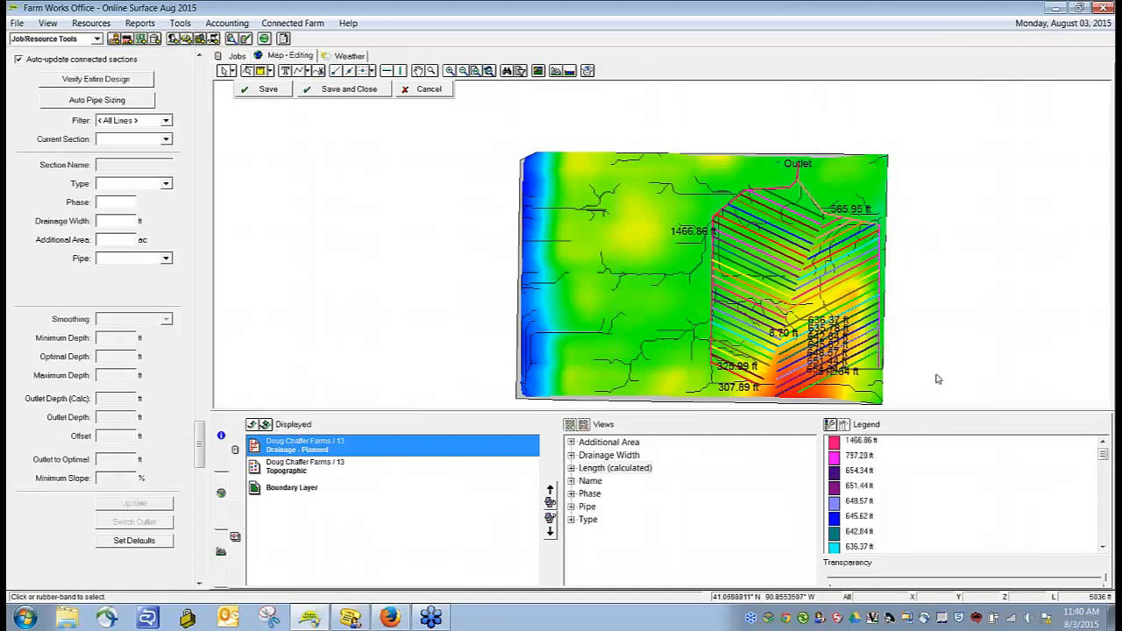
# Step: Delete the stray 8.70 ft lateral piece near the centre seam, and save and close the drainage design
pyautogui.scroll(2, 846, 373)
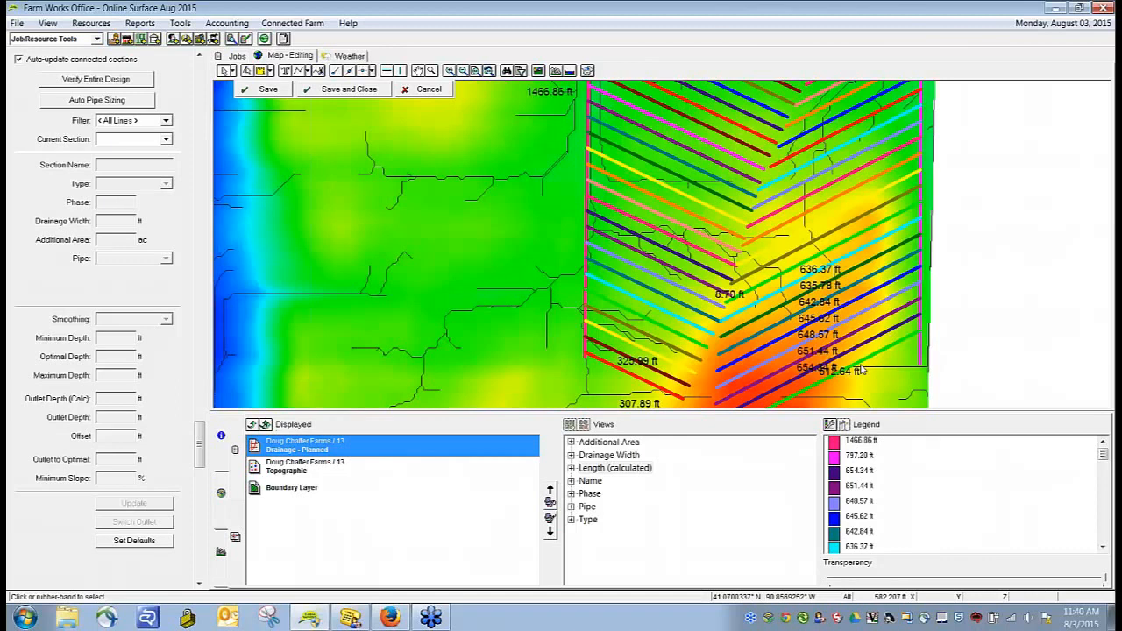
pyautogui.click(729, 296)
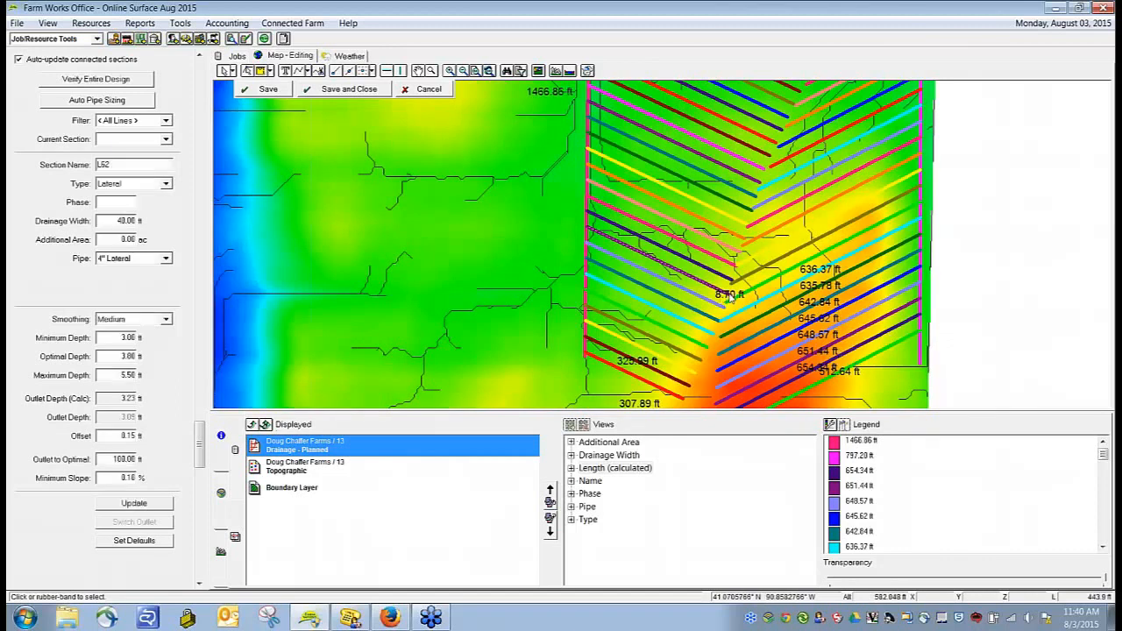
pyautogui.click(733, 303)
pyautogui.press('Delete')
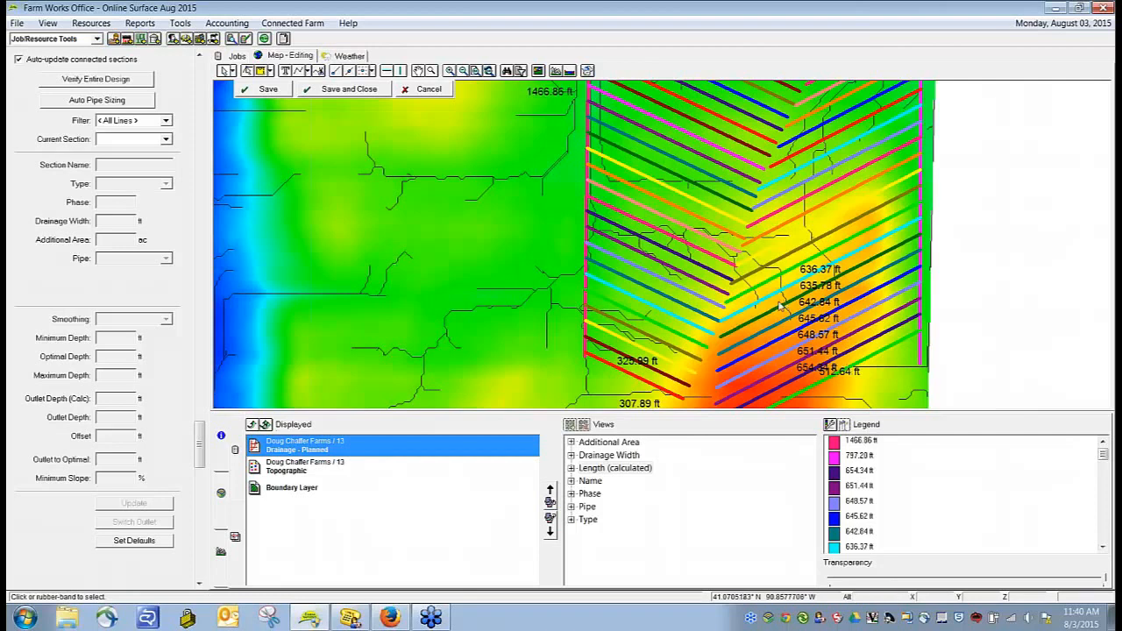
pyautogui.click(342, 91)
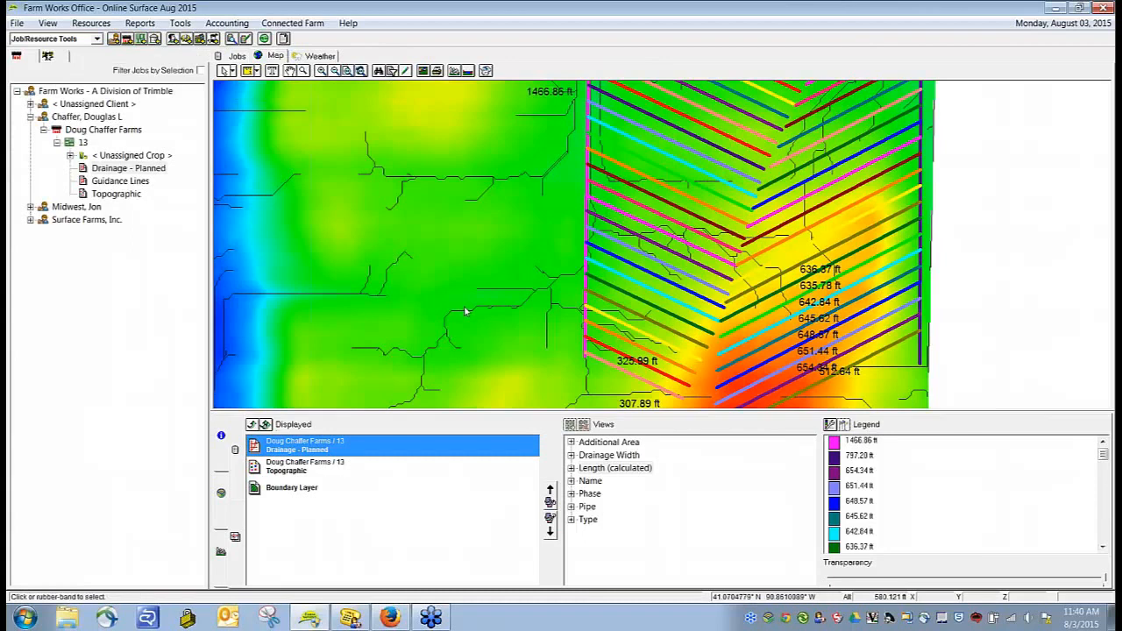
# Step: Display the planned drainage layer by pipe and turn off its labels
pyautogui.click(591, 508)
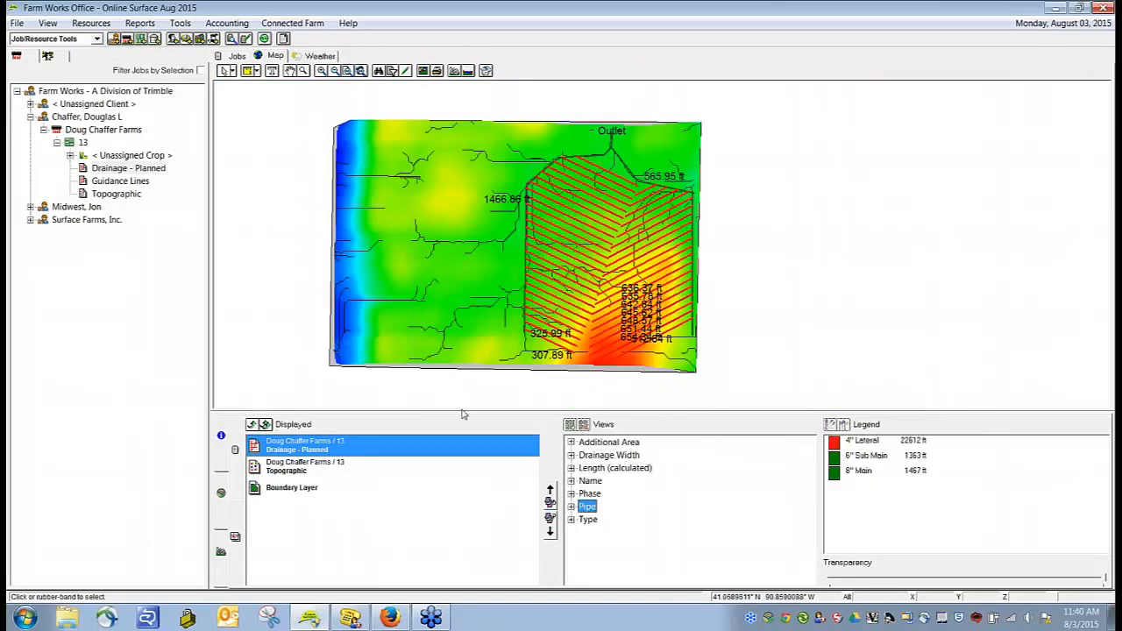
pyautogui.click(421, 70)
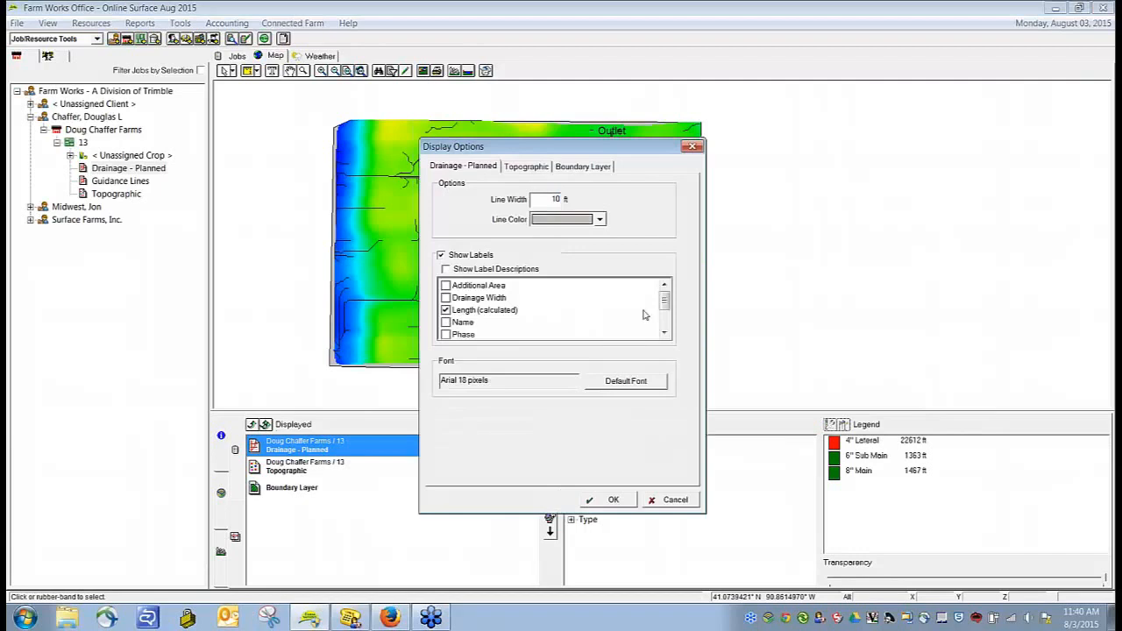
pyautogui.moveTo(662, 303); pyautogui.dragTo(665, 332)
pyautogui.click(442, 255)
pyautogui.click(611, 499)
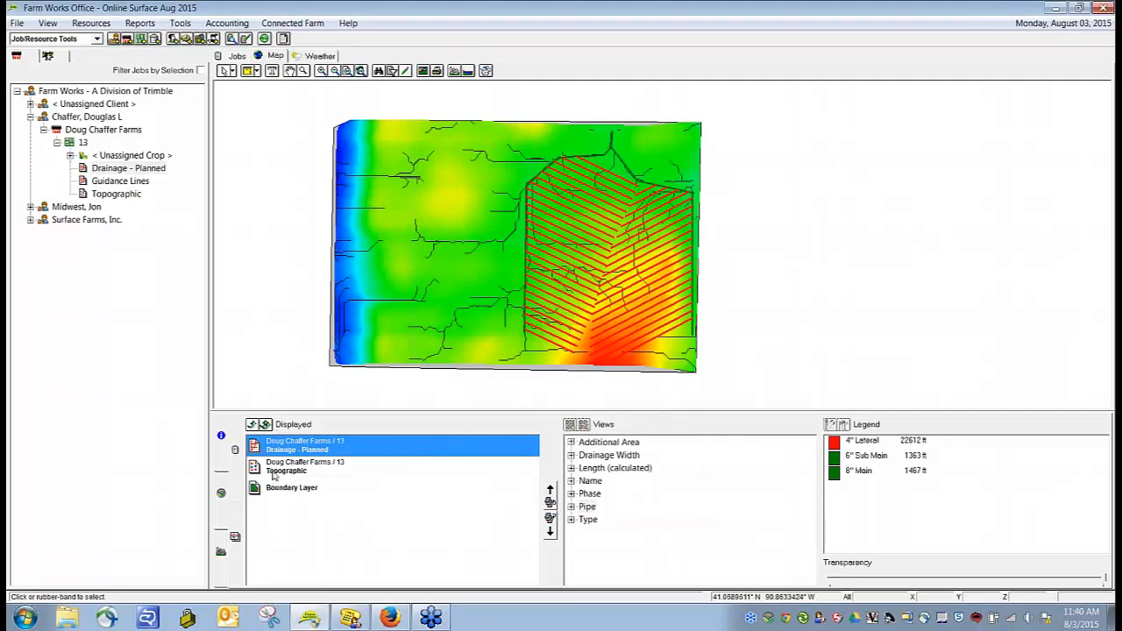
# Step: Redisplay only the planned drainage layer with the field boundary, without the topographic layer, and add background imagery
pyautogui.click(251, 424)
pyautogui.click(292, 449)
pyautogui.click(252, 424)
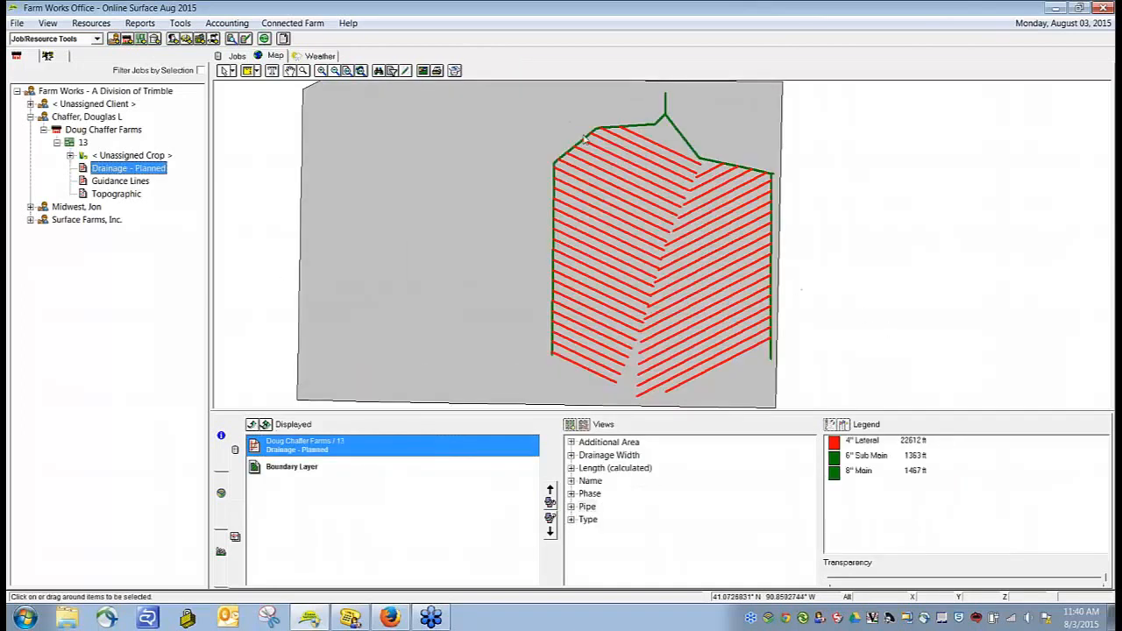
pyautogui.click(454, 70)
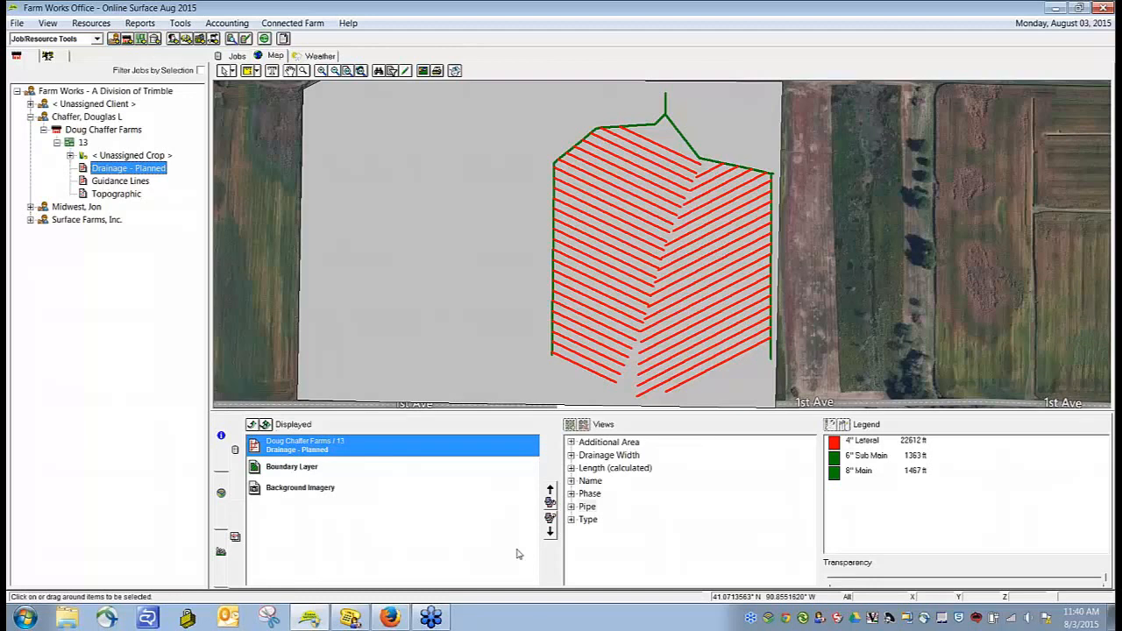
pyautogui.click(850, 312)
pyautogui.scroll(-1, 850, 312)
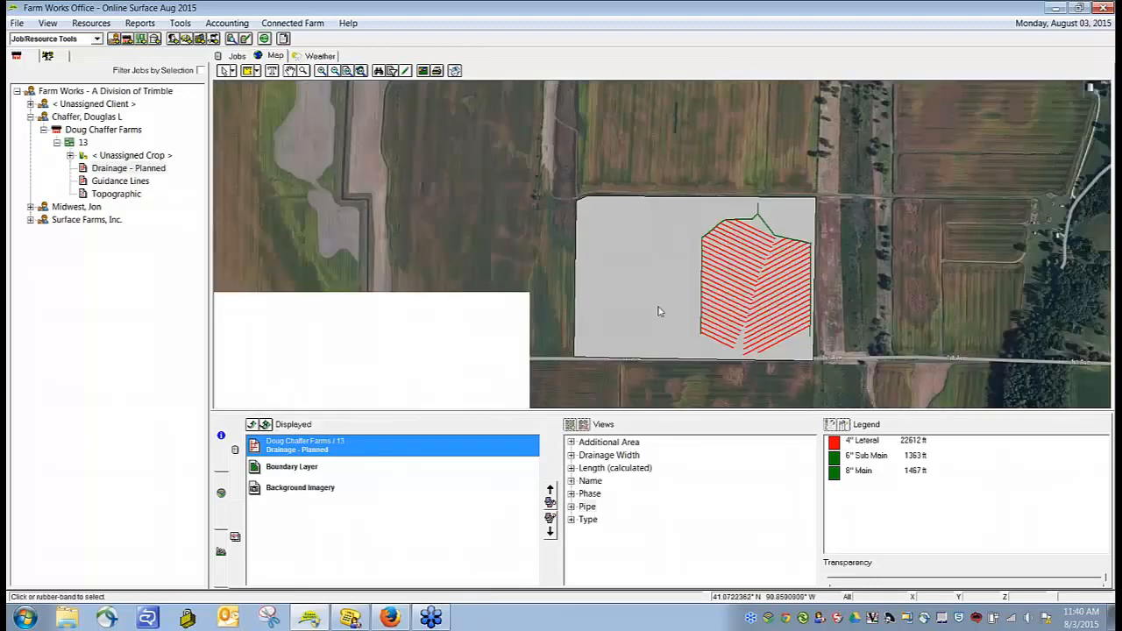
# Step: Make the boundary layer fully transparent so the imagery shows beneath the planned drainage lines
pyautogui.click(272, 469)
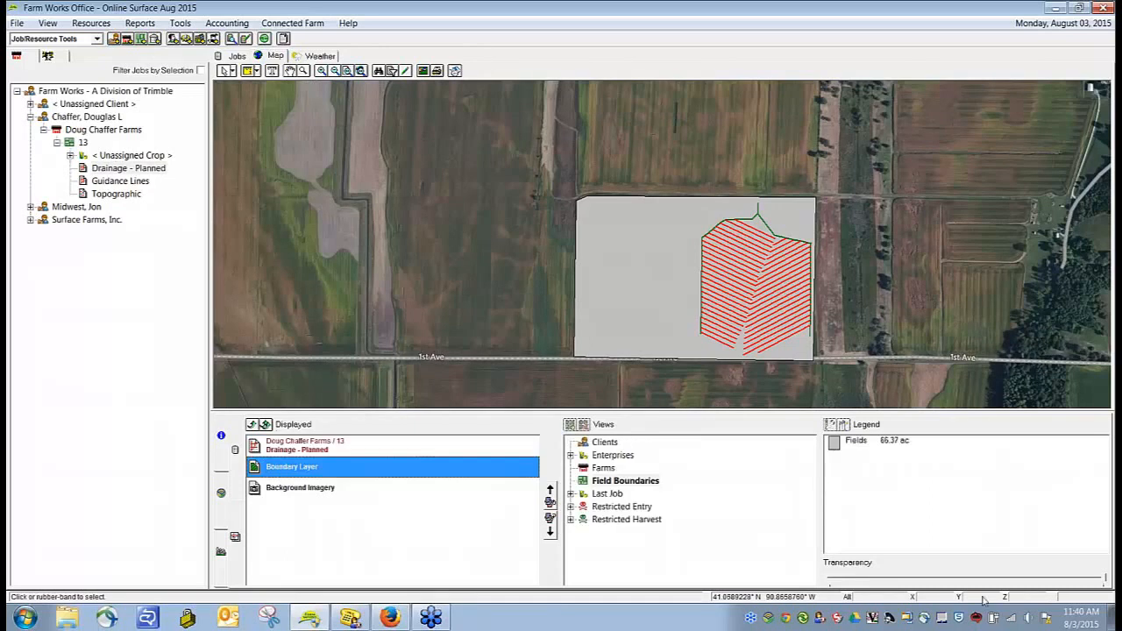
pyautogui.moveTo(1105, 580); pyautogui.dragTo(824, 580)
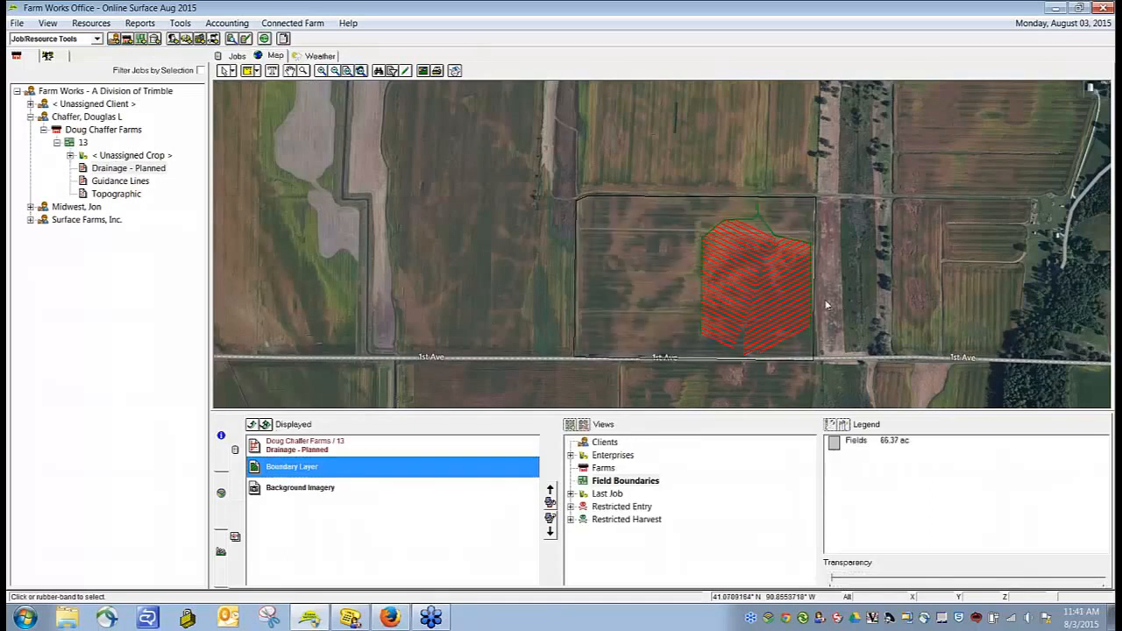
pyautogui.scroll(2, 842, 304)
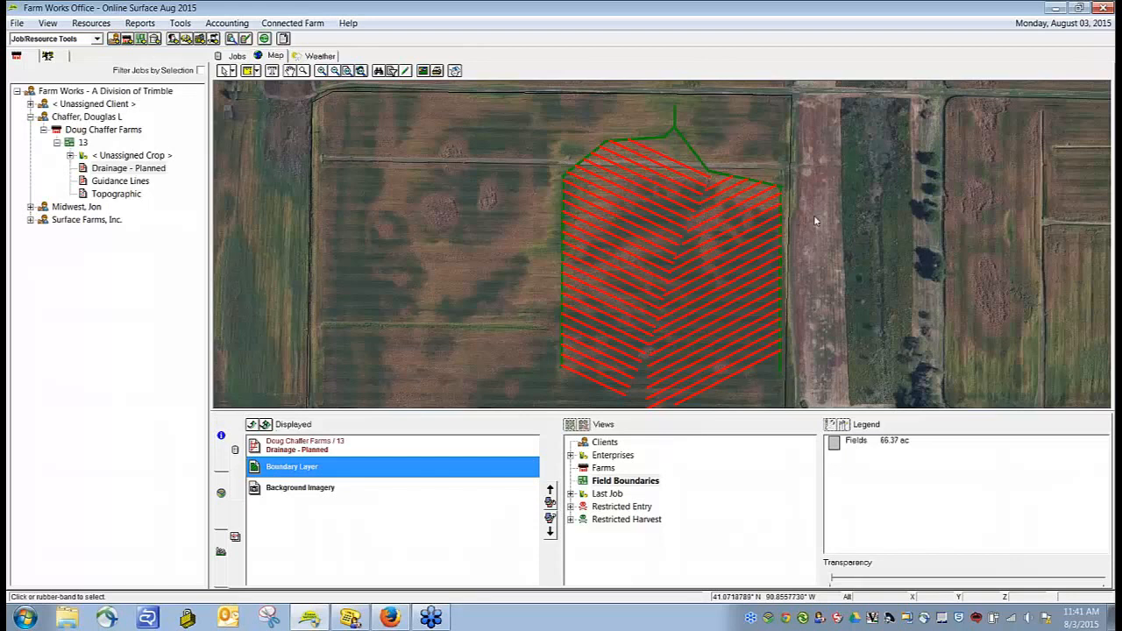
pyautogui.scroll(-1, 812, 220)
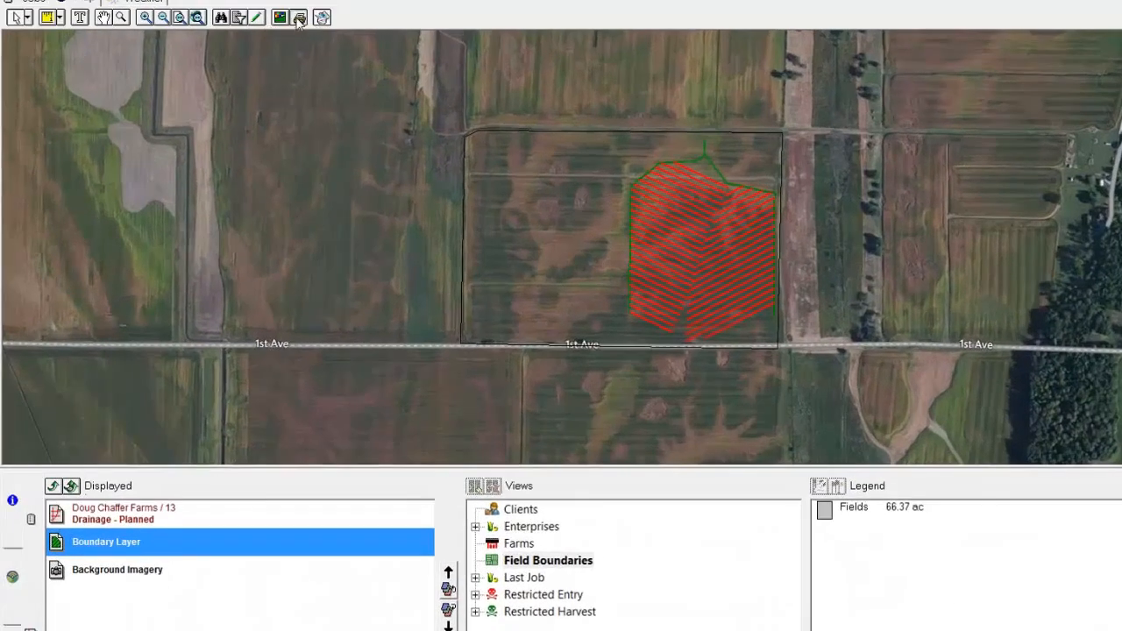
# Step: Set up a standard portrait map print of a selected area, tightening the print frame closely around the field boundary
pyautogui.click(298, 19)
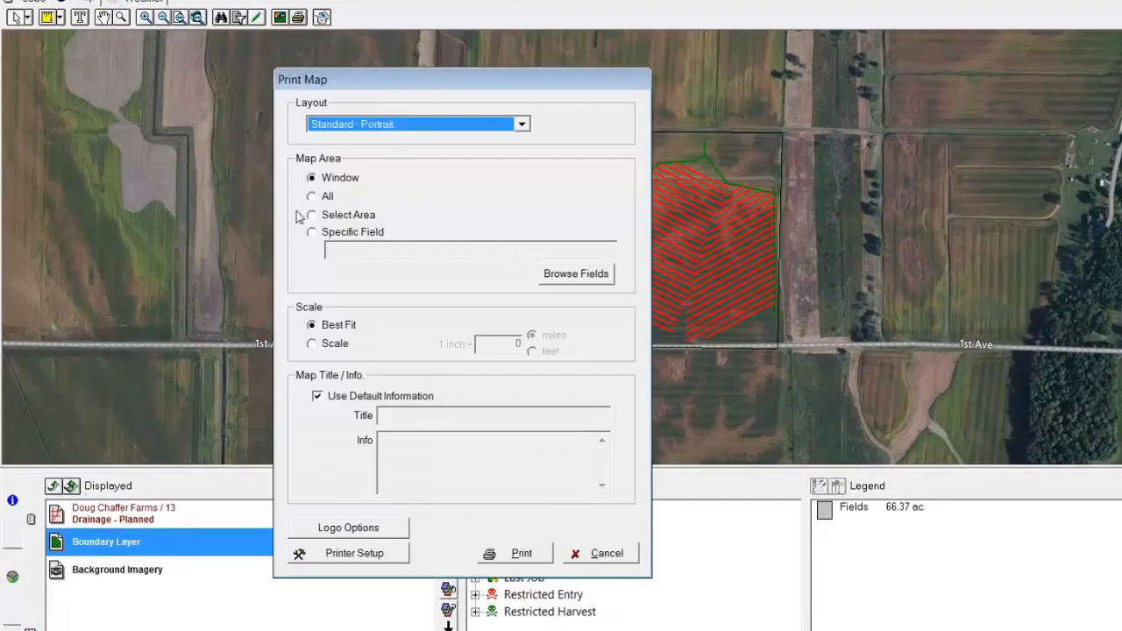
pyautogui.click(337, 219)
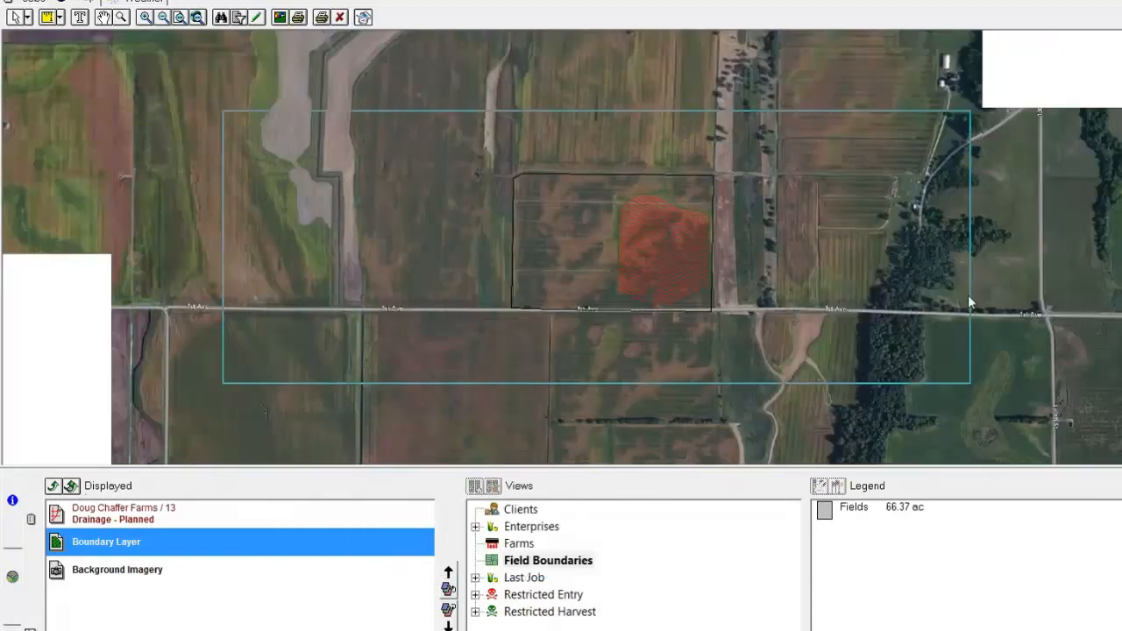
pyautogui.moveTo(970, 295); pyautogui.dragTo(750, 288)
pyautogui.moveTo(224, 111); pyautogui.dragTo(497, 140)
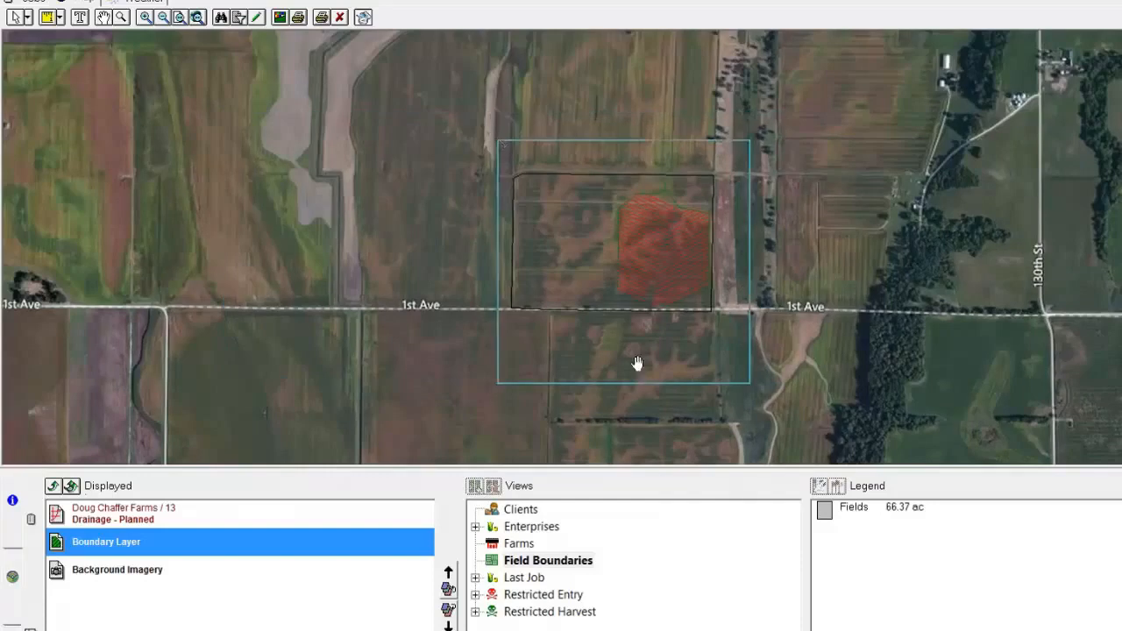
pyautogui.moveTo(632, 383); pyautogui.dragTo(631, 344)
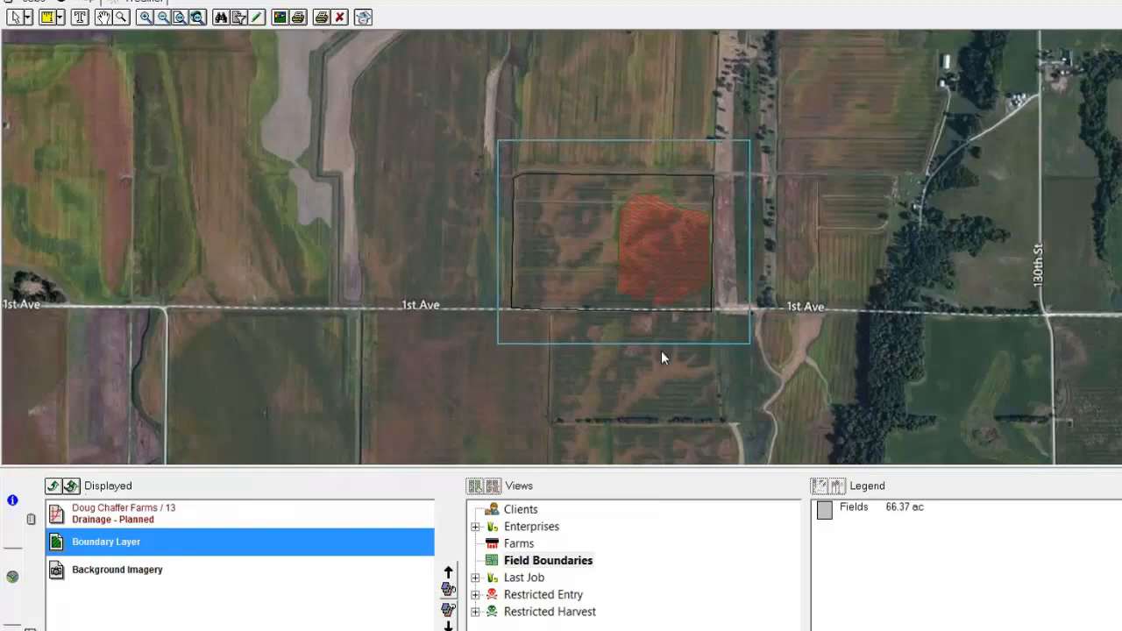
# Step: Preview the framed map printout, check the whole page with its pipe legend, and close the preview
pyautogui.click(321, 17)
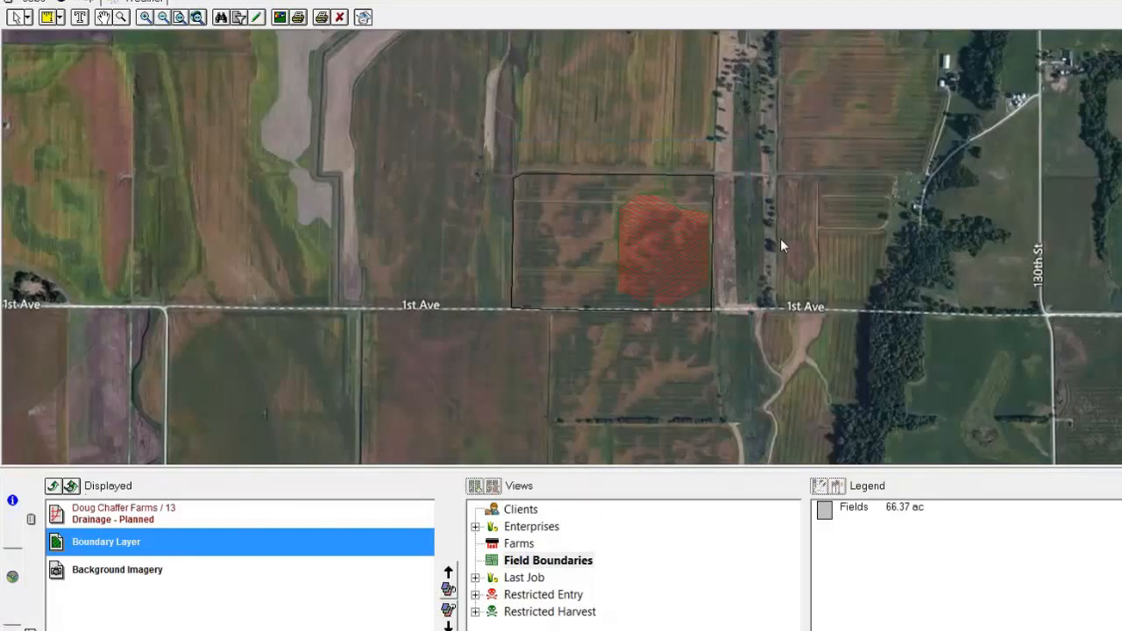
pyautogui.click(601, 412)
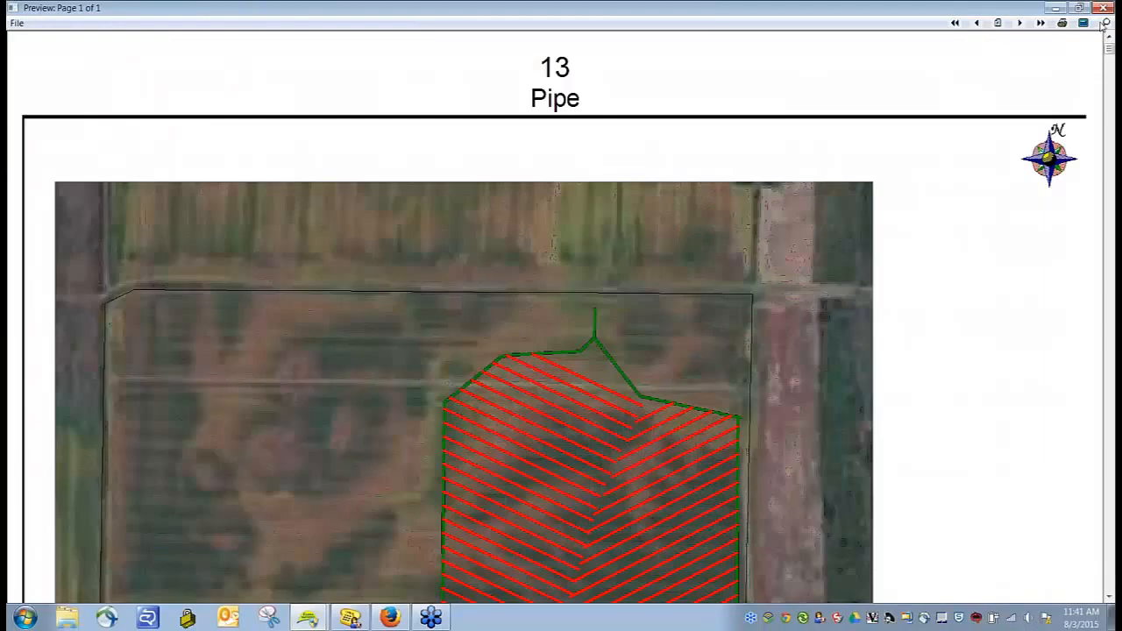
pyautogui.click(1103, 25)
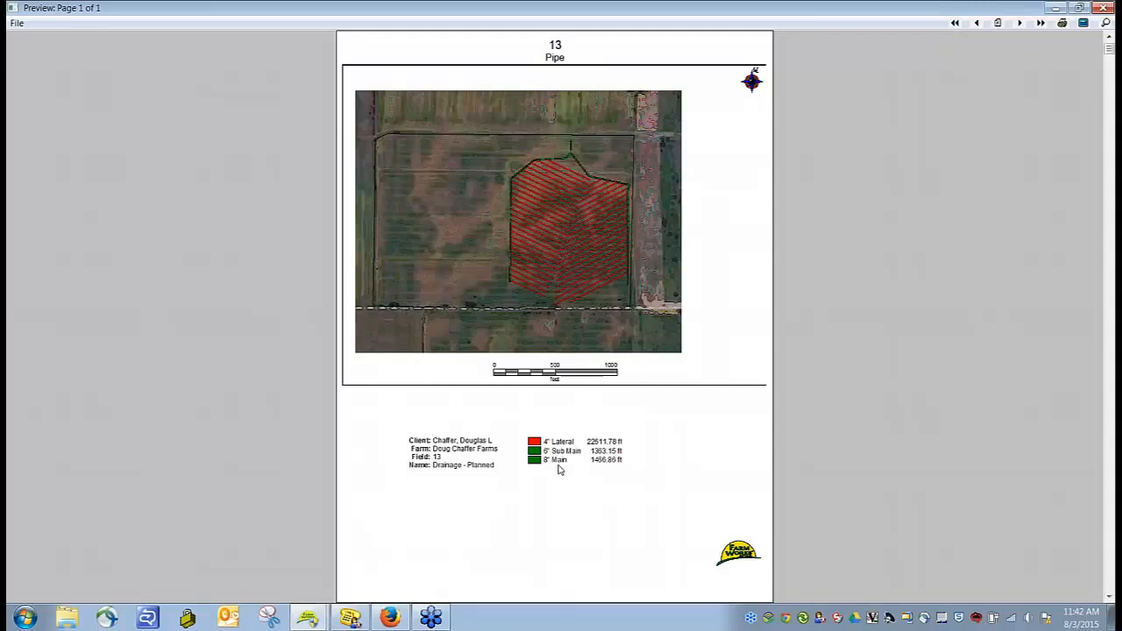
pyautogui.click(1102, 8)
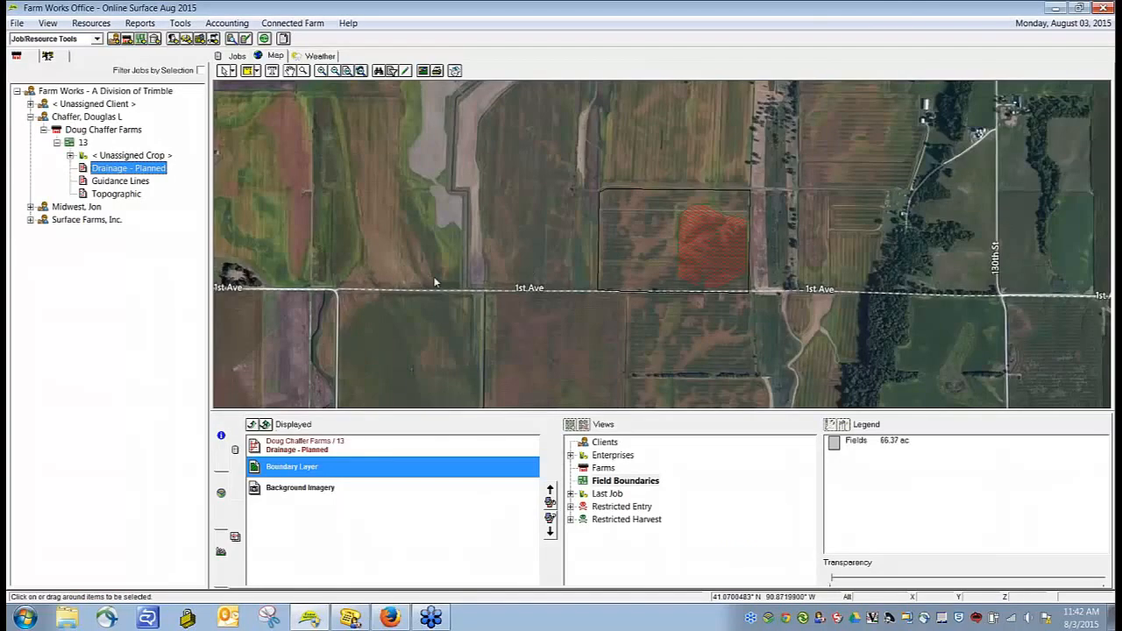
# Step: Open the Planned Drainage Report from the field drainage reports
pyautogui.click(142, 24)
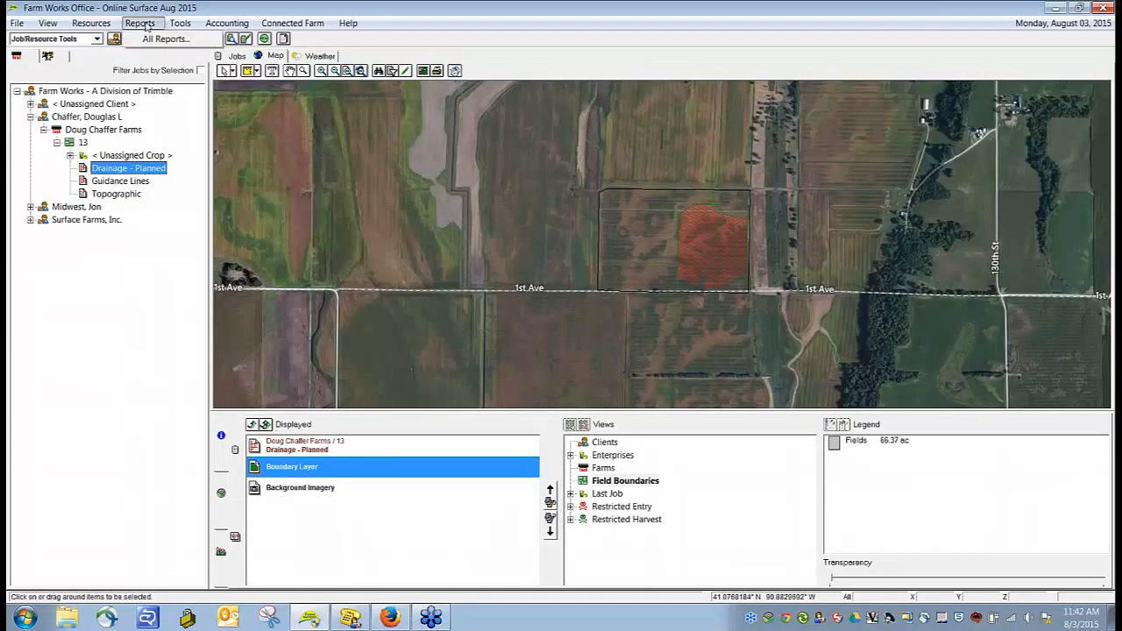
pyautogui.click(164, 39)
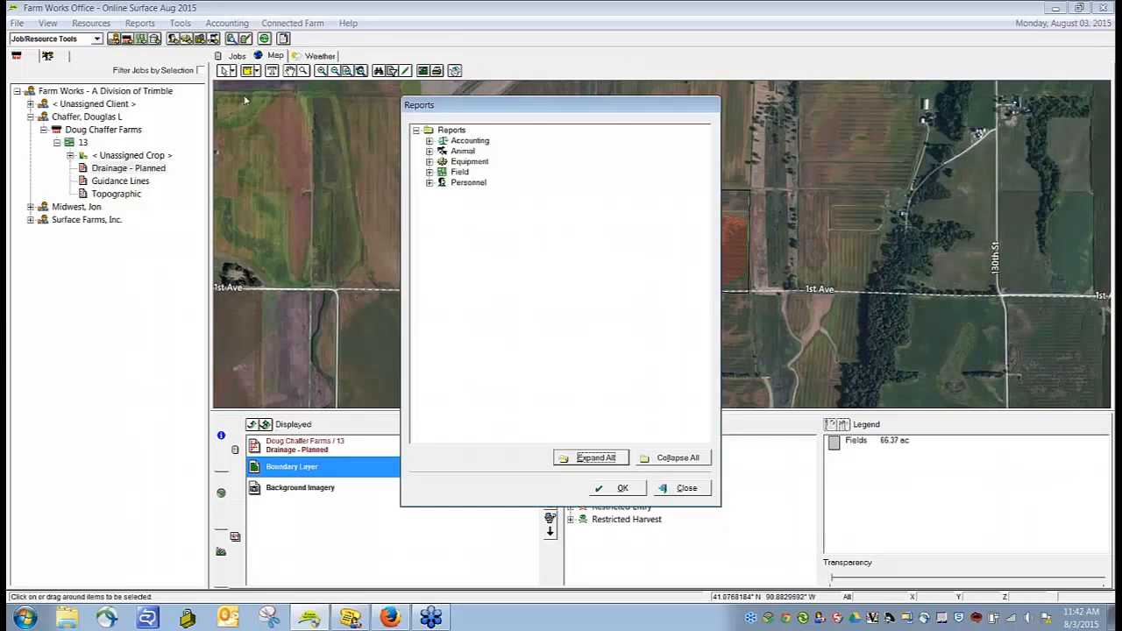
pyautogui.click(430, 171)
pyautogui.click(443, 225)
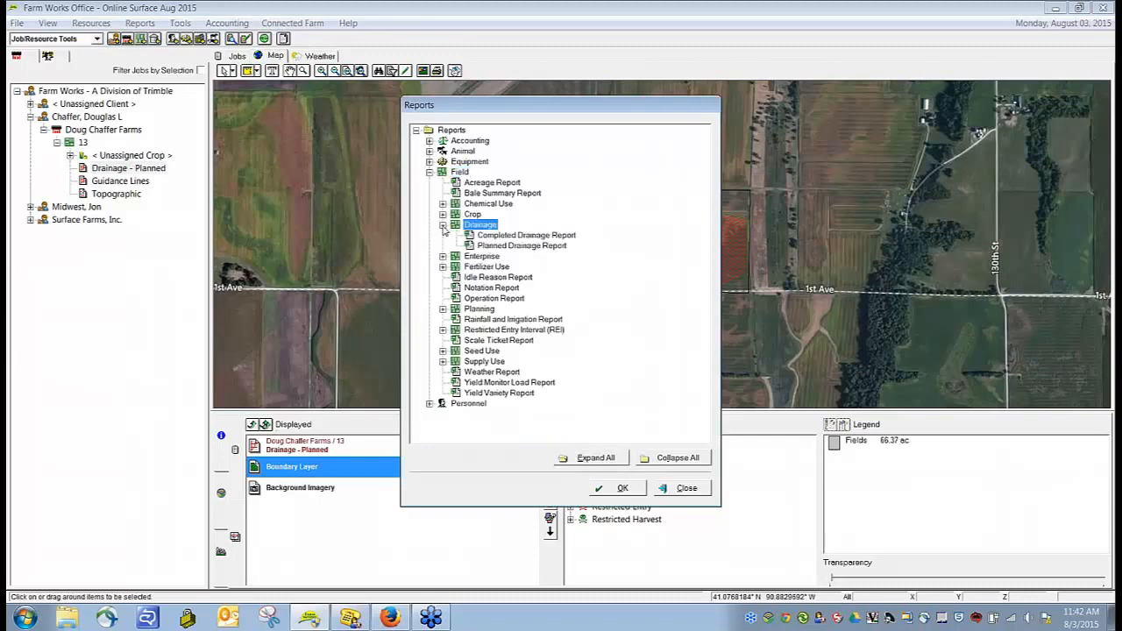
pyautogui.click(515, 248)
pyautogui.doubleClick(515, 249)
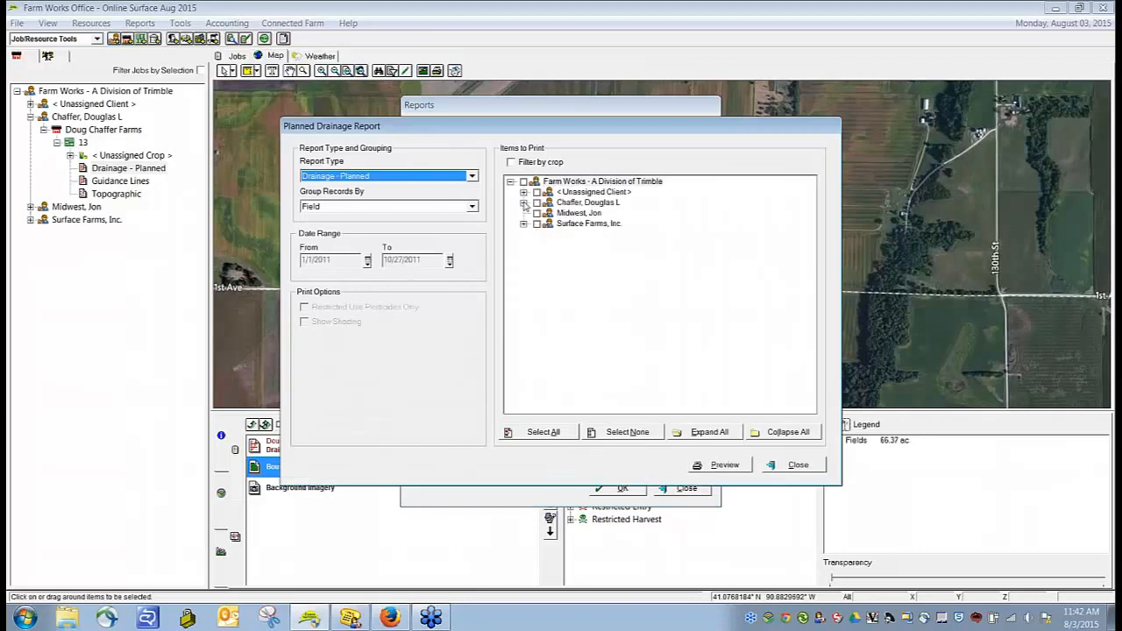
# Step: Preview the planned drainage report for field 13 only, review its pipe quantities, costs and adapters, and close the reports
pyautogui.click(523, 202)
pyautogui.click(536, 213)
pyautogui.click(563, 224)
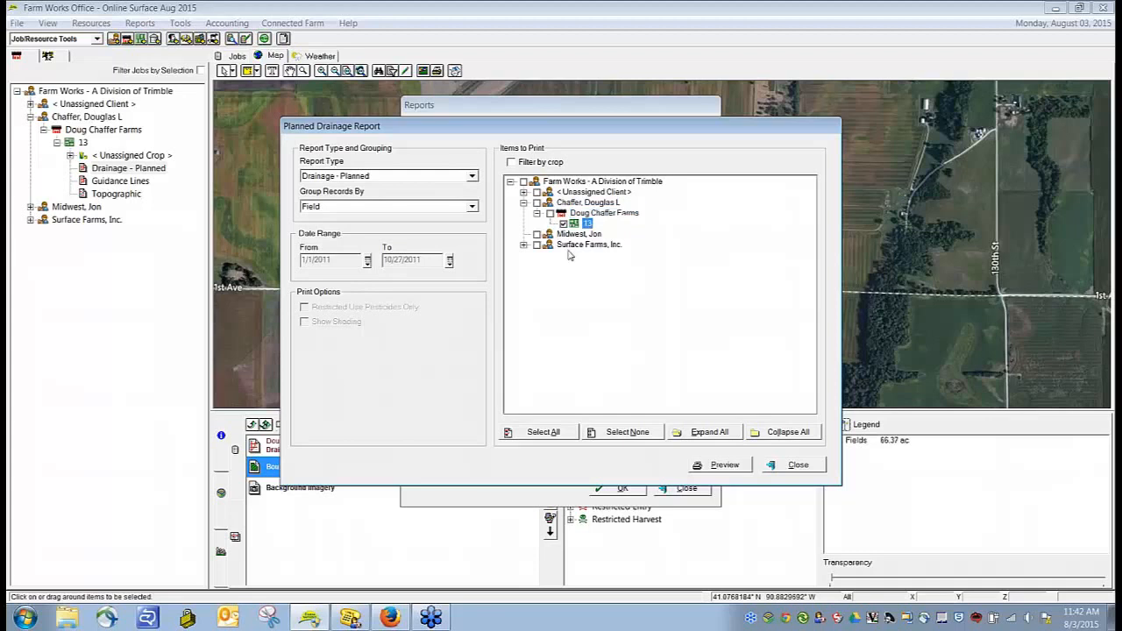
pyautogui.click(724, 465)
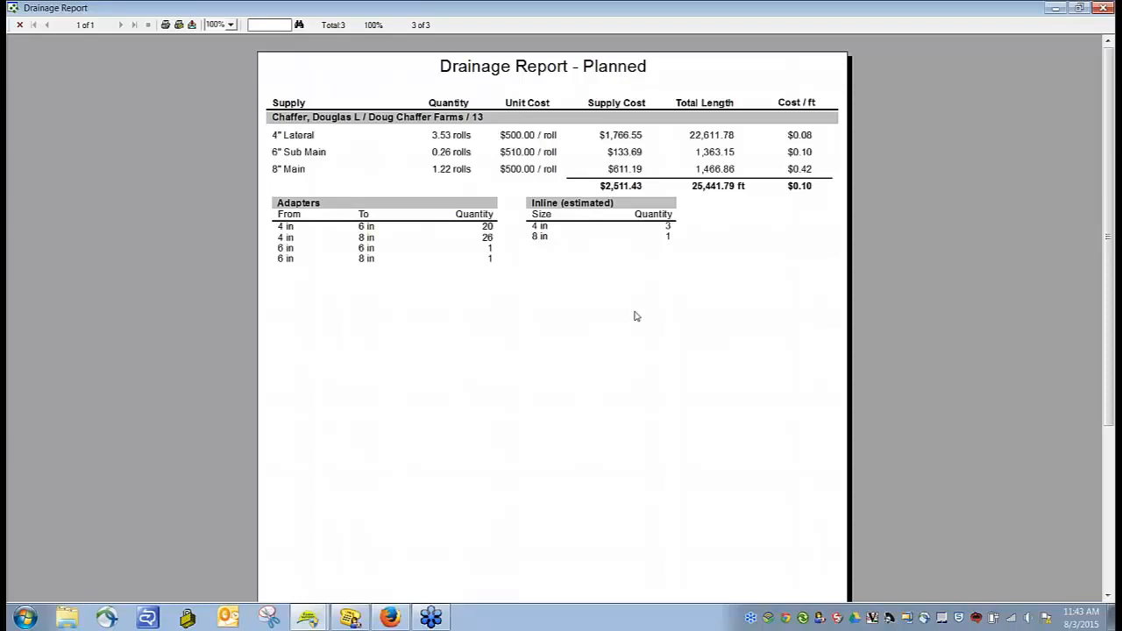
pyautogui.click(1105, 9)
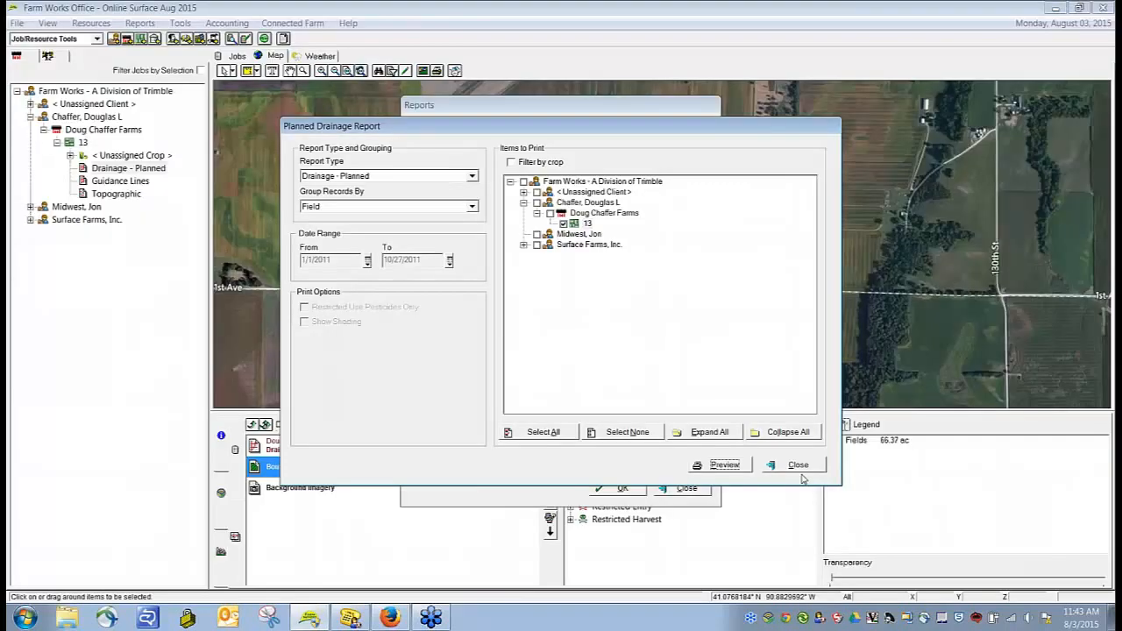
pyautogui.click(794, 469)
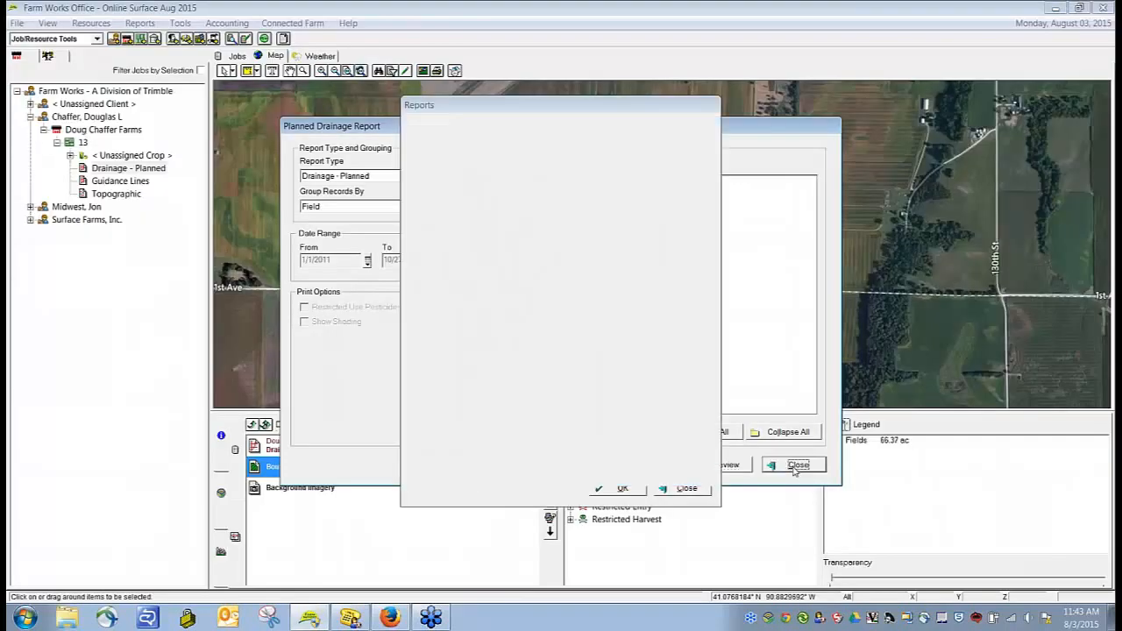
pyautogui.click(695, 490)
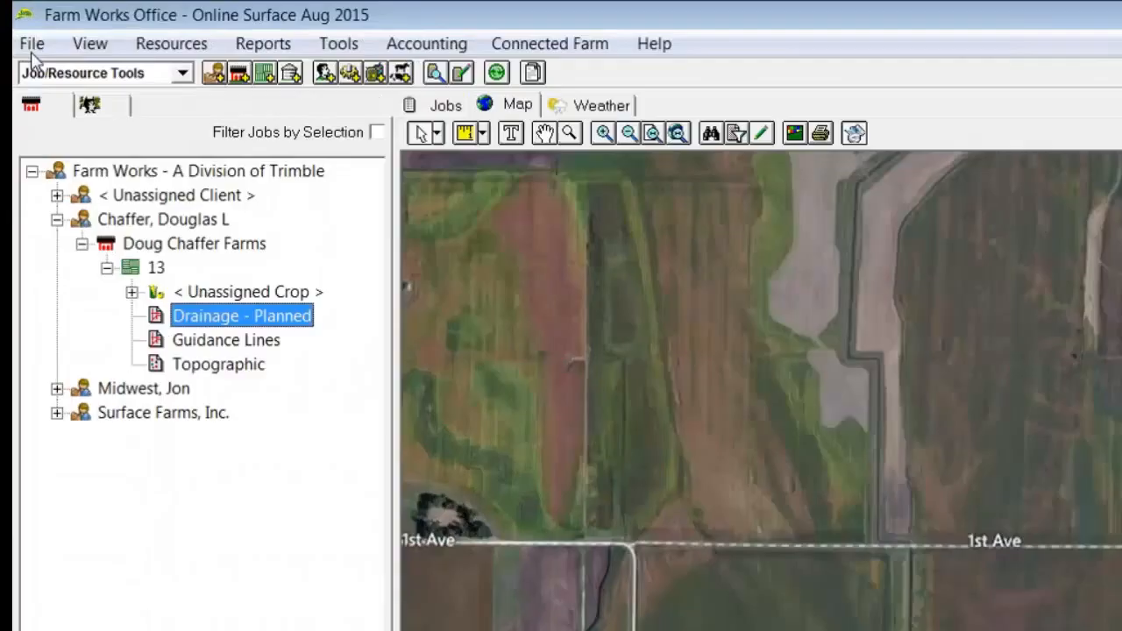
# Step: Start writing the job data in the Trimble FMX Display format to E:\
pyautogui.click(17, 22)
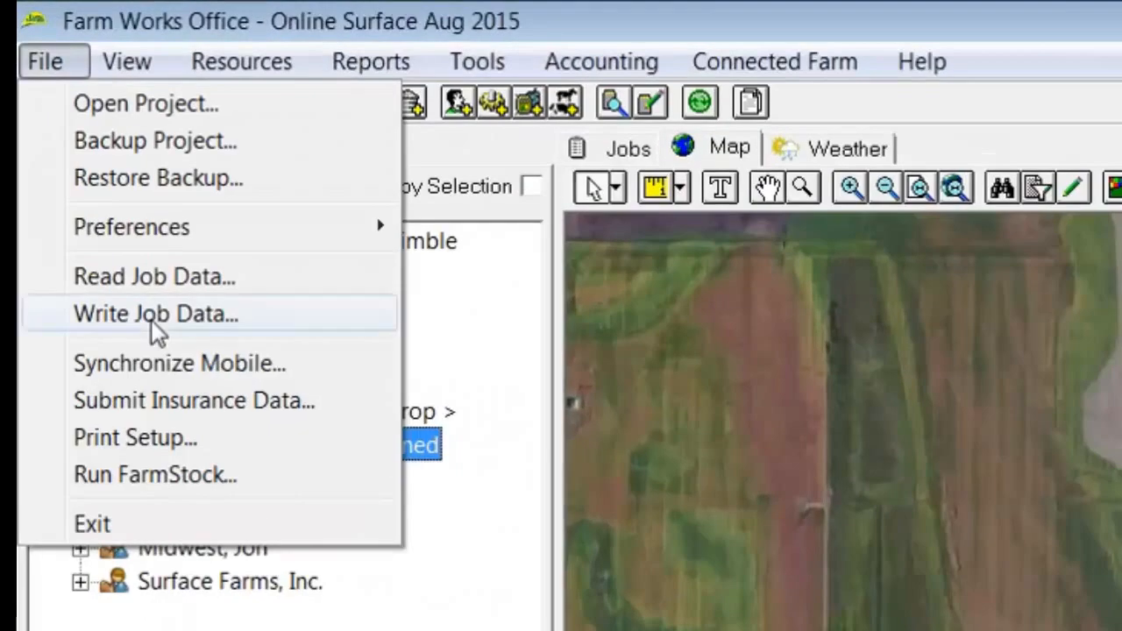
pyautogui.click(156, 313)
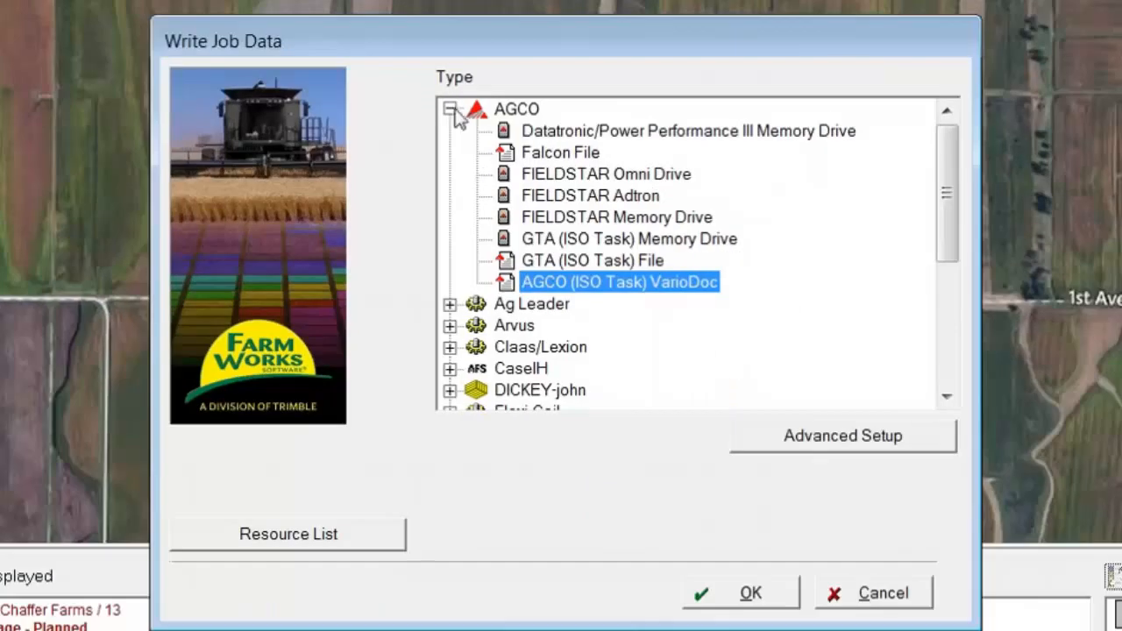
pyautogui.click(449, 108)
pyautogui.scroll(-2, 500, 237)
pyautogui.click(450, 369)
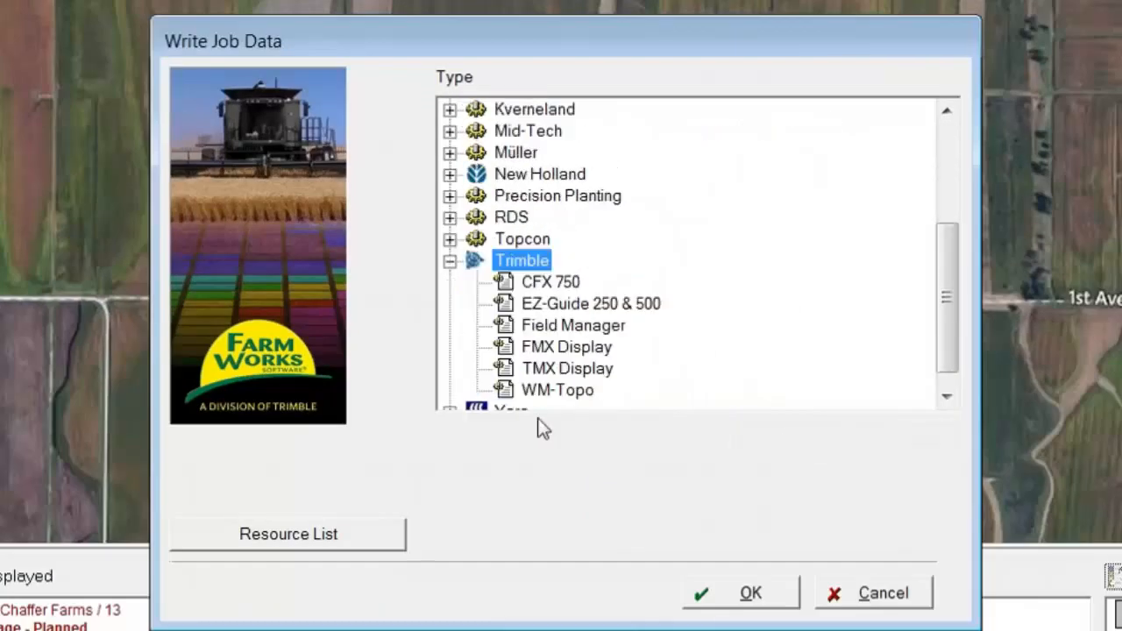
pyautogui.click(573, 347)
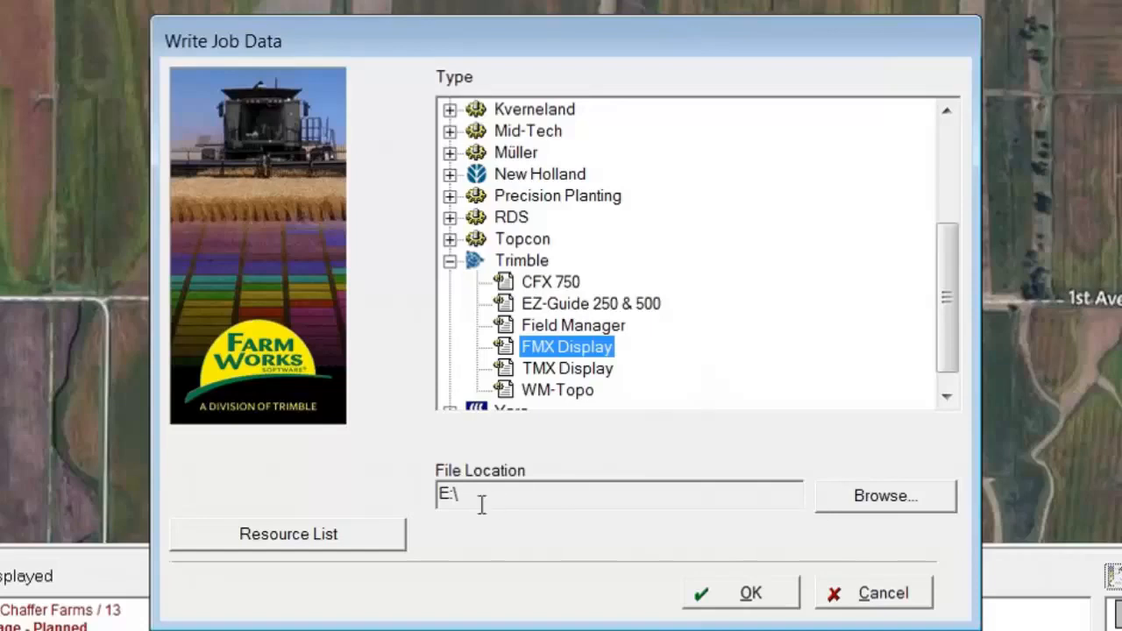
pyautogui.click(772, 605)
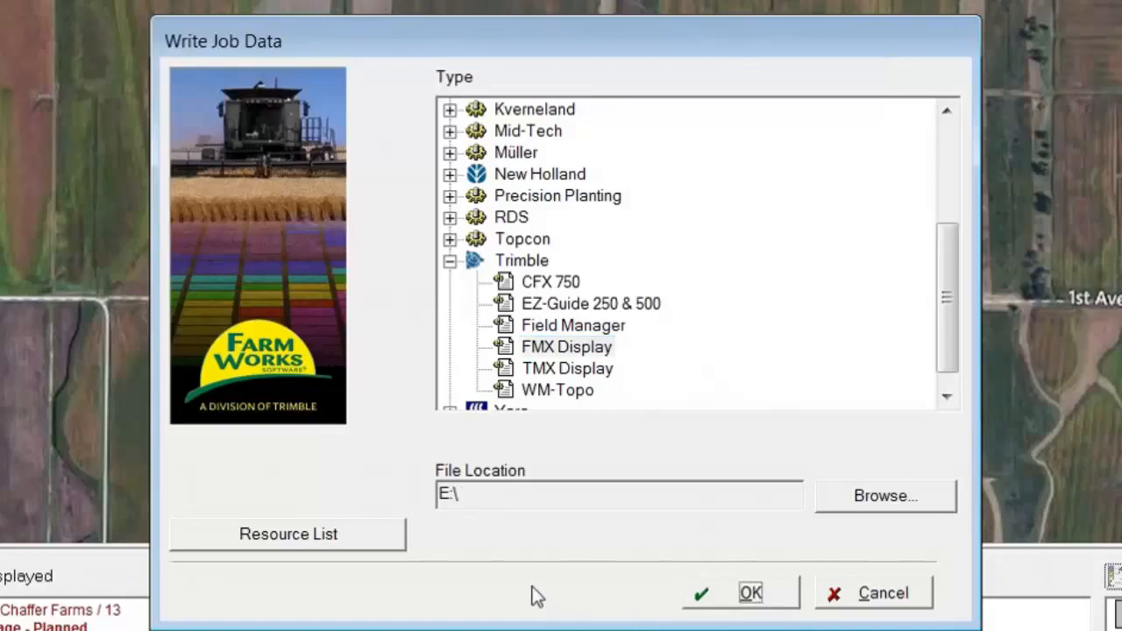